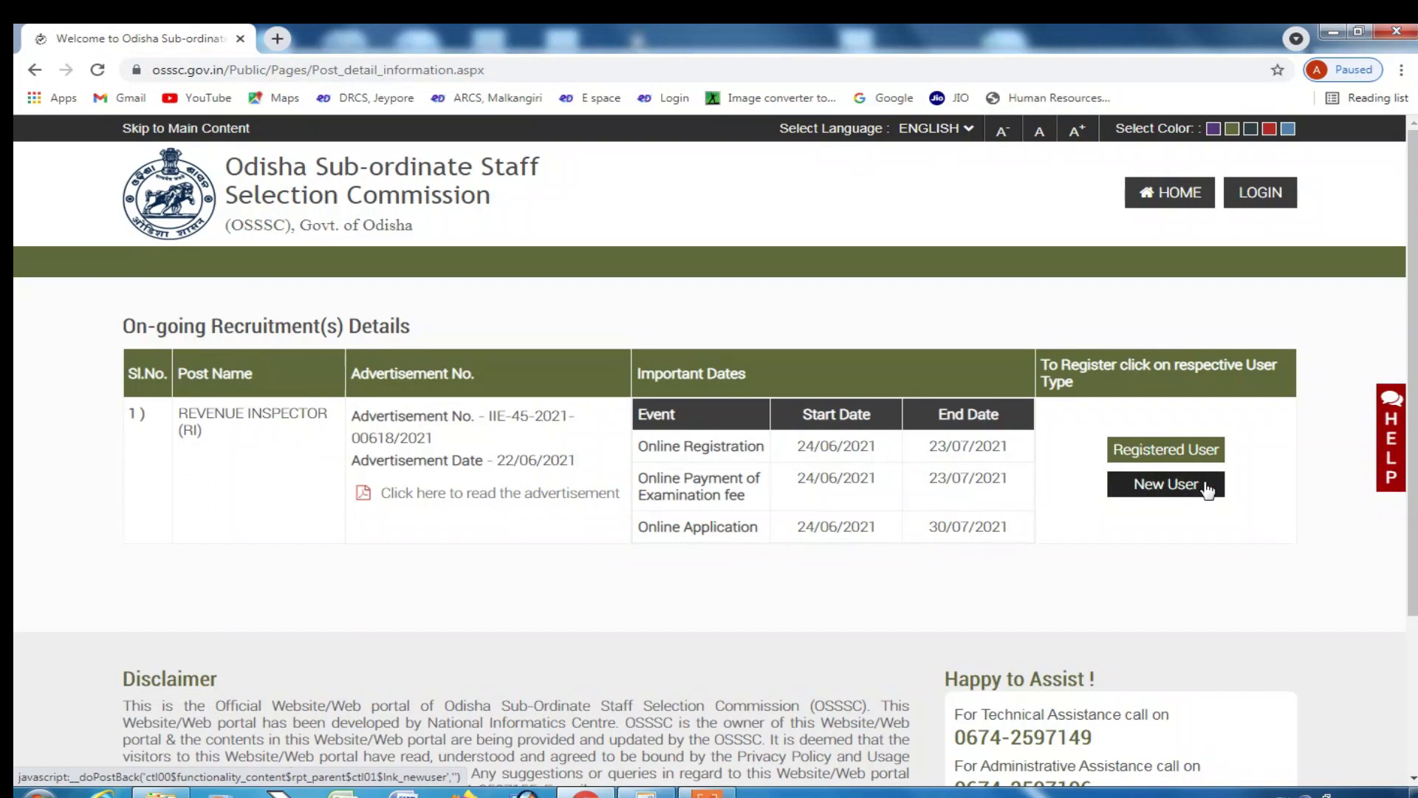
- Start a new-user Revenue Inspector registration, read the instructions and proceed to registration
click(1164, 493)
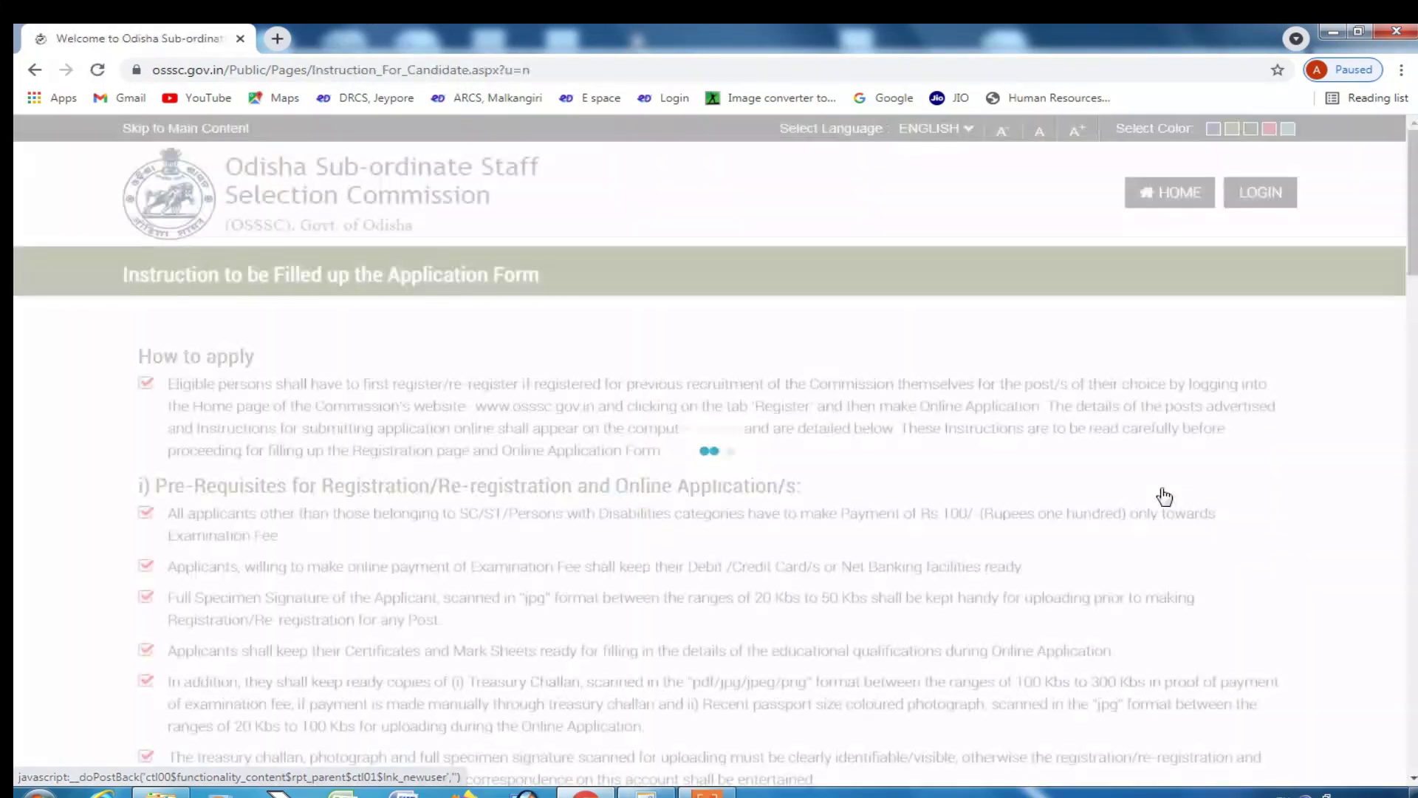
scroll(257, 430, down, 2)
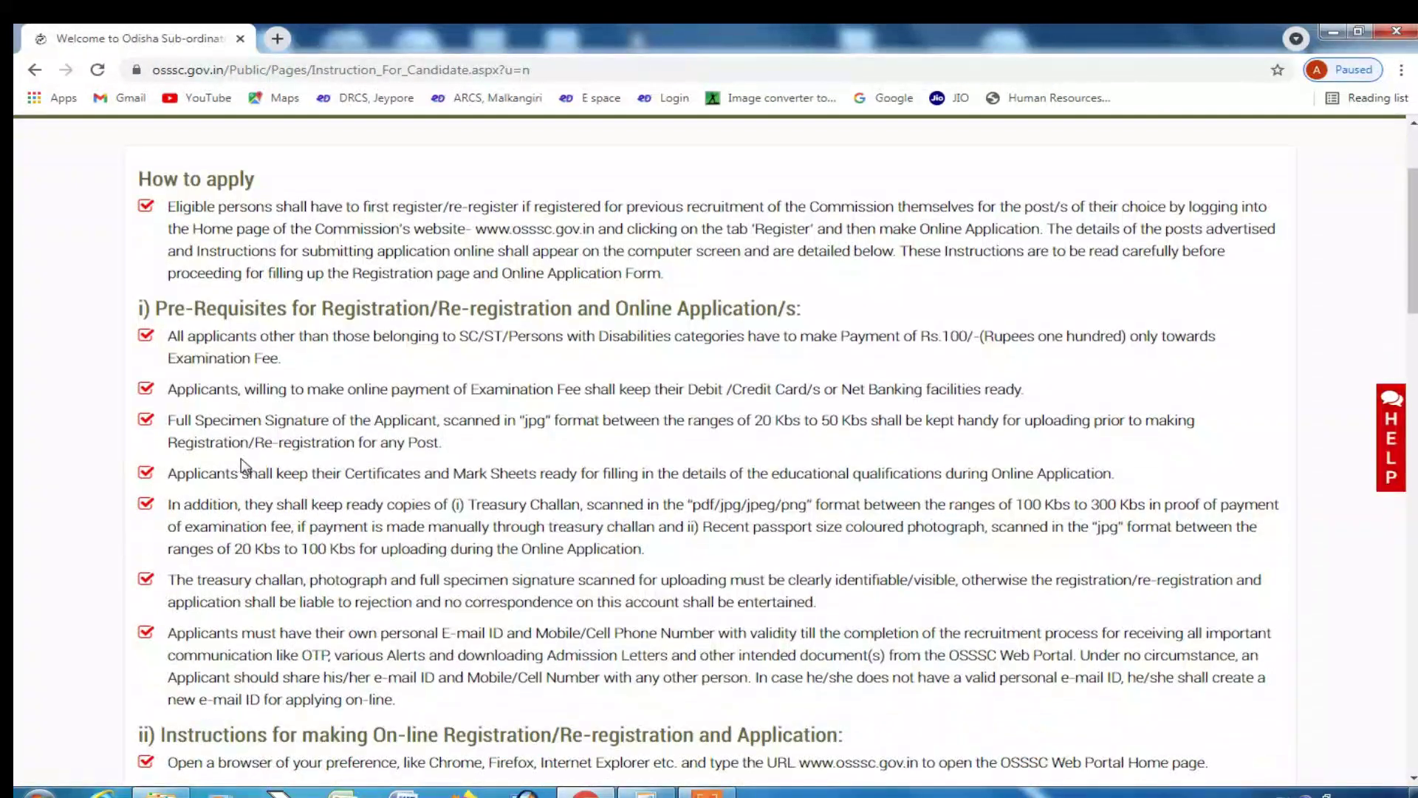
scroll(188, 423, down, 4)
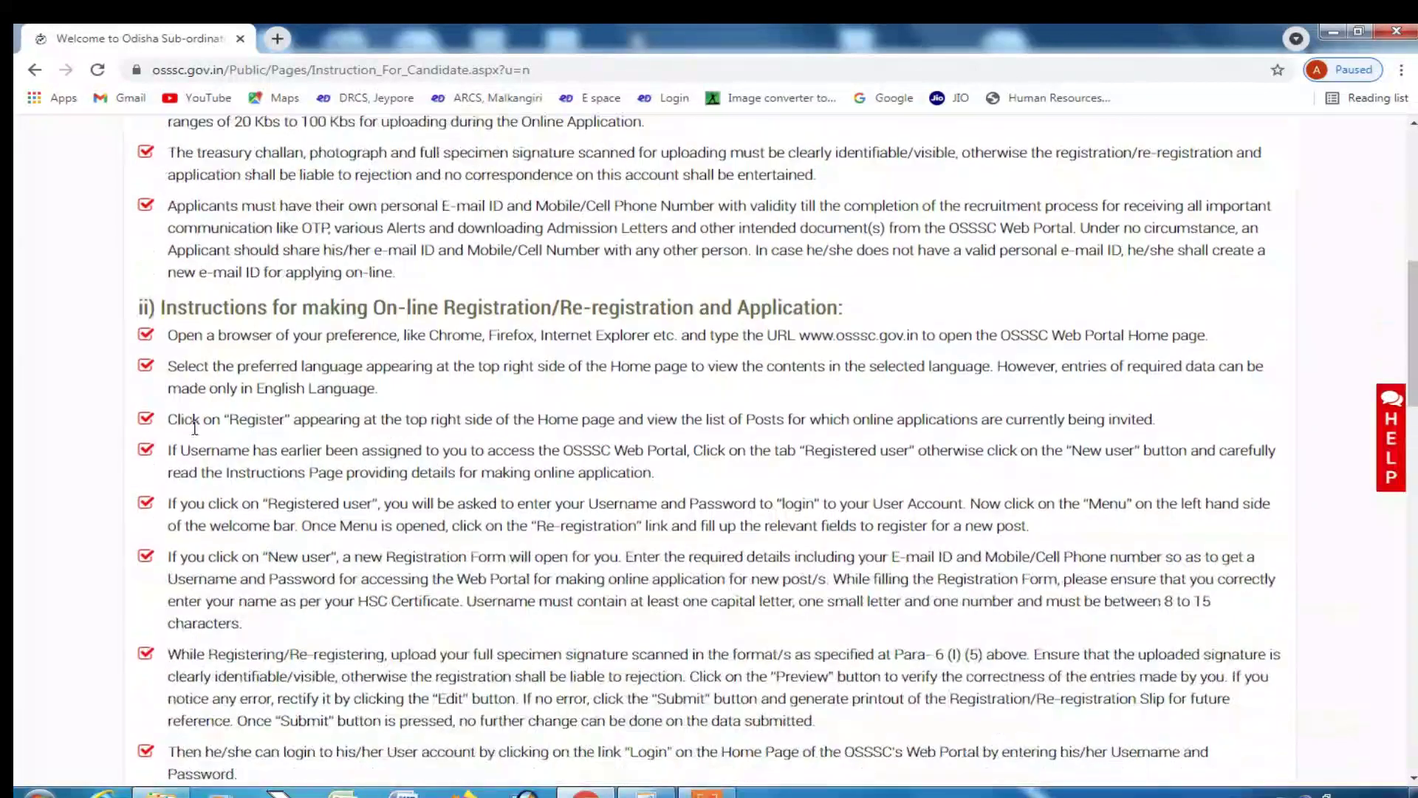
scroll(230, 301, up, 1)
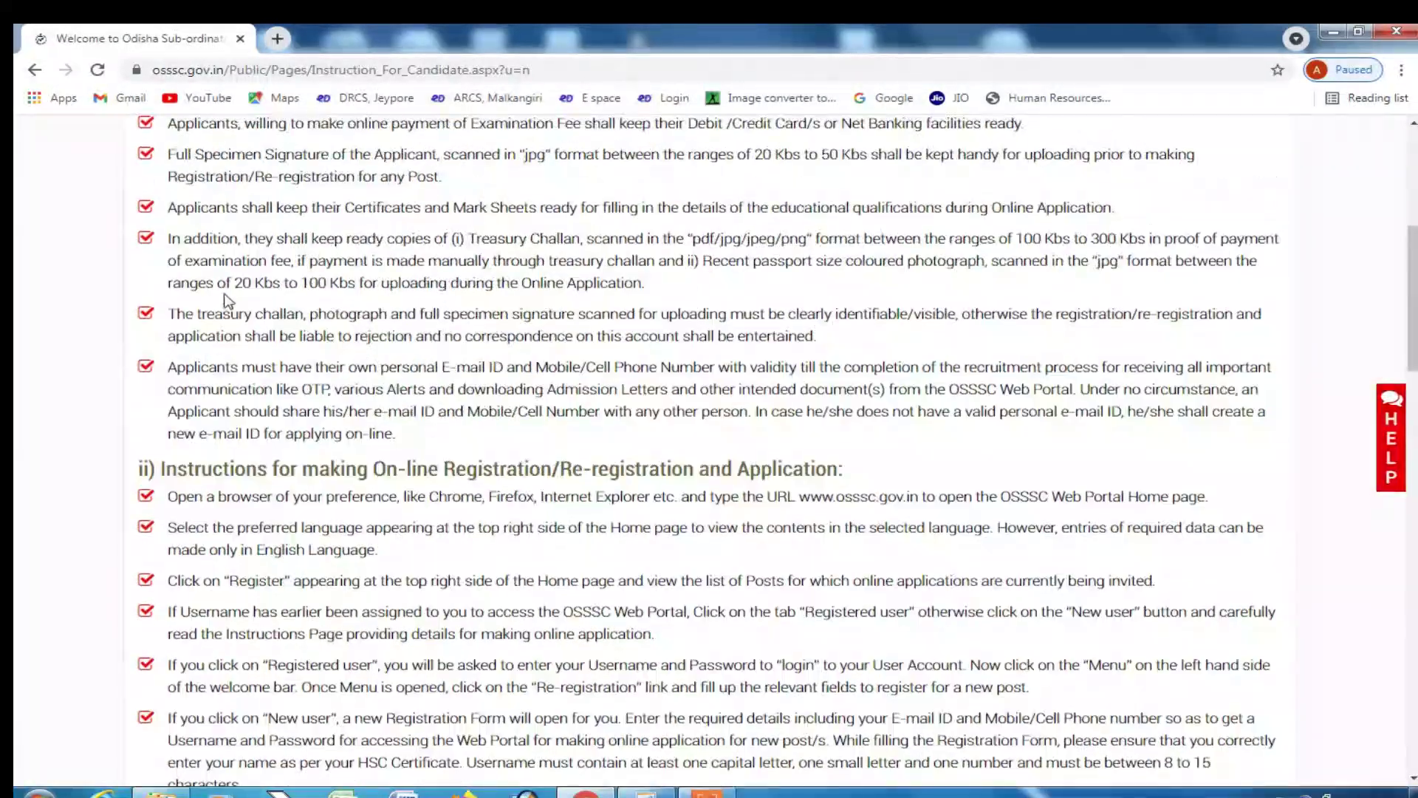
scroll(252, 415, down, 13)
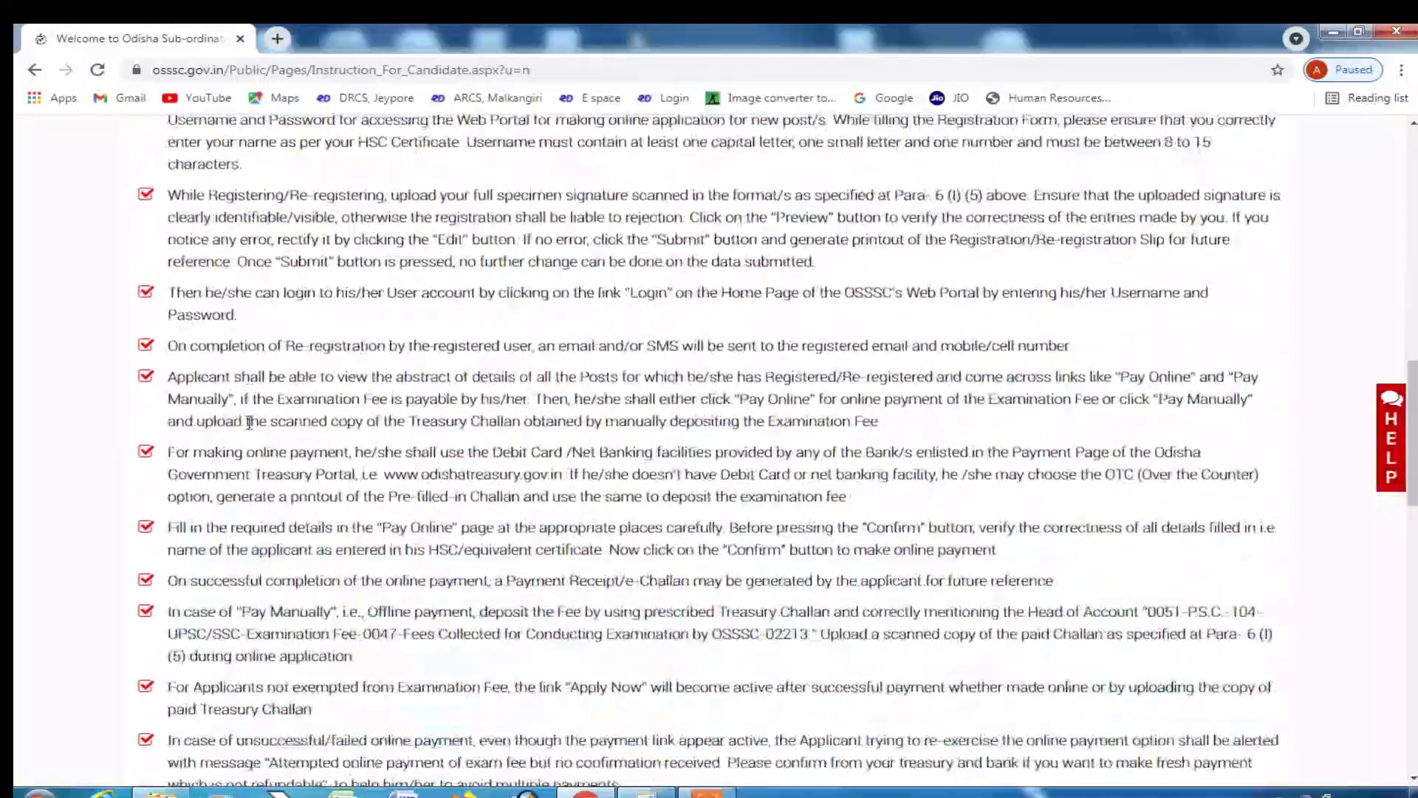
scroll(231, 477, down, 10)
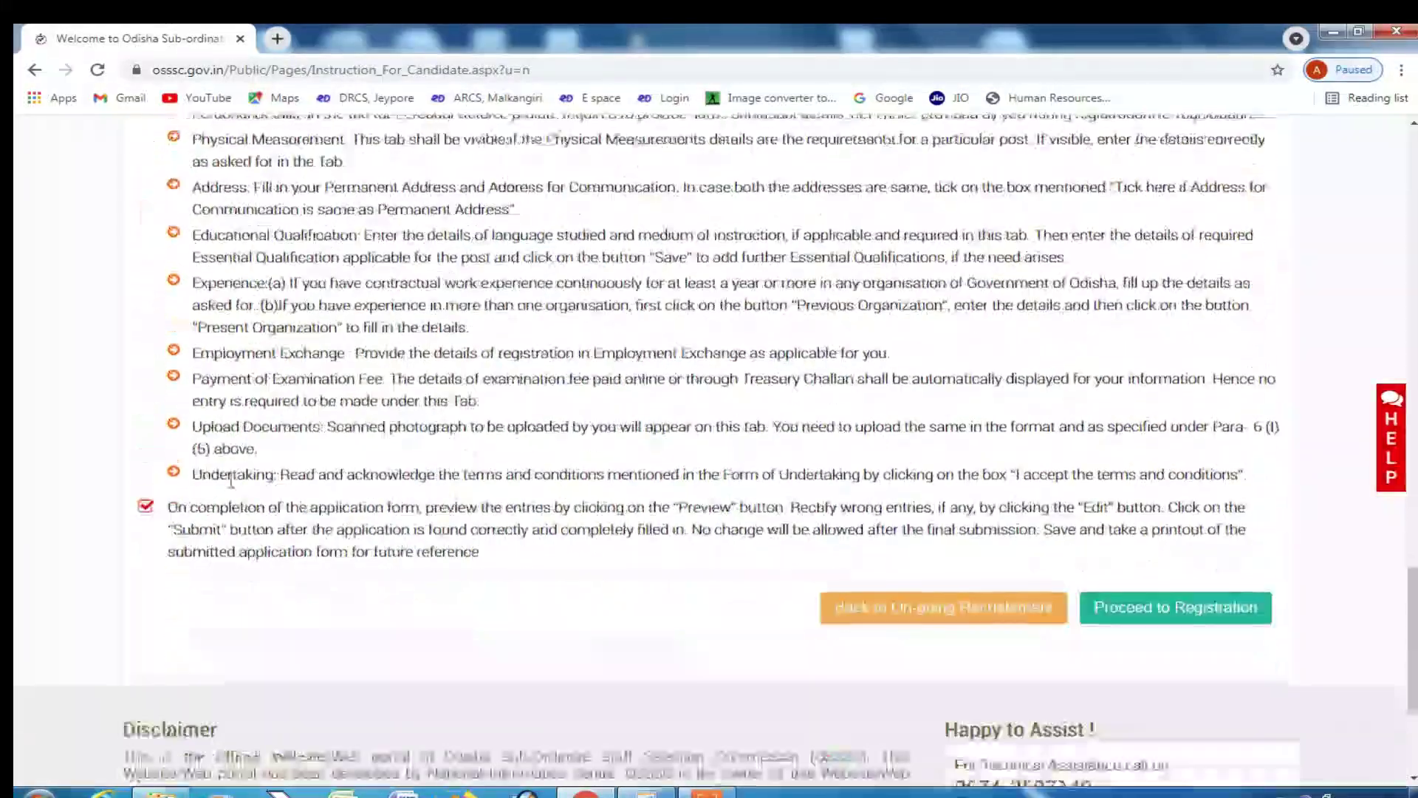
click(1168, 407)
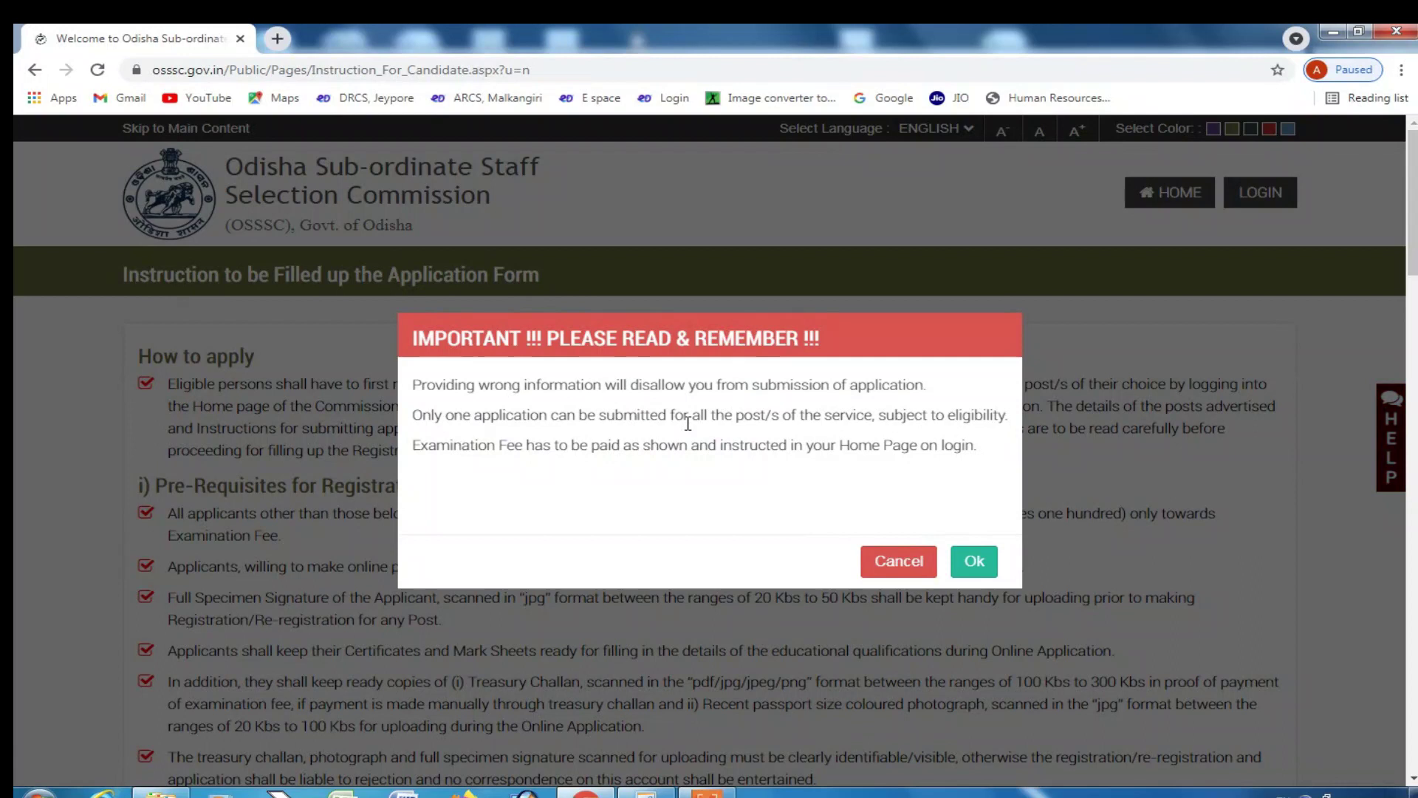
- Acknowledge the notice, then enter and confirm the email address and mobile number
click(976, 563)
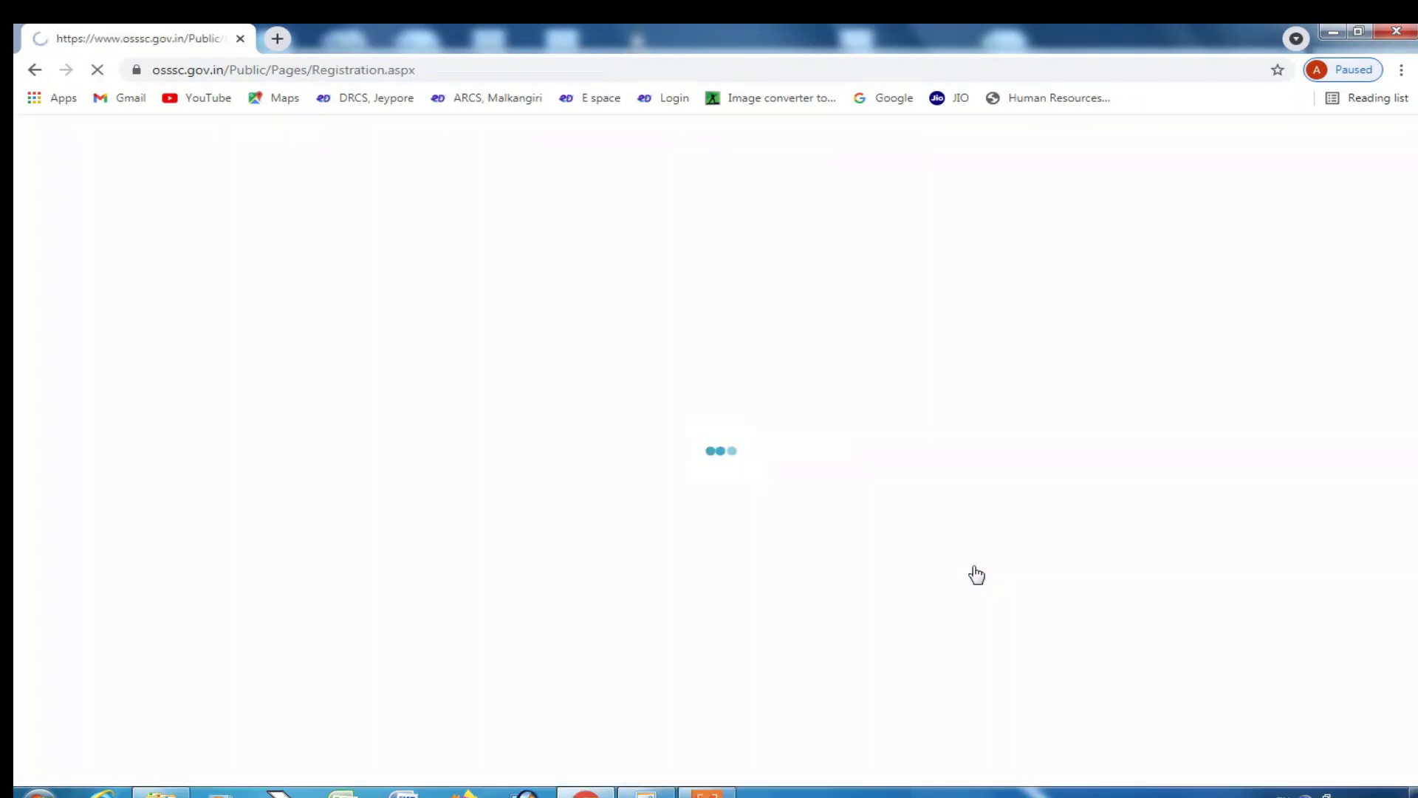
click(415, 412)
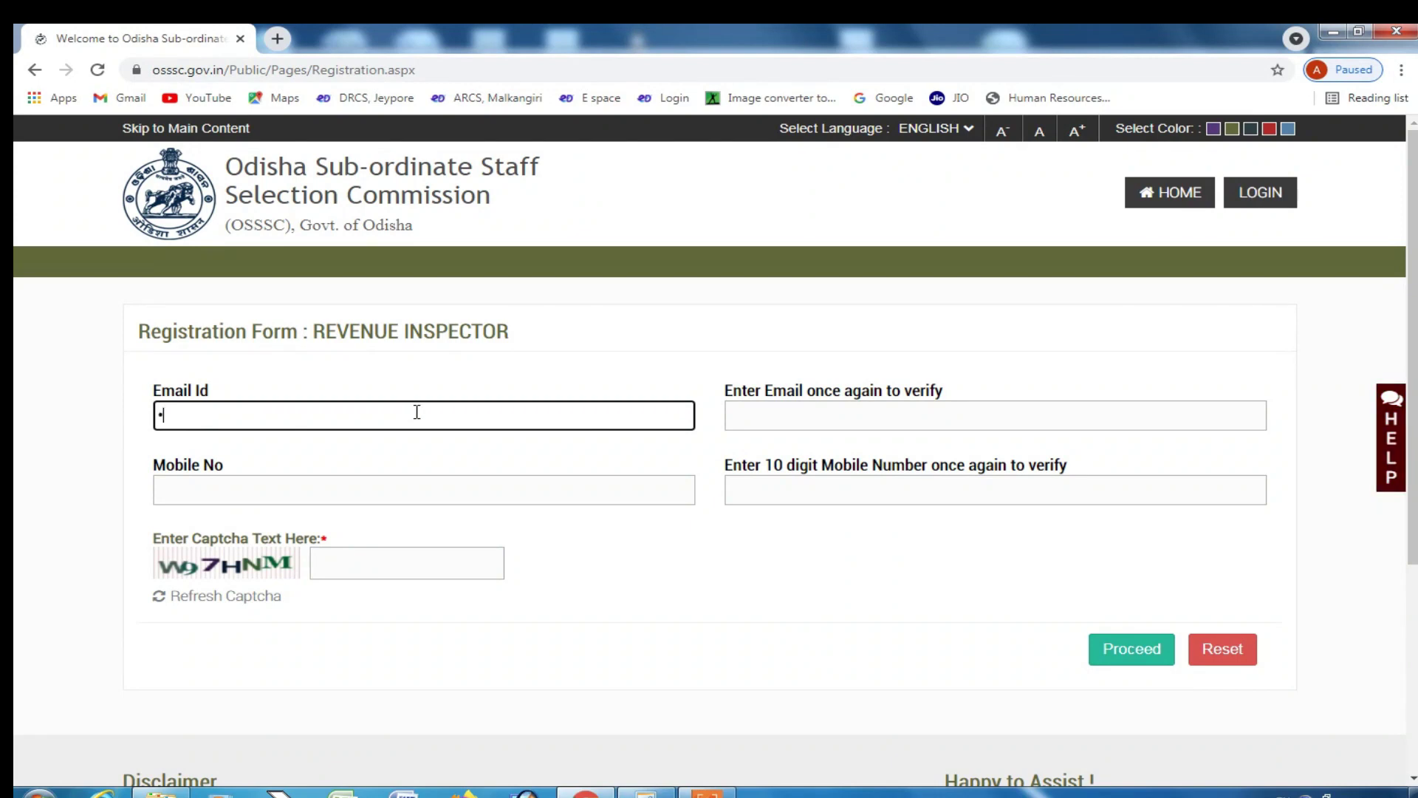
text(•••••••)
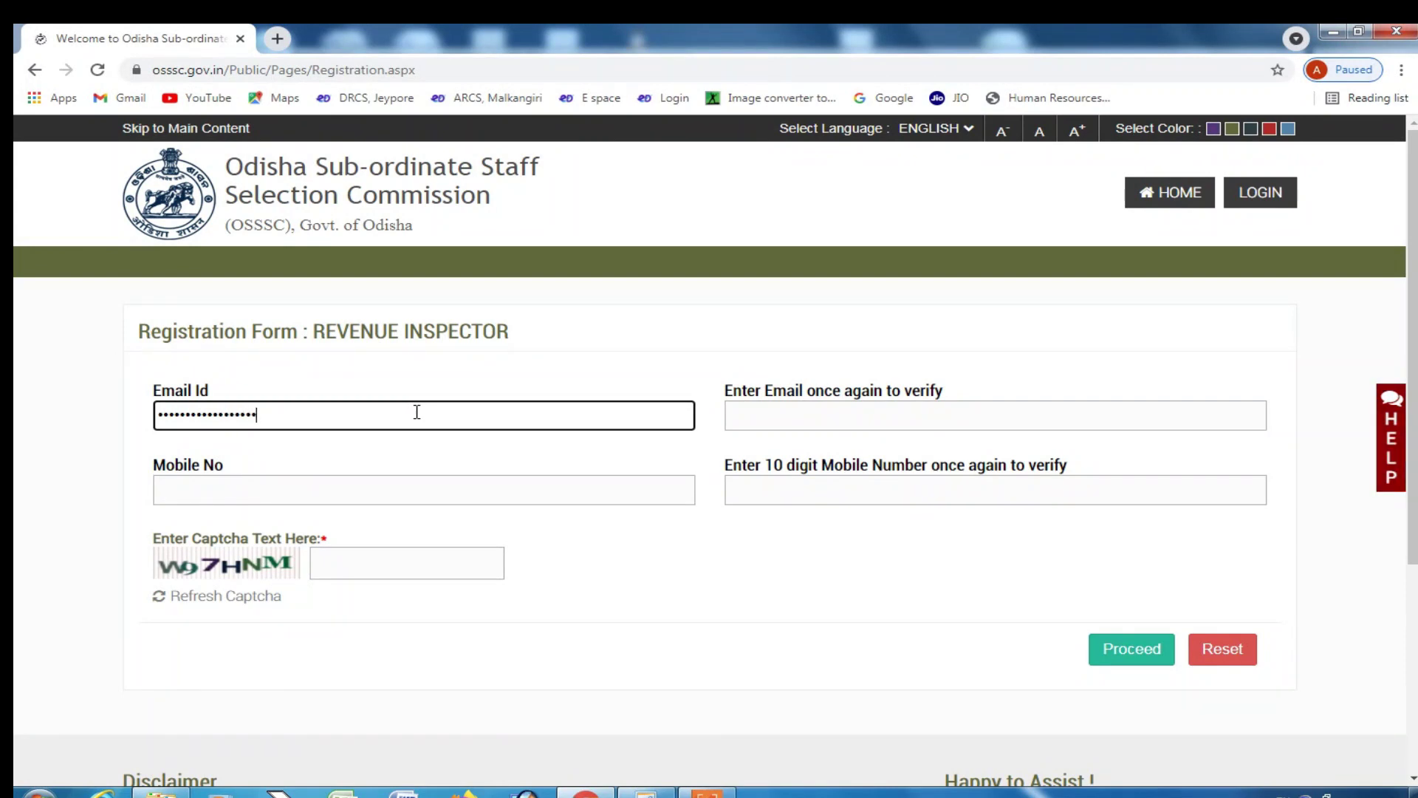
text(•••)
key(Tab)
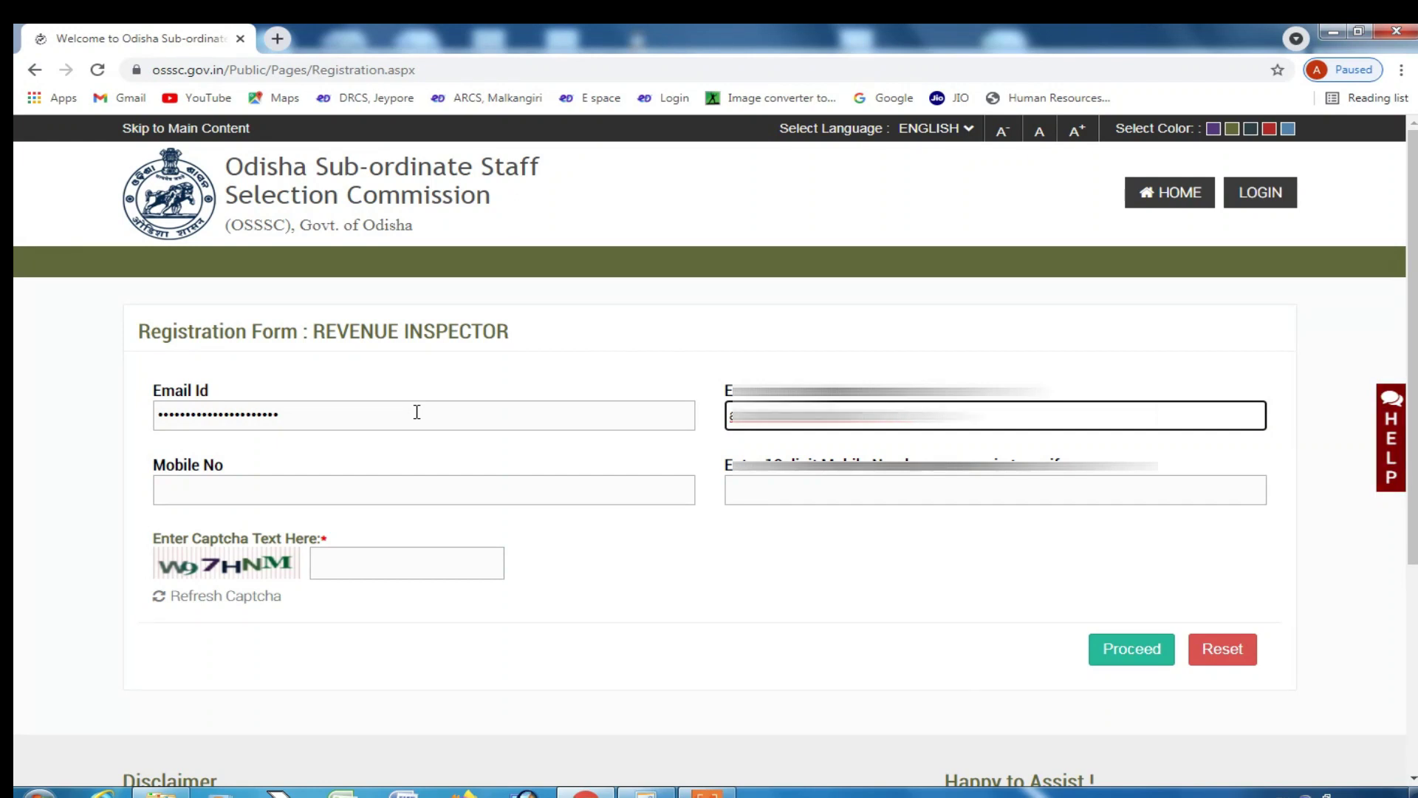
key(Tab)
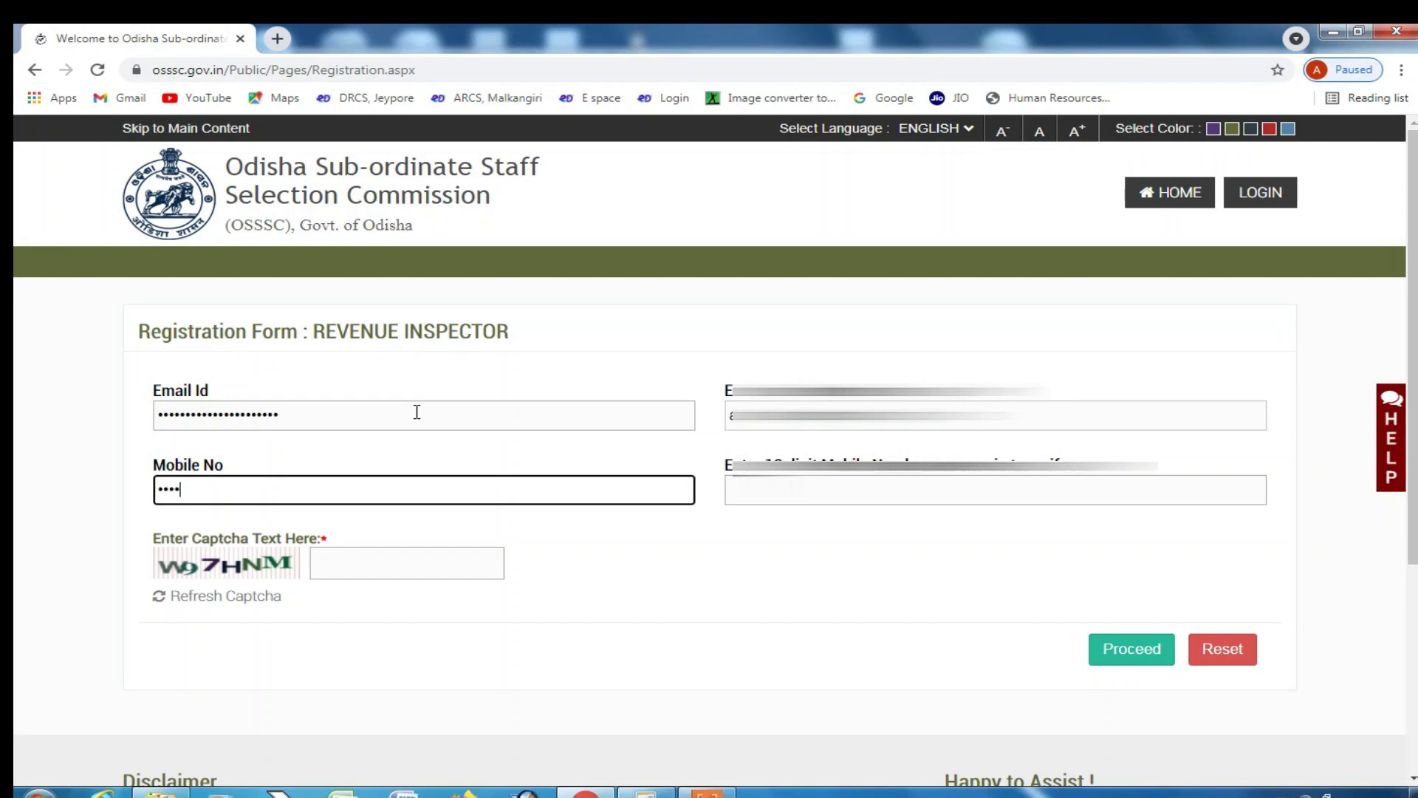
key(Tab)
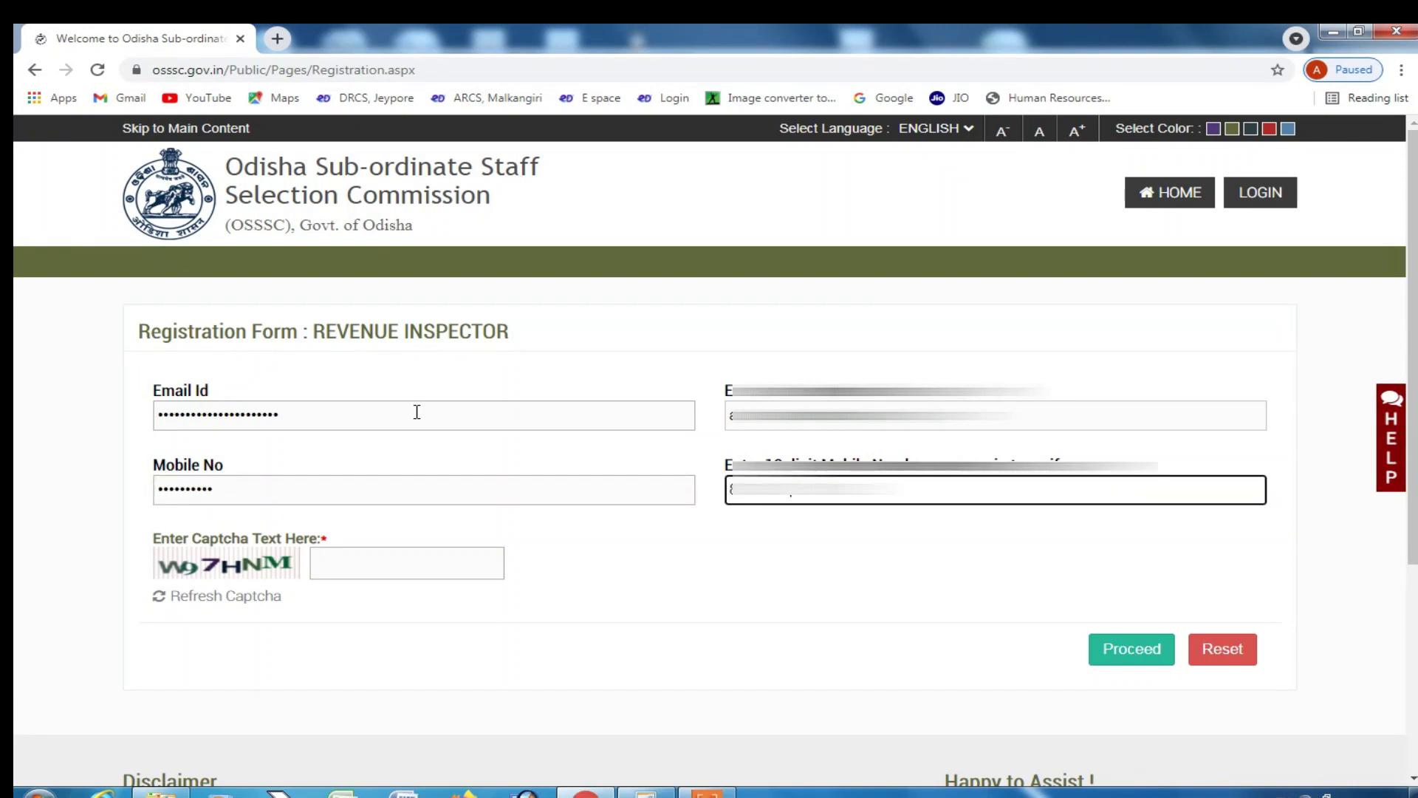
- Enter the captcha text and submit the form for OTP verification
click(429, 556)
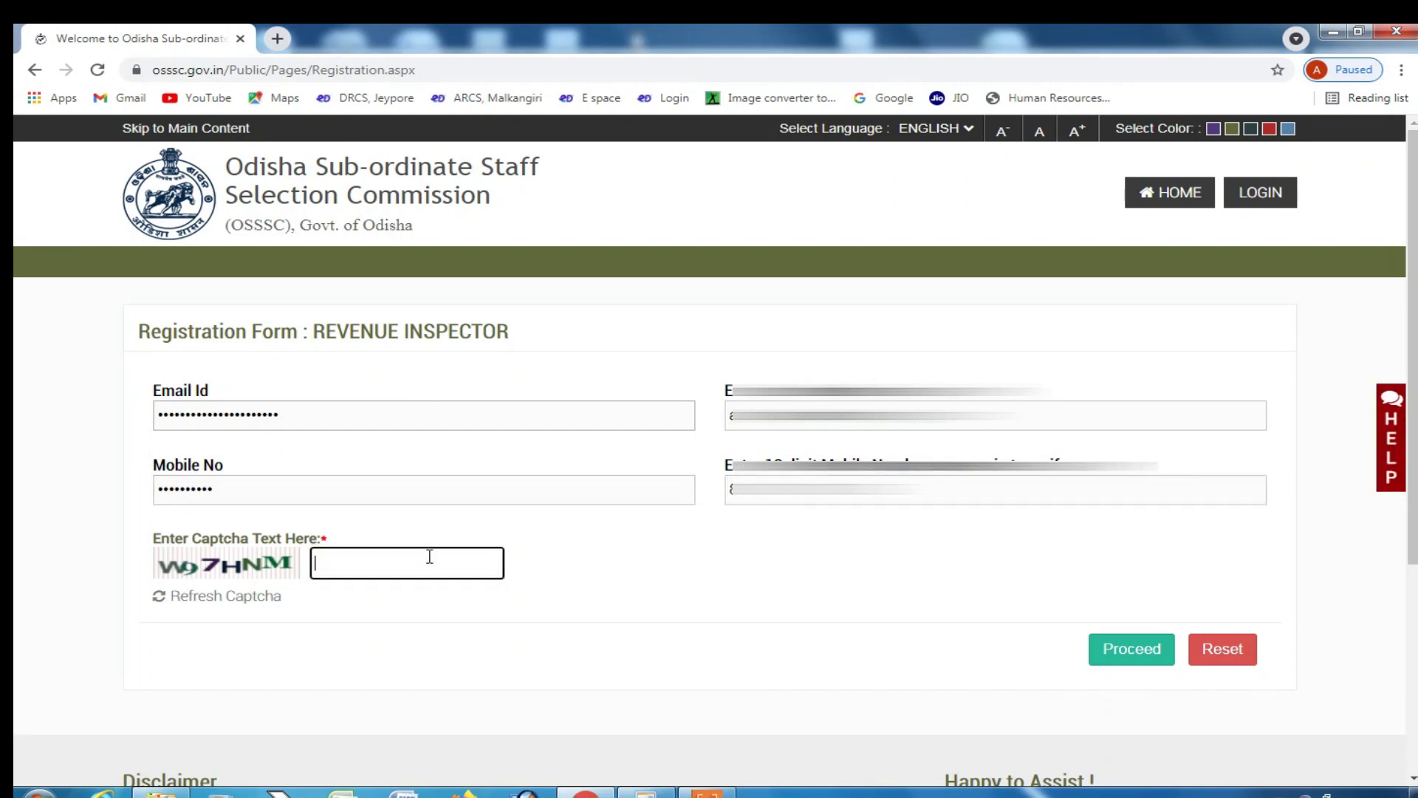
text(W97)
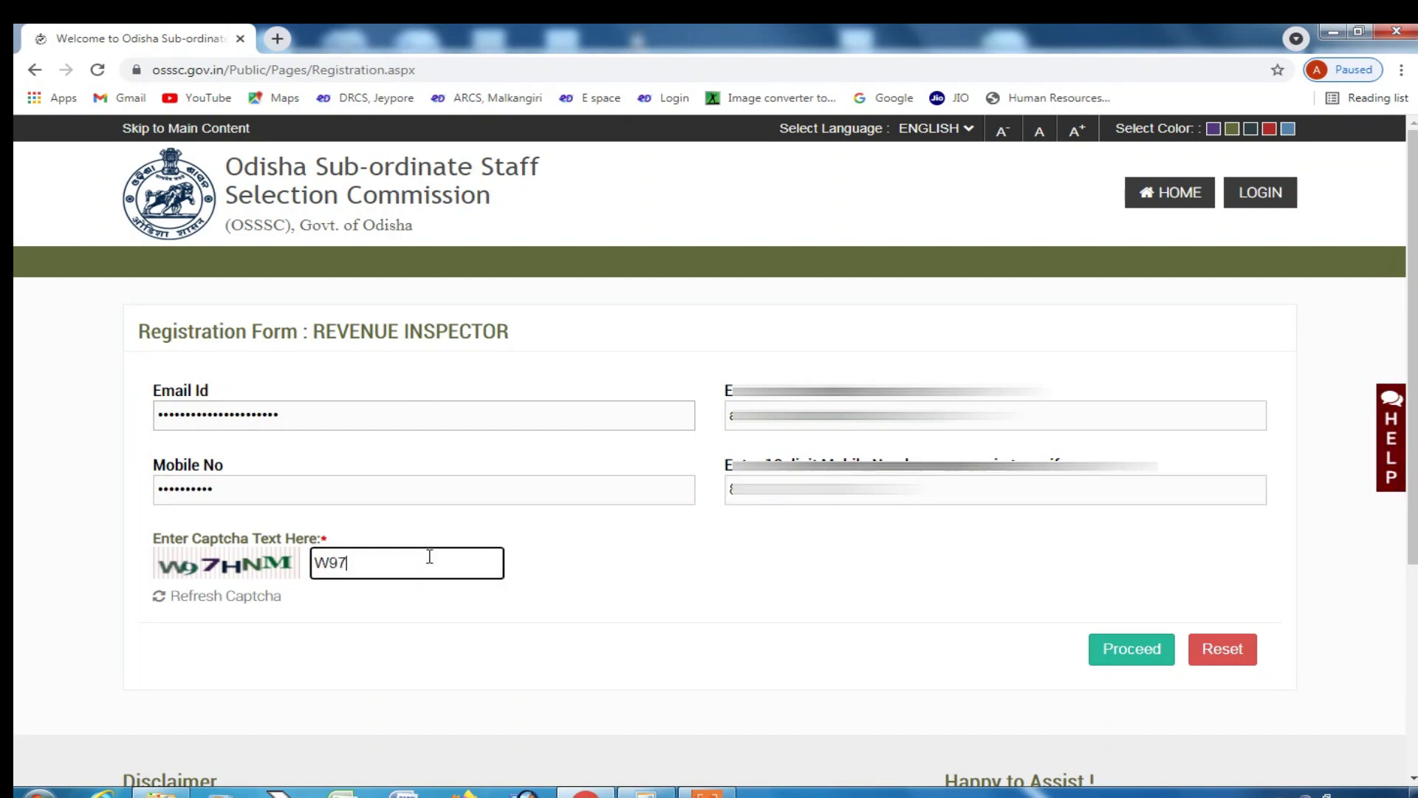
text(HNM)
click(1136, 650)
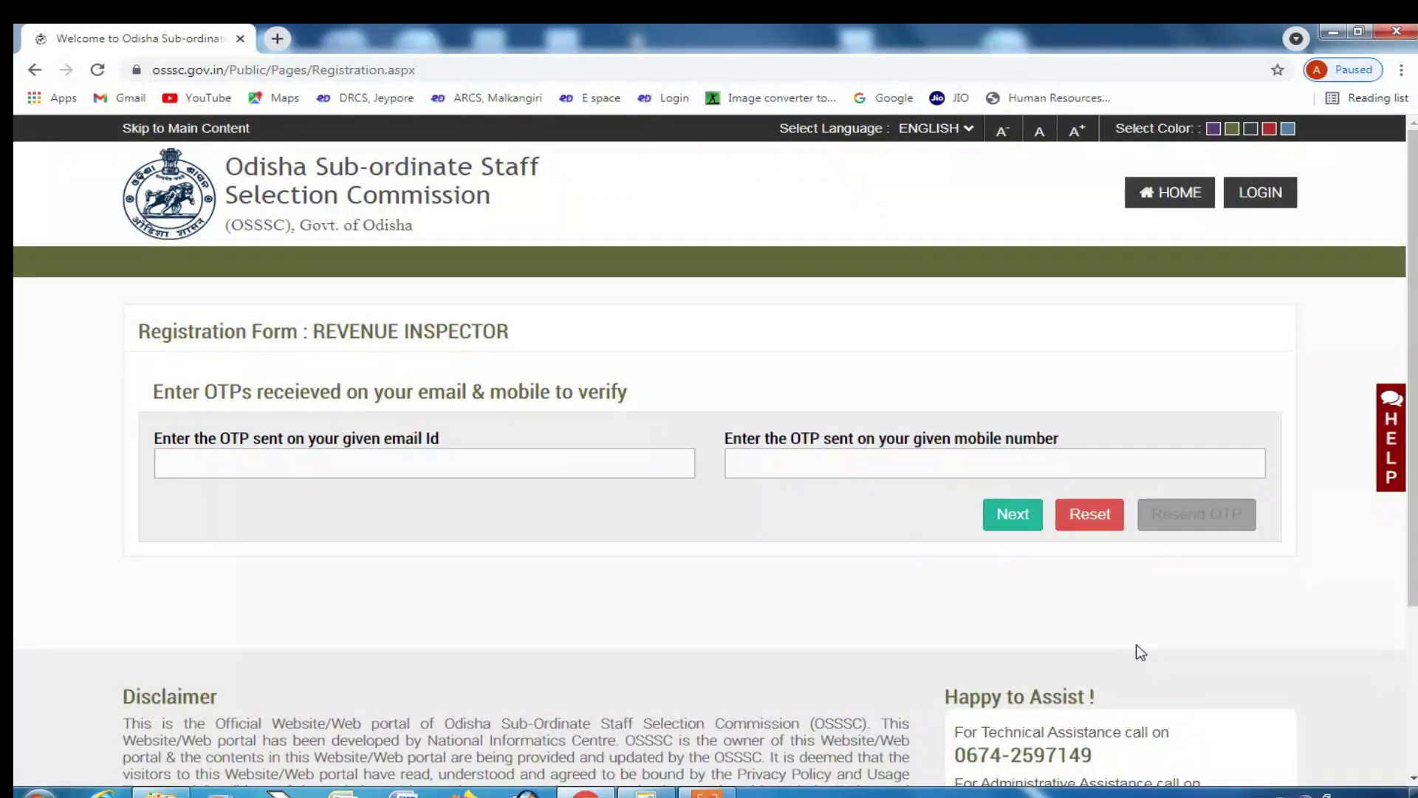
- Enter the email and mobile OTPs and submit them to open the registration details form
click(356, 456)
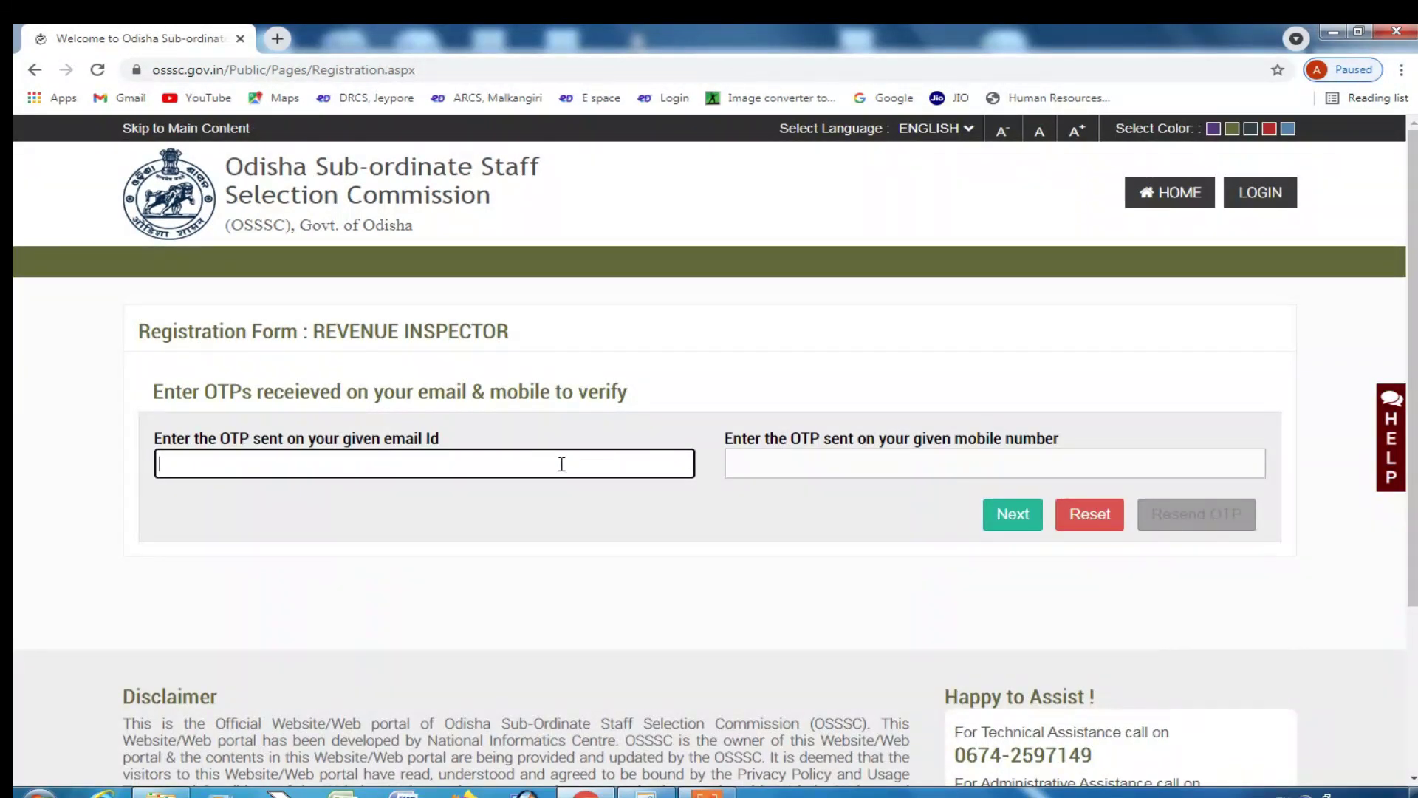
click(896, 471)
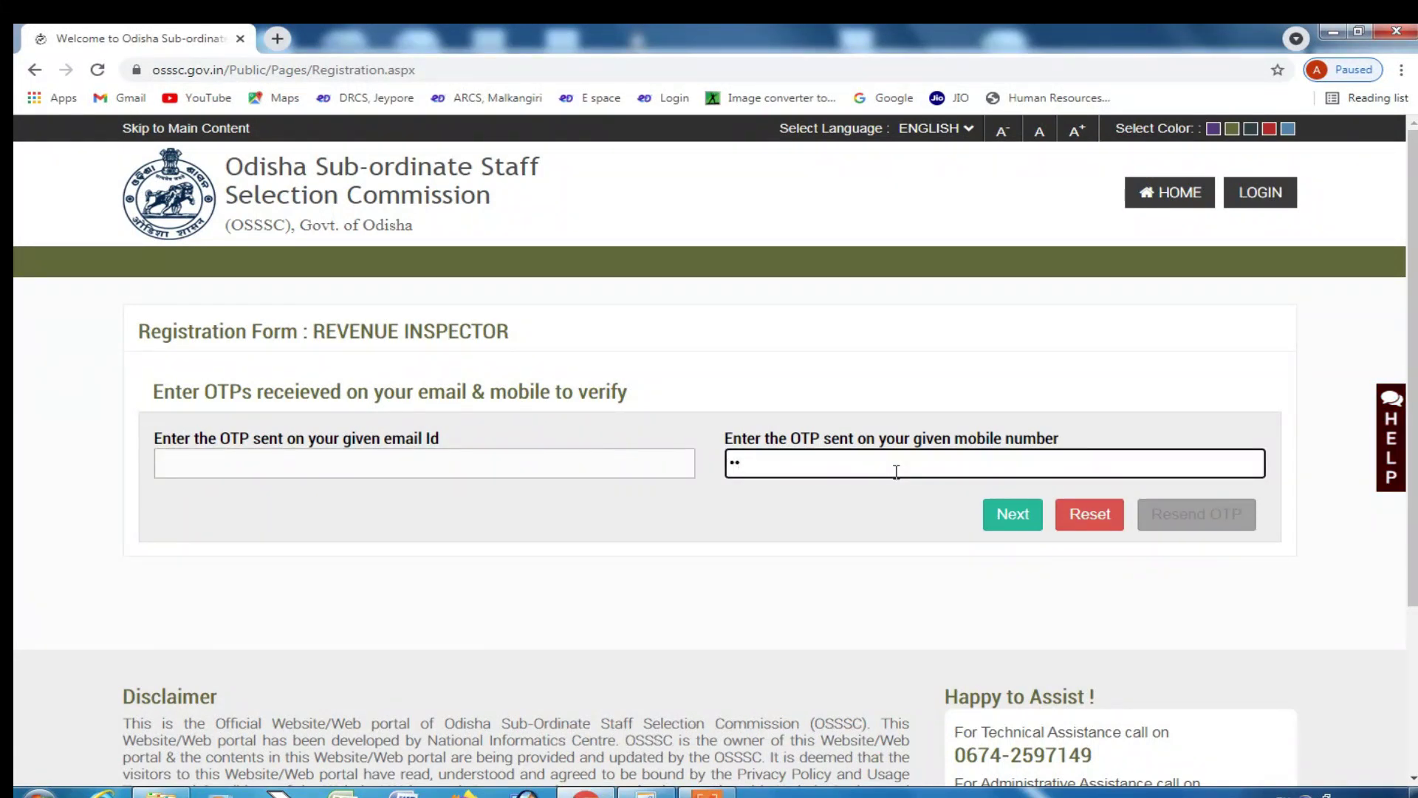
text(••••••)
click(570, 468)
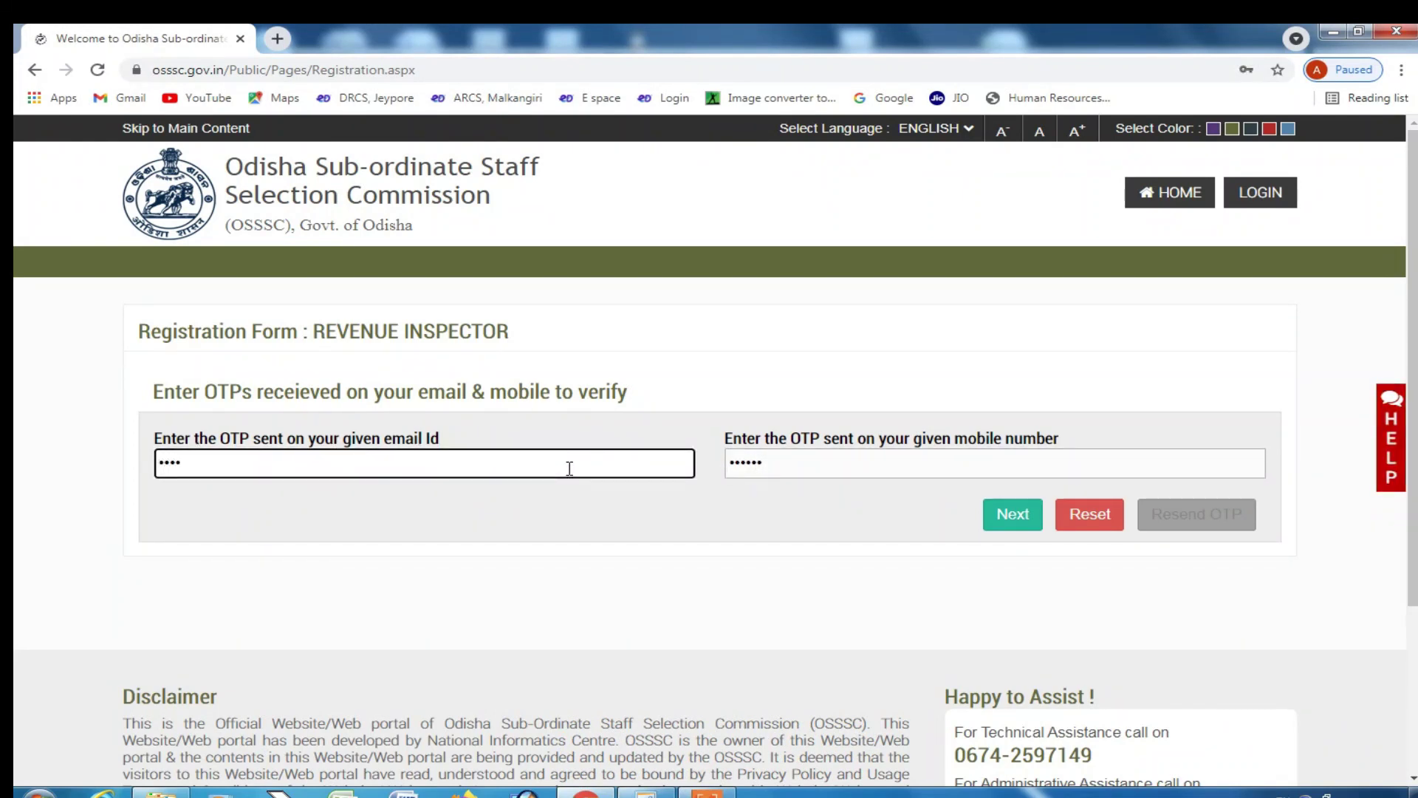
click(1002, 521)
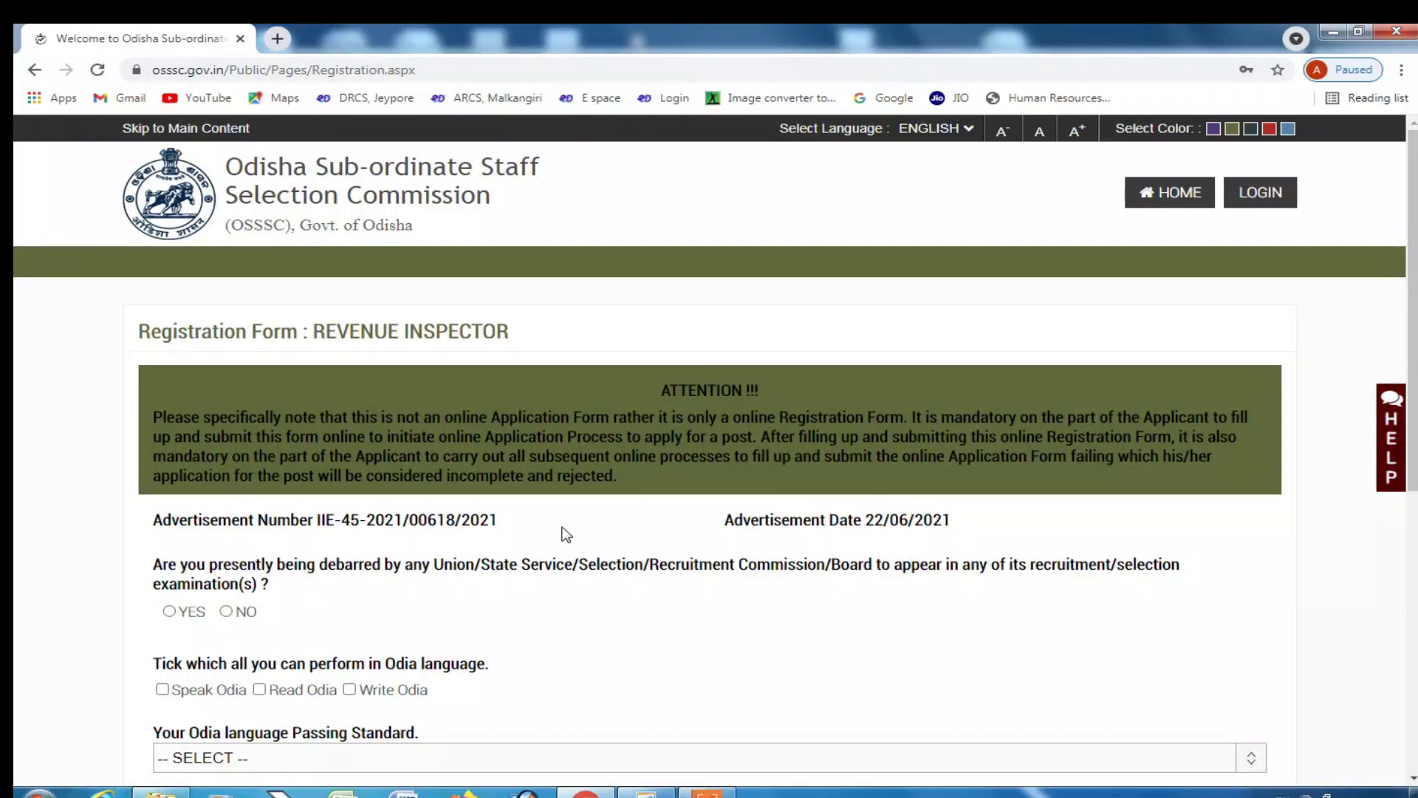
- Answer NO to the debarment question and tick Speak, Read and Write Odia
scroll(439, 527, down, 2)
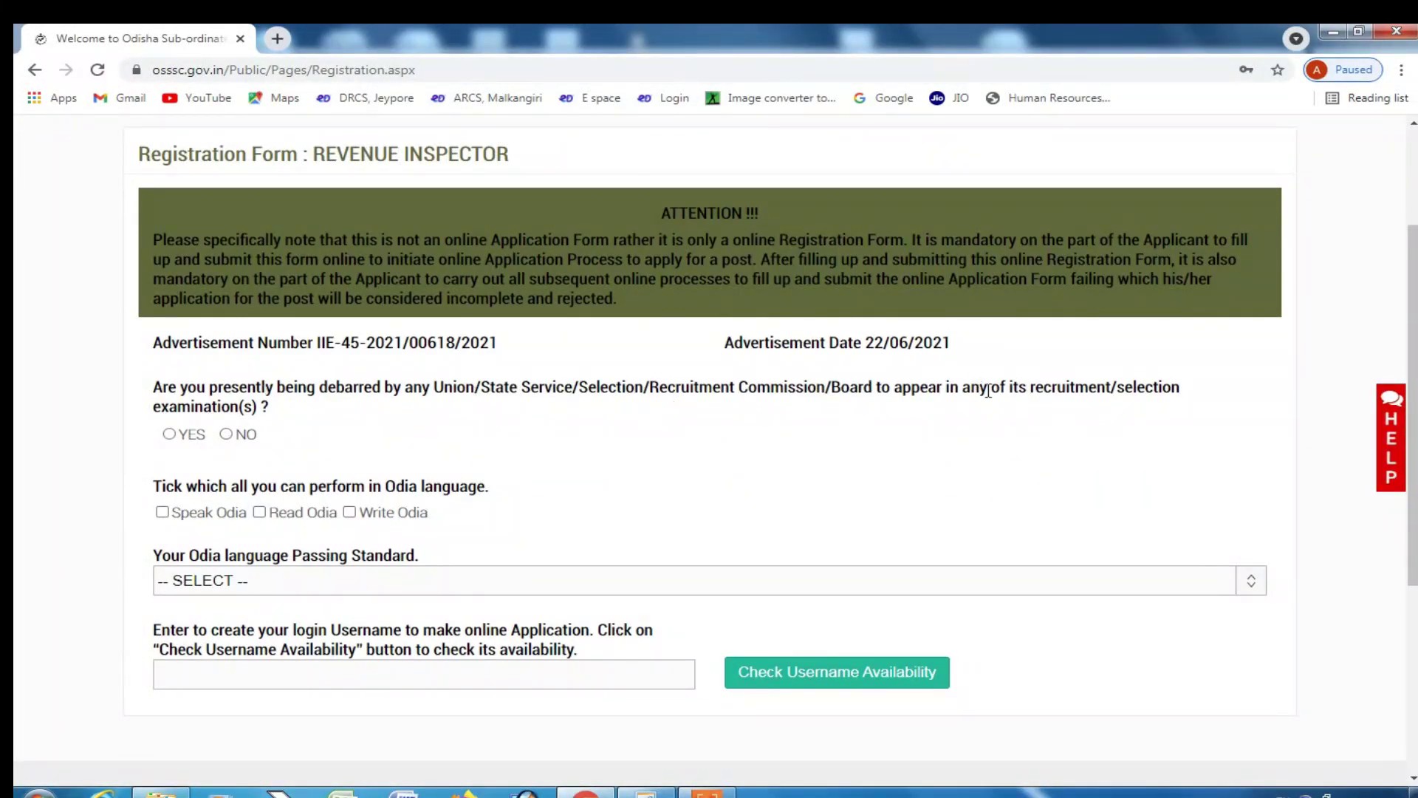
click(226, 435)
scroll(213, 546, down, 1)
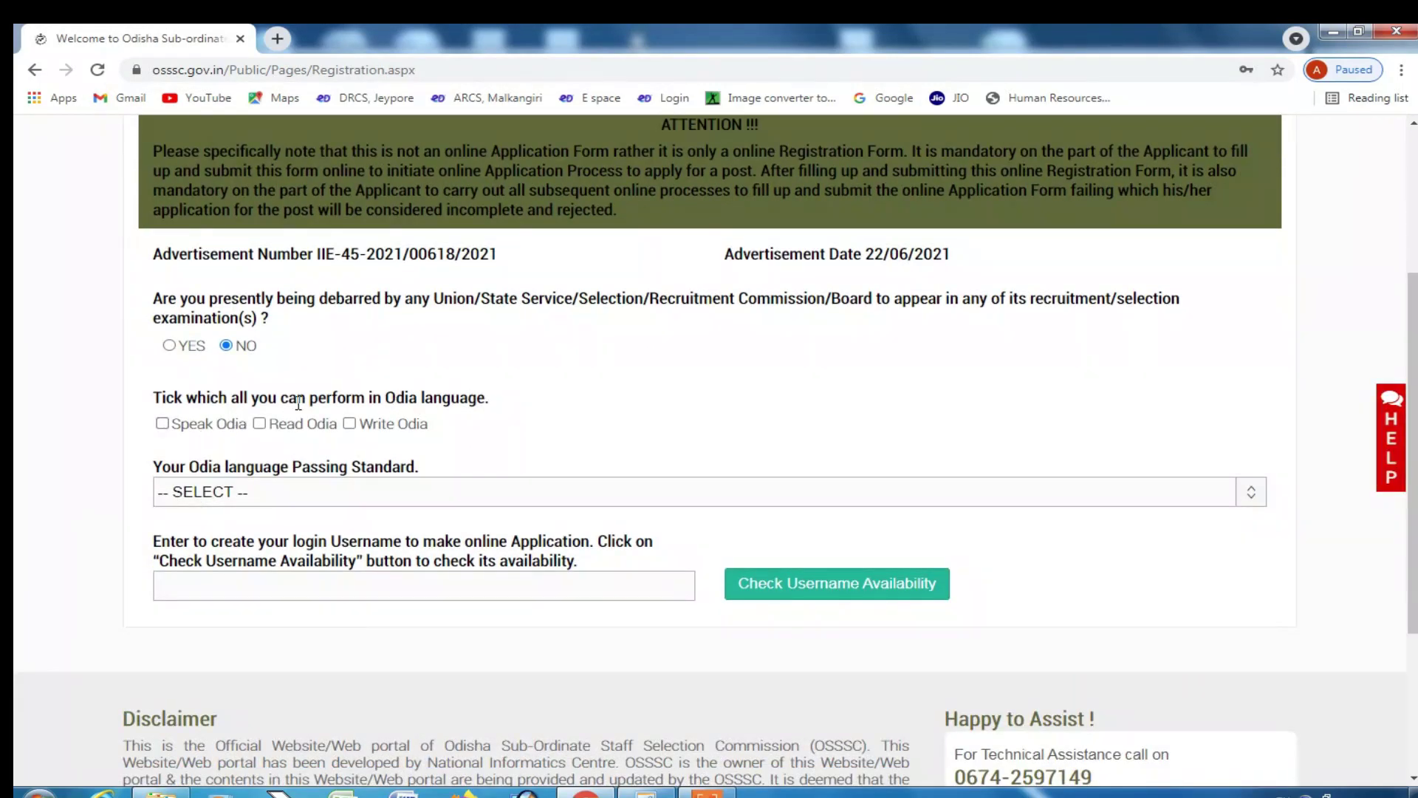
click(162, 424)
click(259, 423)
click(350, 424)
- Set the Odia passing standard to the class-VII language subject examination
scroll(354, 436, down, 2)
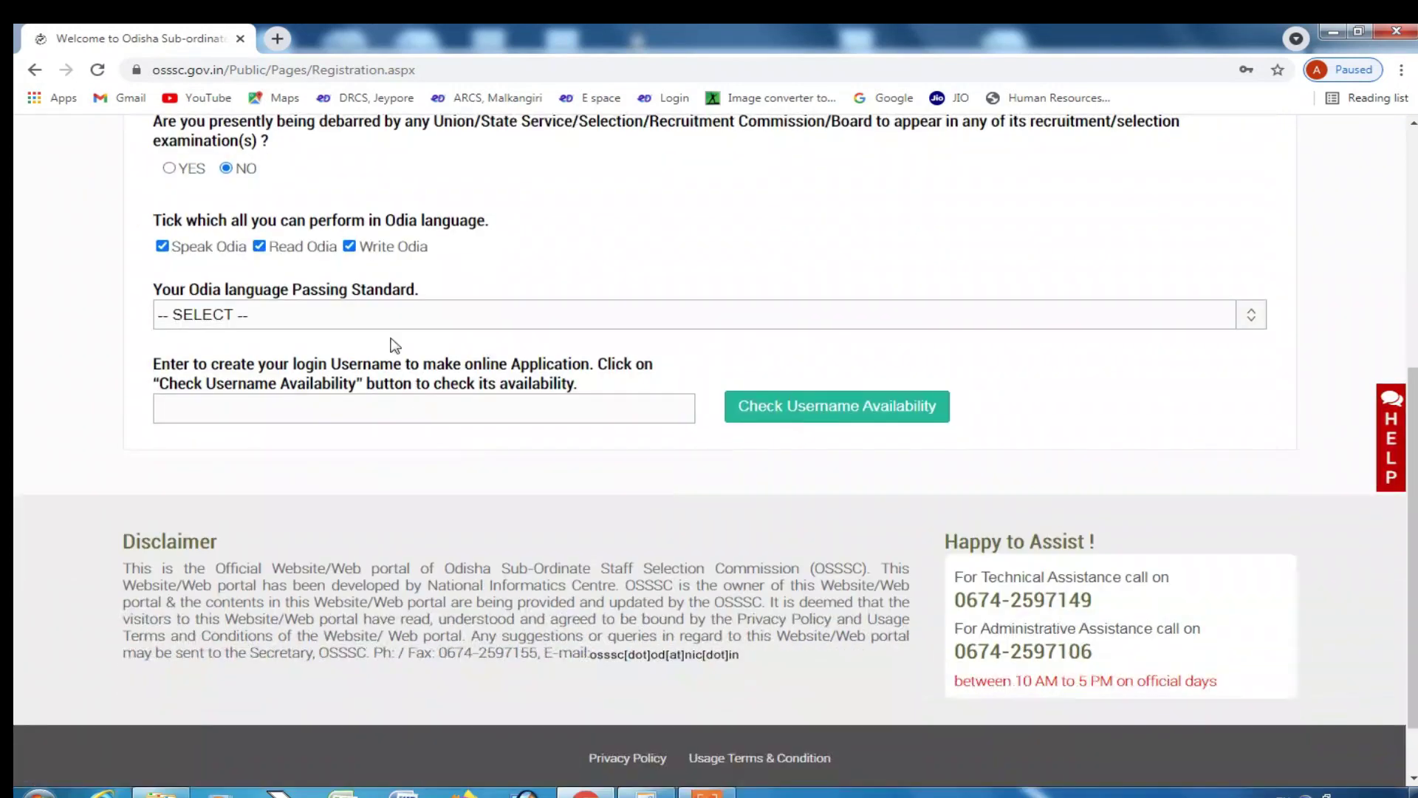
click(392, 316)
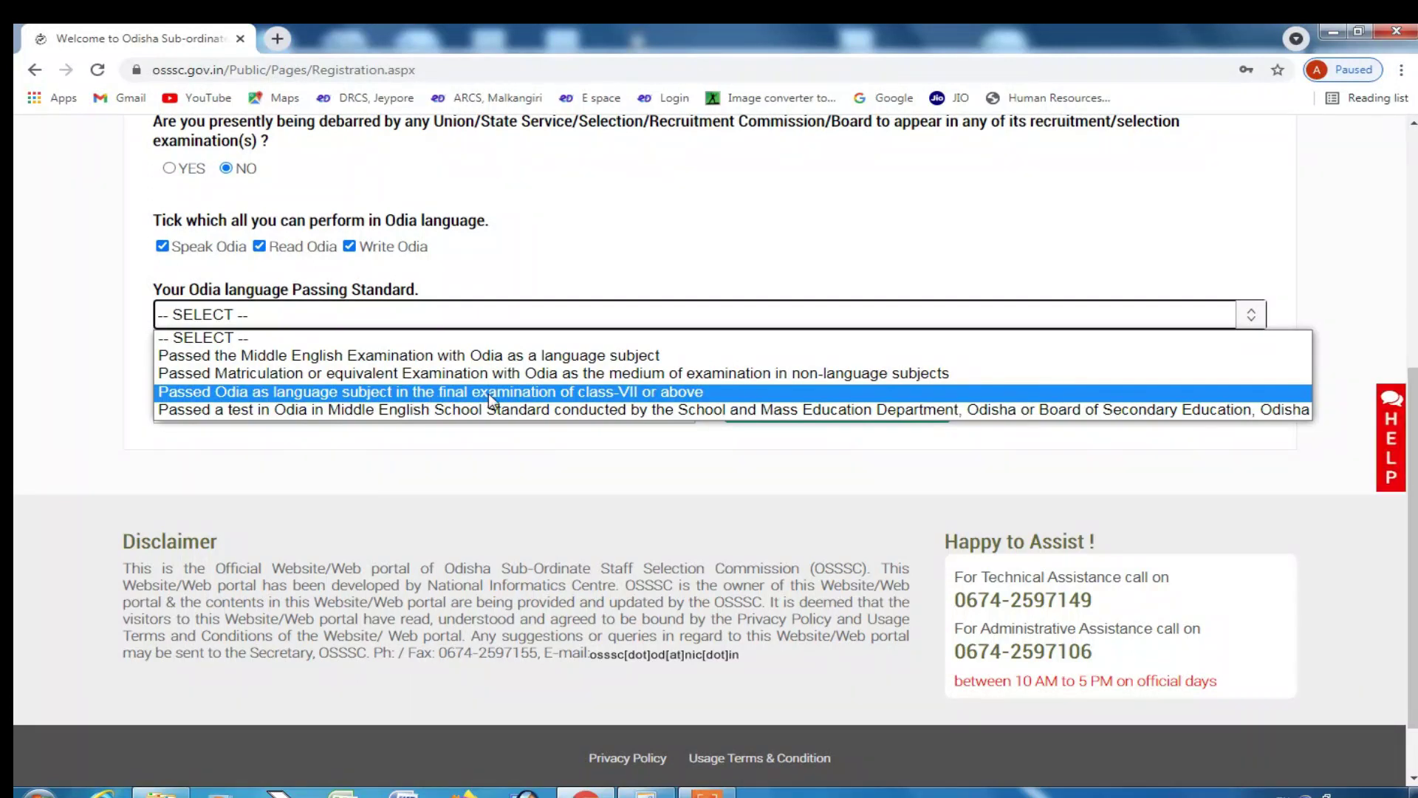
click(555, 392)
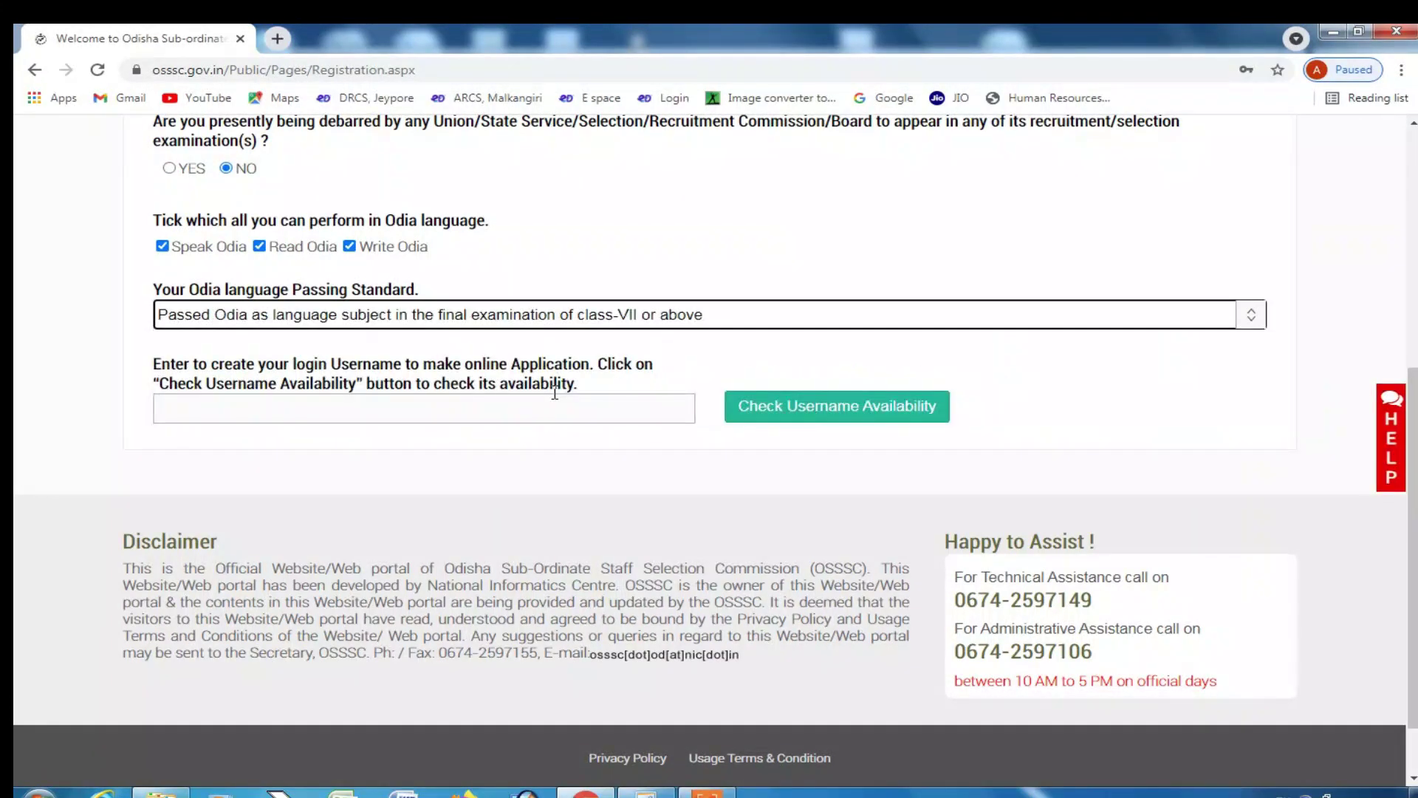
click(378, 411)
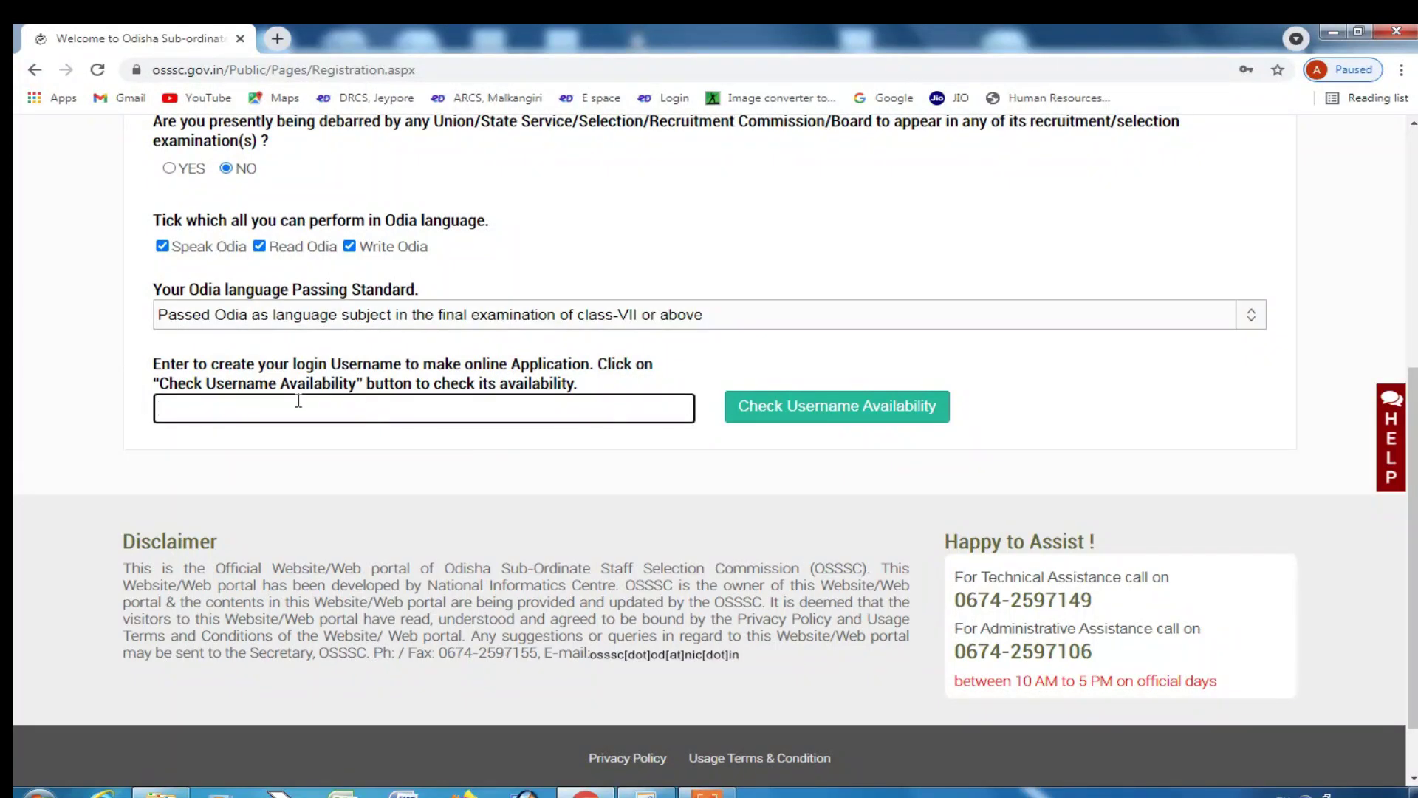
- Enter a login username and check its availability
text(techinodi)
key(BackSpace)
key(BackSpace)
key(BackSpace)
key(BackSpace)
key(BackSpace)
key(BackSpace)
key(BackSpace)
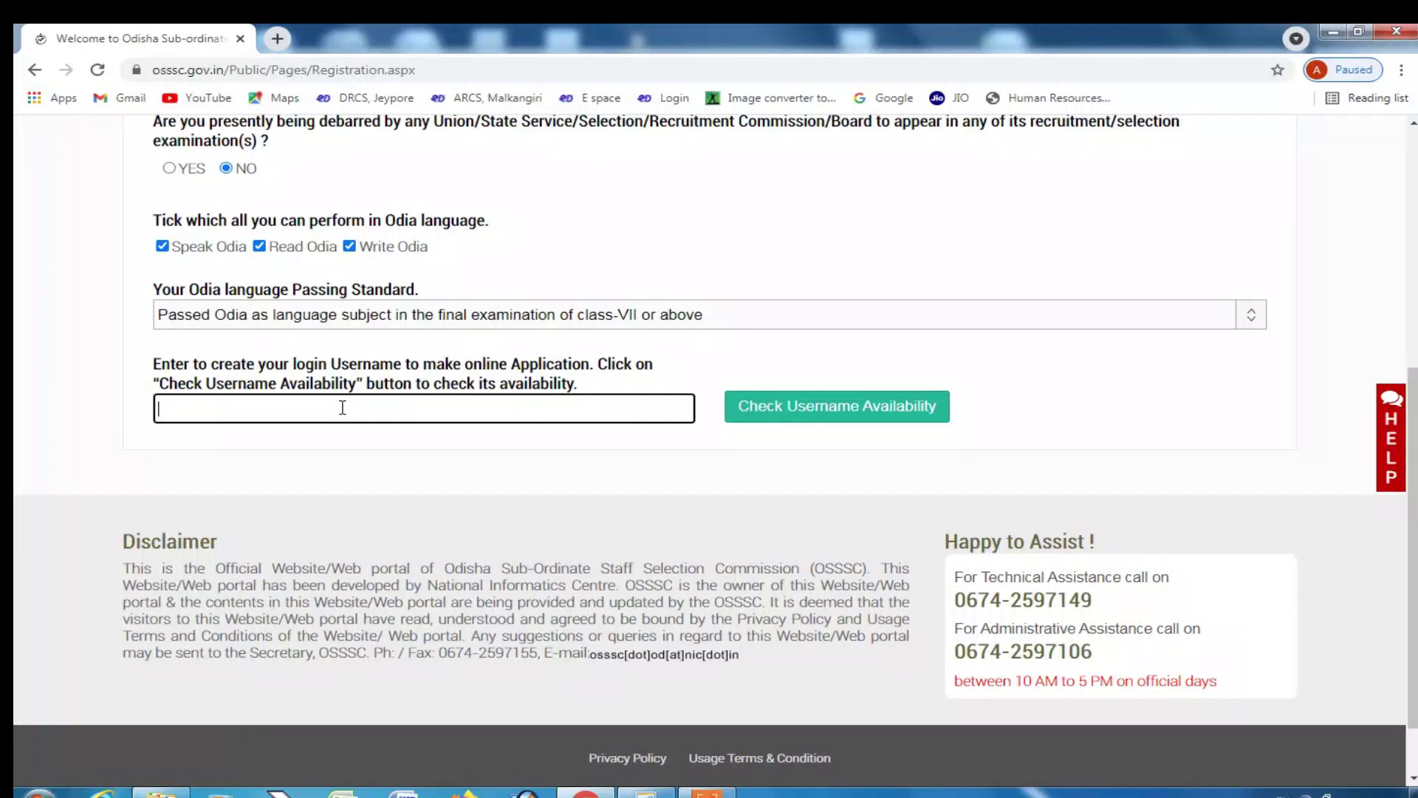
text(io2021)
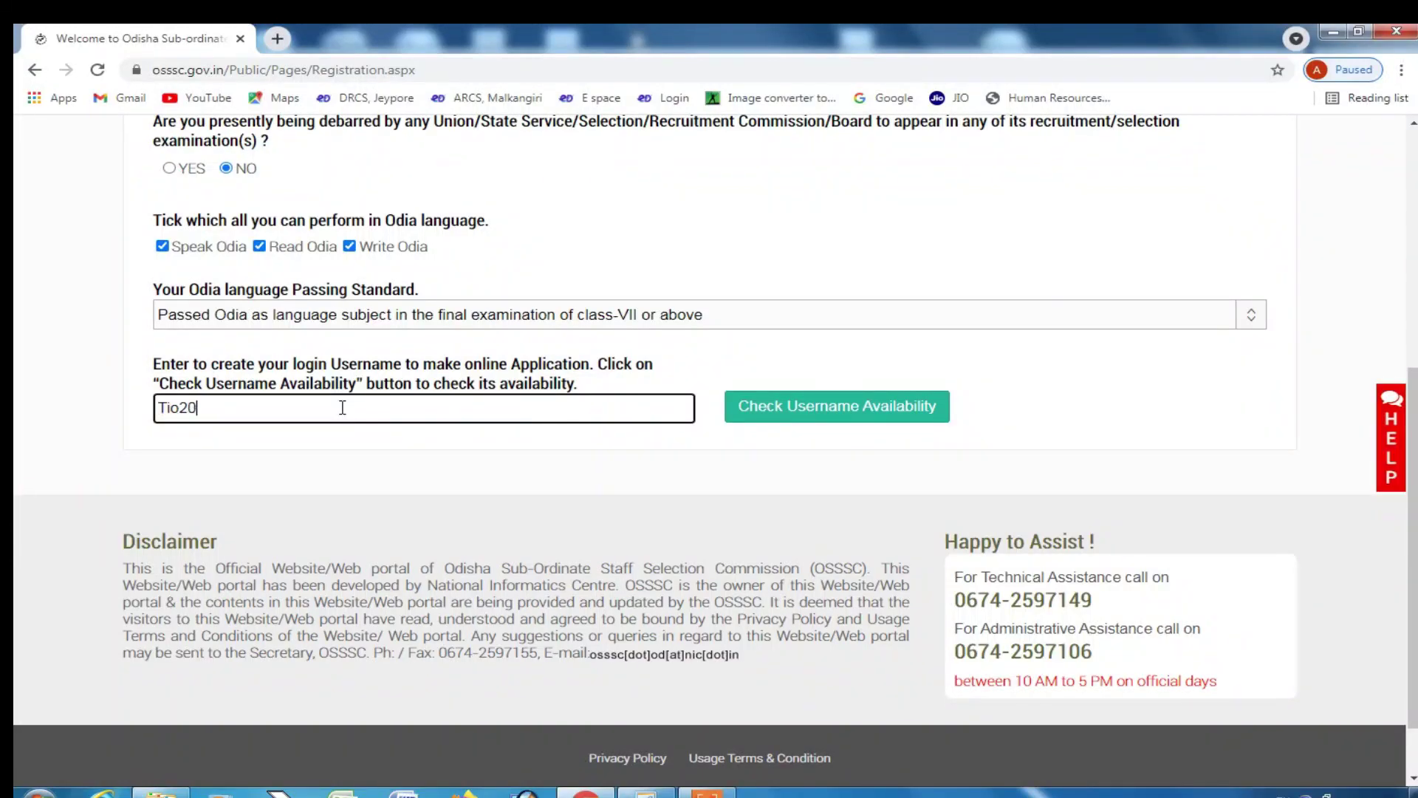
click(789, 412)
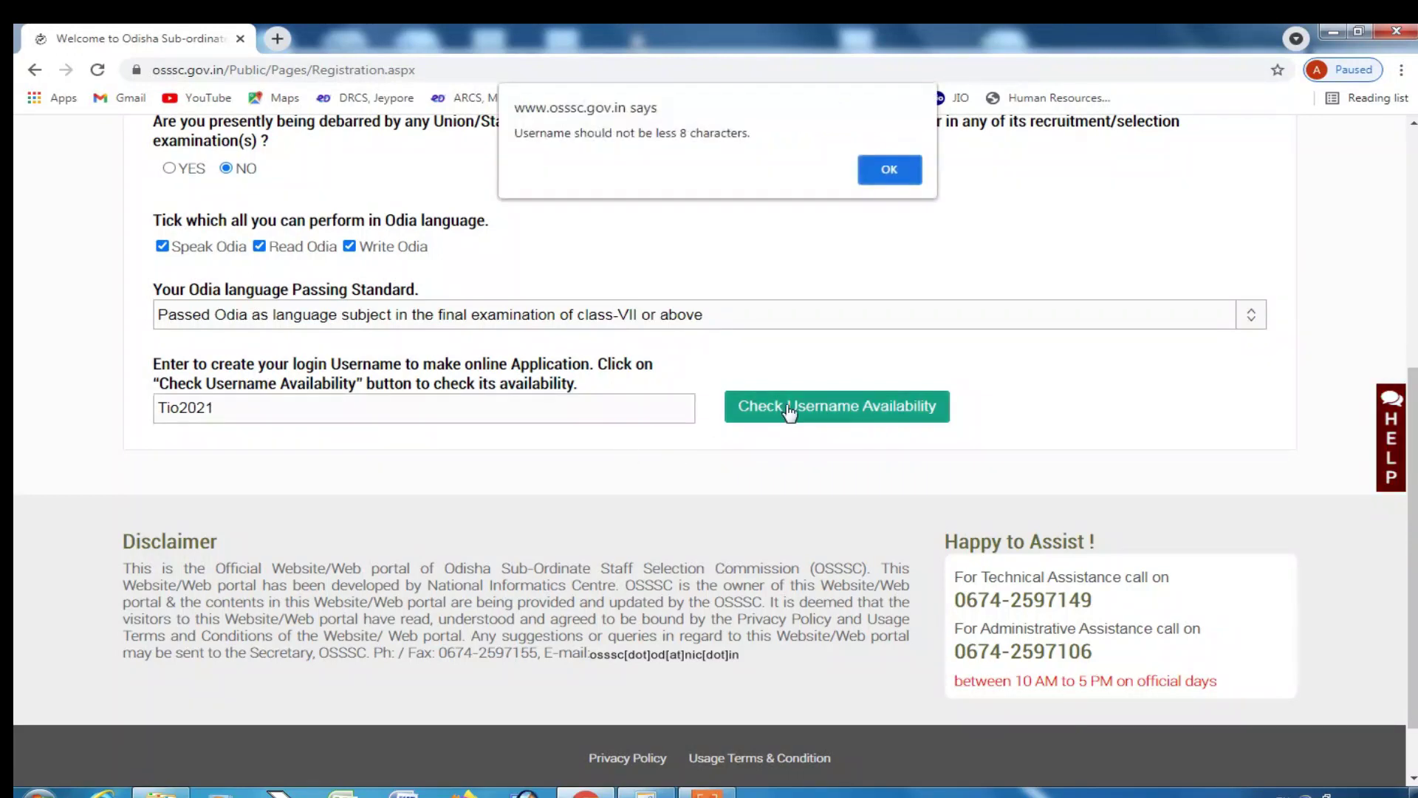
- Replace the username with techinodia2021 and check its availability again
click(892, 164)
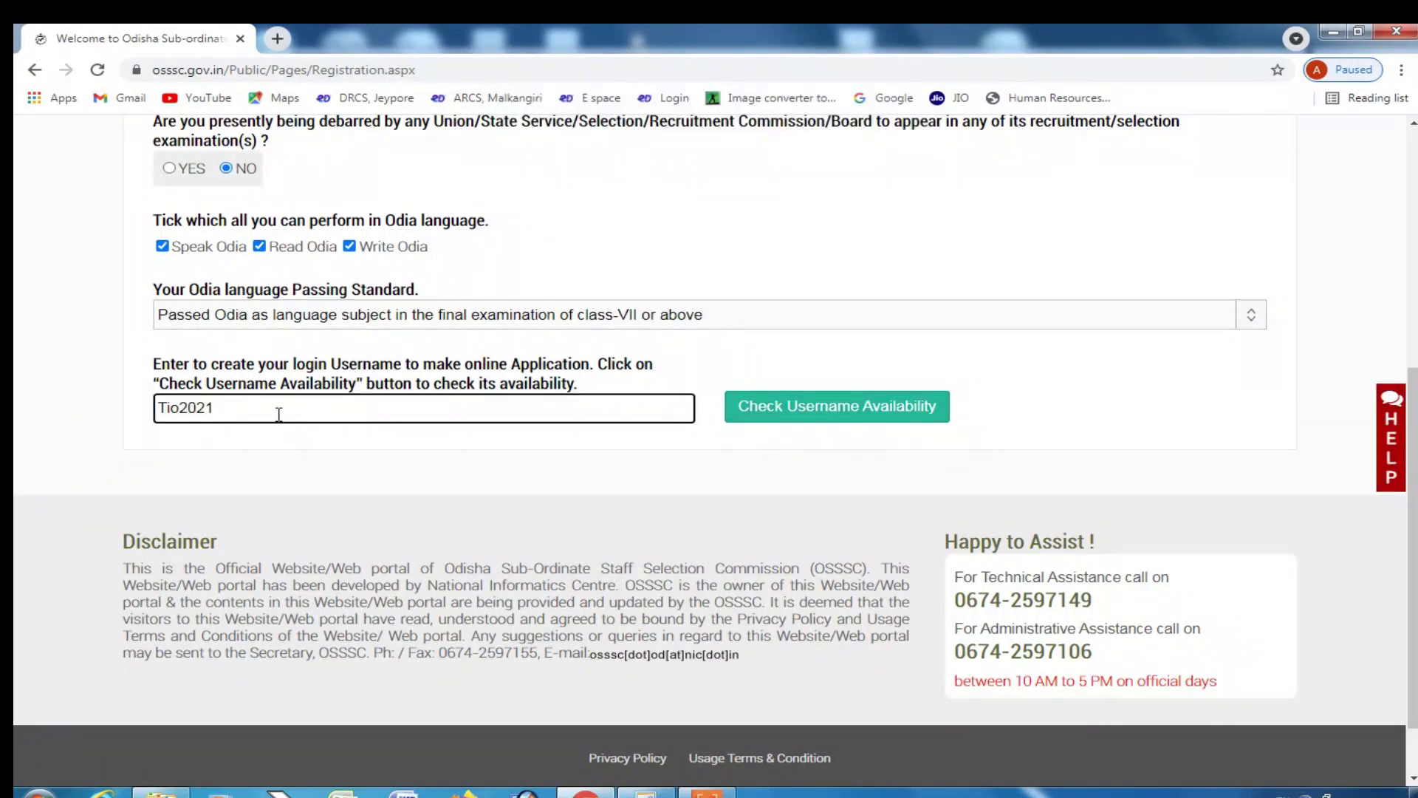
drag(280, 412, 131, 415)
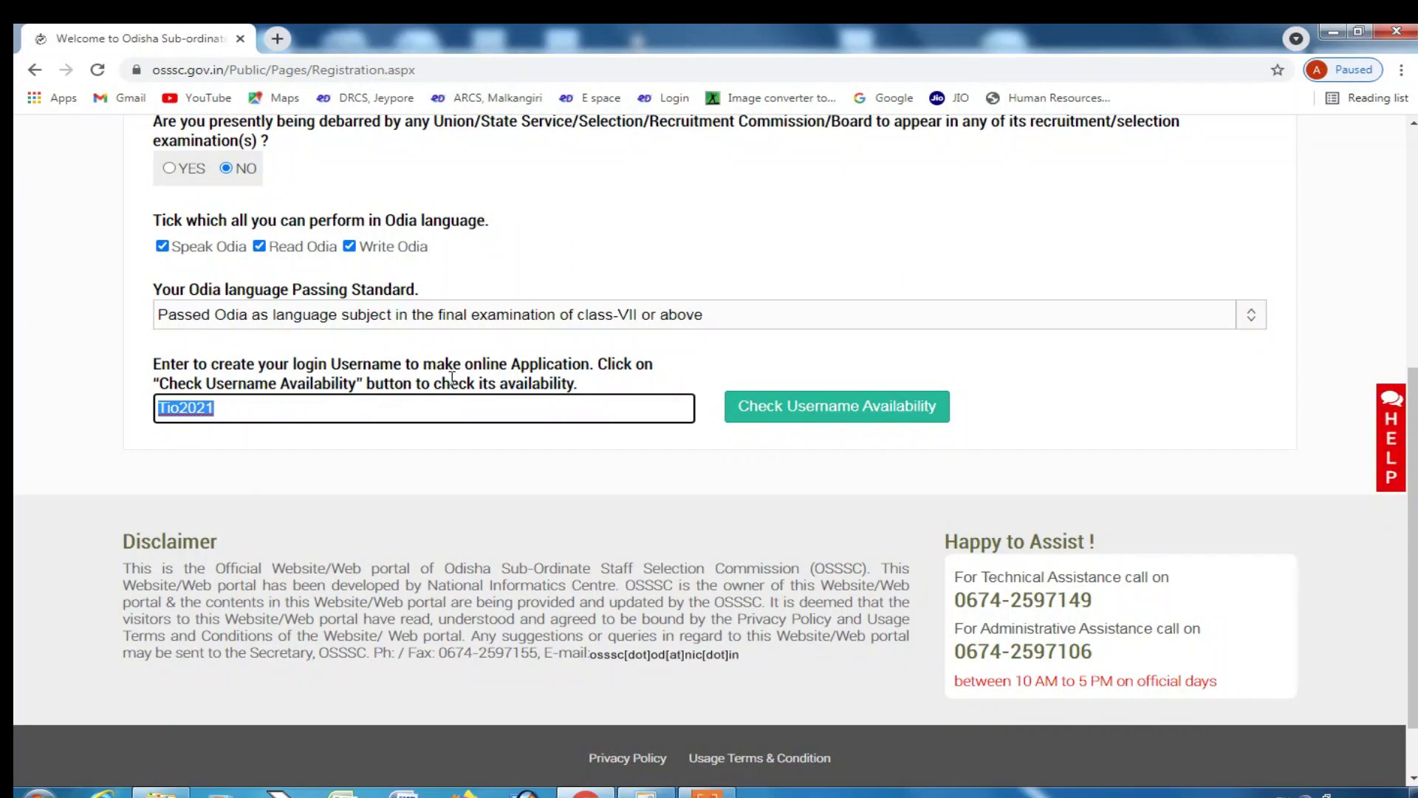
text(techinodia)
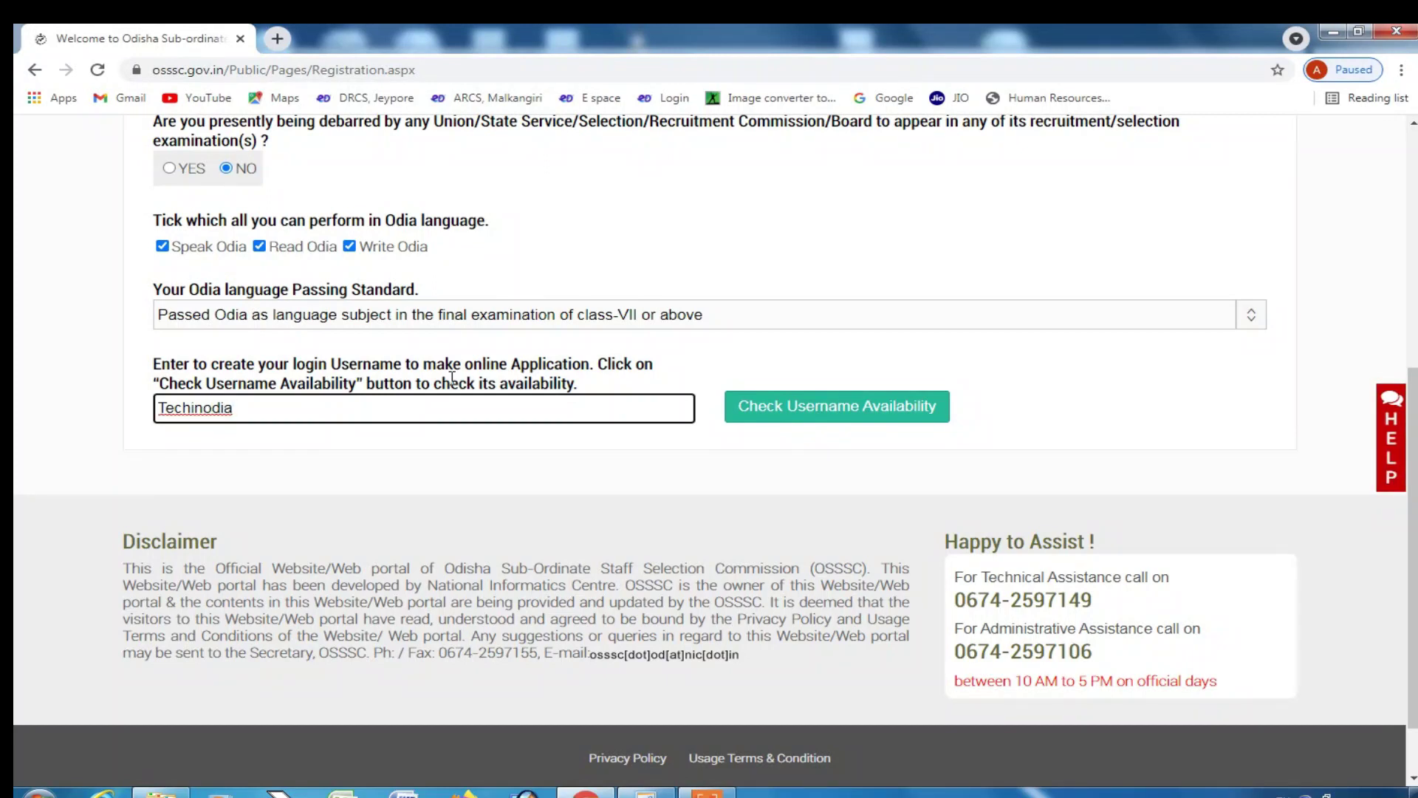
text(2021)
click(845, 423)
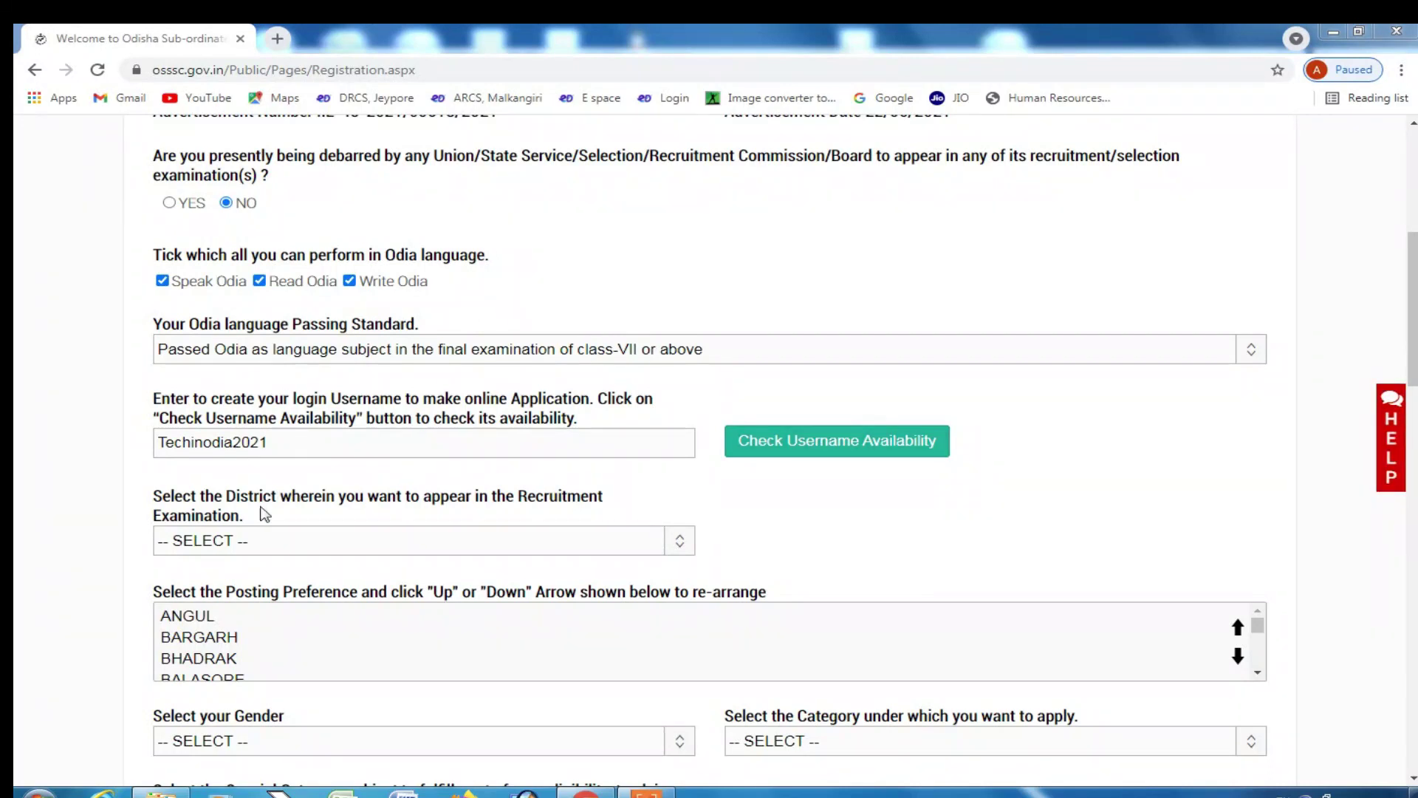
- Select MALKANGIRI as the recruitment examination district
click(449, 539)
scroll(392, 500, down, 3)
click(355, 352)
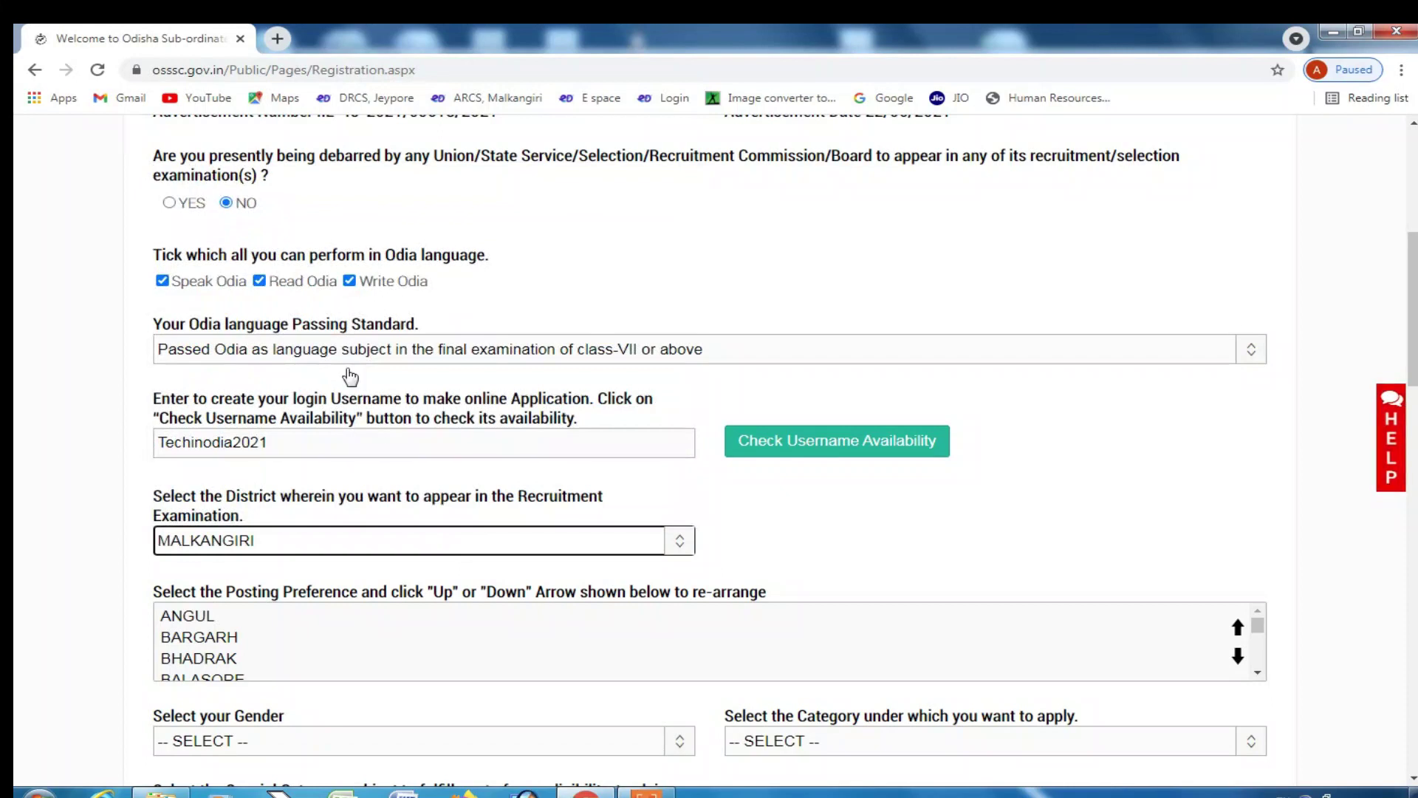
- Pick MALKANGIRI in the posting preference list
scroll(308, 543, down, 2)
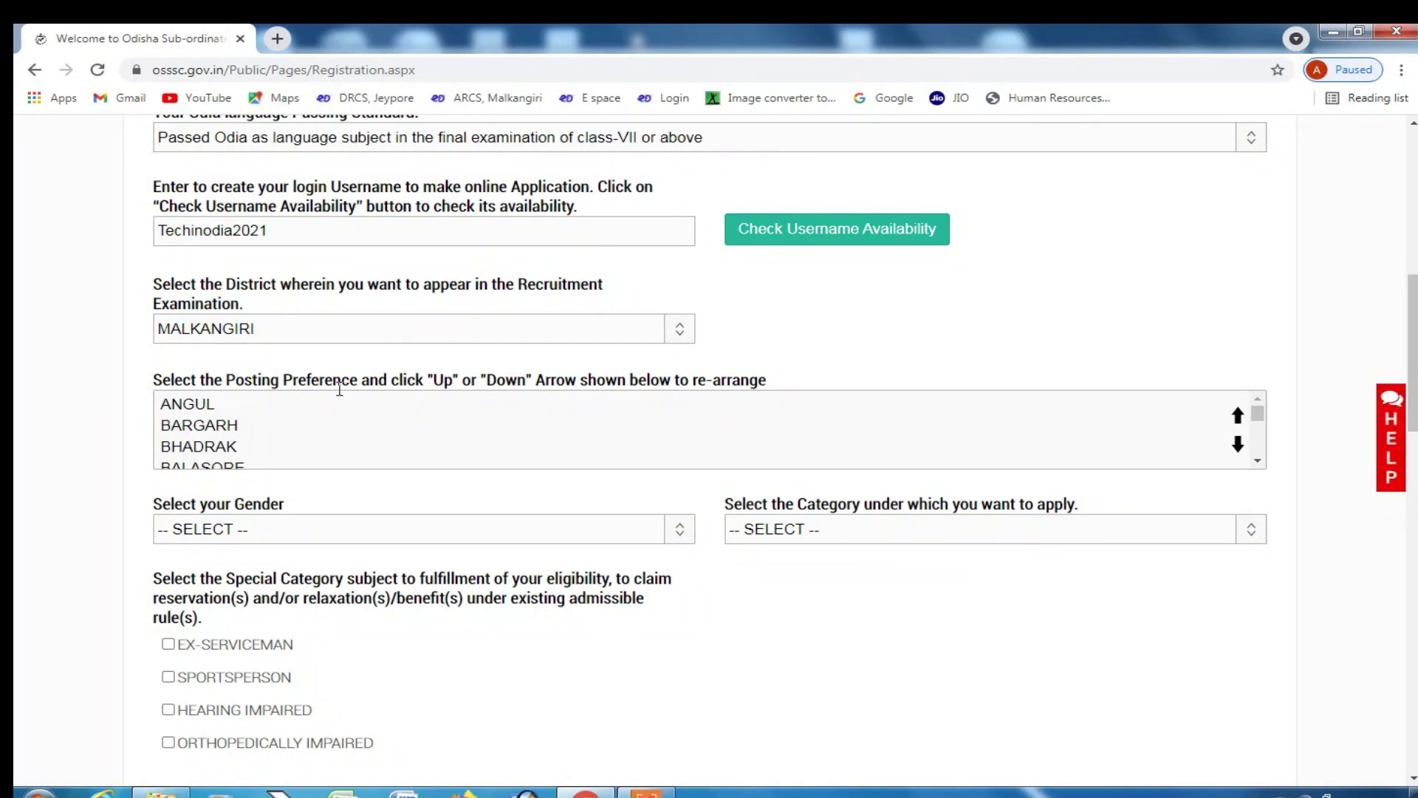
scroll(183, 441, down, 8)
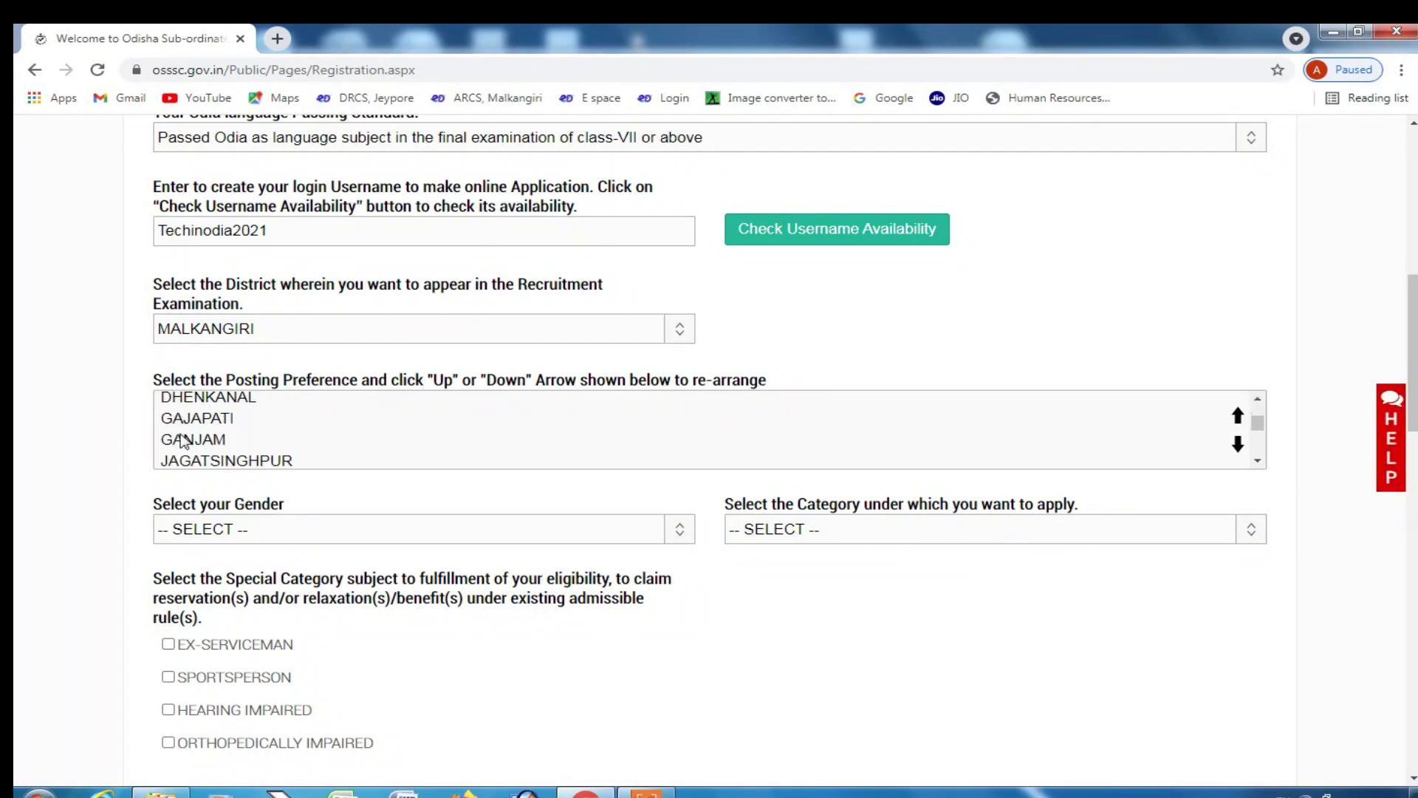
scroll(188, 452, up, 2)
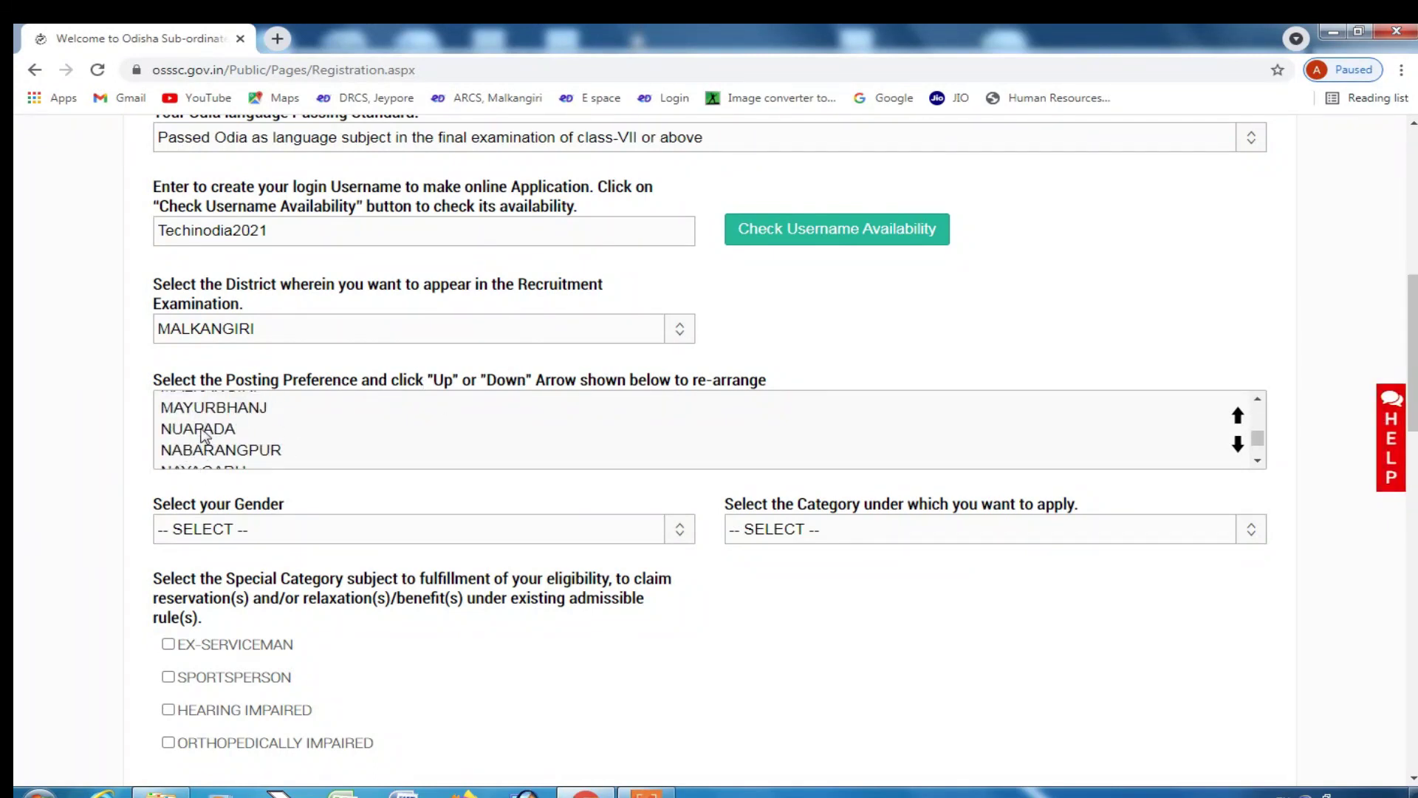
scroll(199, 451, up, 2)
scroll(203, 452, down, 2)
scroll(384, 432, up, 2)
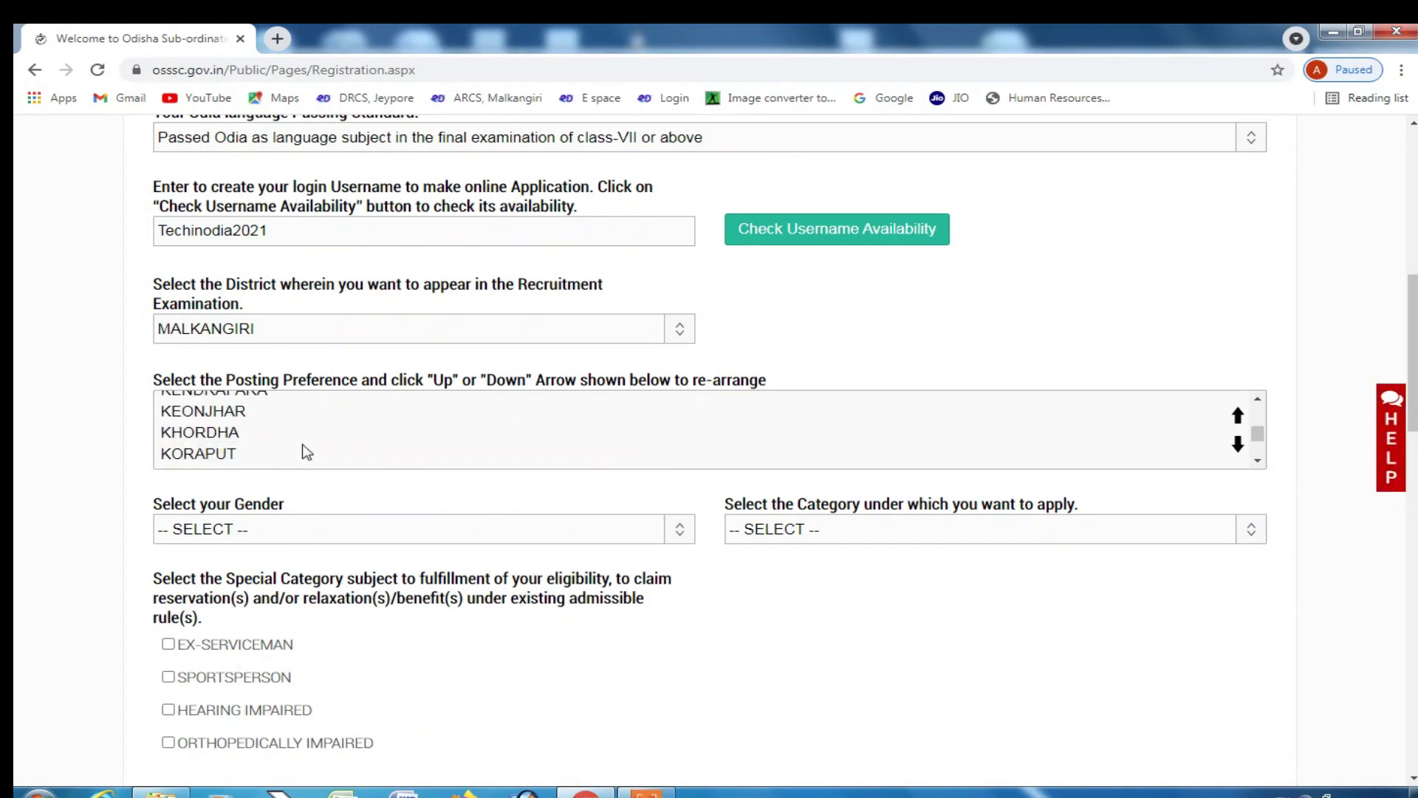
scroll(306, 450, down, 2)
scroll(1254, 415, up, 1)
click(403, 421)
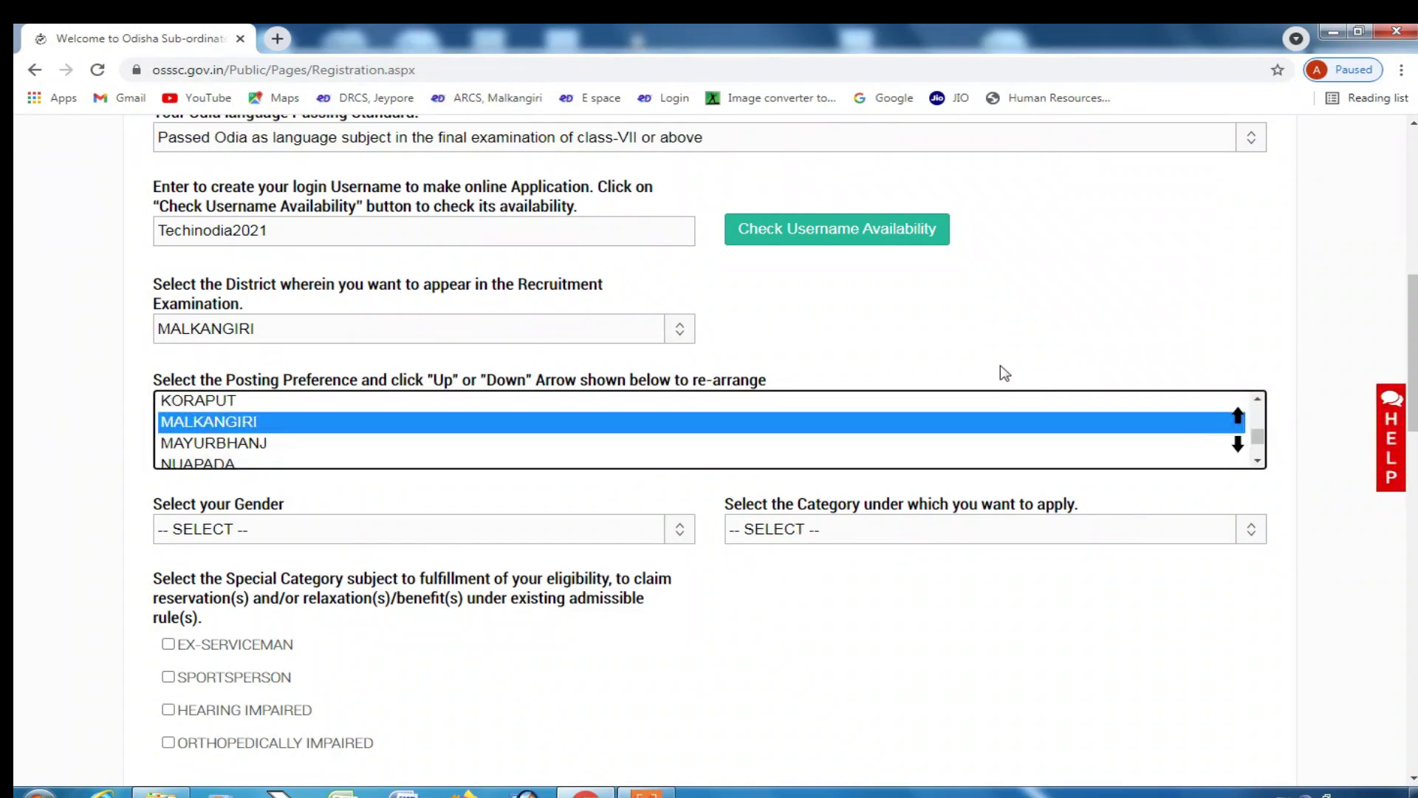
key(Tab)
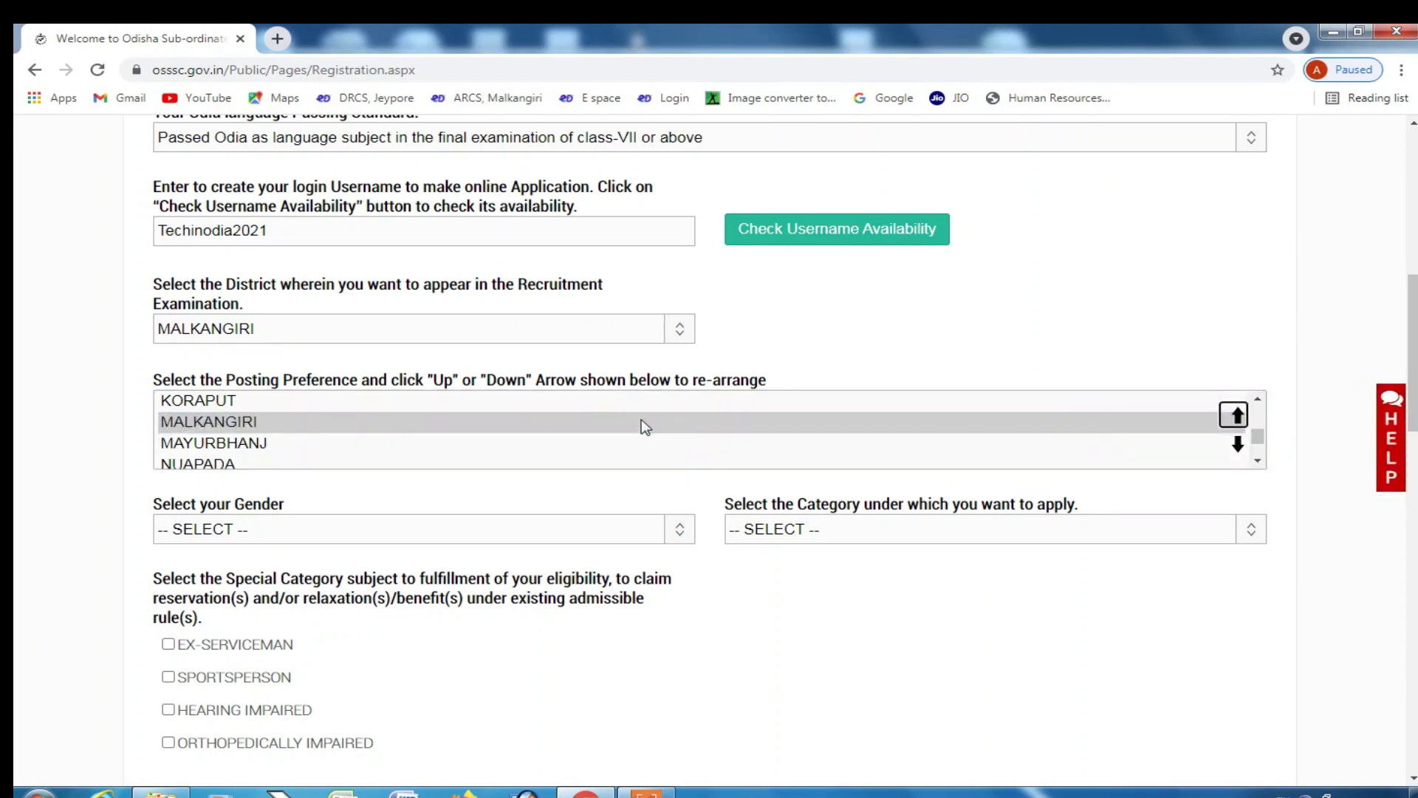
- Choose MALE as gender and UNRESERVED as the application category
click(397, 532)
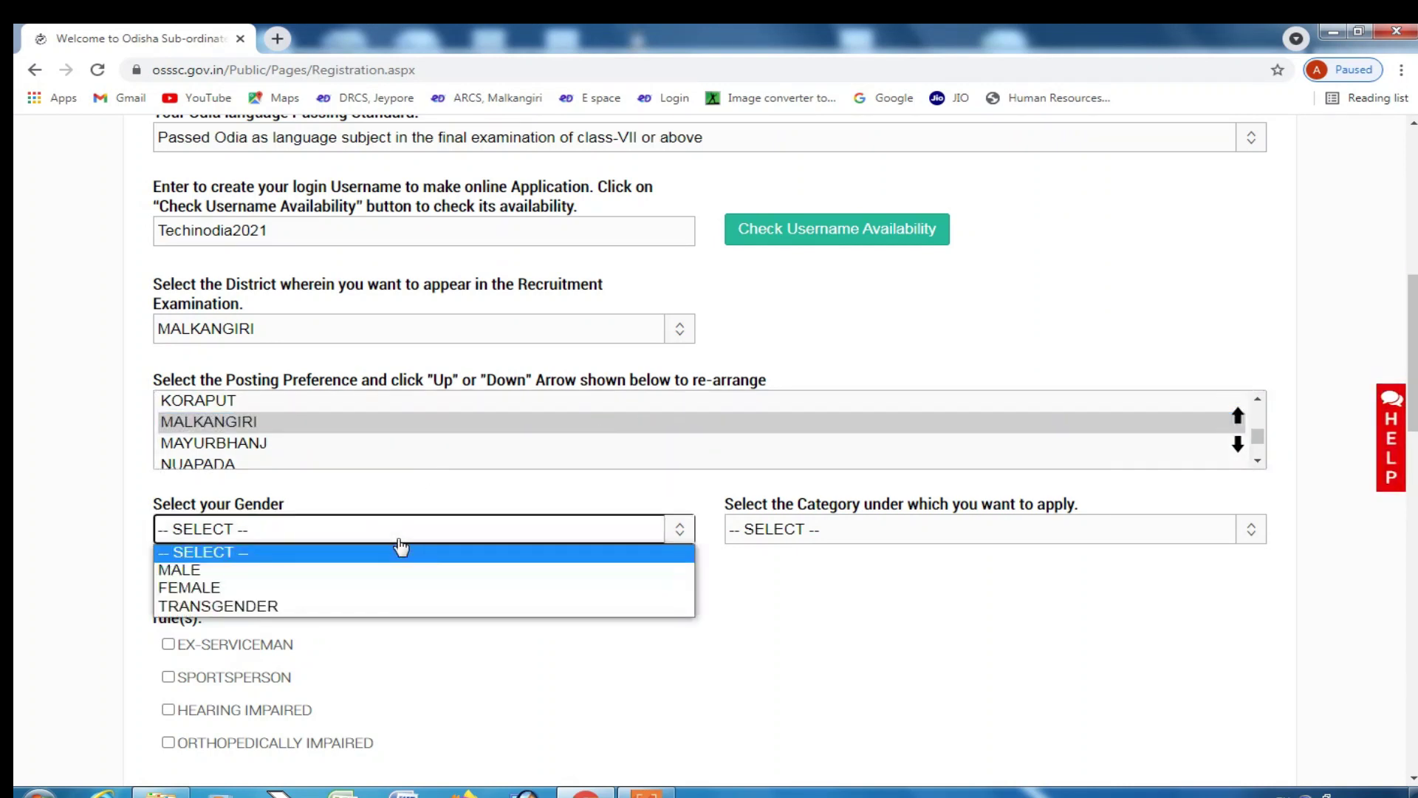
click(399, 571)
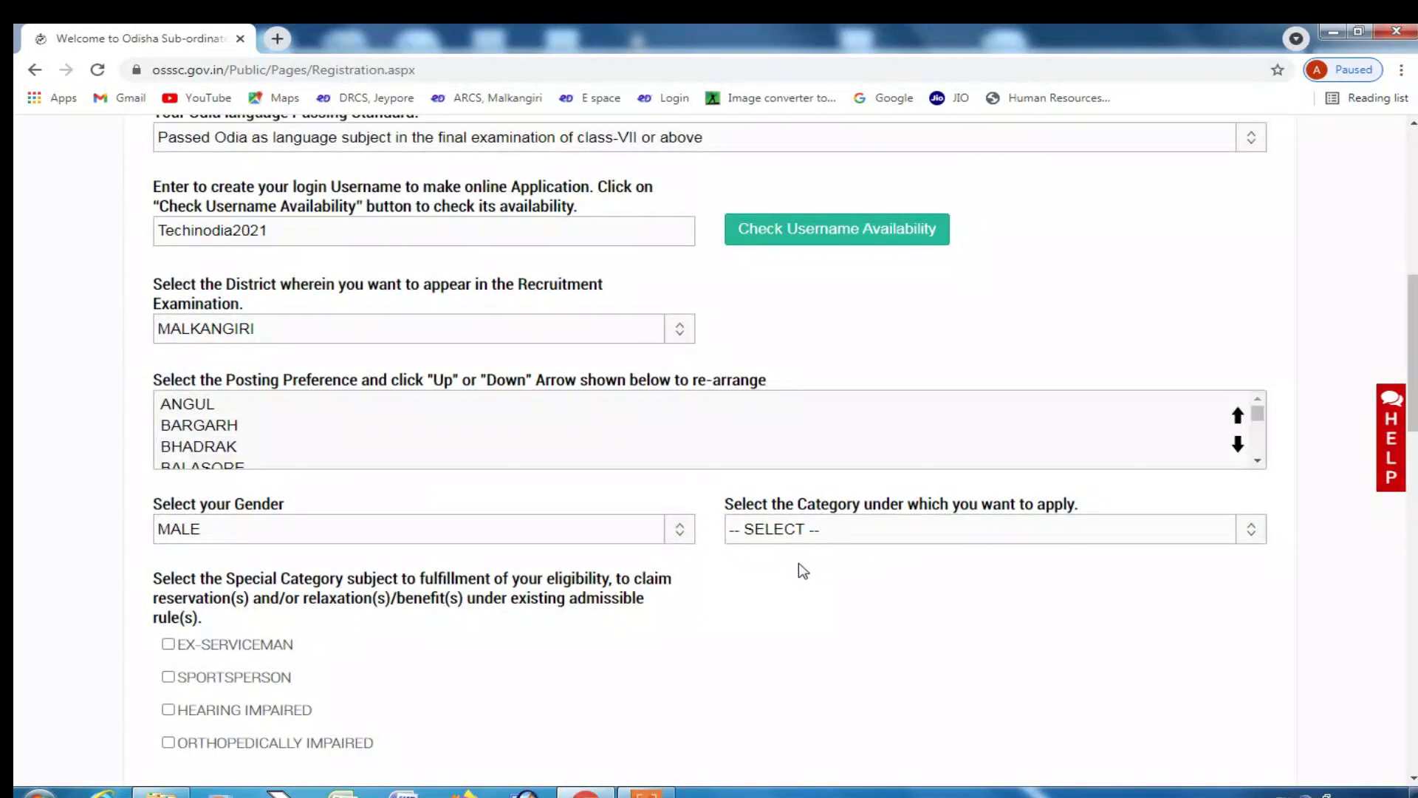
click(801, 532)
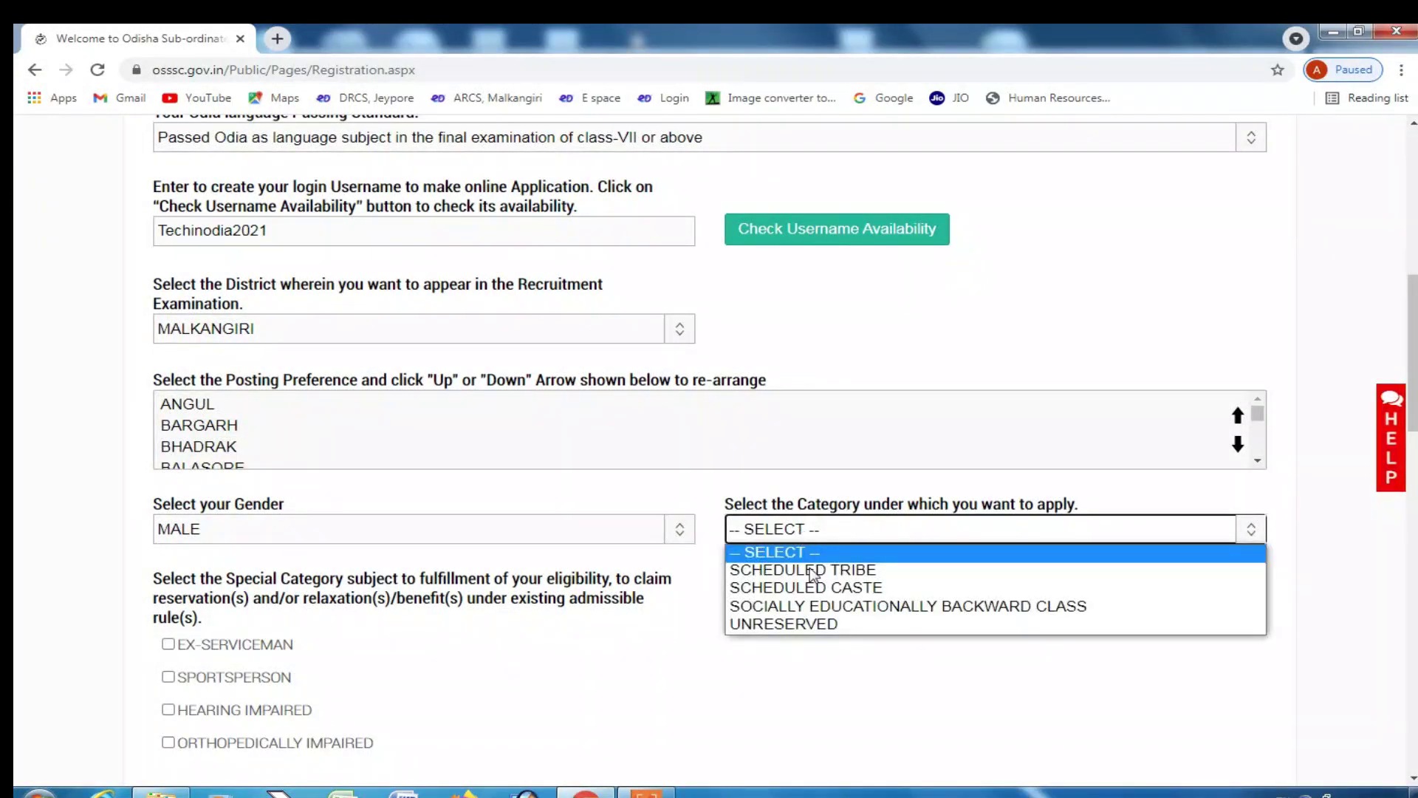
click(814, 623)
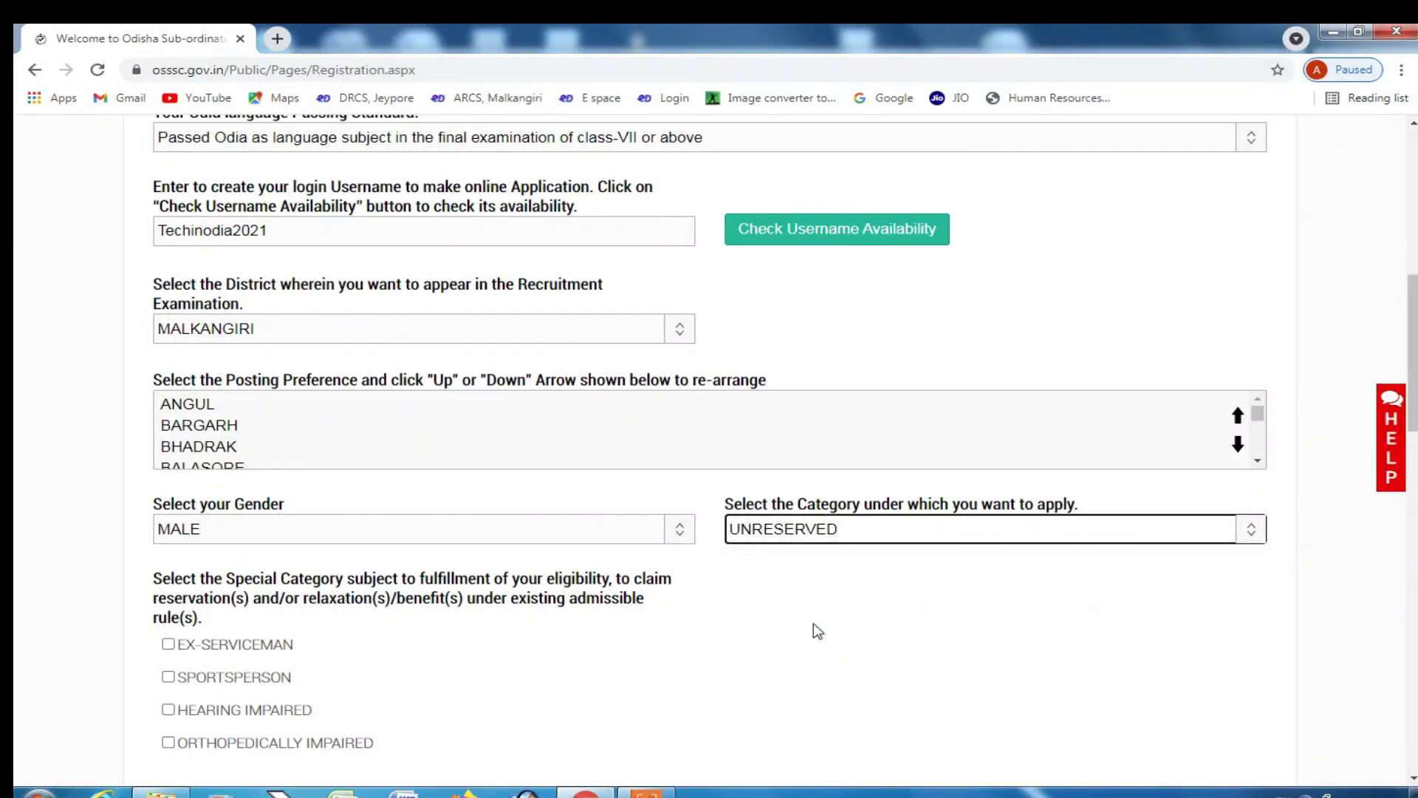
scroll(606, 596, down, 2)
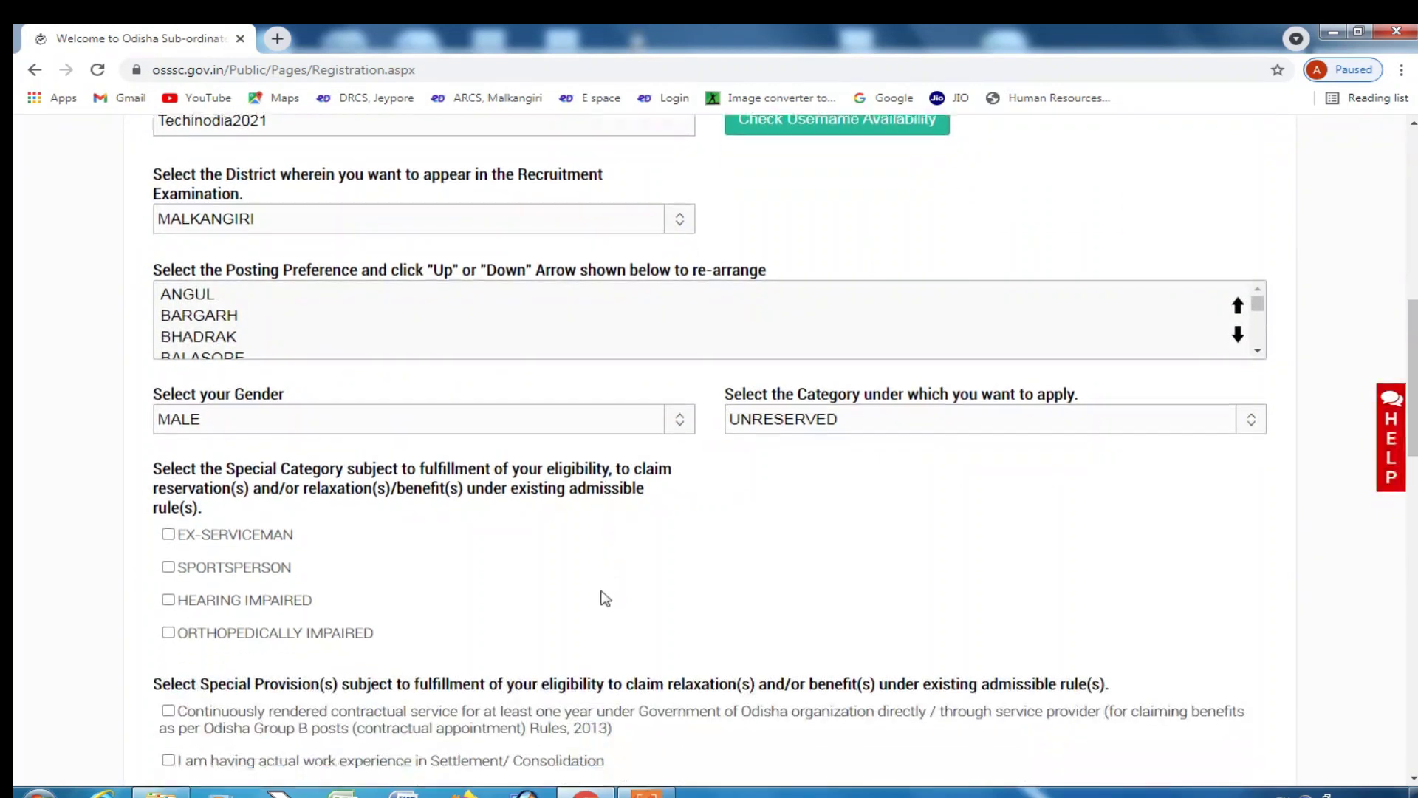
scroll(813, 480, down, 1)
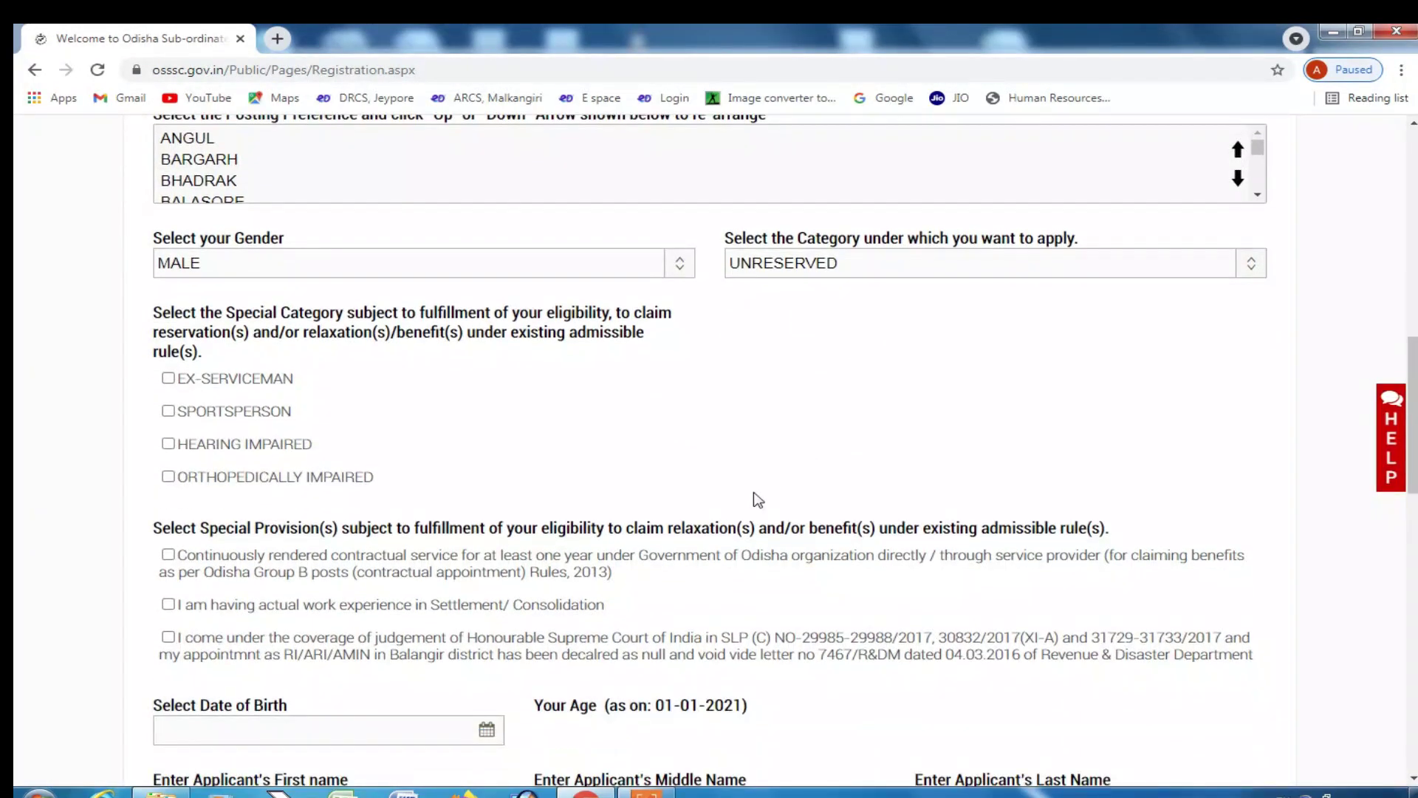
scroll(391, 428, up, 1)
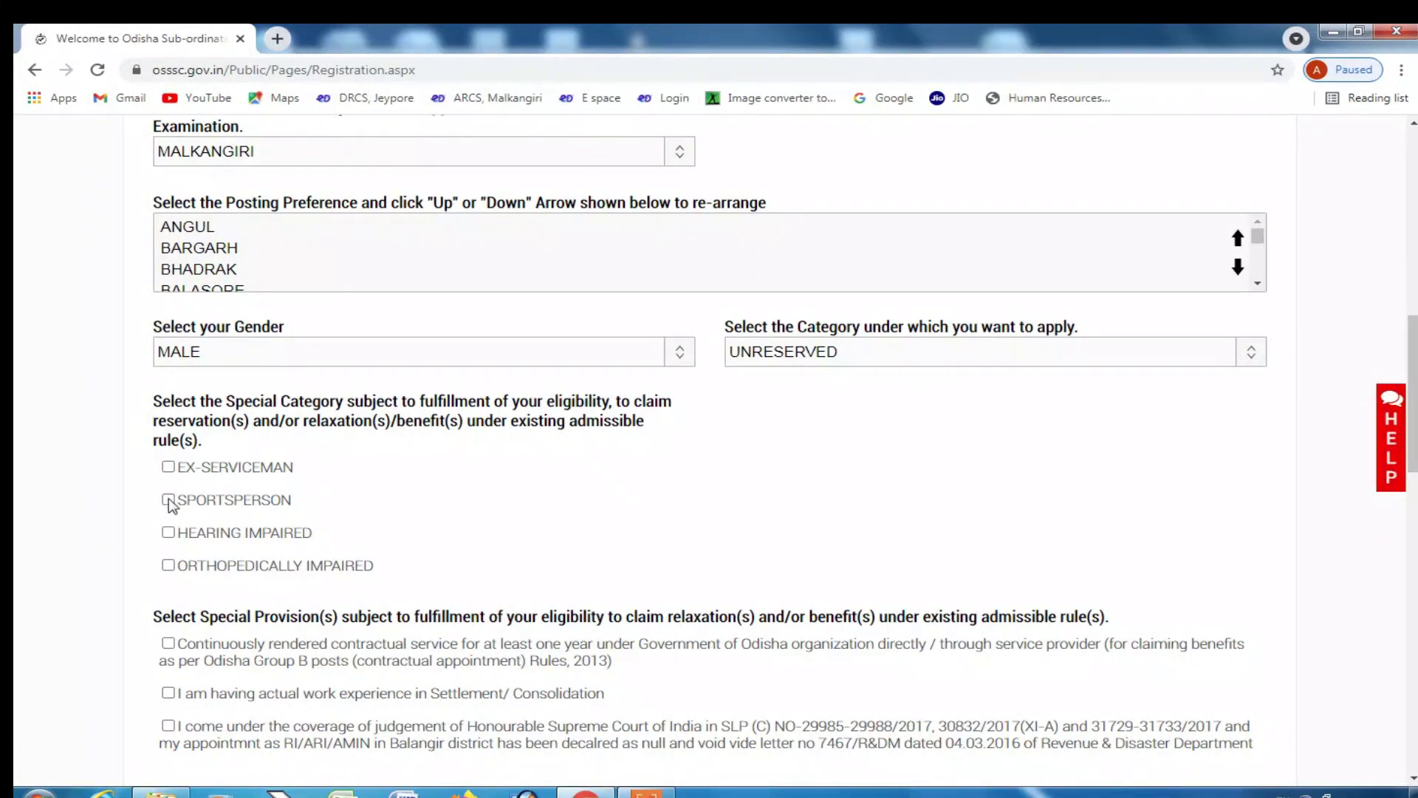
scroll(175, 545, down, 2)
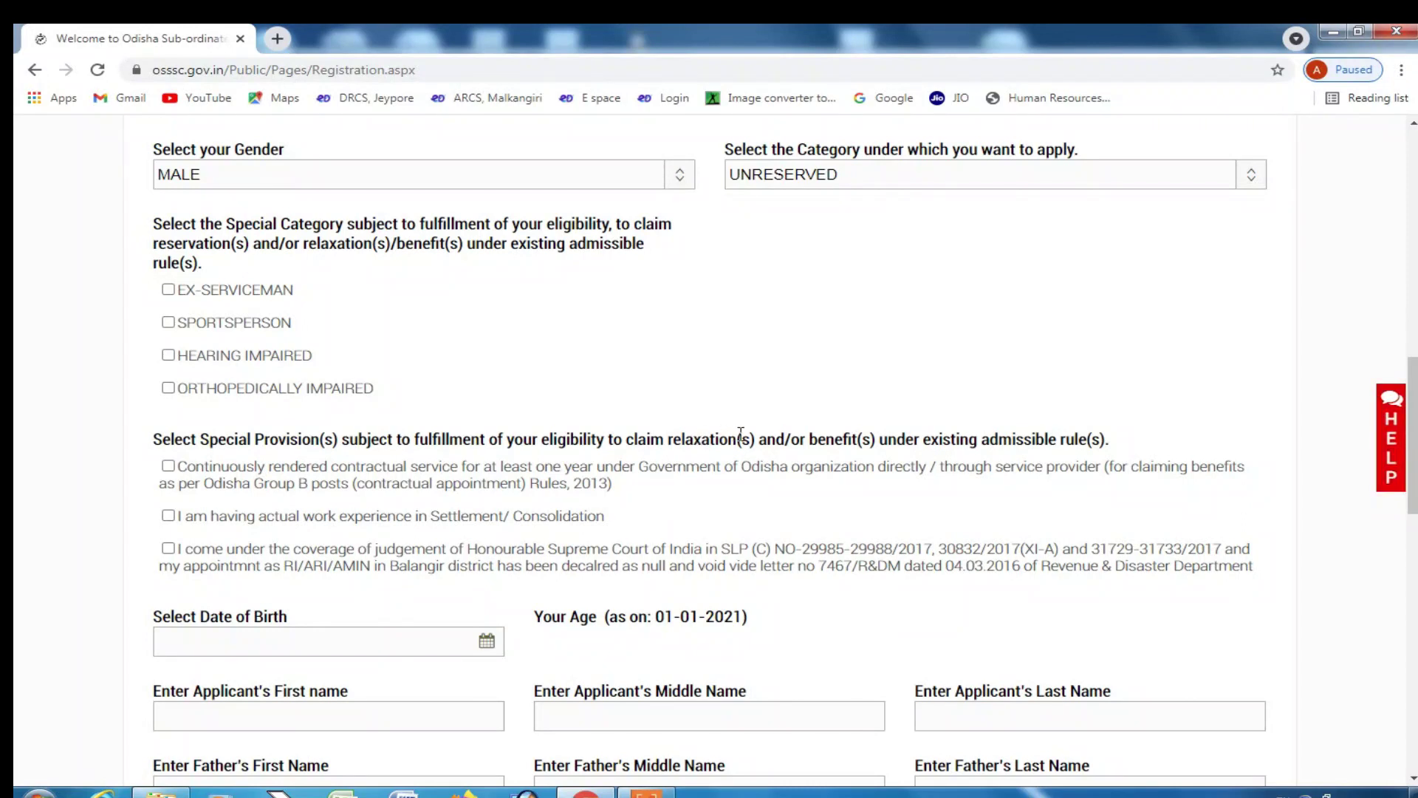
scroll(591, 443, down, 1)
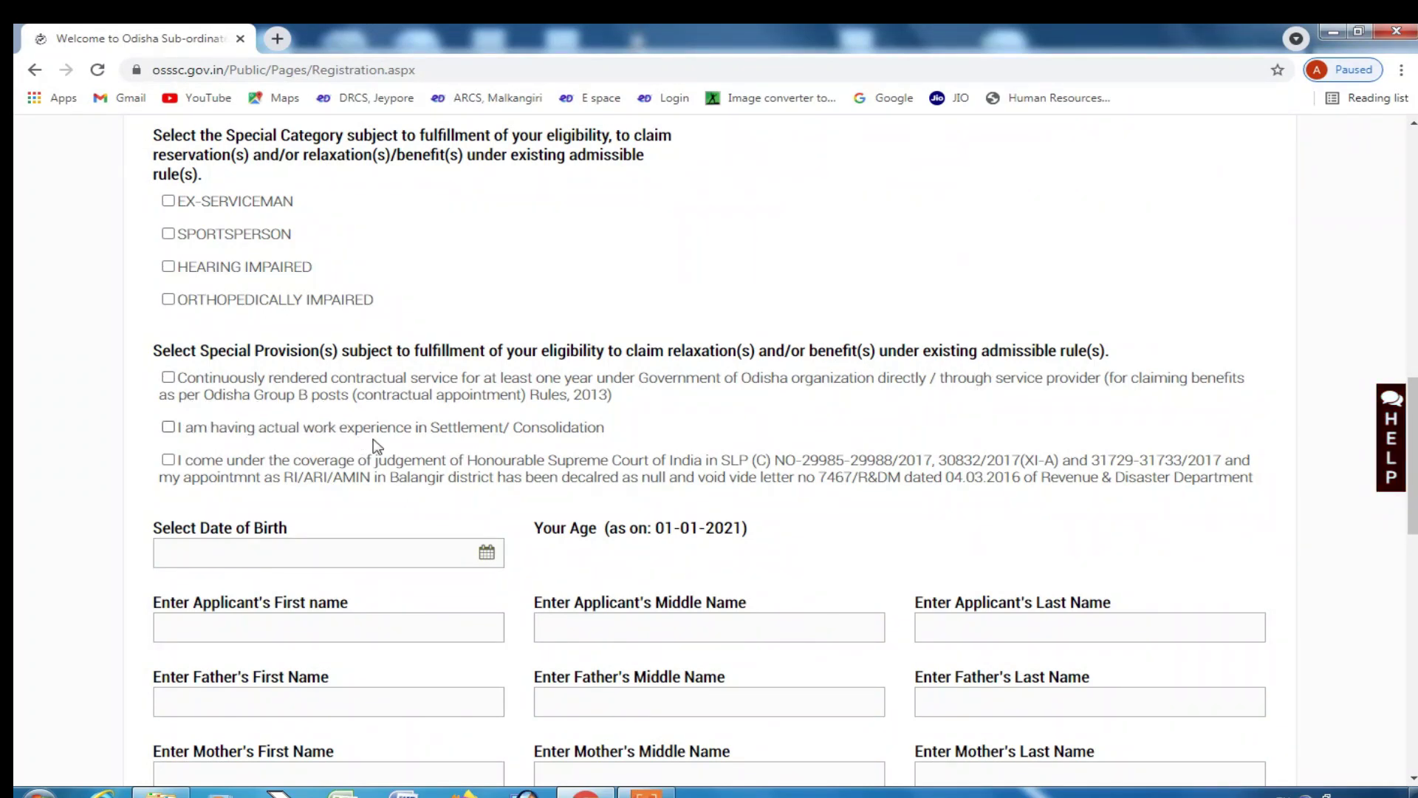
- Toggle the Settlement/Consolidation work-experience claim, leaving it unticked
click(170, 427)
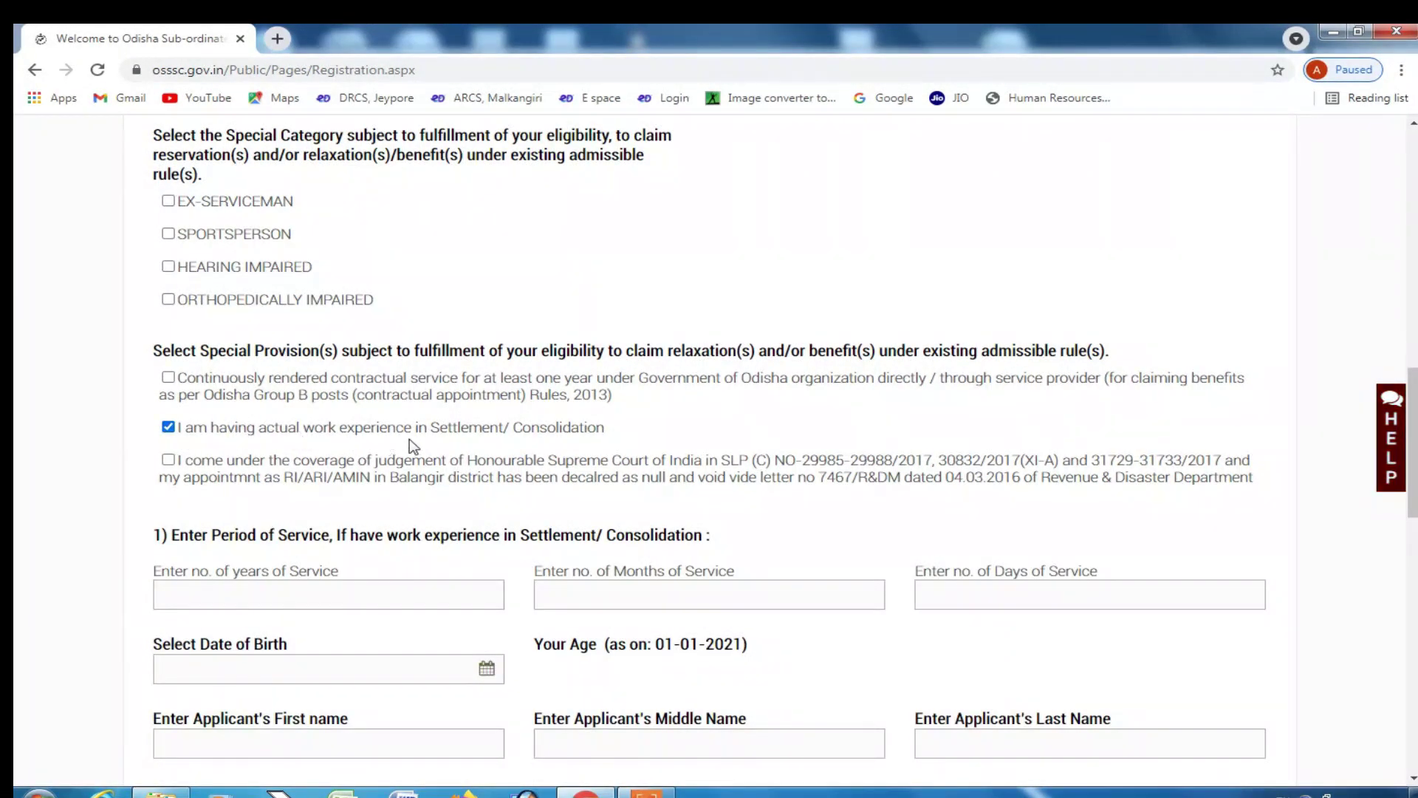
click(168, 428)
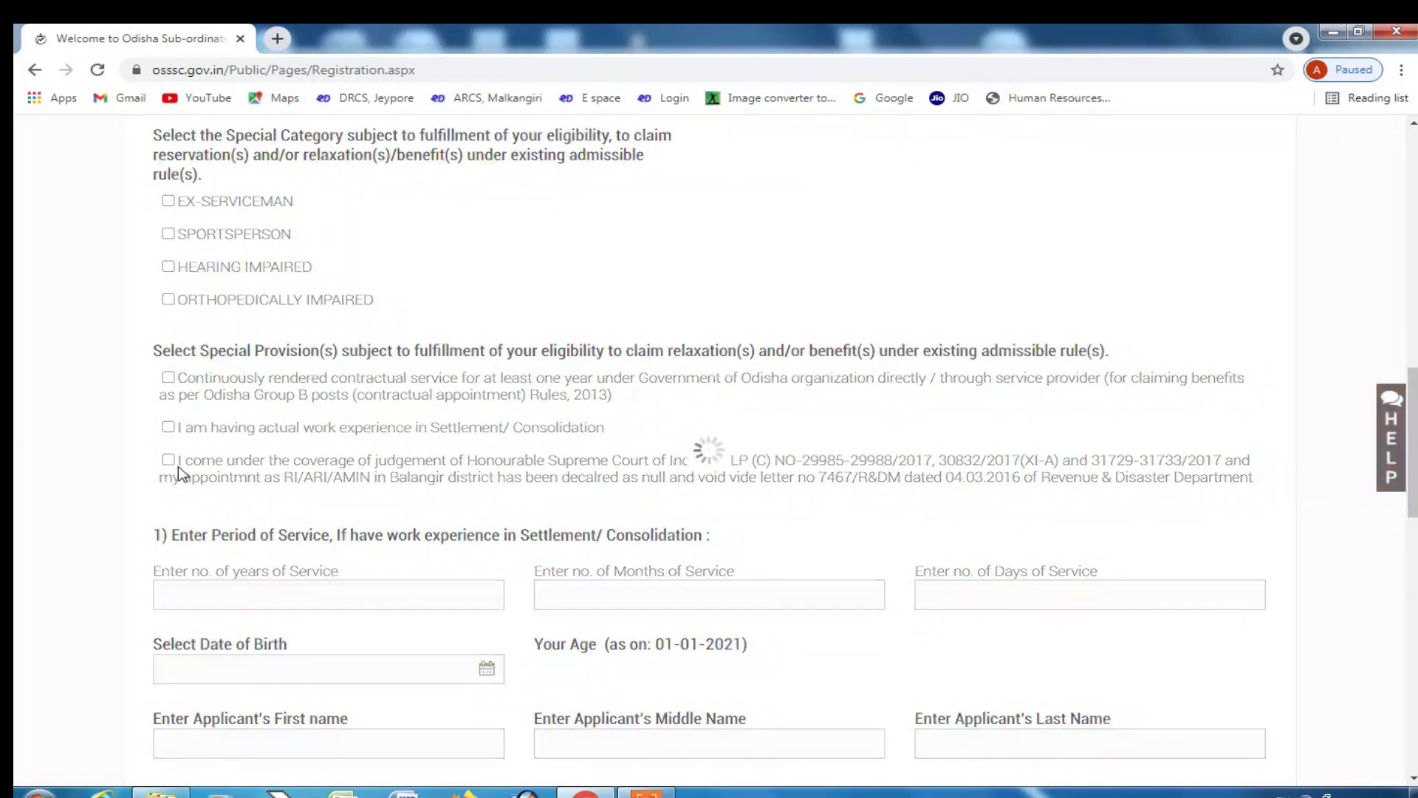
click(181, 427)
scroll(191, 344, down, 1)
click(219, 507)
click(688, 495)
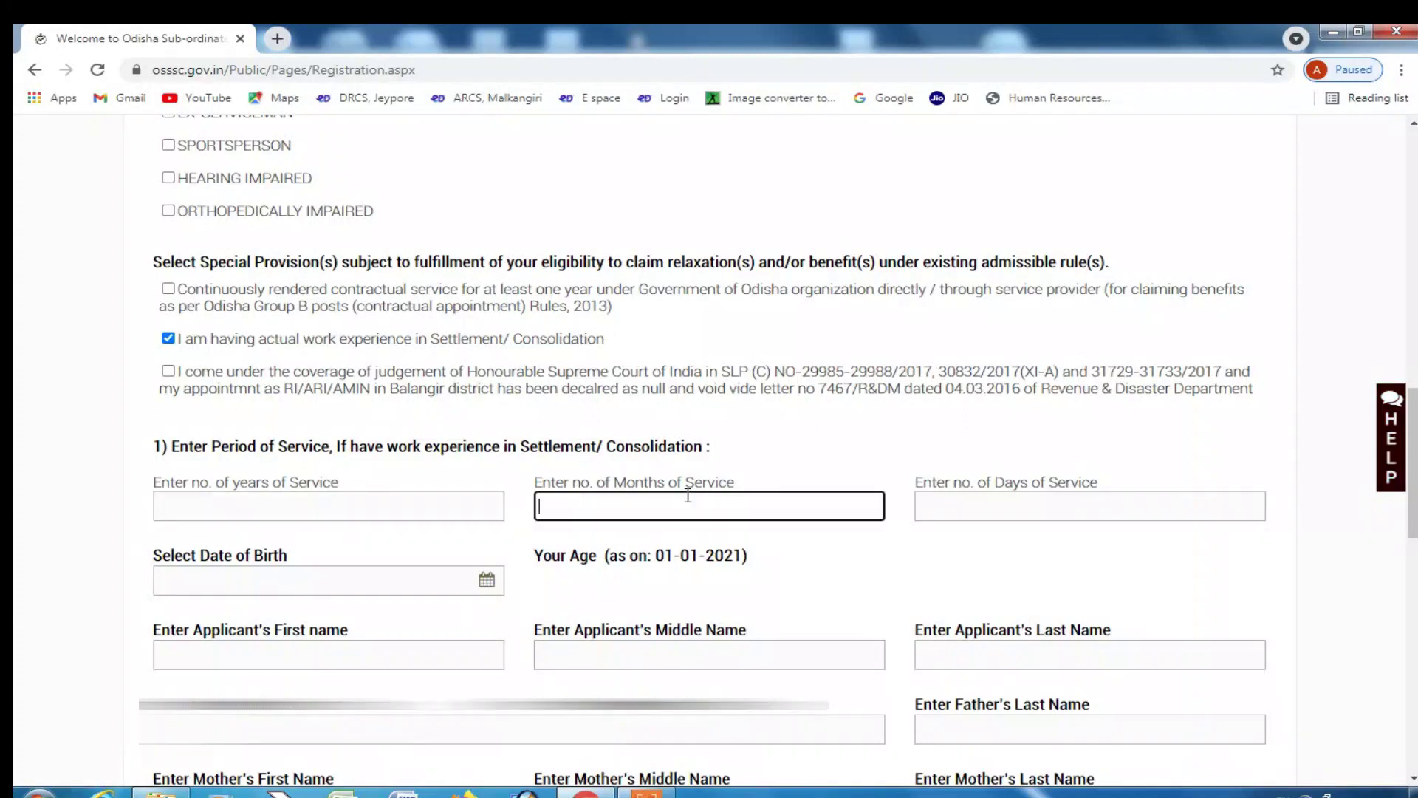
click(169, 339)
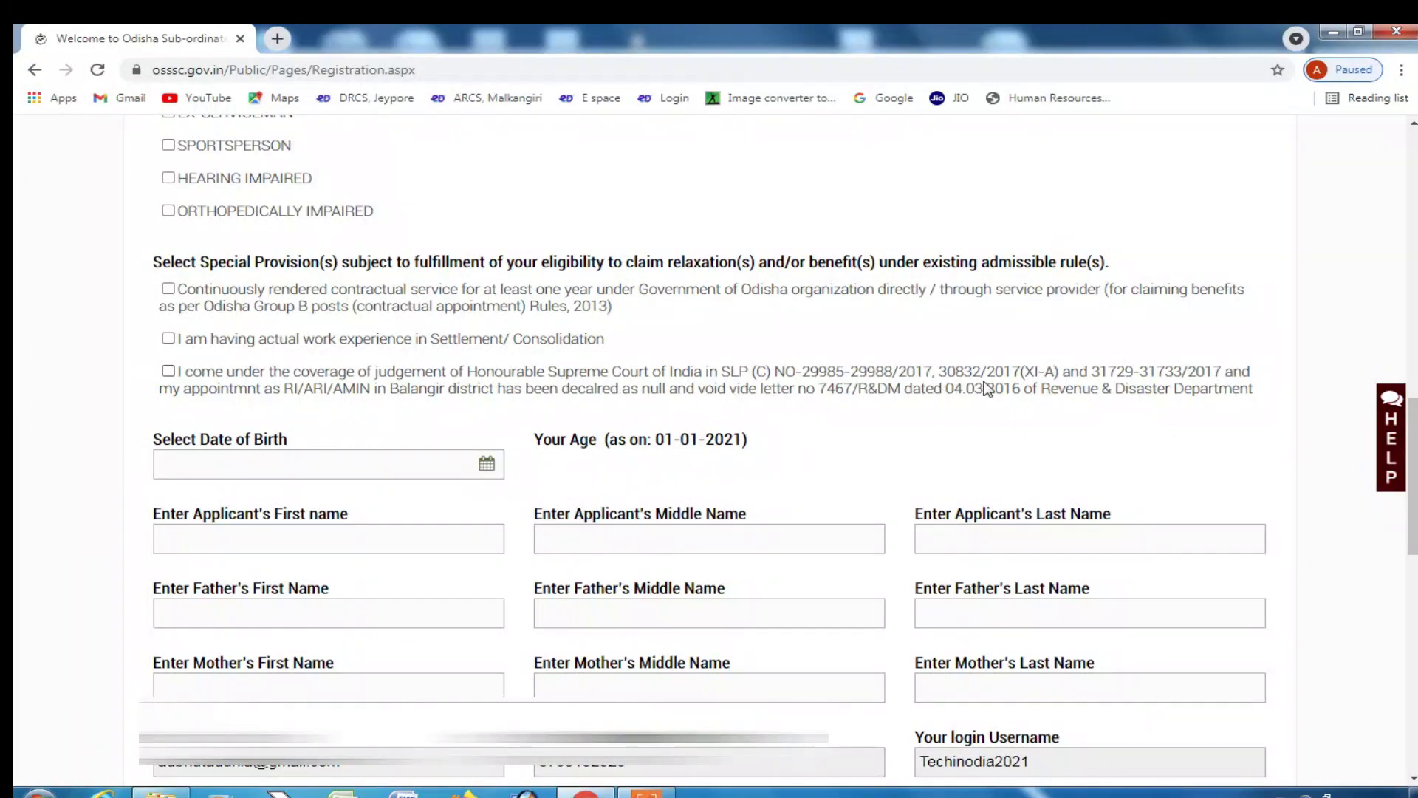
- Set the date of birth to 01/01/1990 in the datepicker
click(275, 458)
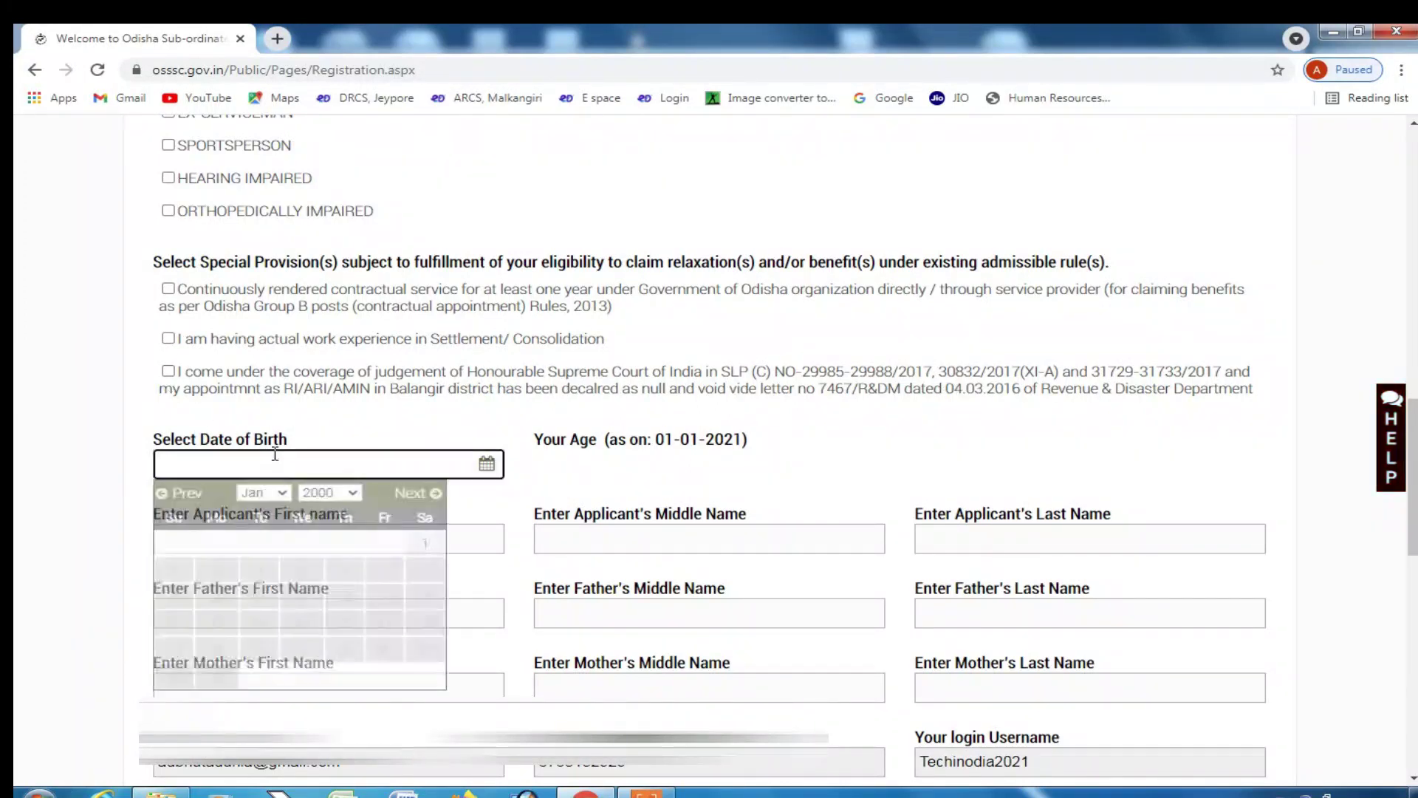
click(326, 494)
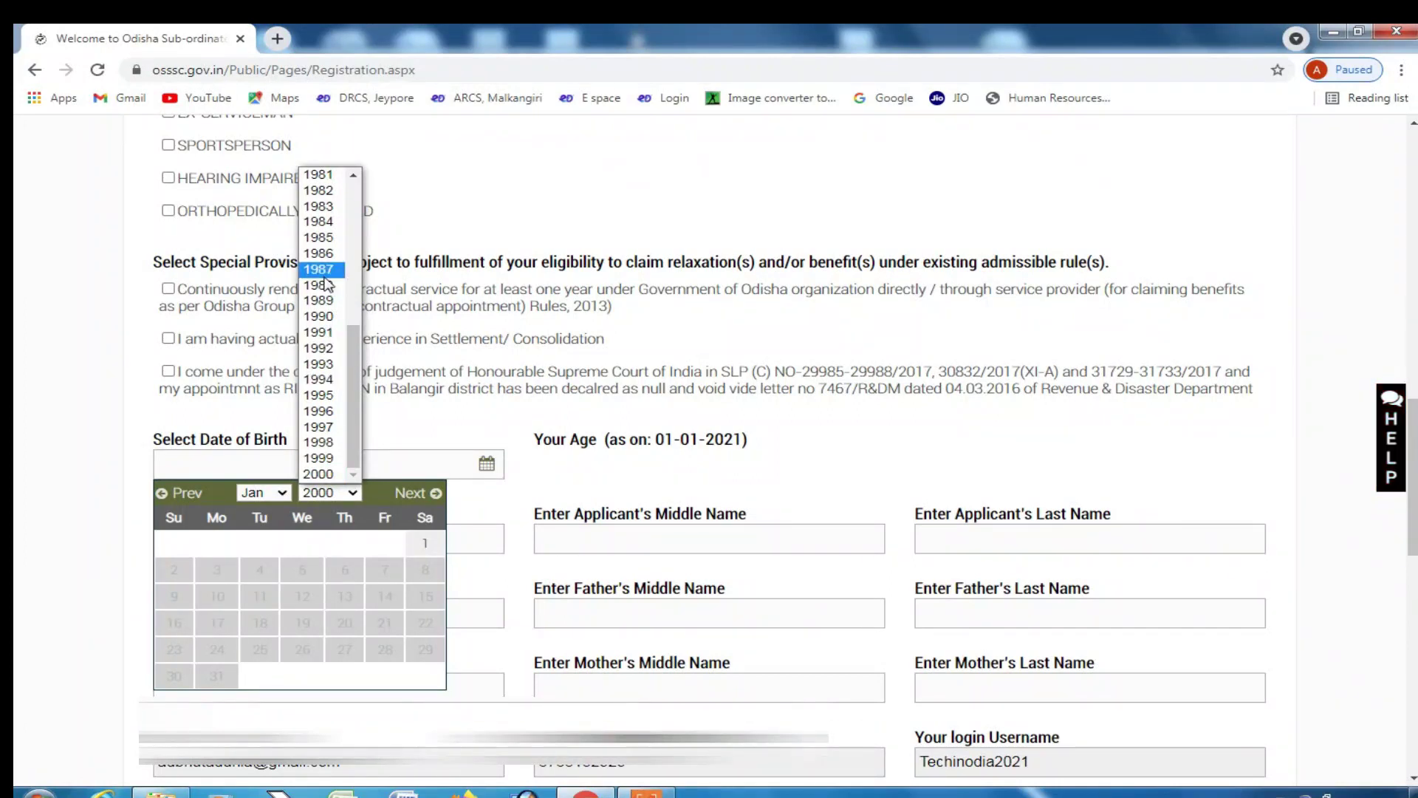
click(321, 316)
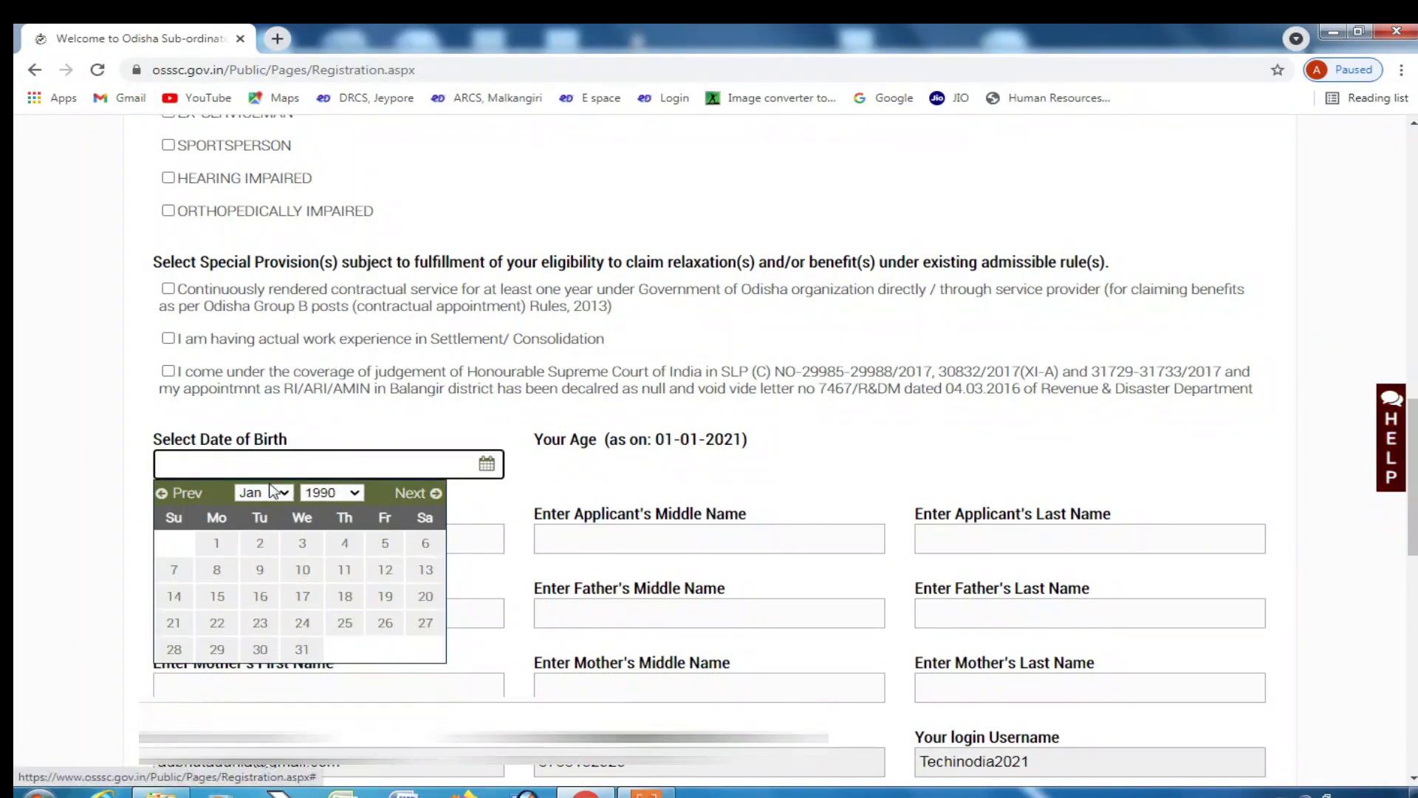
click(216, 543)
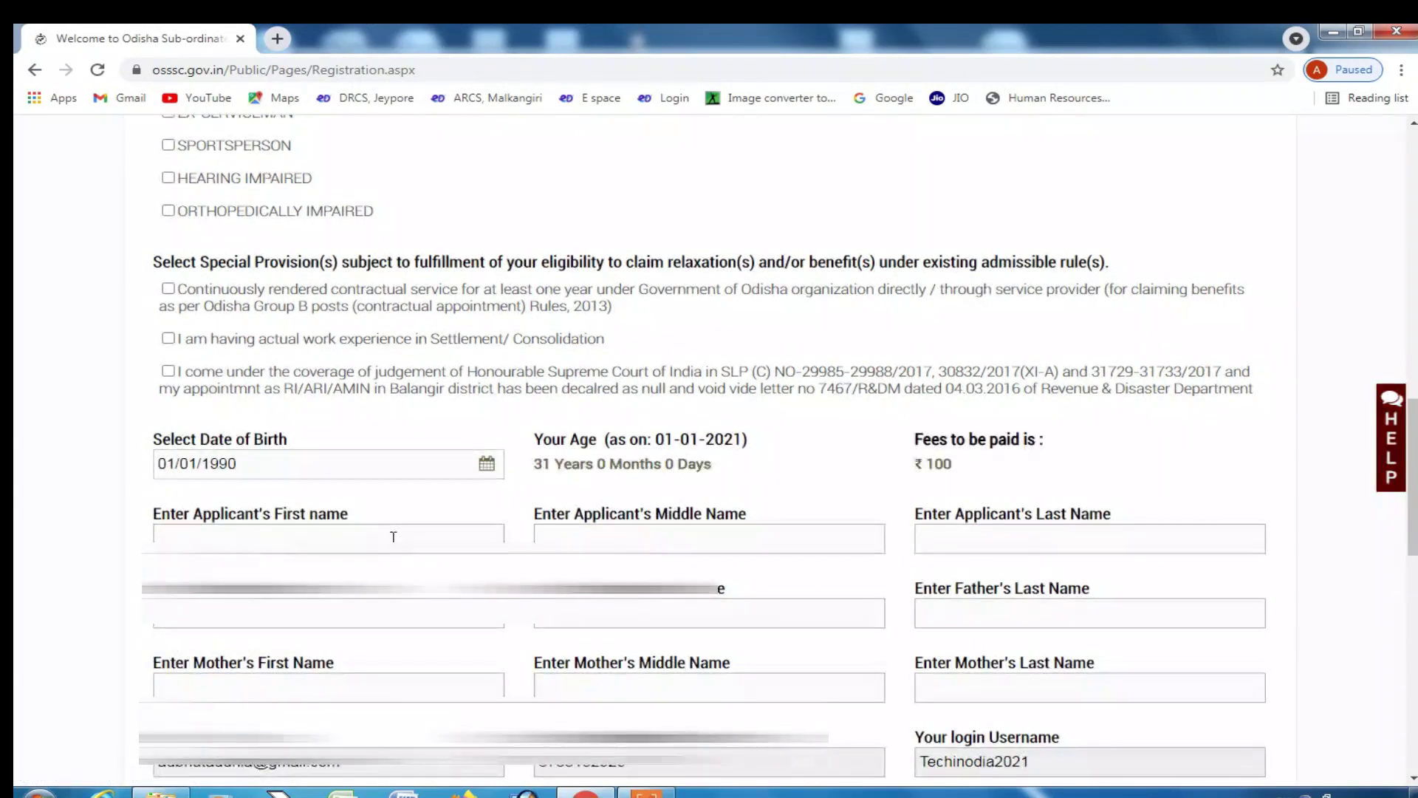
click(394, 537)
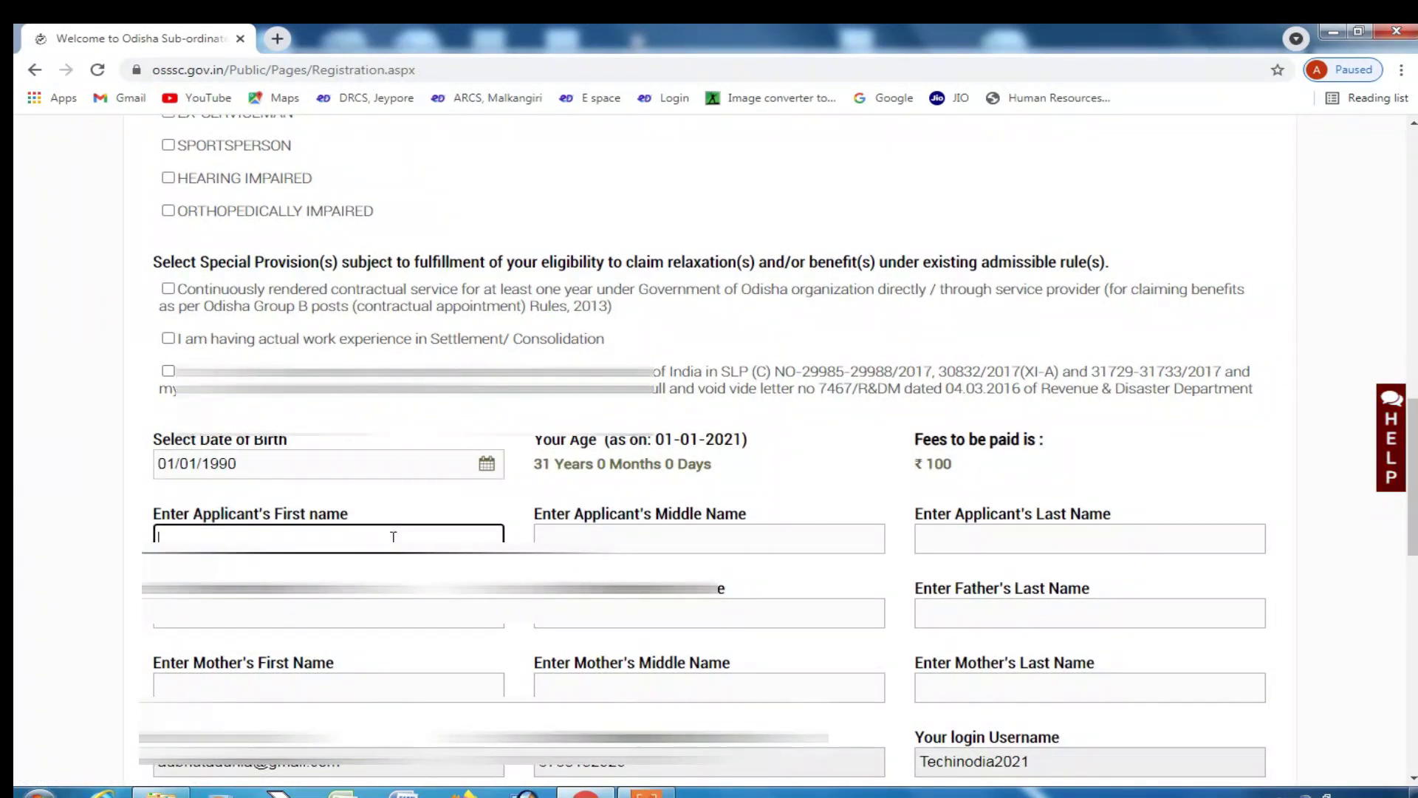
- Fill in the applicant's, father's and mother's first, middle and last names
scroll(394, 537, down, 2)
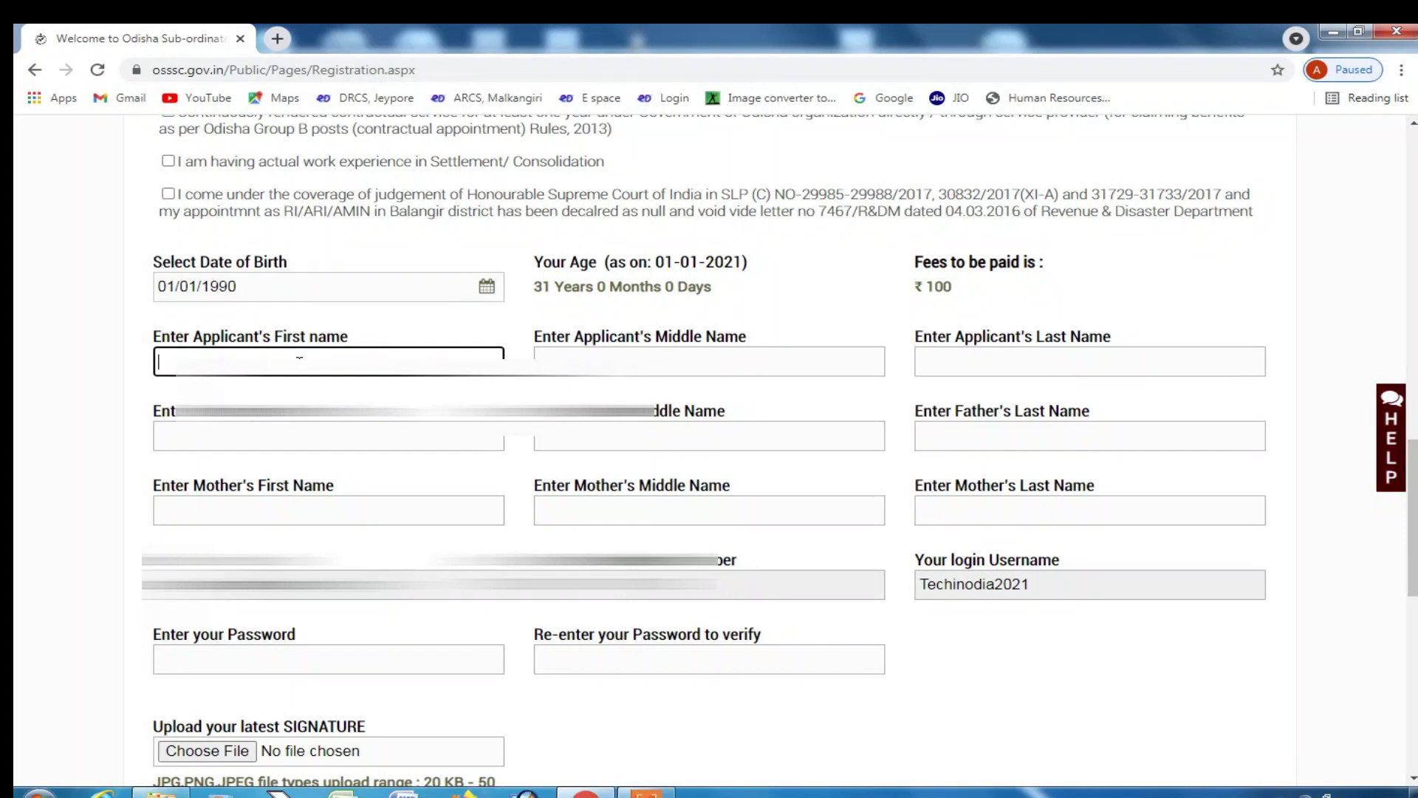
scroll(386, 263, down, 2)
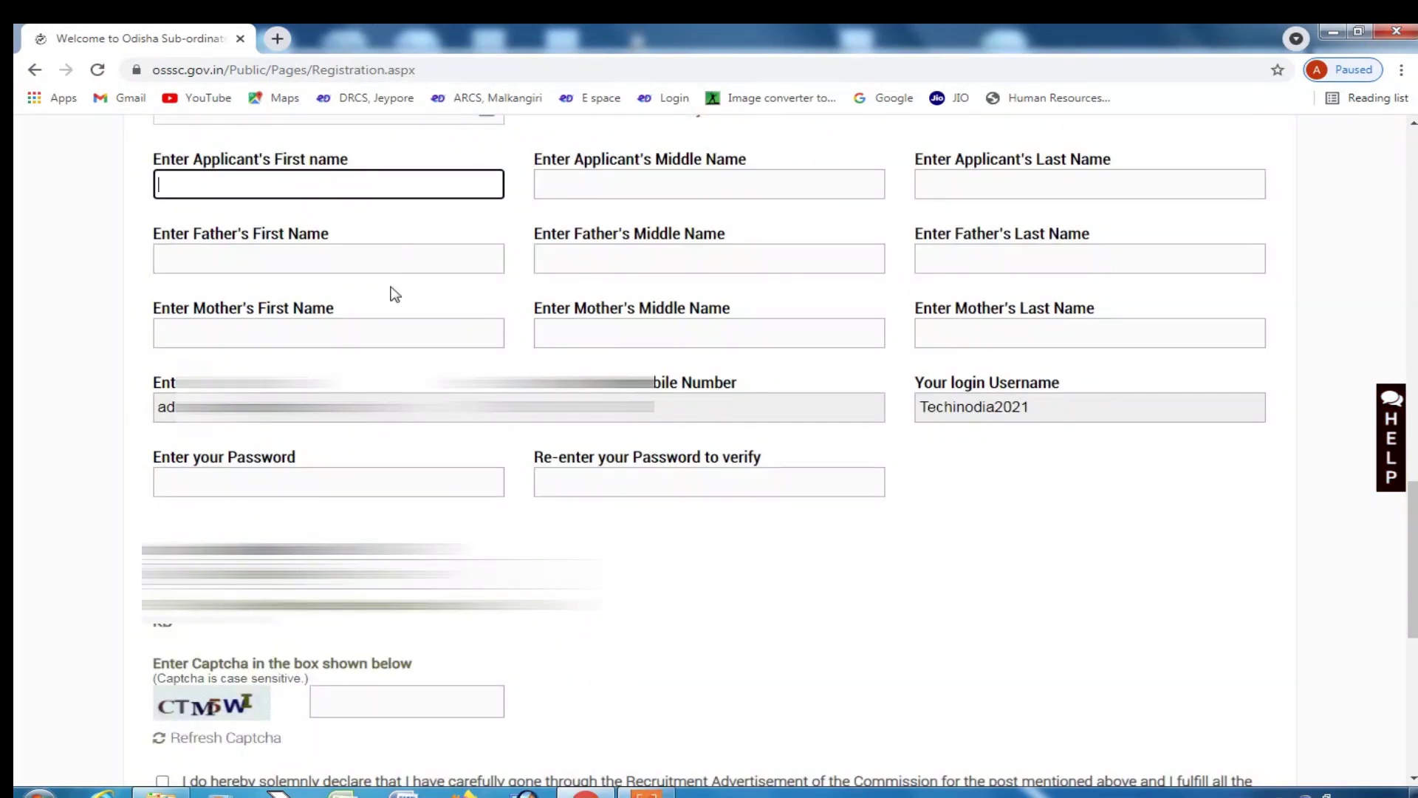
key(Tab)
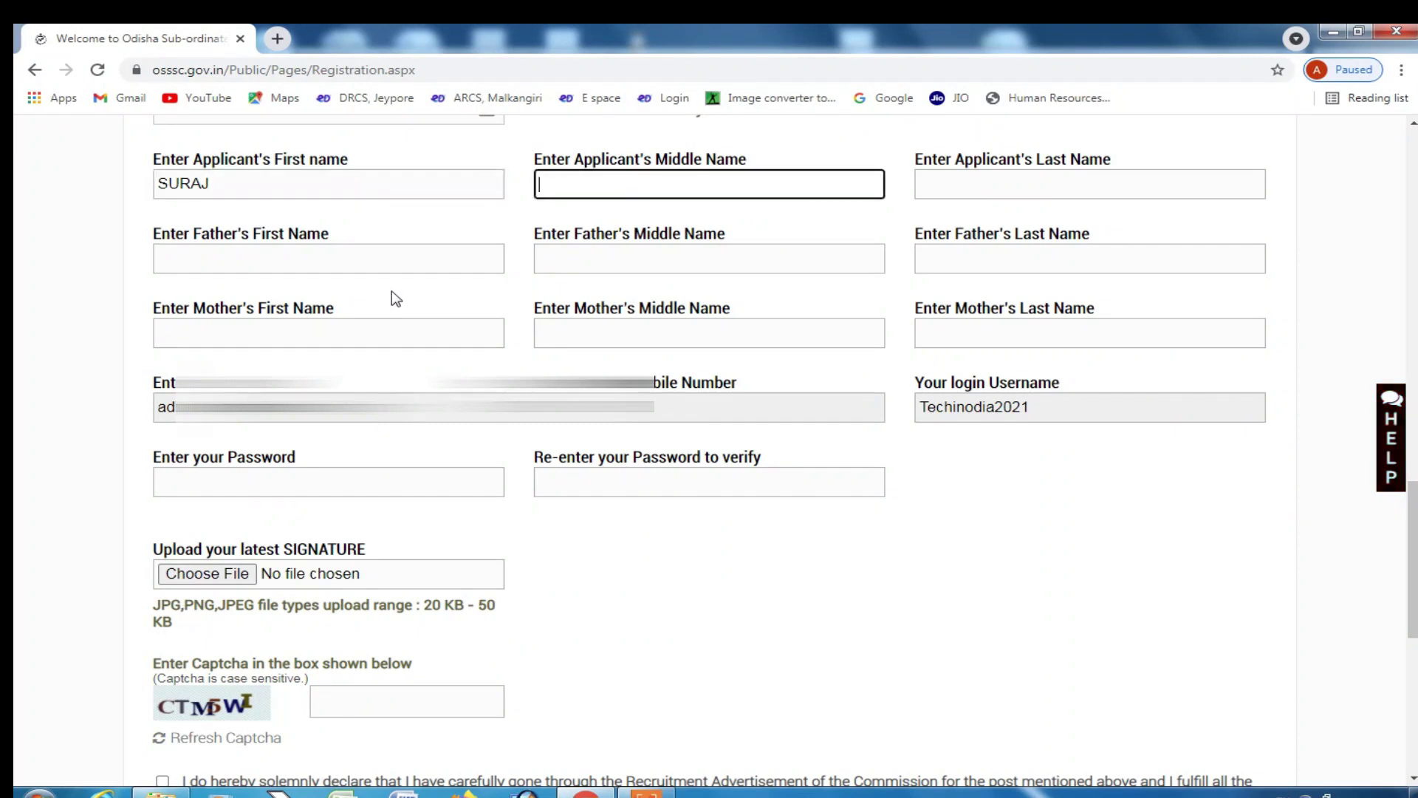
key(Tab)
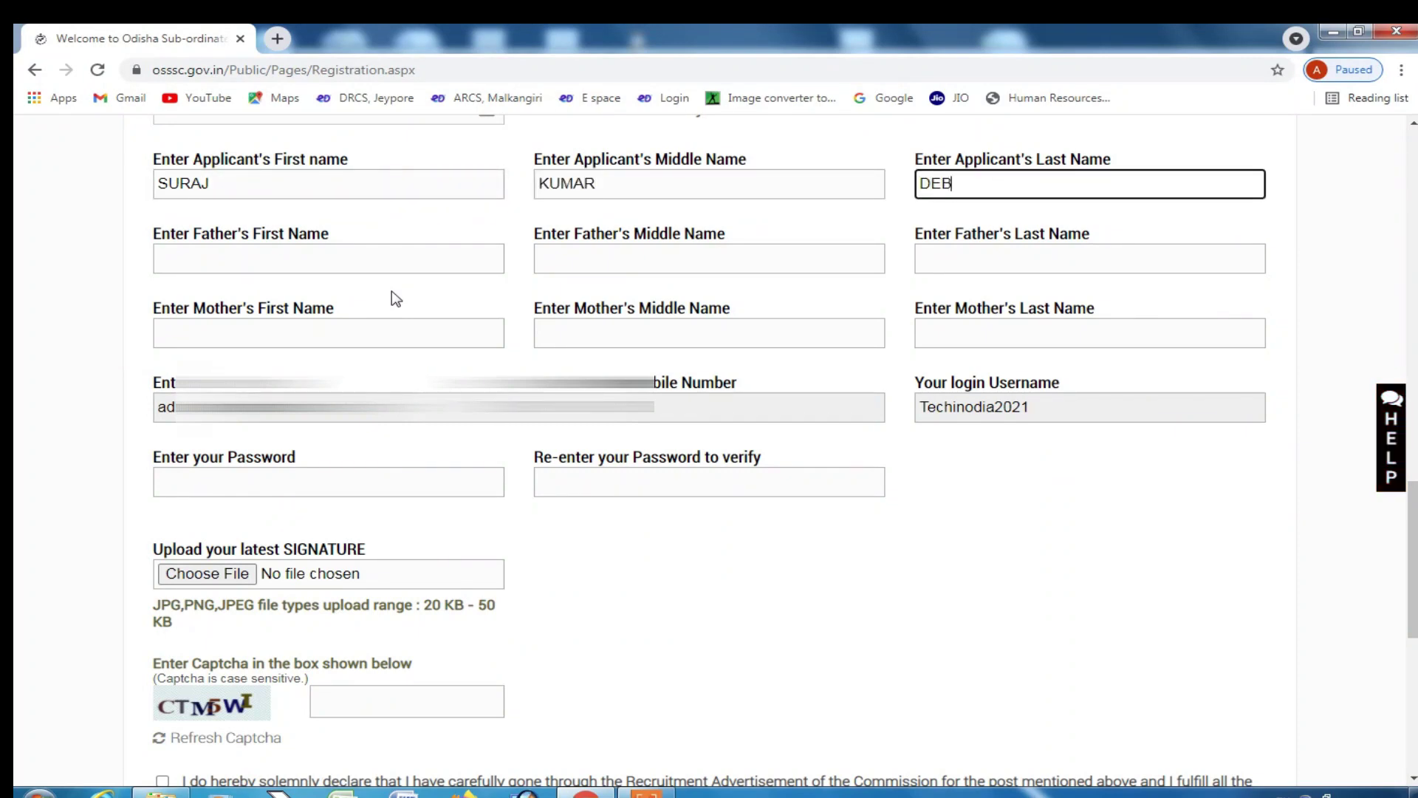
key(Tab)
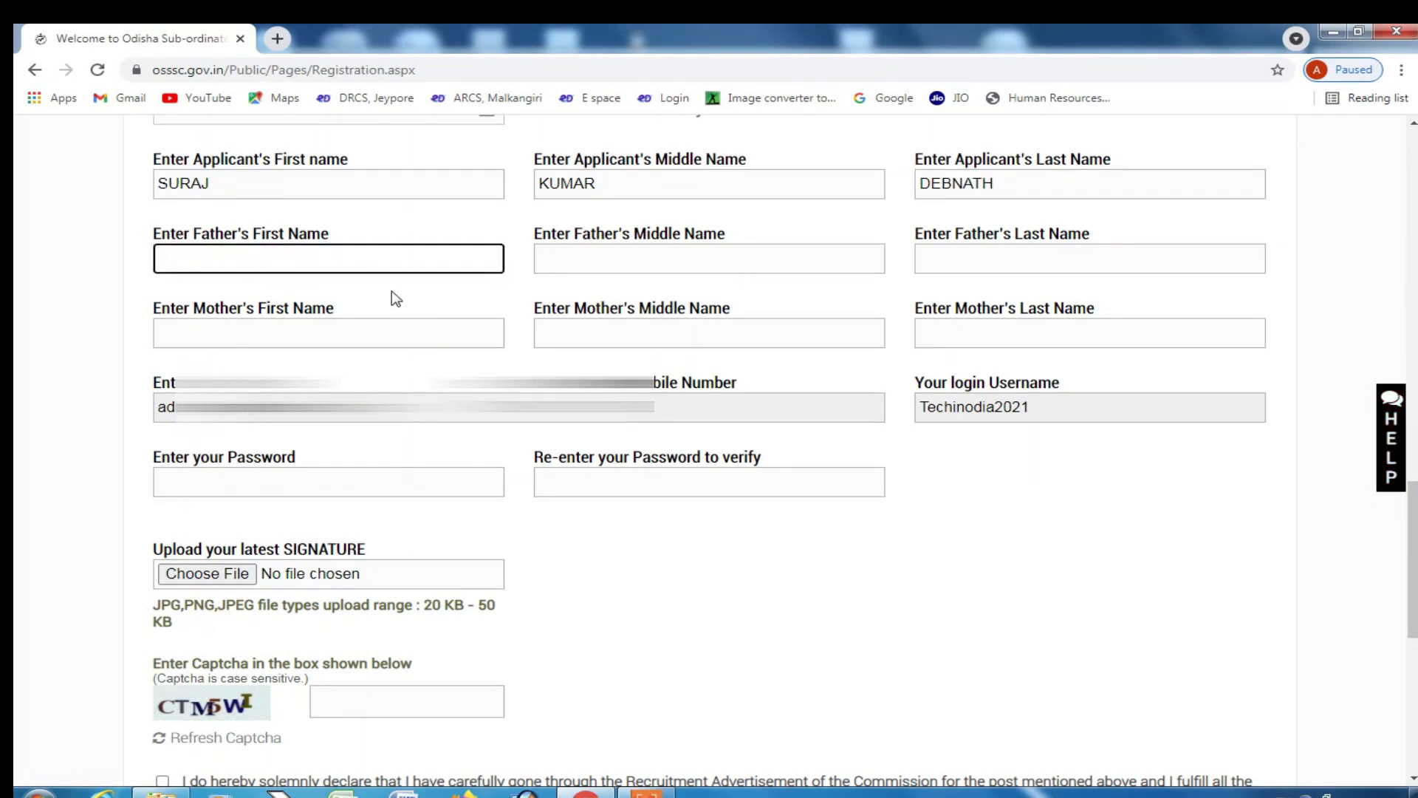
key(Tab)
key(Tab)
key(Tab)
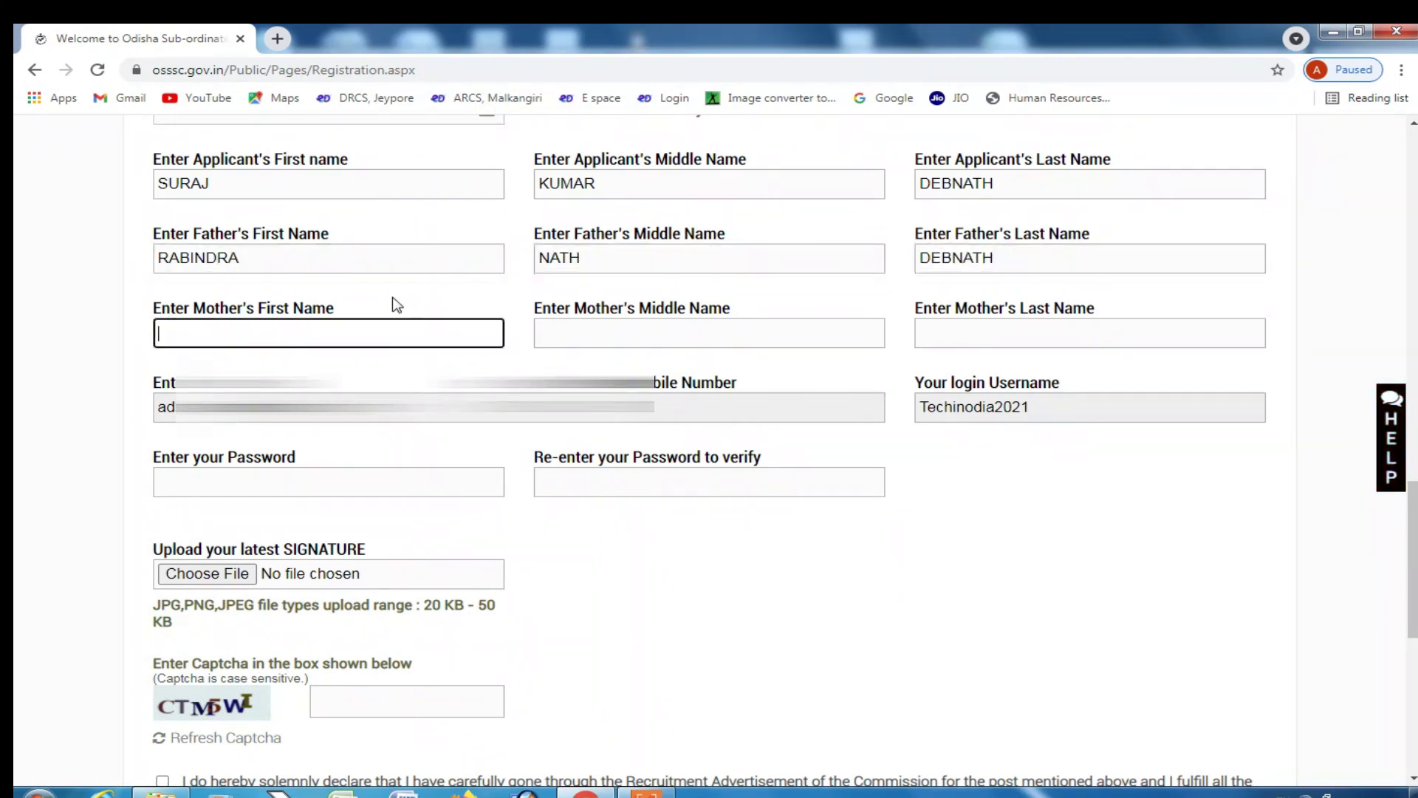
key(Tab)
key(Tab)
- Enter the account password and move to the password confirmation field
key(Tab)
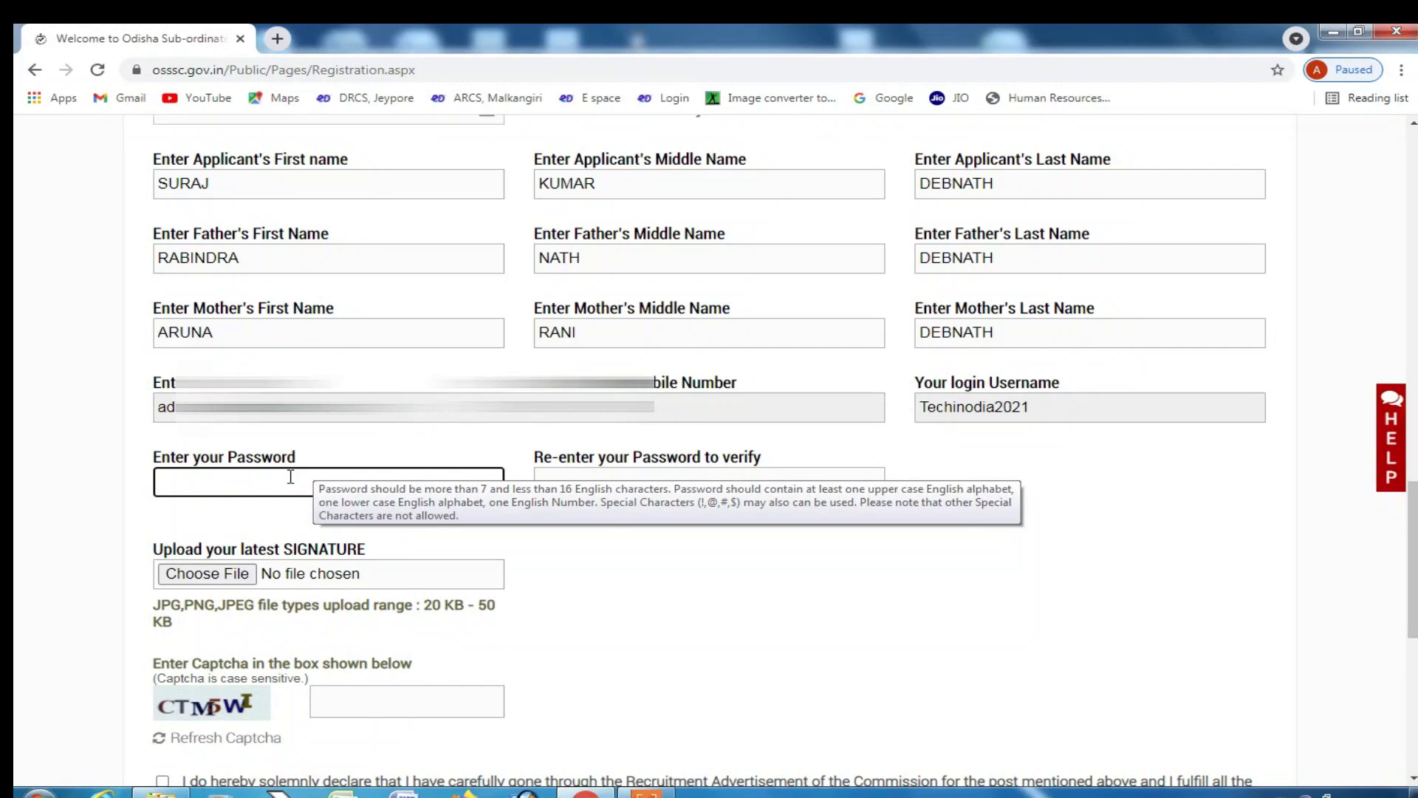
text(T)
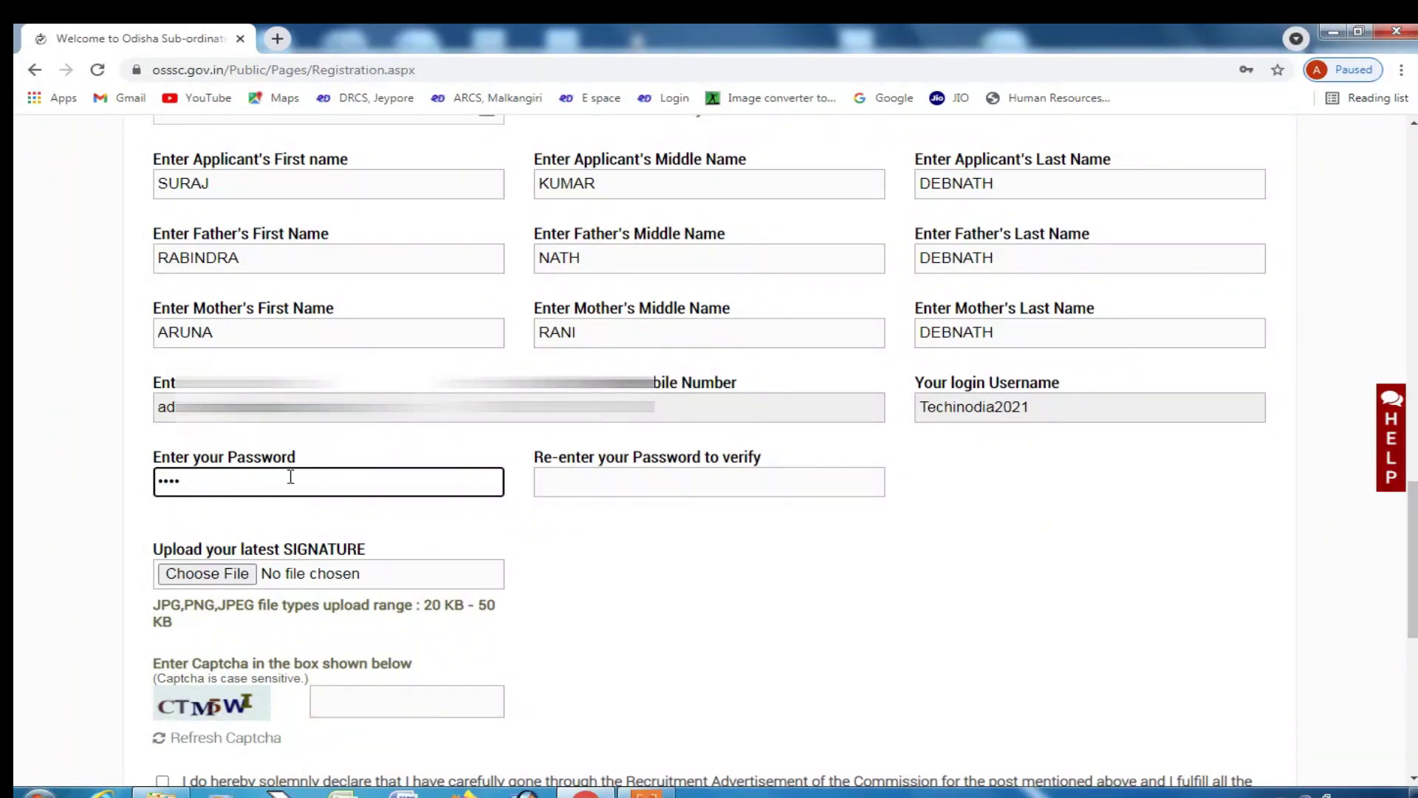
key(Tab)
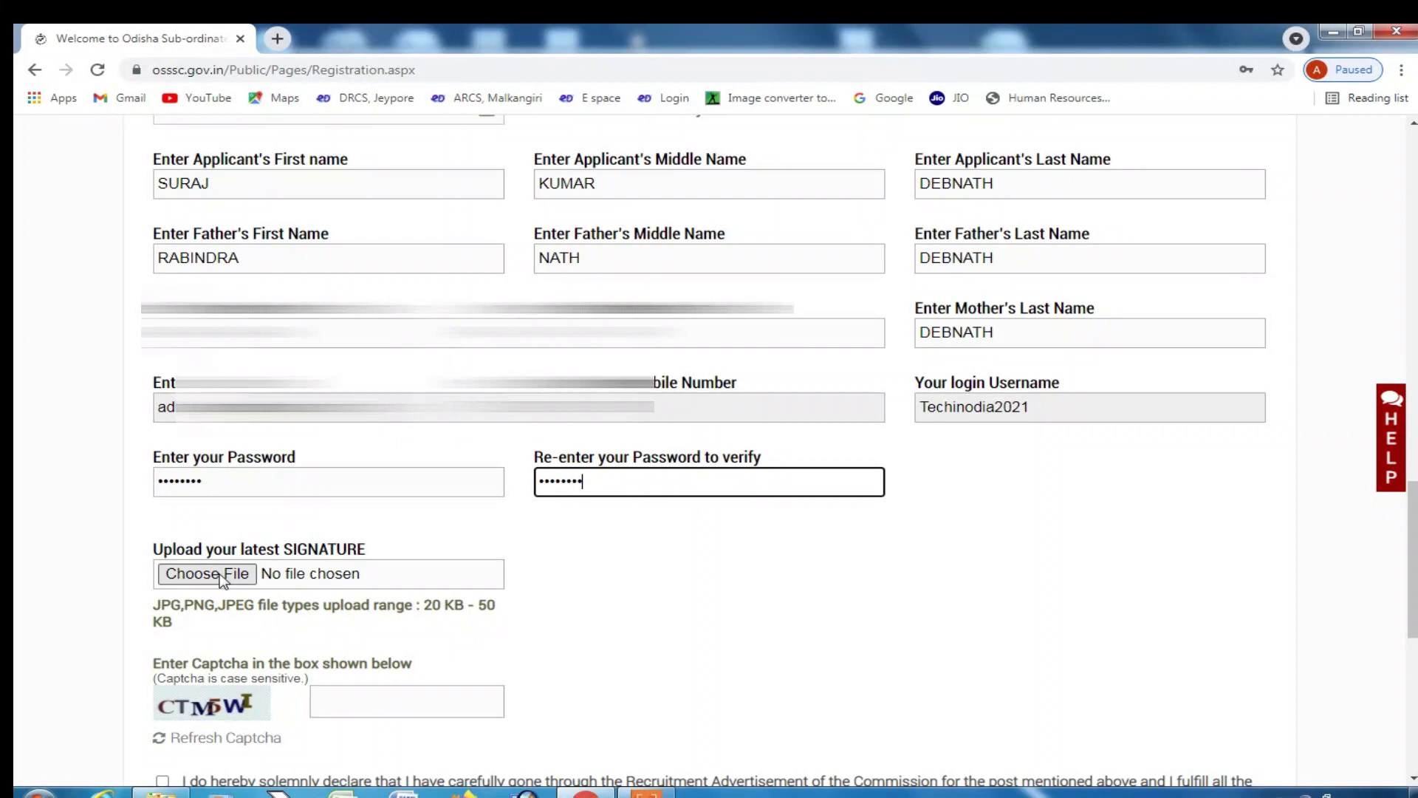
- Upload sign.jpg from the Desktop as the signature image
scroll(197, 539, down, 1)
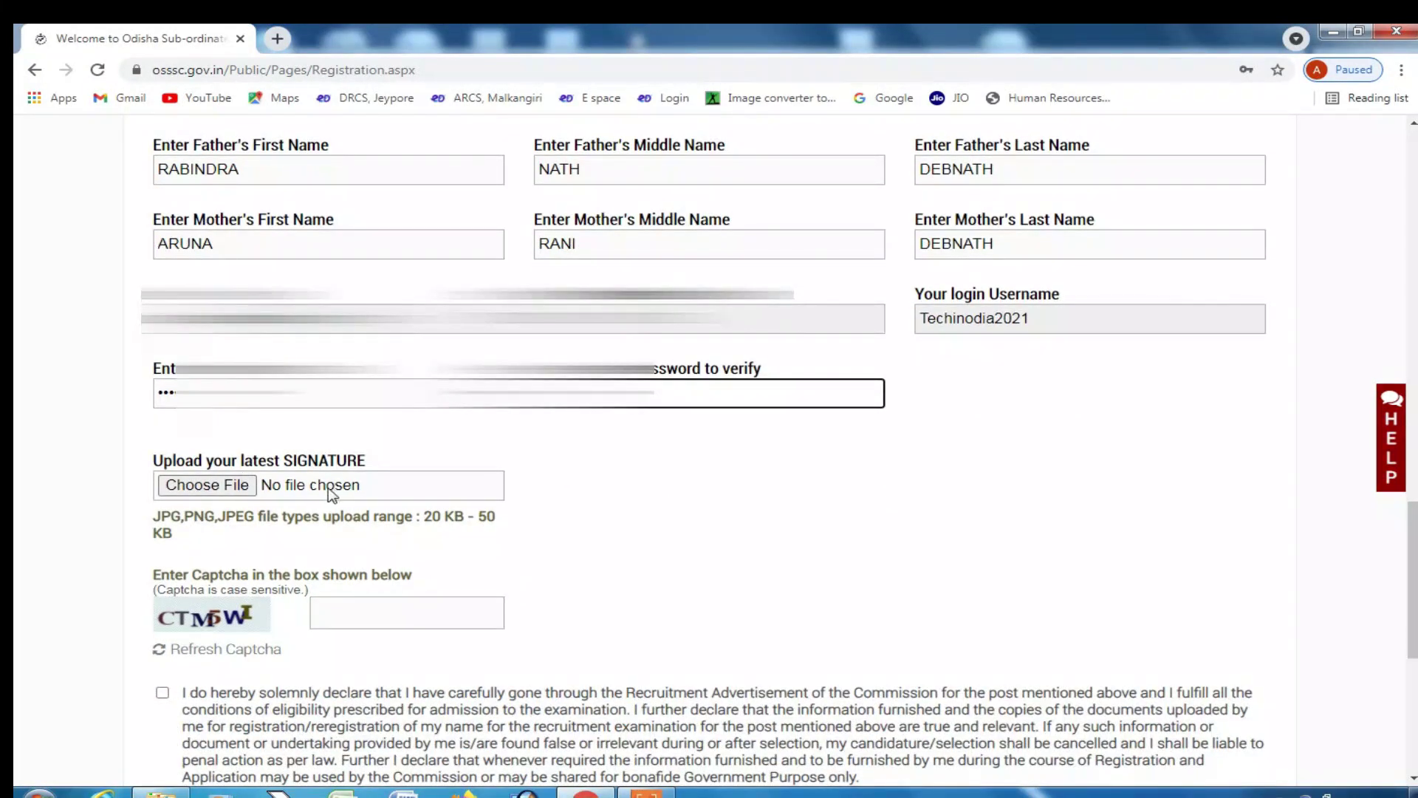
click(210, 487)
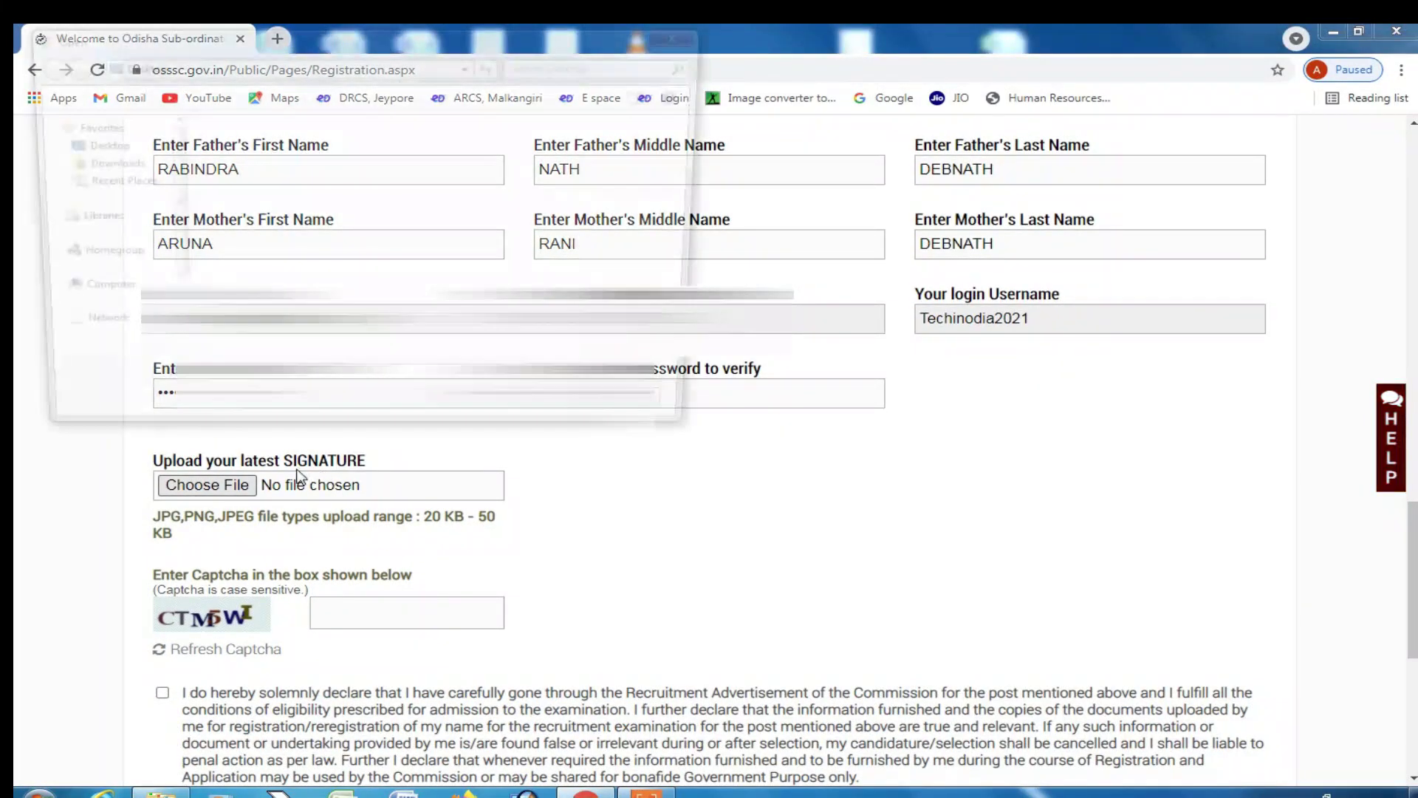
click(383, 257)
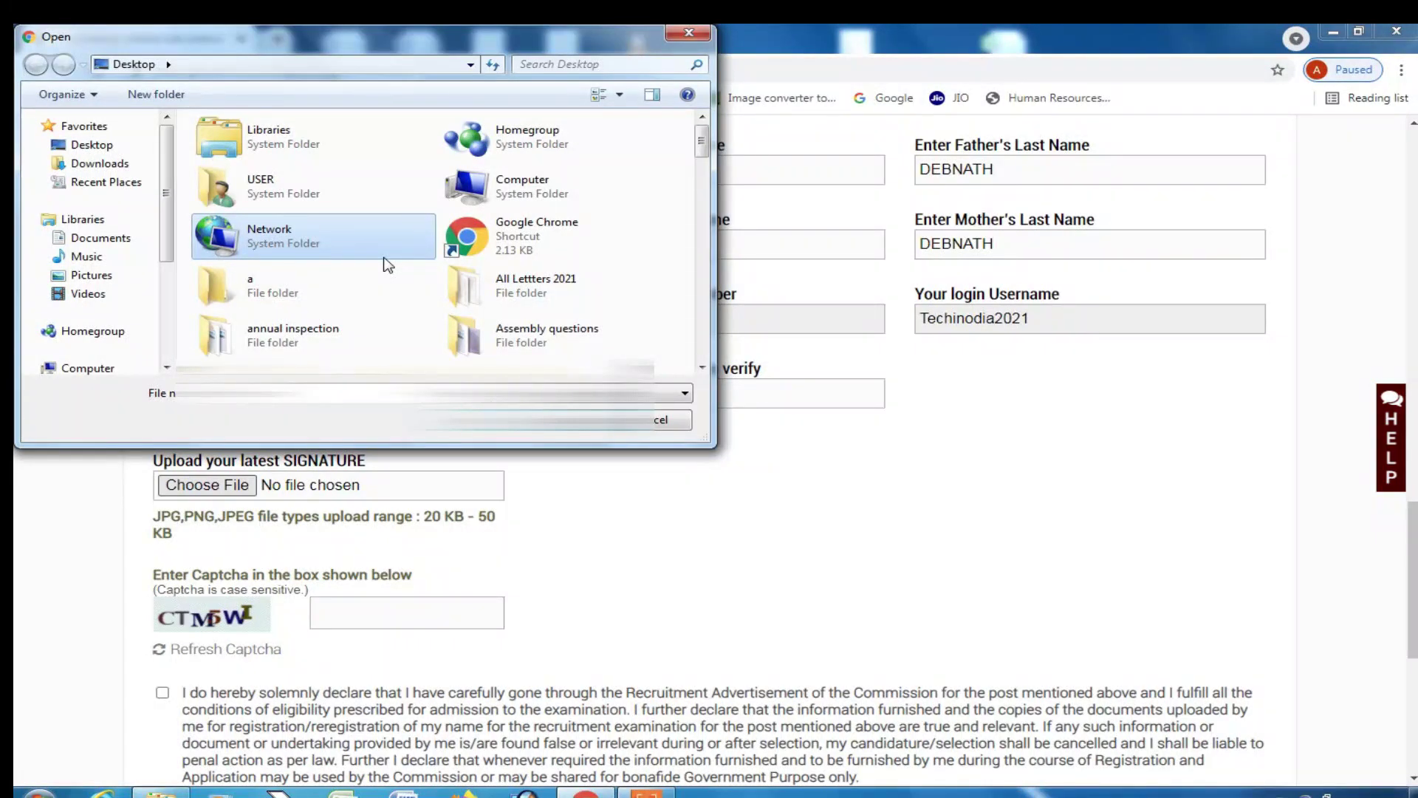
key(s)
key(s)
key(s)
key(s)
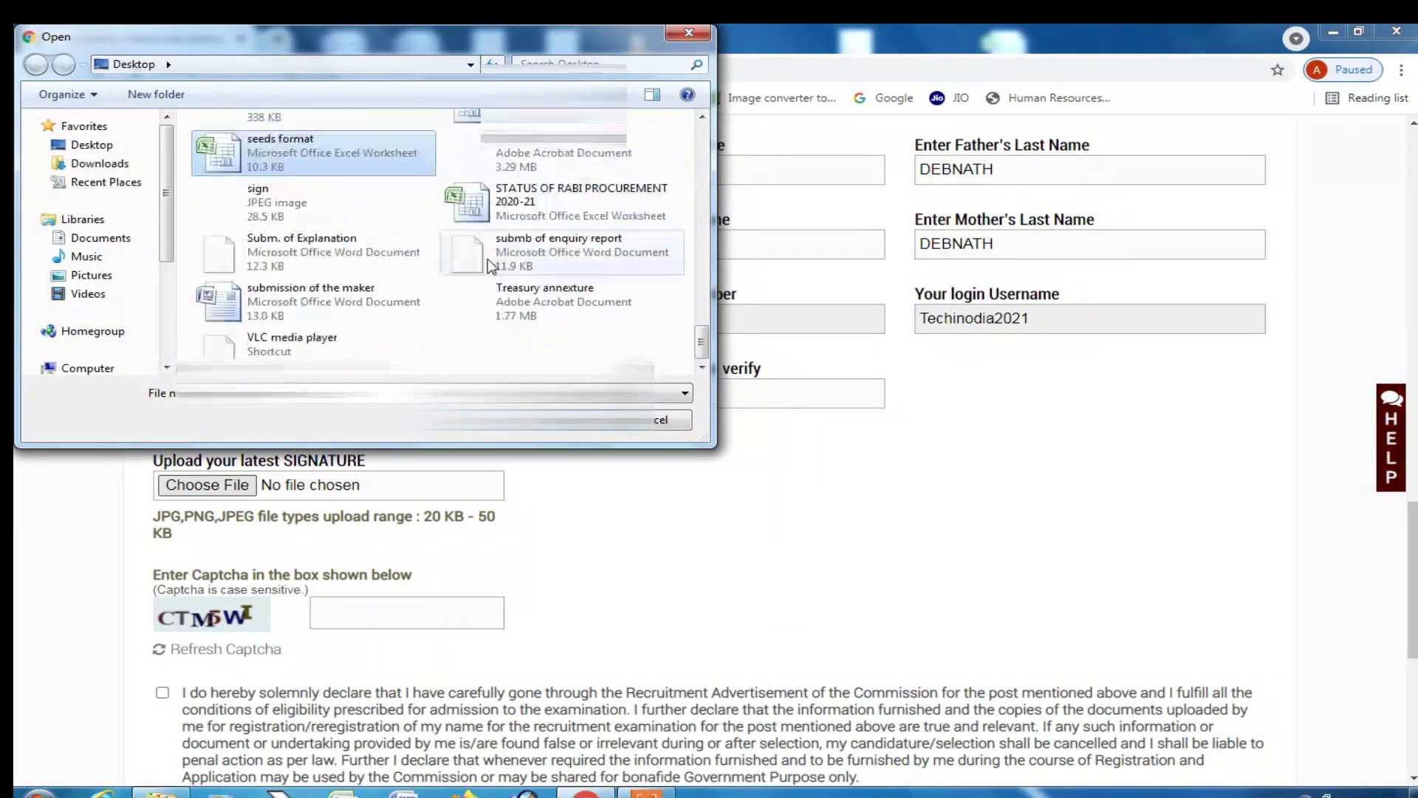
click(277, 201)
click(546, 419)
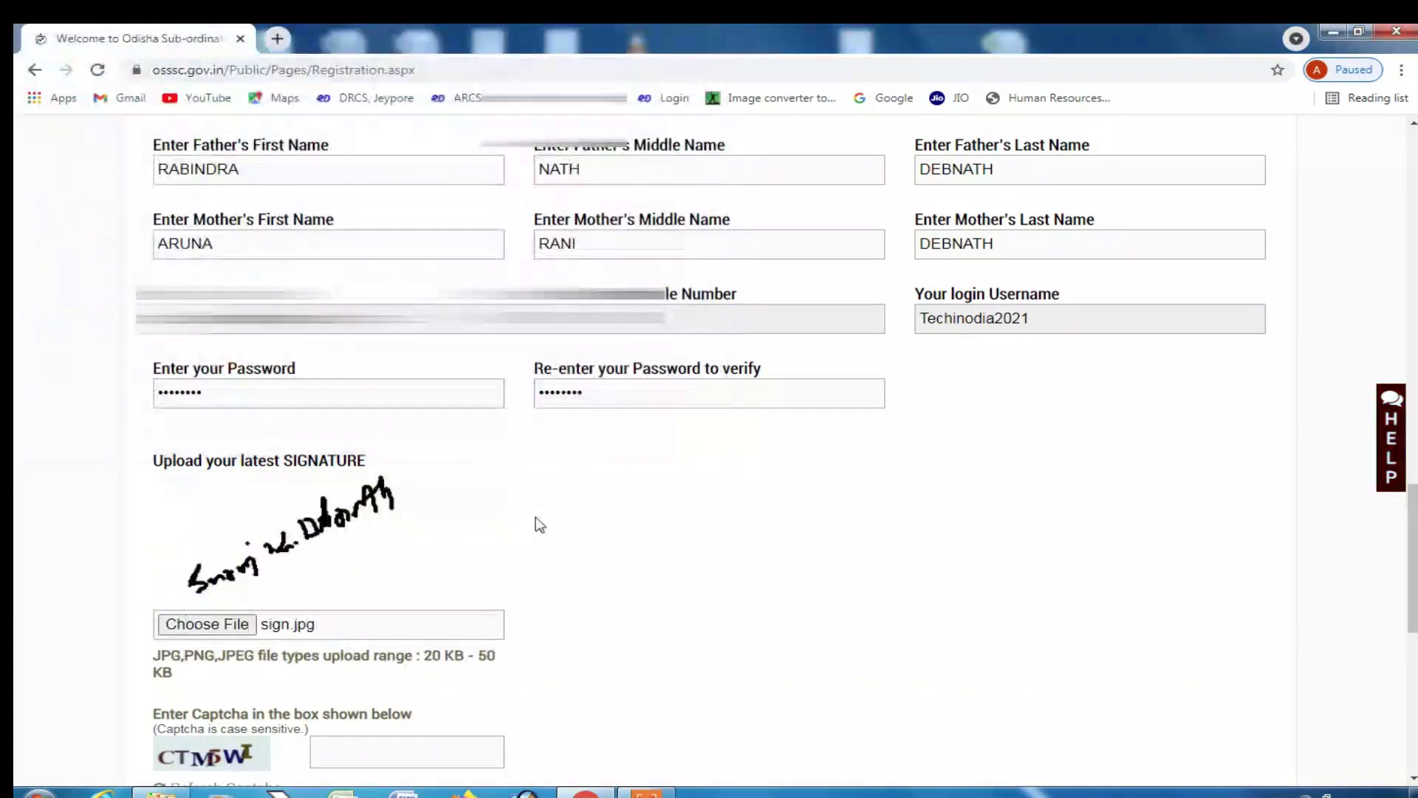
- Type the captcha code and tick the eligibility declaration checkbox
scroll(402, 556, down, 1)
click(388, 663)
text(CT)
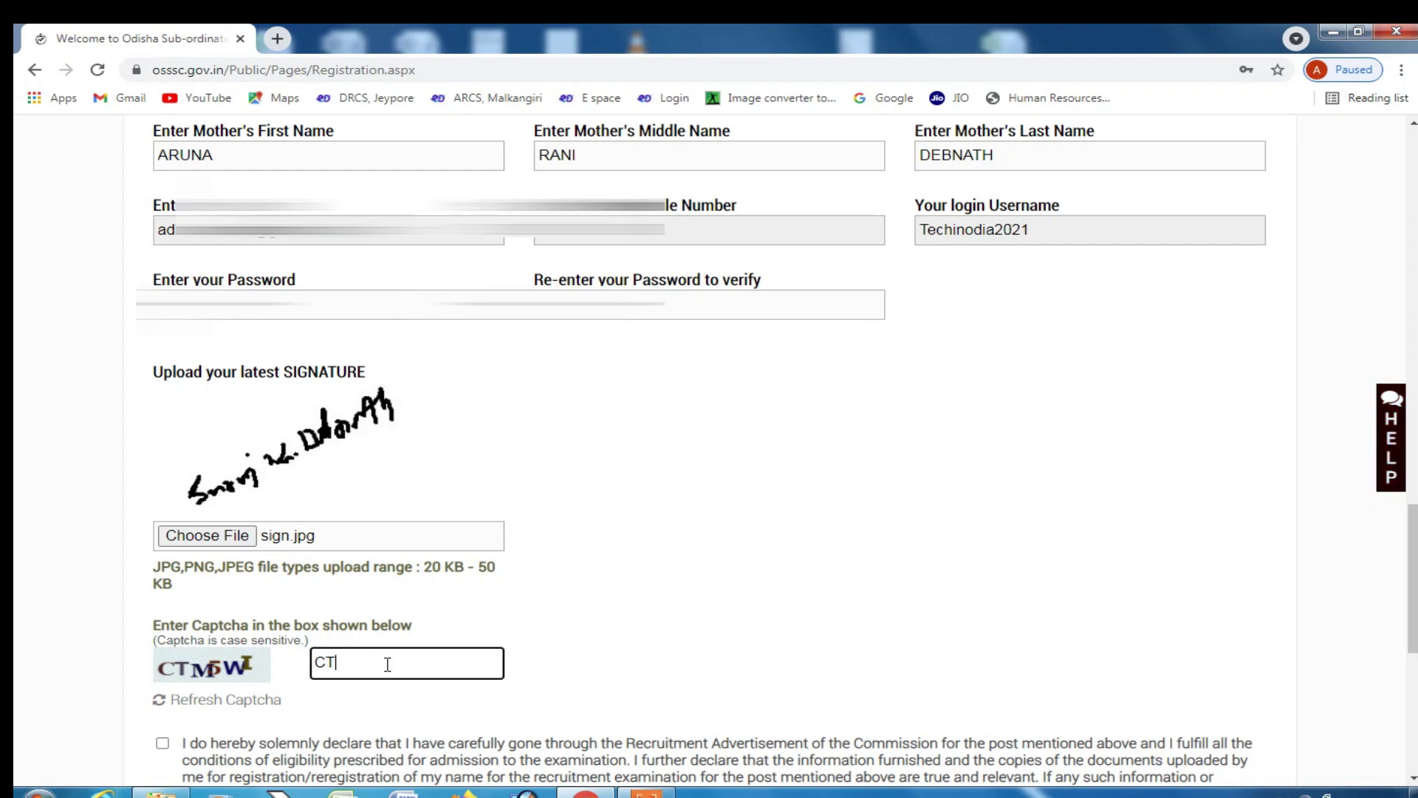
text(M5W)
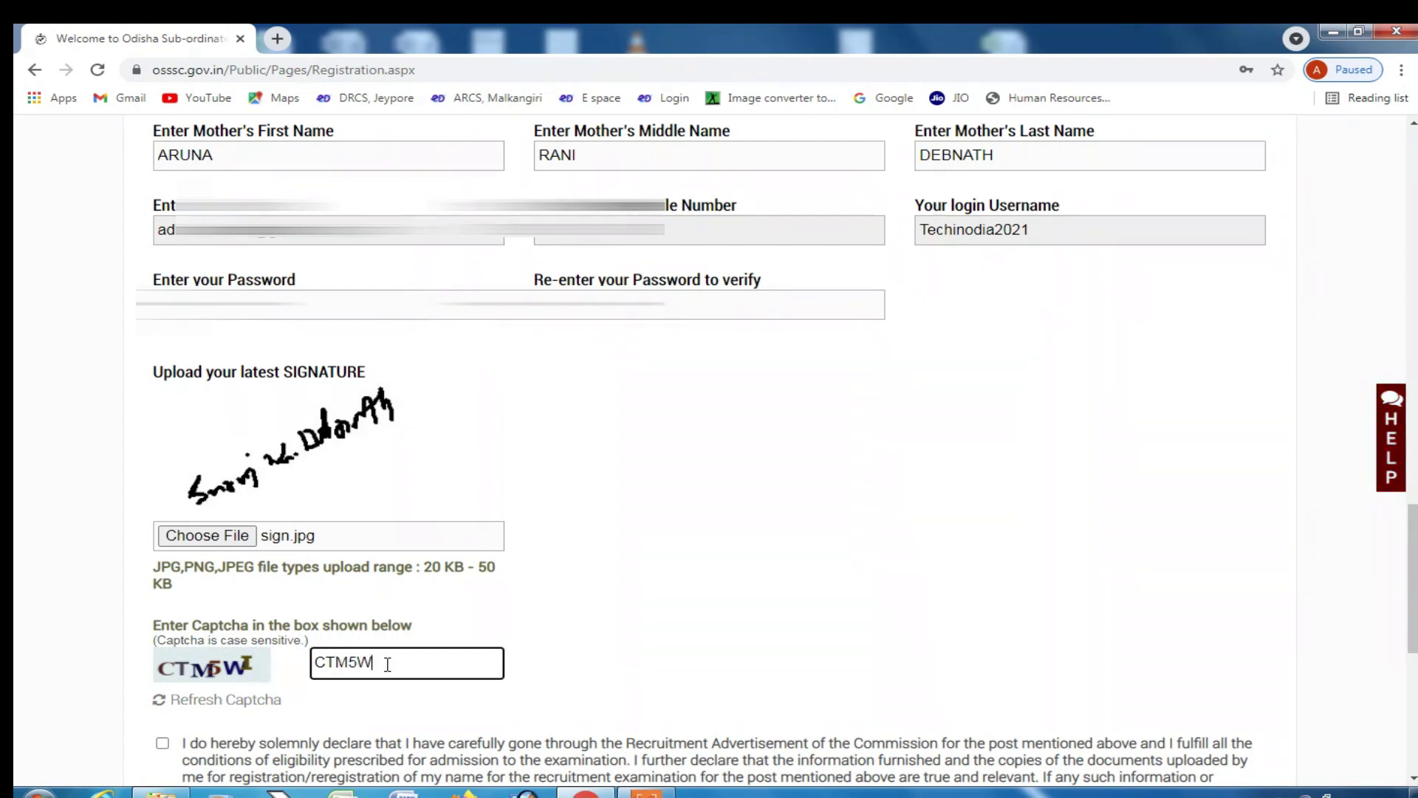
text(I)
click(163, 744)
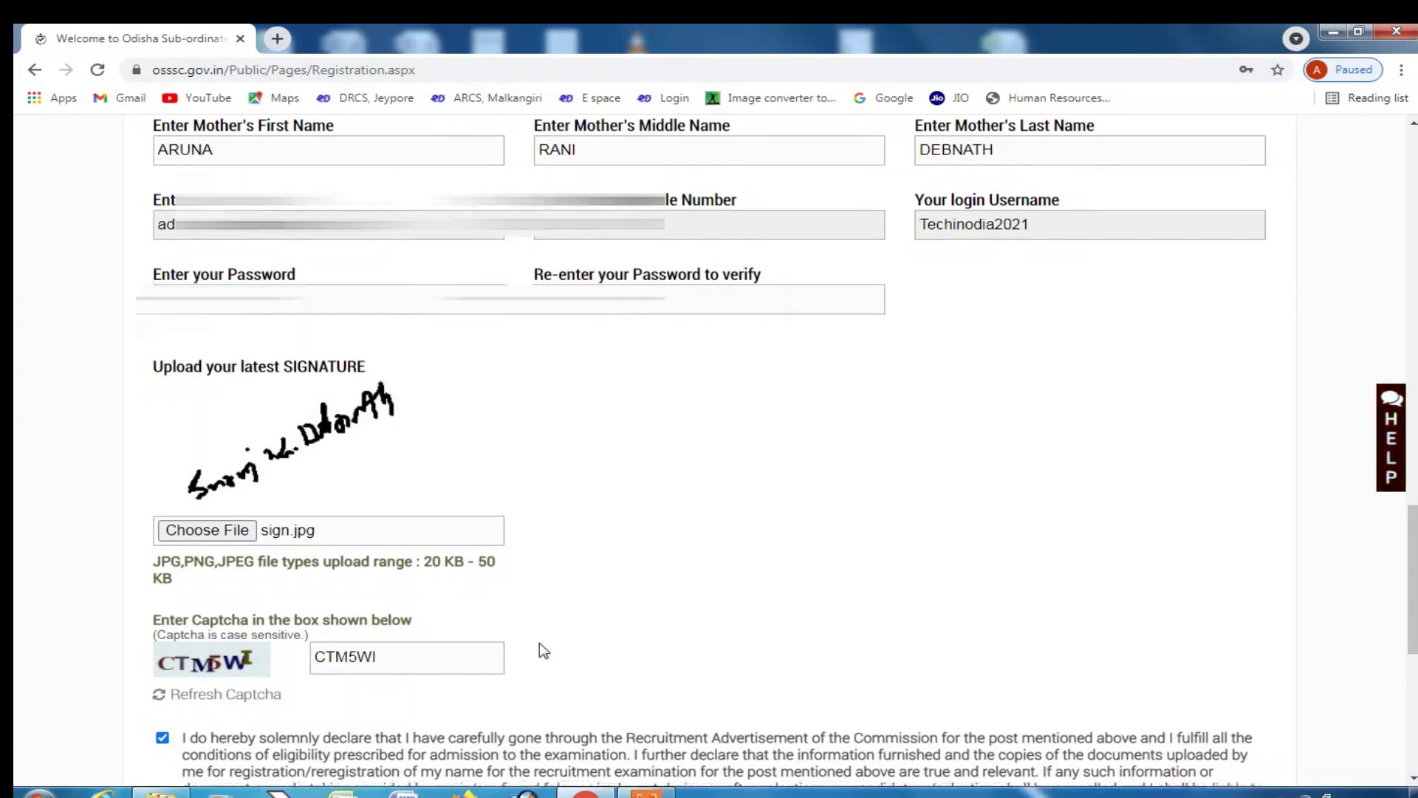
scroll(214, 591, down, 3)
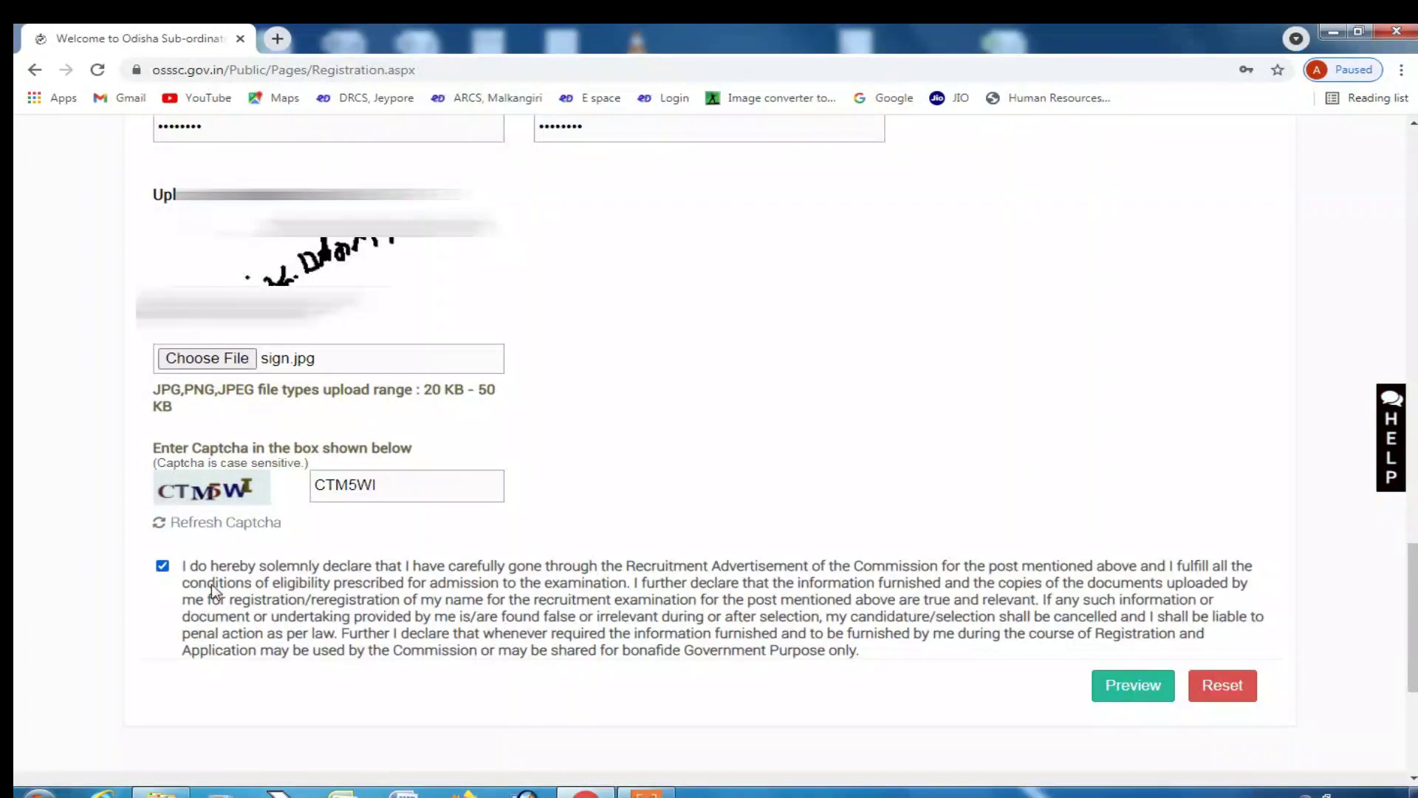
- Open and confirm the registration preview, then scroll through the entered details
click(1149, 690)
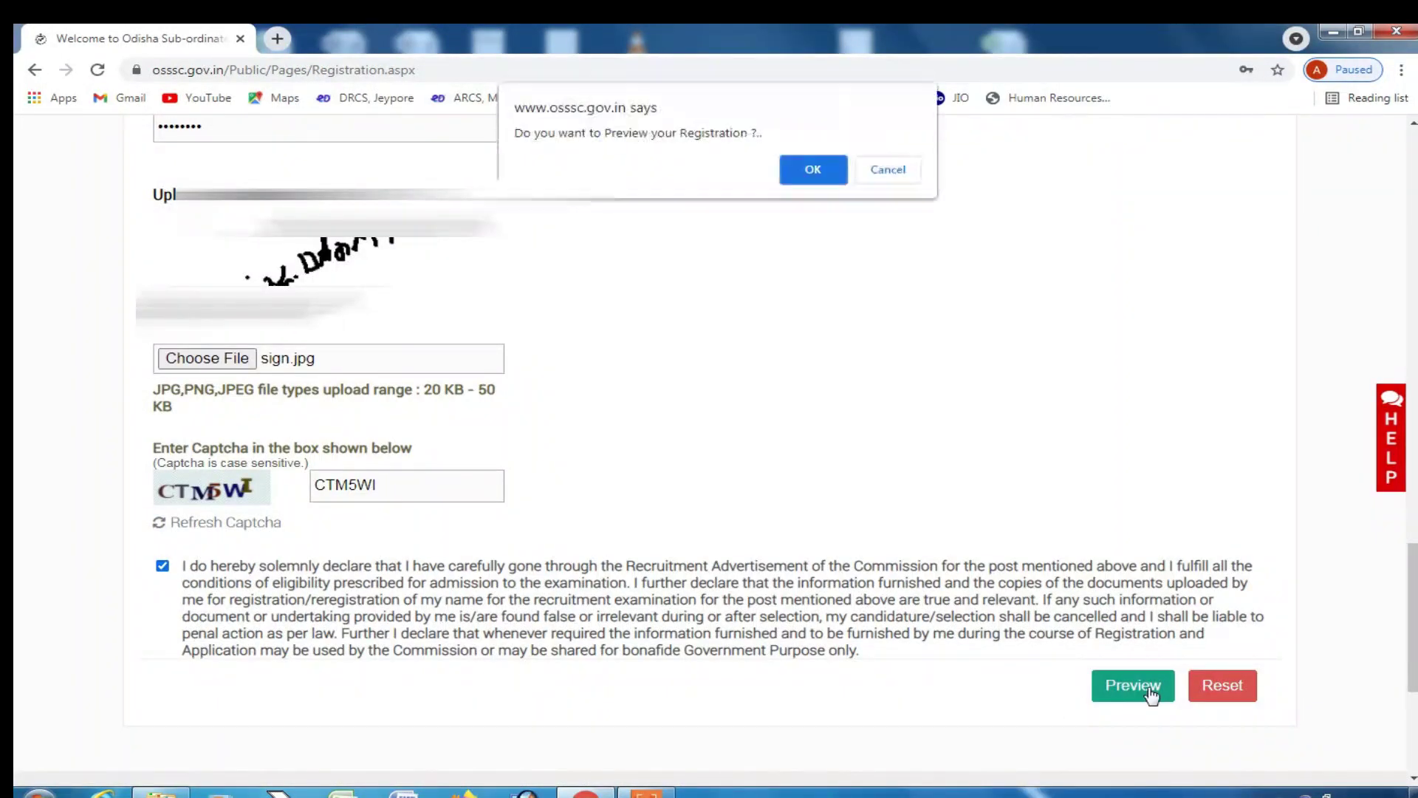
click(813, 169)
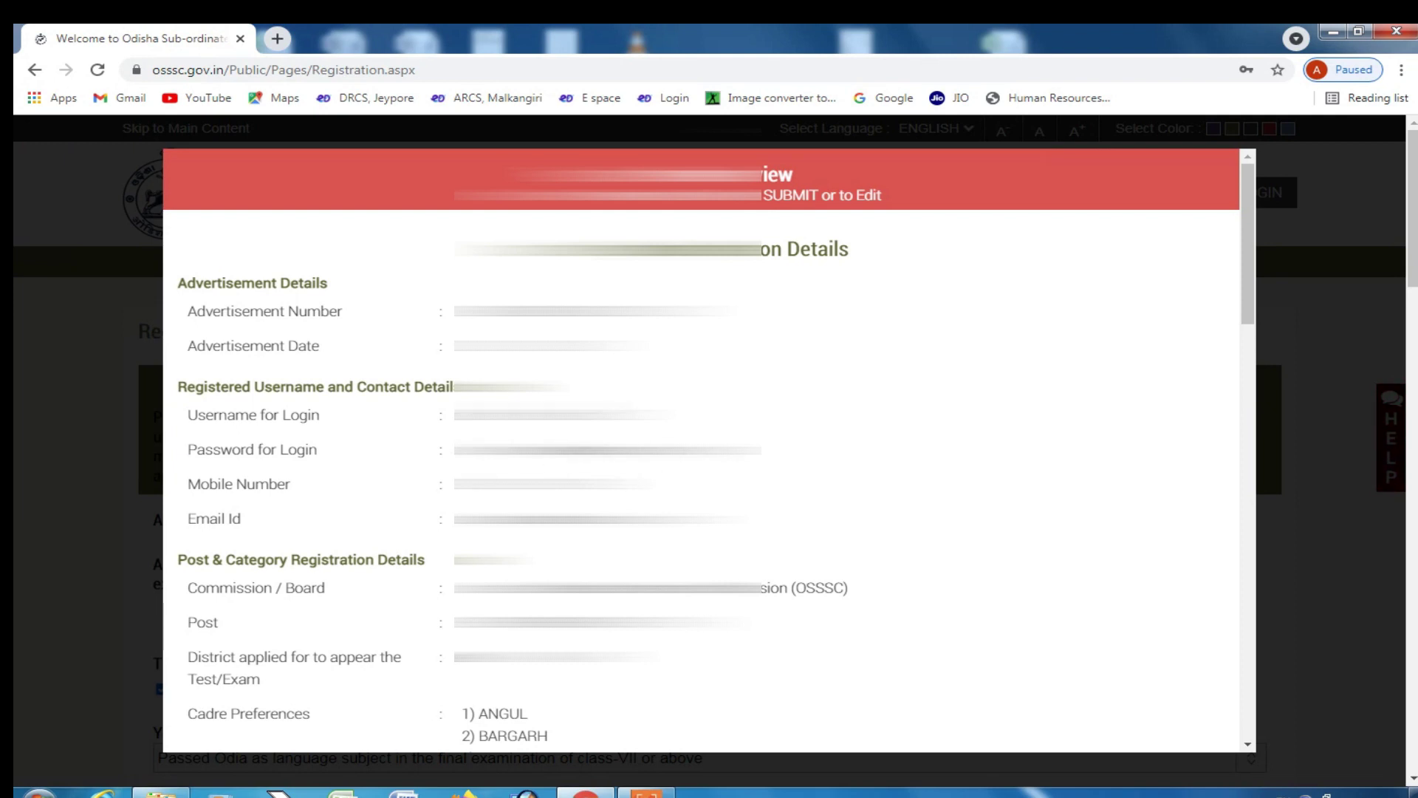
scroll(708, 451, down, 6)
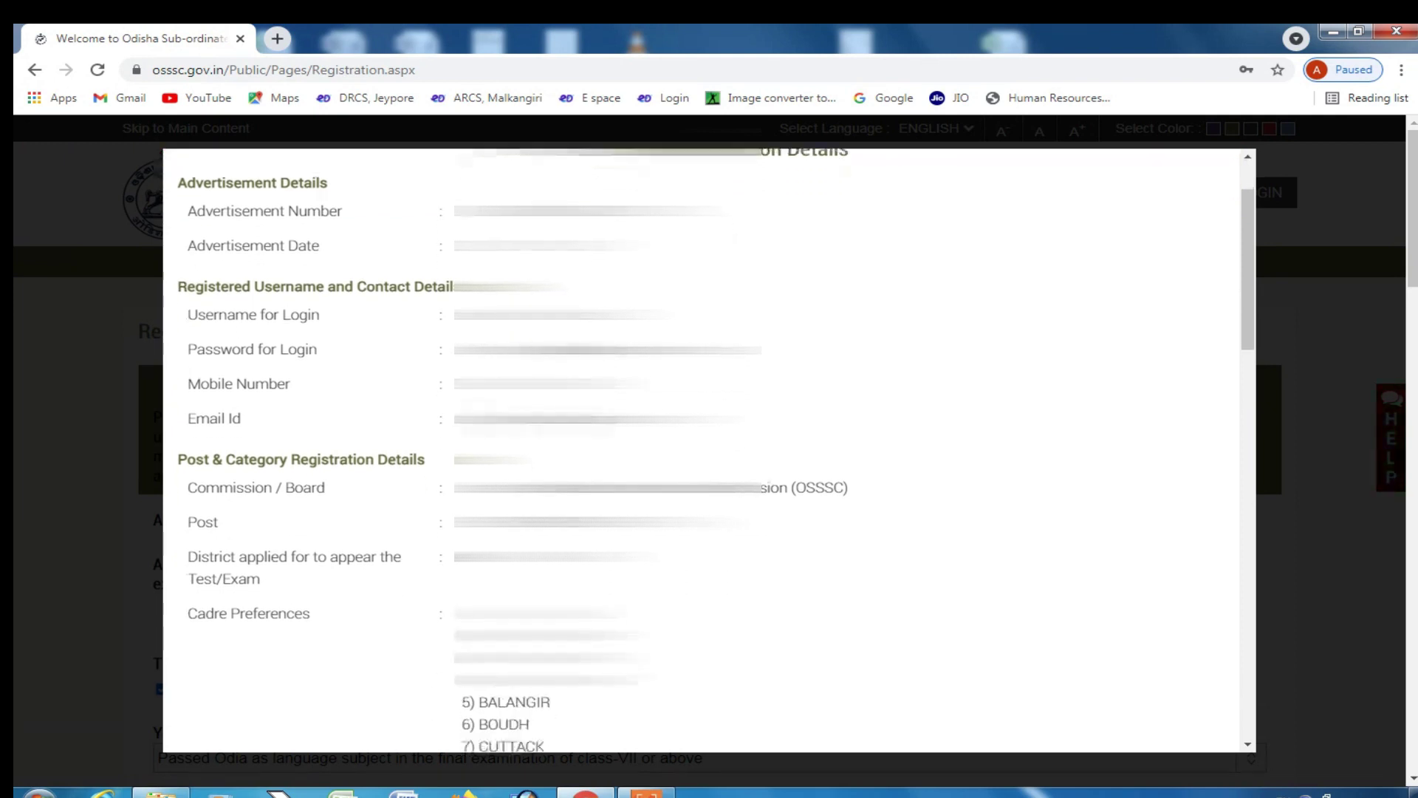
scroll(215, 475, up, 2)
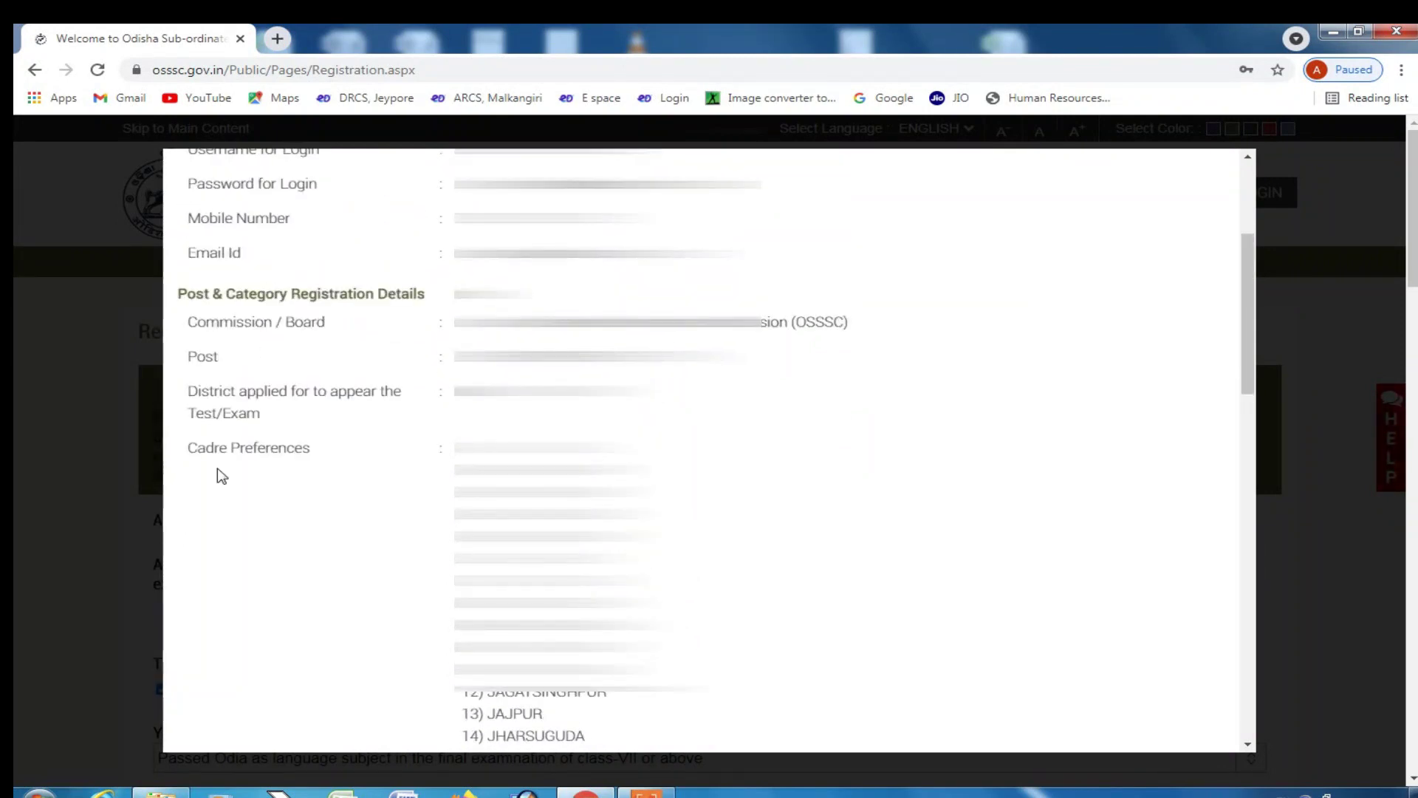
scroll(280, 454, down, 1)
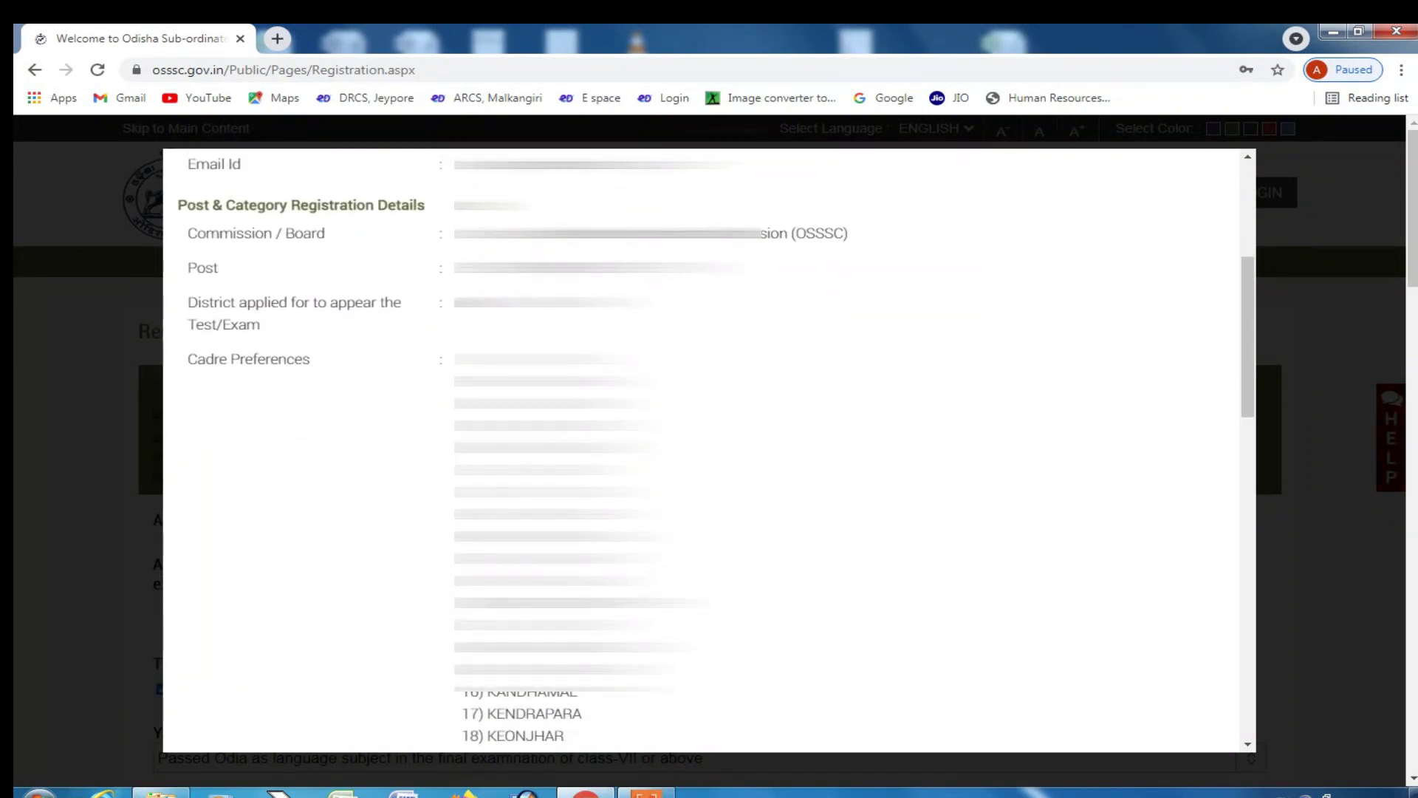
scroll(709, 451, down, 4)
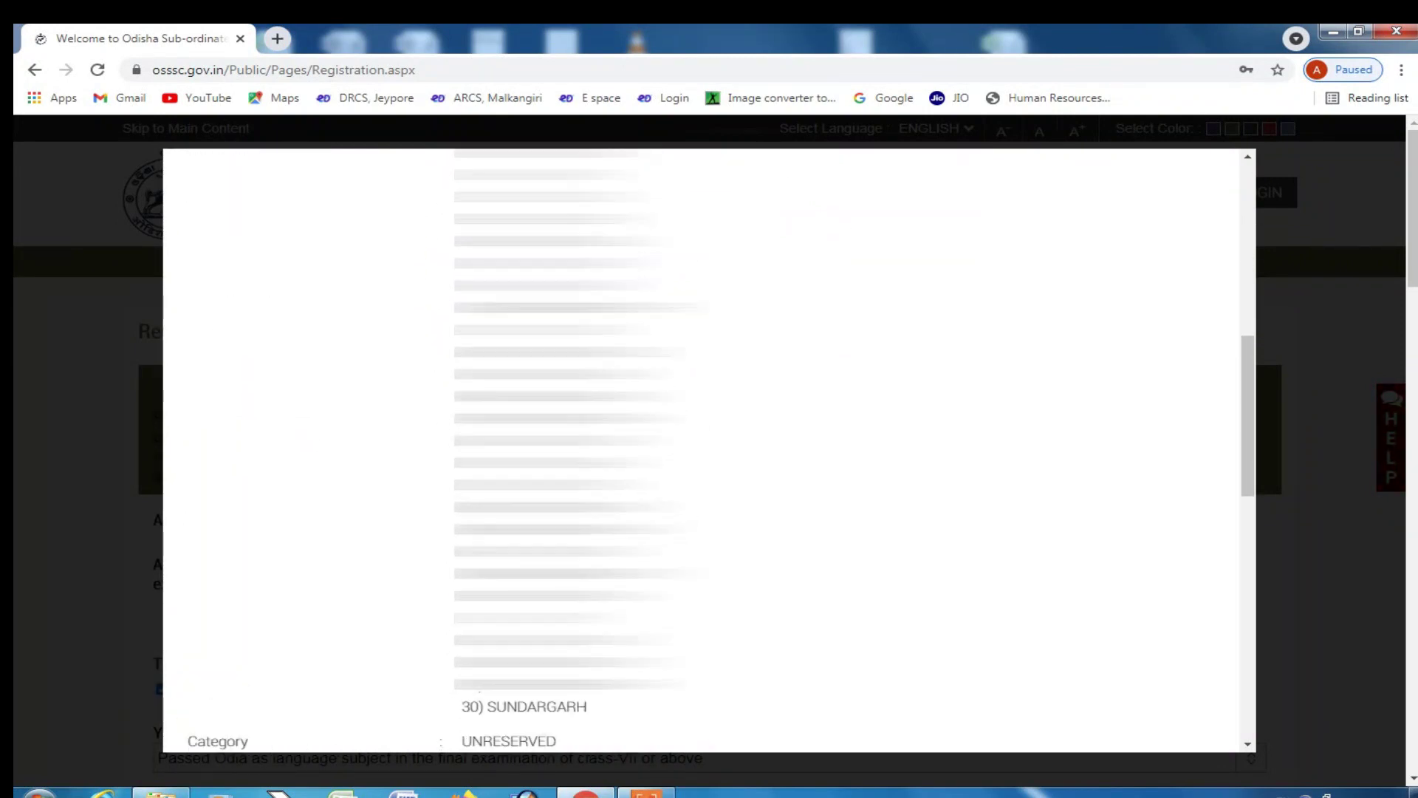
- Check the preview down to the cadre preferences, undertaking and signature, then return to editing
scroll(244, 554, up, 6)
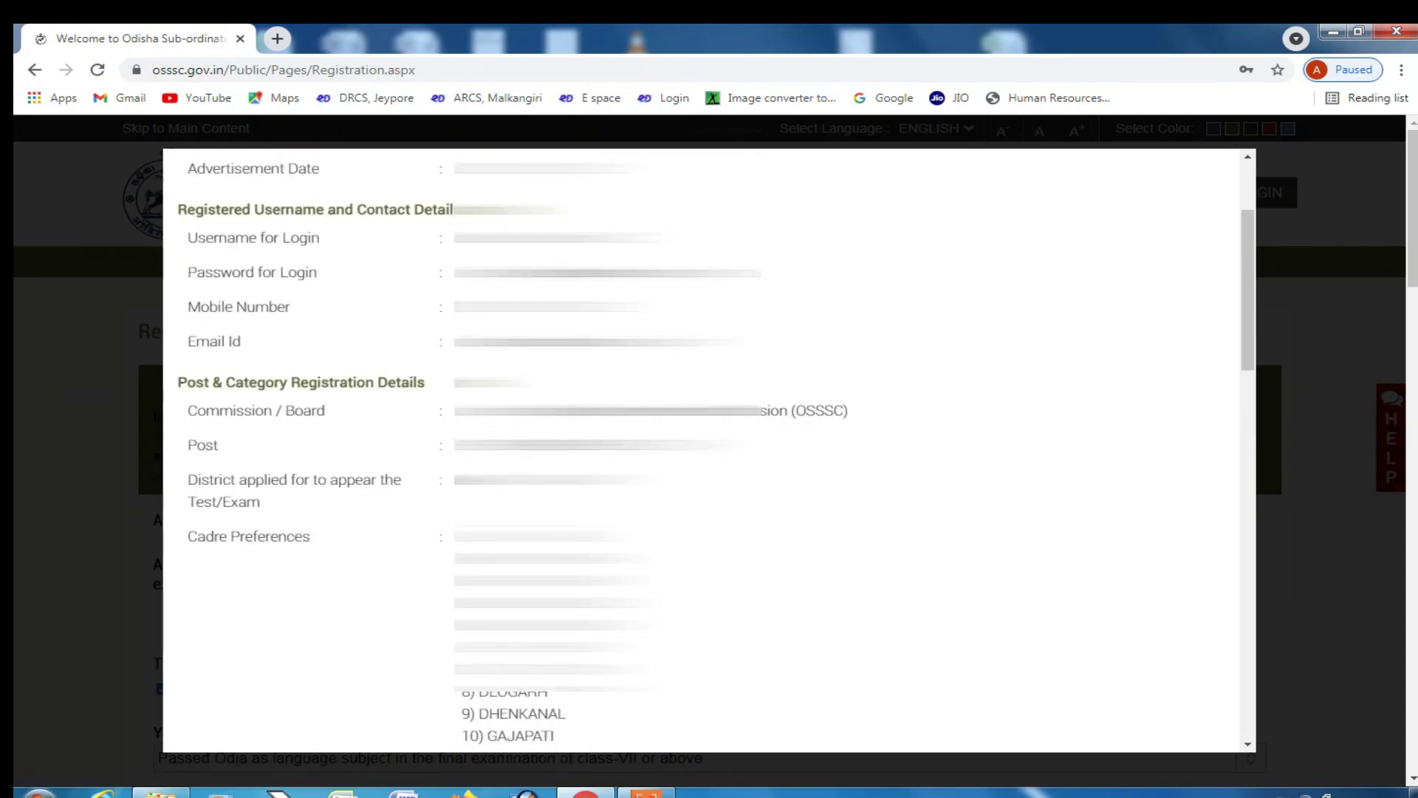
scroll(709, 451, down, 3)
scroll(893, 529, up, 6)
scroll(924, 643, down, 15)
scroll(709, 450, up, 10)
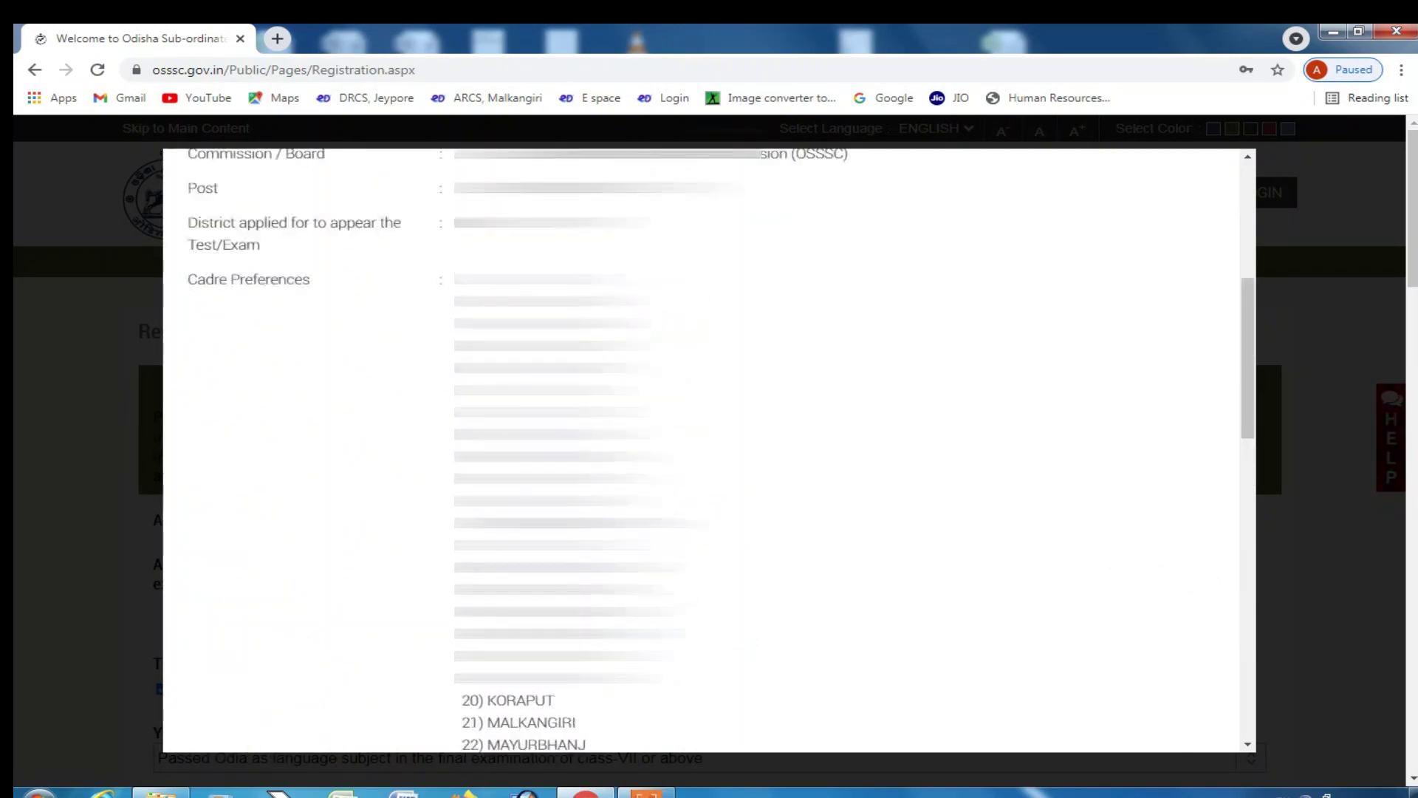
scroll(990, 596, down, 10)
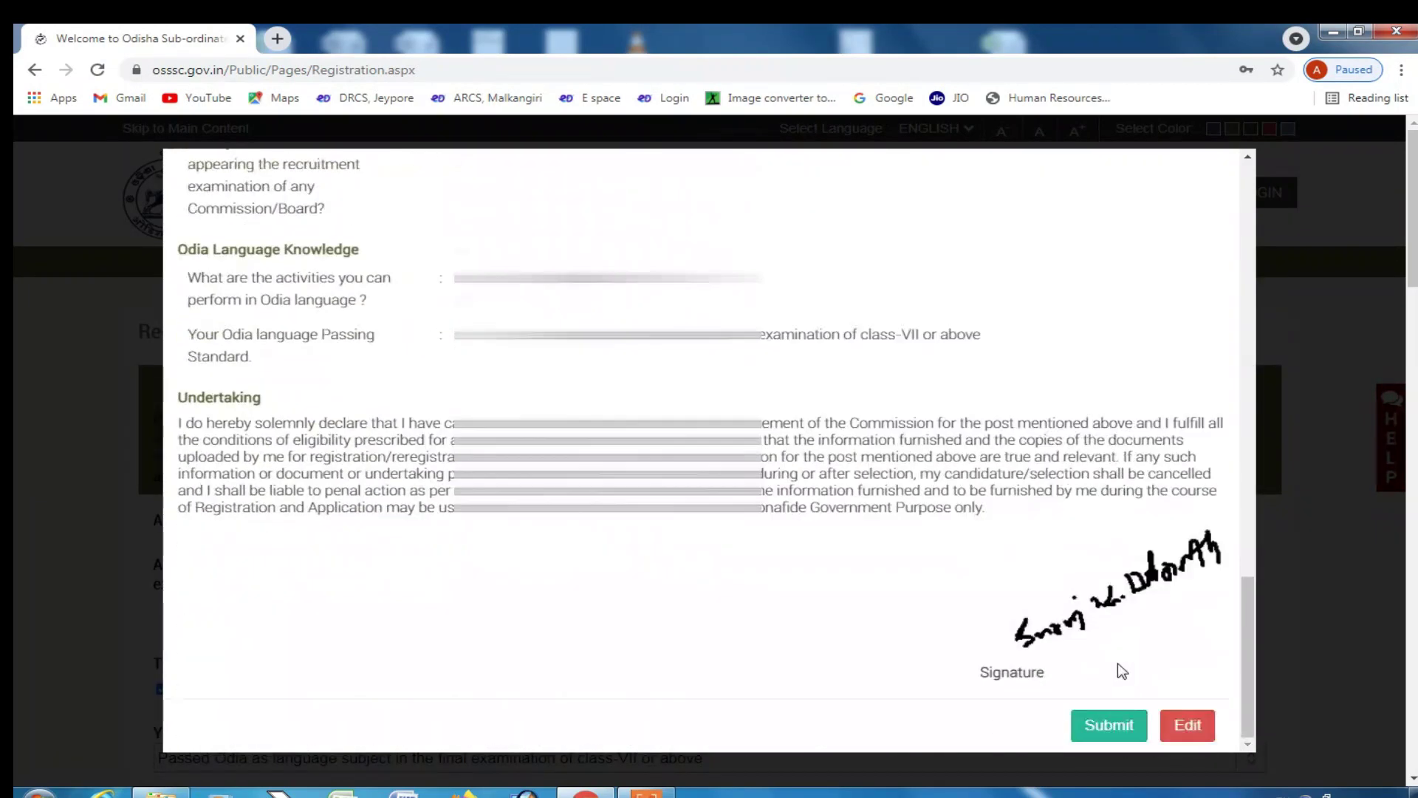
click(1187, 725)
- Select MALKANGIRI in the Posting Preference list
scroll(532, 583, down, 5)
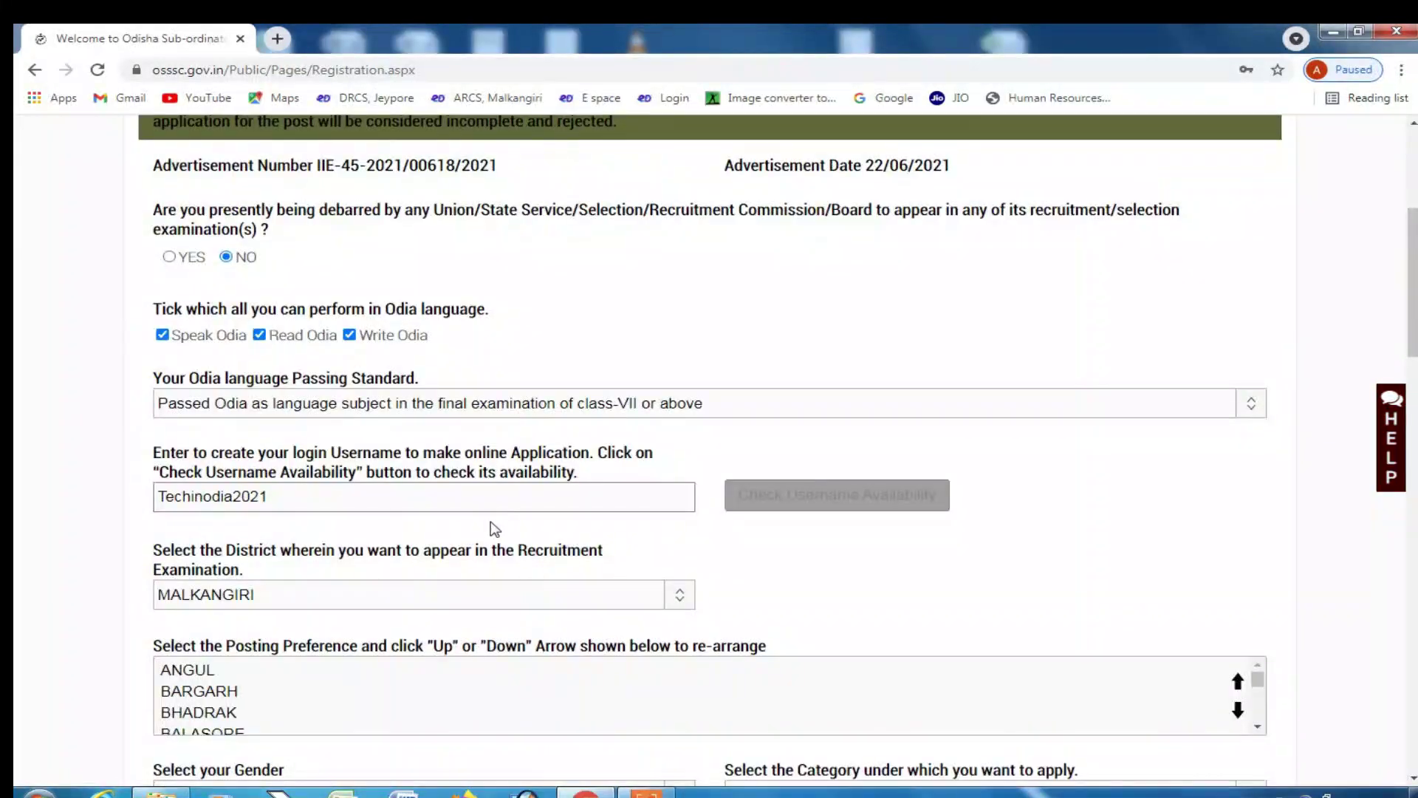
scroll(491, 529, down, 3)
scroll(235, 473, up, 2)
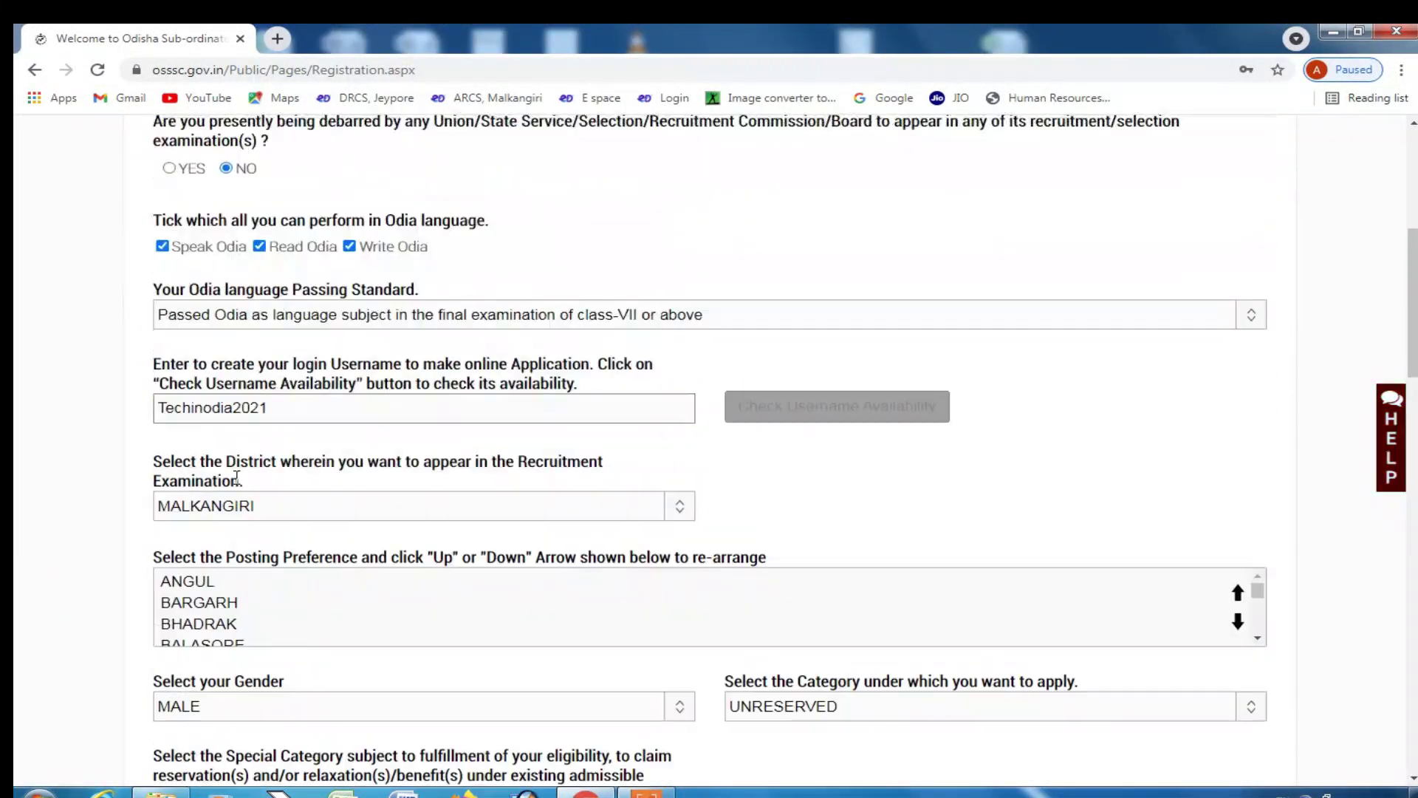
scroll(330, 596, down, 8)
scroll(86, 596, down, 3)
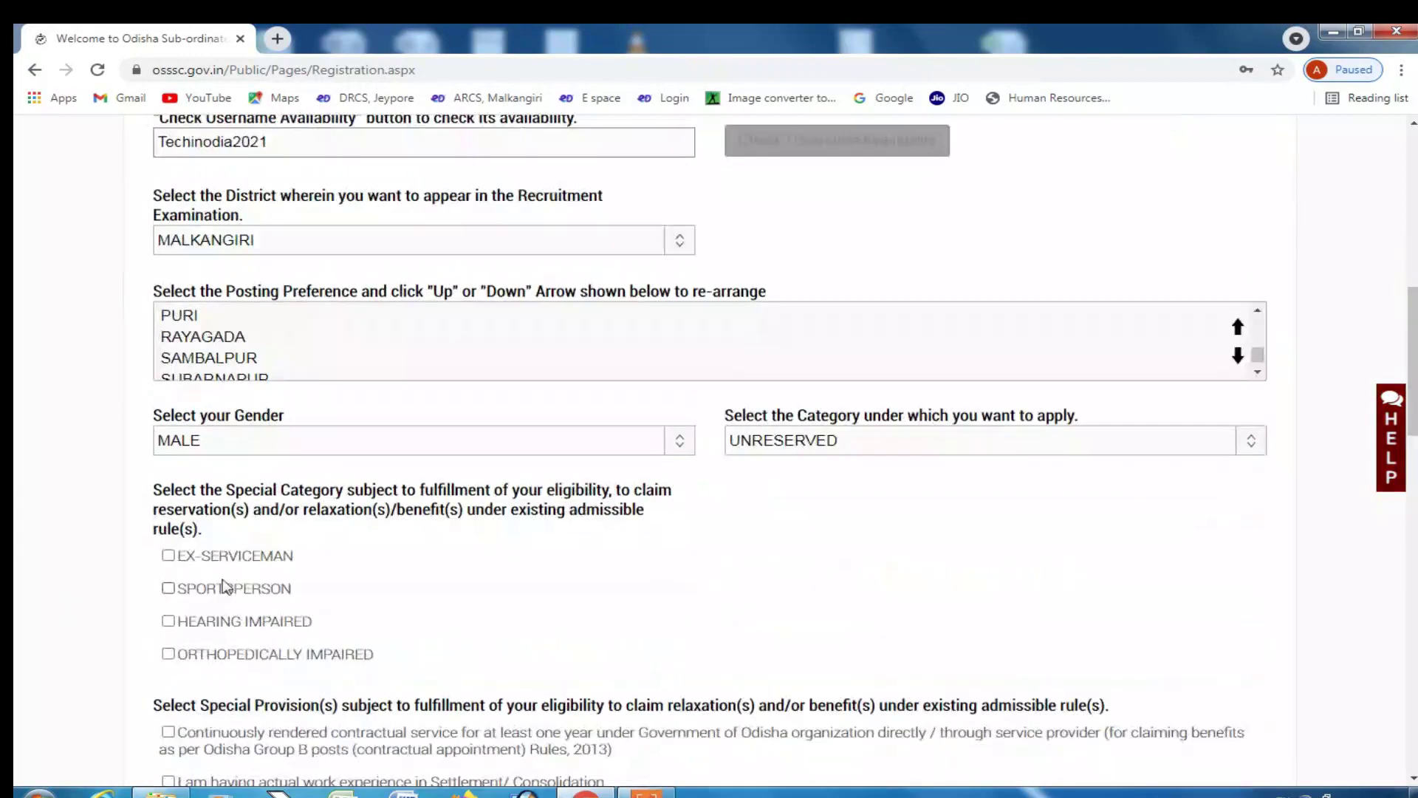
scroll(209, 367, up, 4)
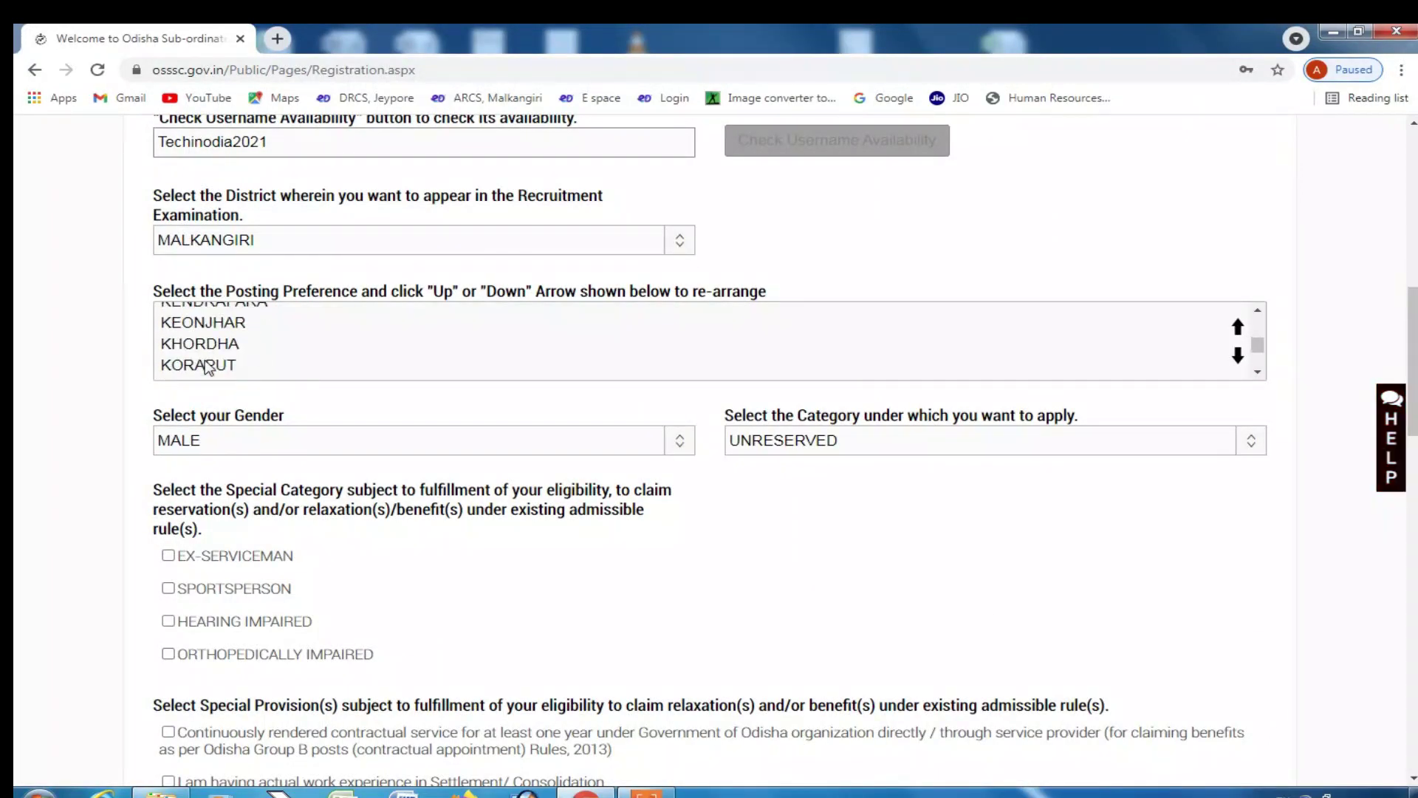
click(209, 343)
key(Up)
key(Up)
key(Up)
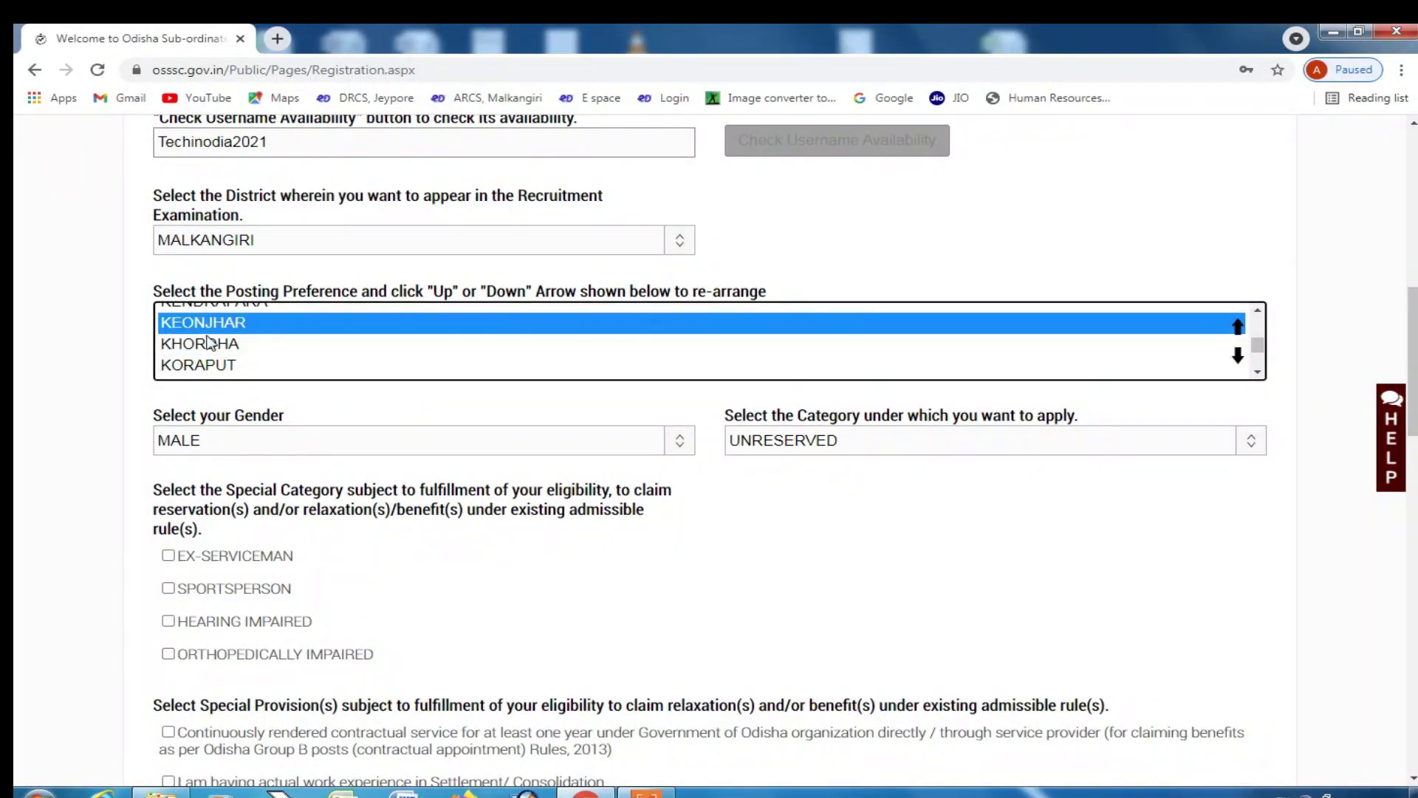
key(Down)
key(Down)
key(Down)
key(Down)
key(Down)
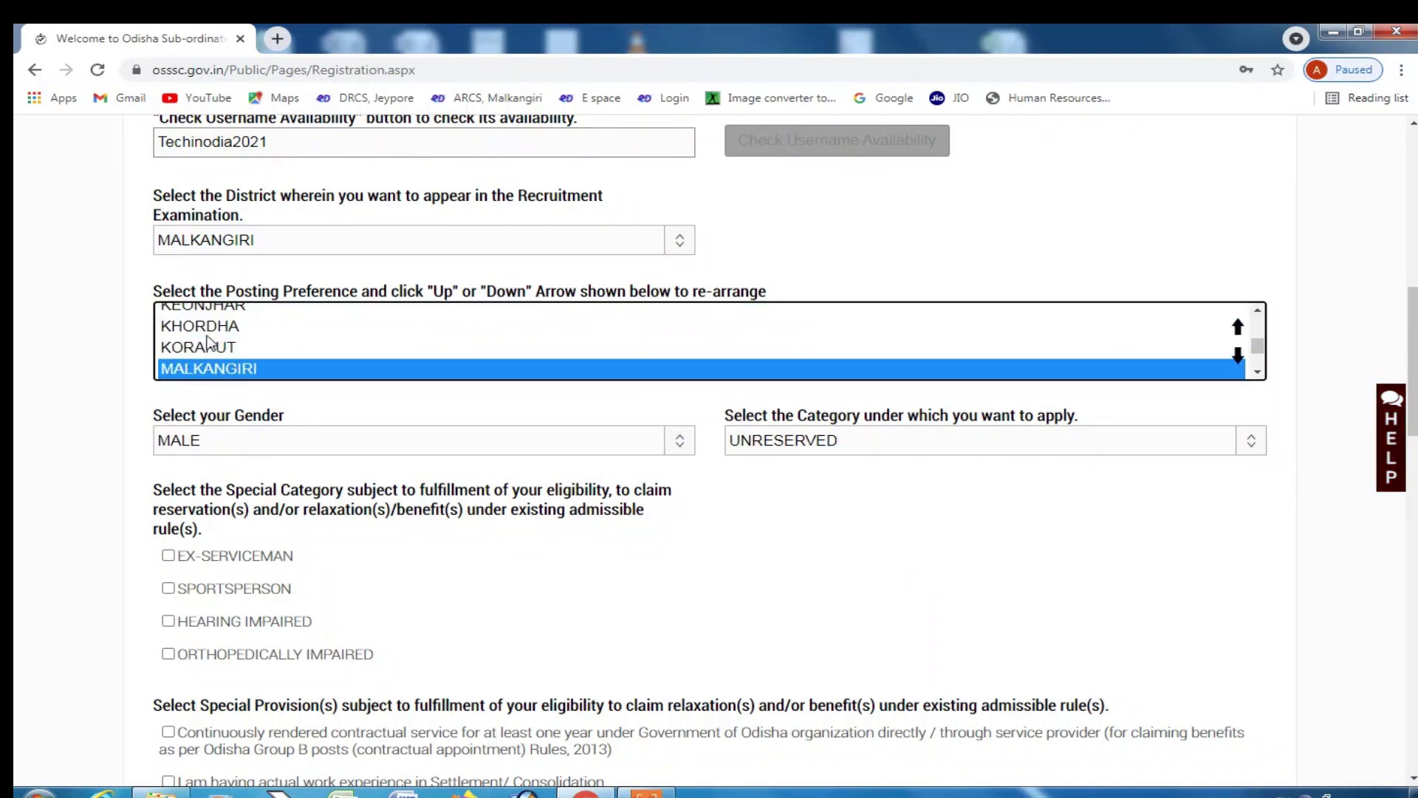
- Move MALKANGIRI up ten places in the posting preference order
click(1237, 327)
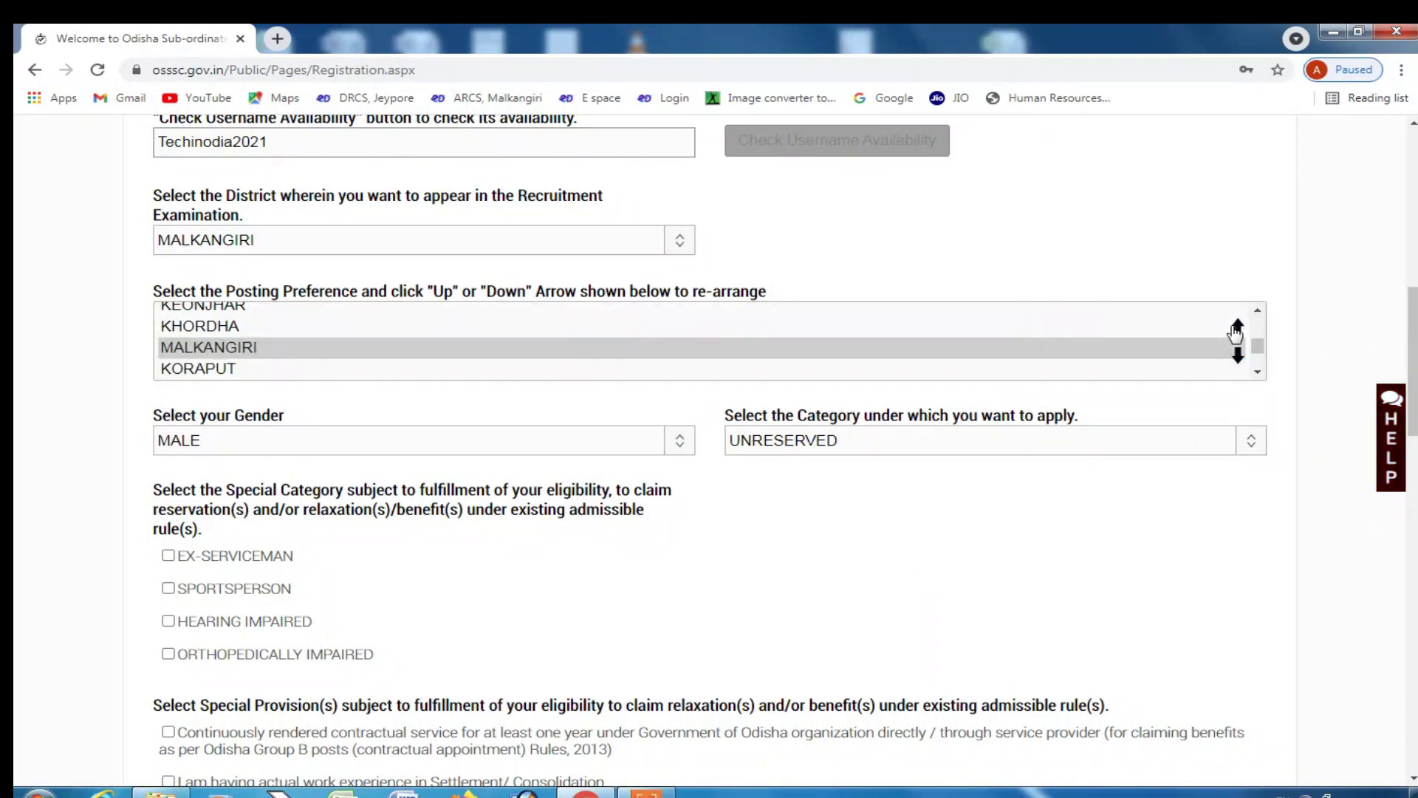
click(1238, 328)
click(1237, 327)
click(1237, 327)
click(1238, 327)
click(1237, 328)
click(1238, 327)
click(1236, 329)
click(1236, 329)
click(1236, 329)
click(1236, 329)
click(1235, 328)
click(1236, 329)
click(1235, 329)
click(1235, 329)
click(1235, 329)
click(1235, 329)
click(1235, 329)
click(1235, 329)
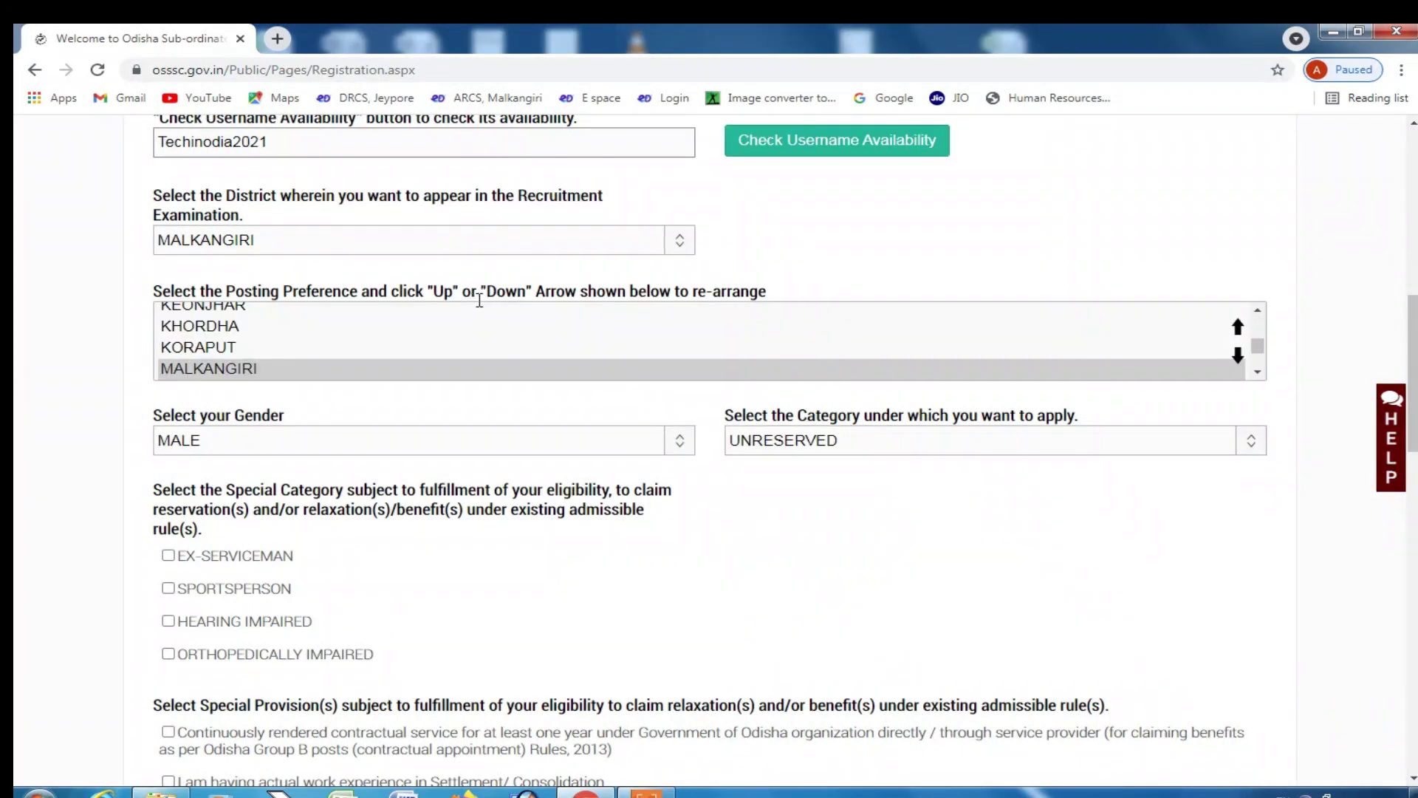
scroll(212, 371, up, 1)
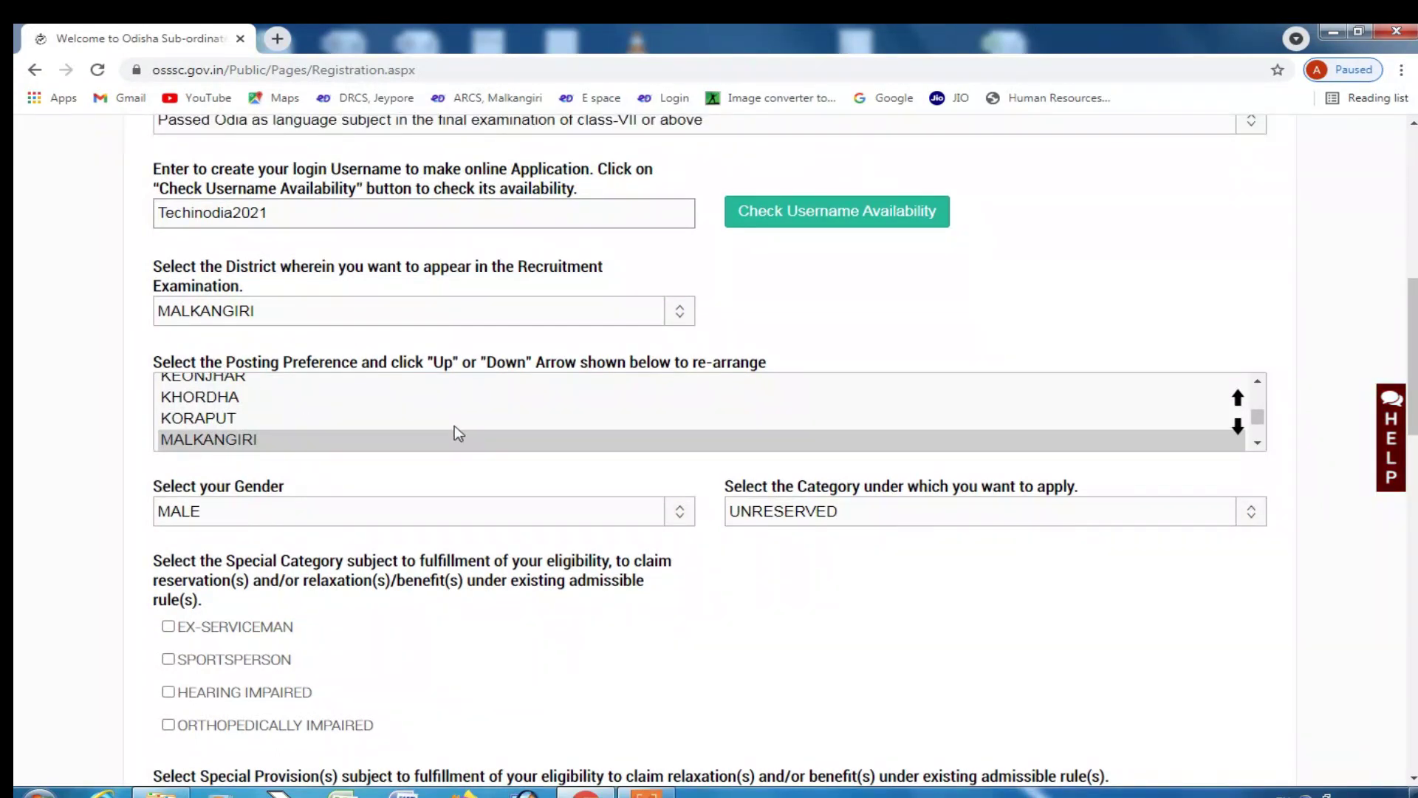
- Keep moving MALKANGIRI up past JAJPUR and JHARSUGUDA toward the top of the list
click(1239, 399)
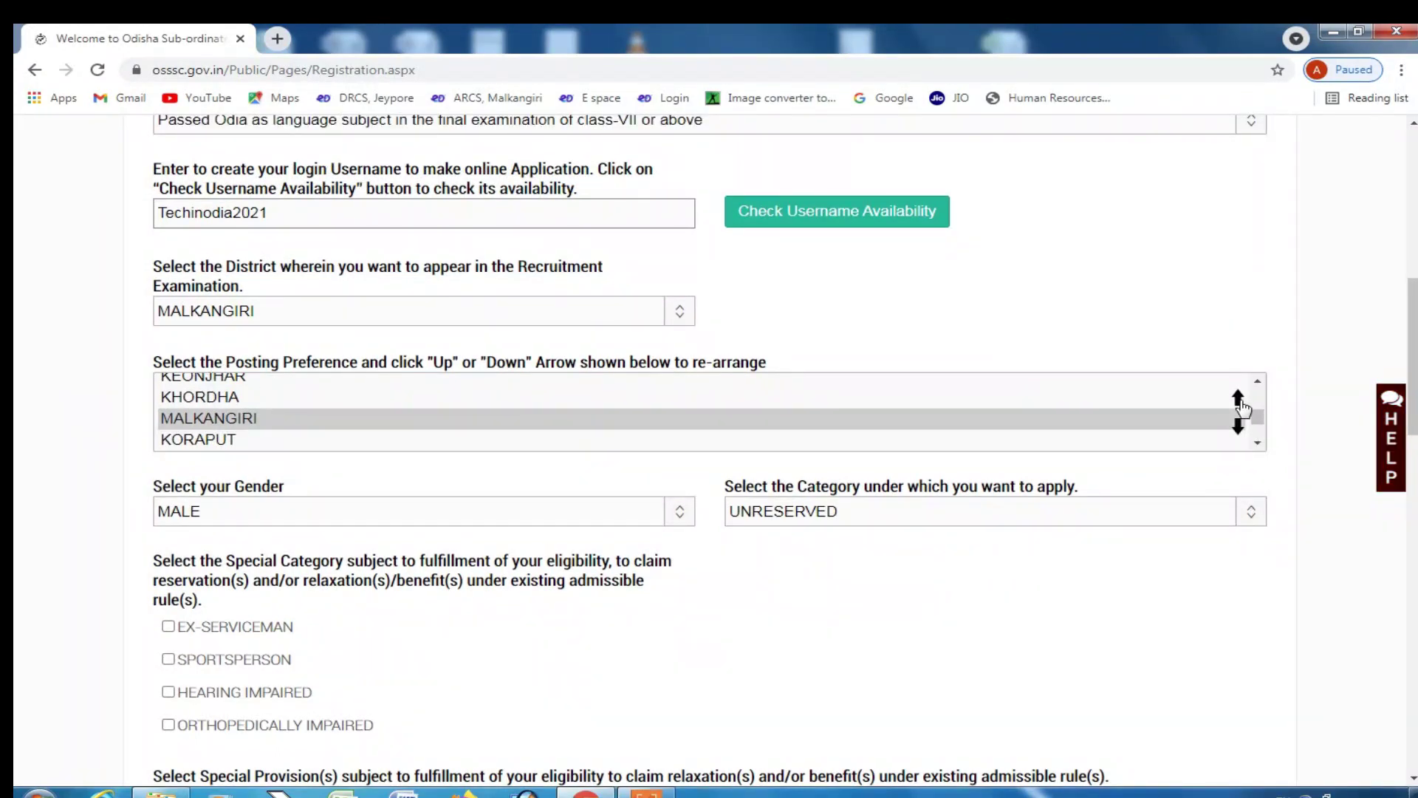
click(1238, 399)
click(1239, 399)
click(1239, 399)
click(1239, 399)
click(1239, 399)
click(1239, 401)
click(1239, 401)
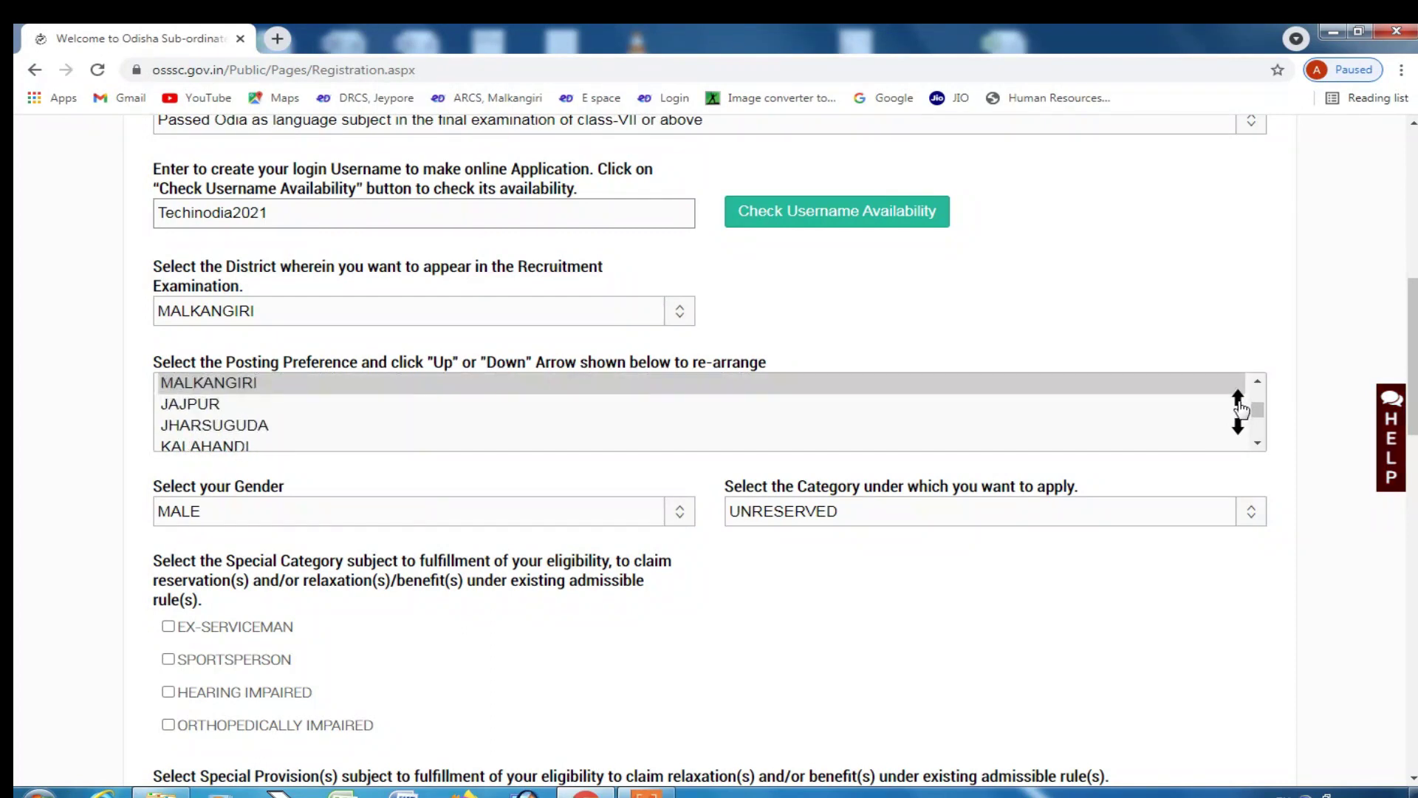
click(1239, 401)
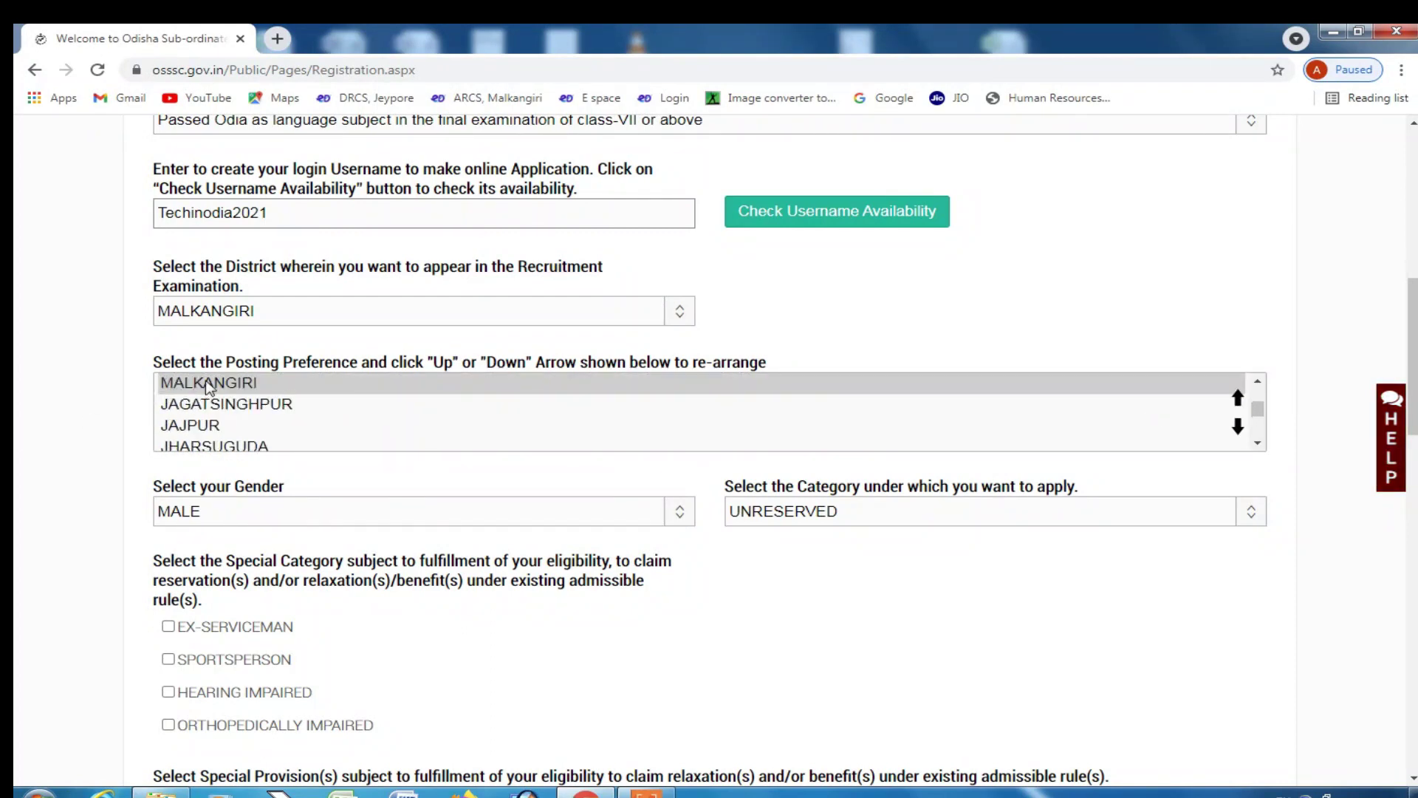
click(1239, 399)
click(1239, 399)
click(1239, 399)
click(1239, 399)
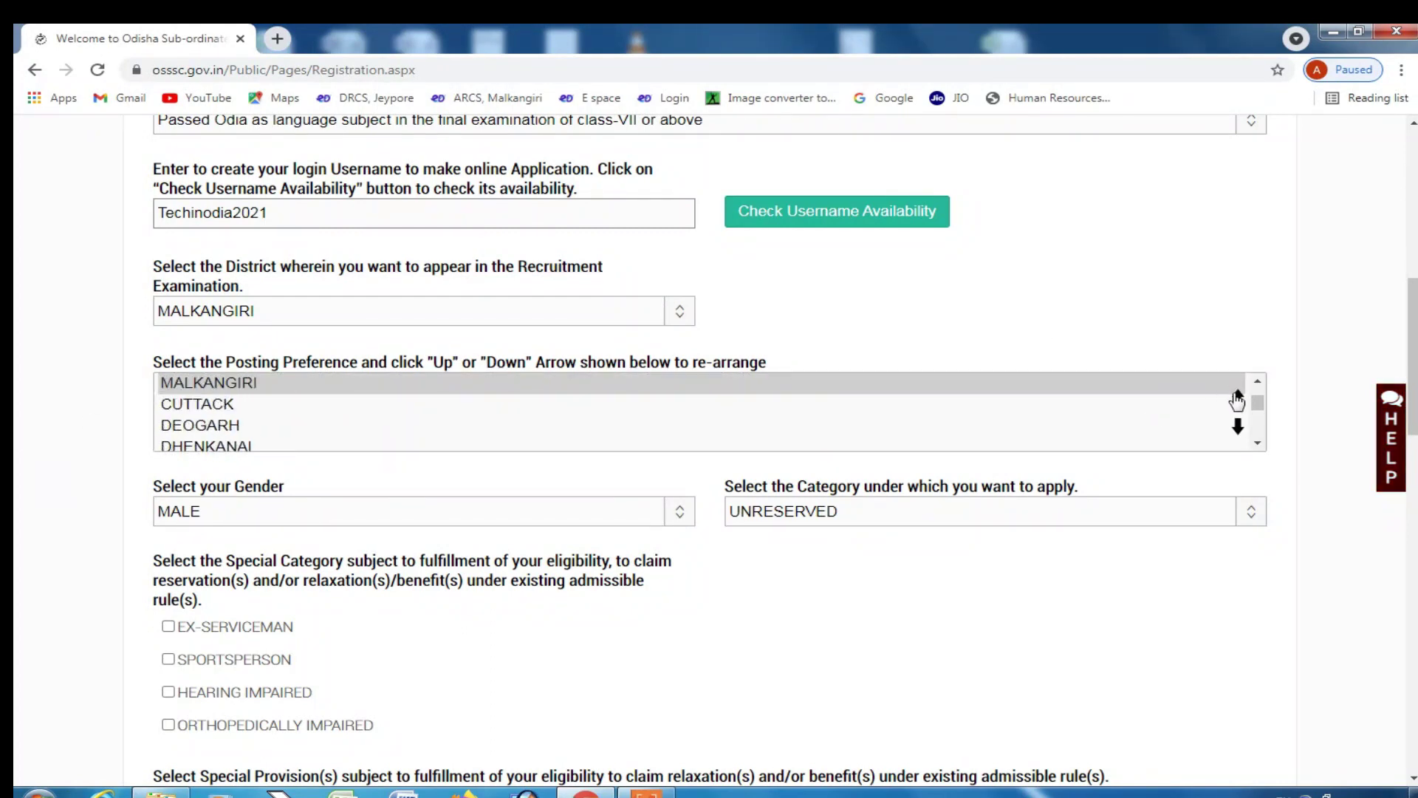
click(1239, 399)
click(1239, 399)
click(1239, 399)
click(1239, 400)
click(1239, 400)
click(1238, 428)
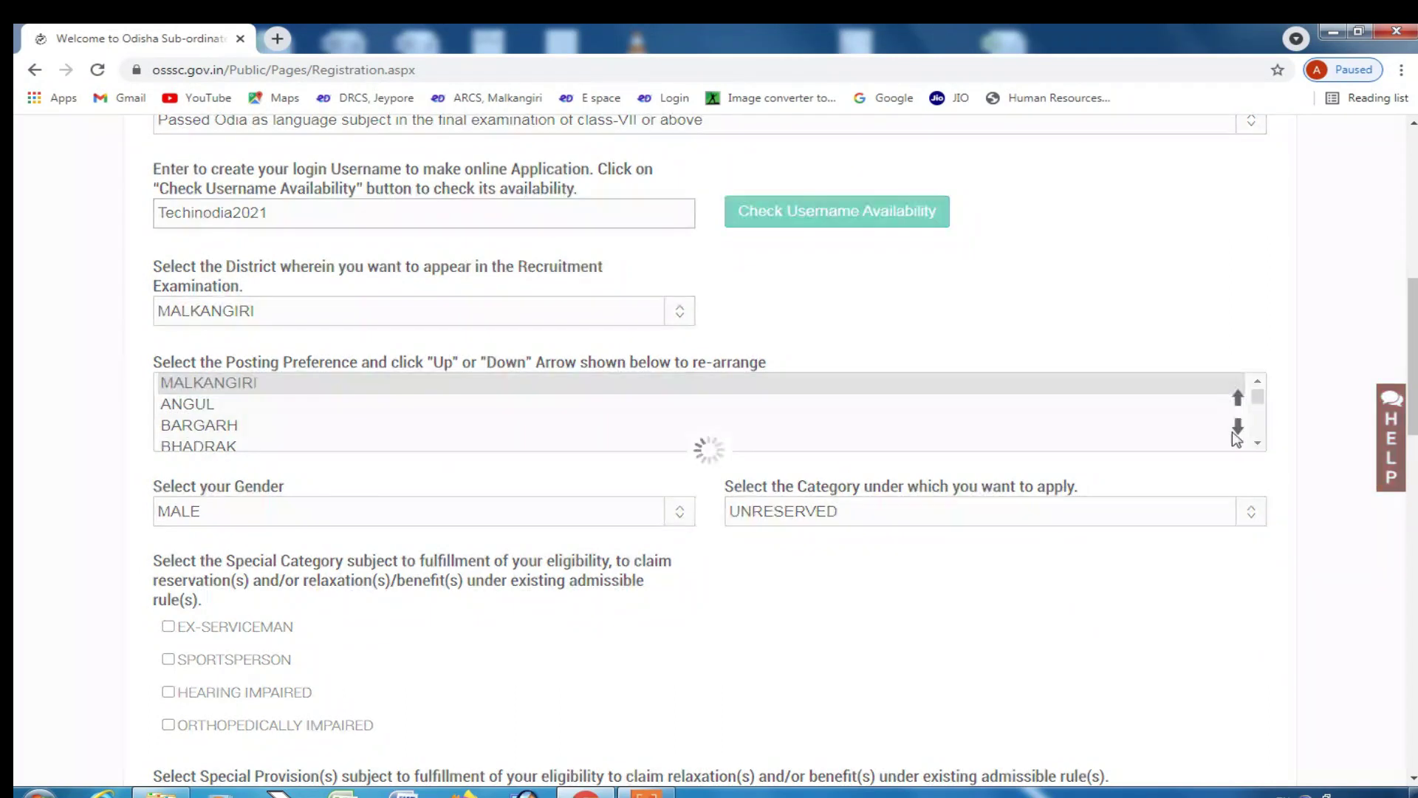
- Move MALKANGIRI back down five places in the preference order
click(1235, 435)
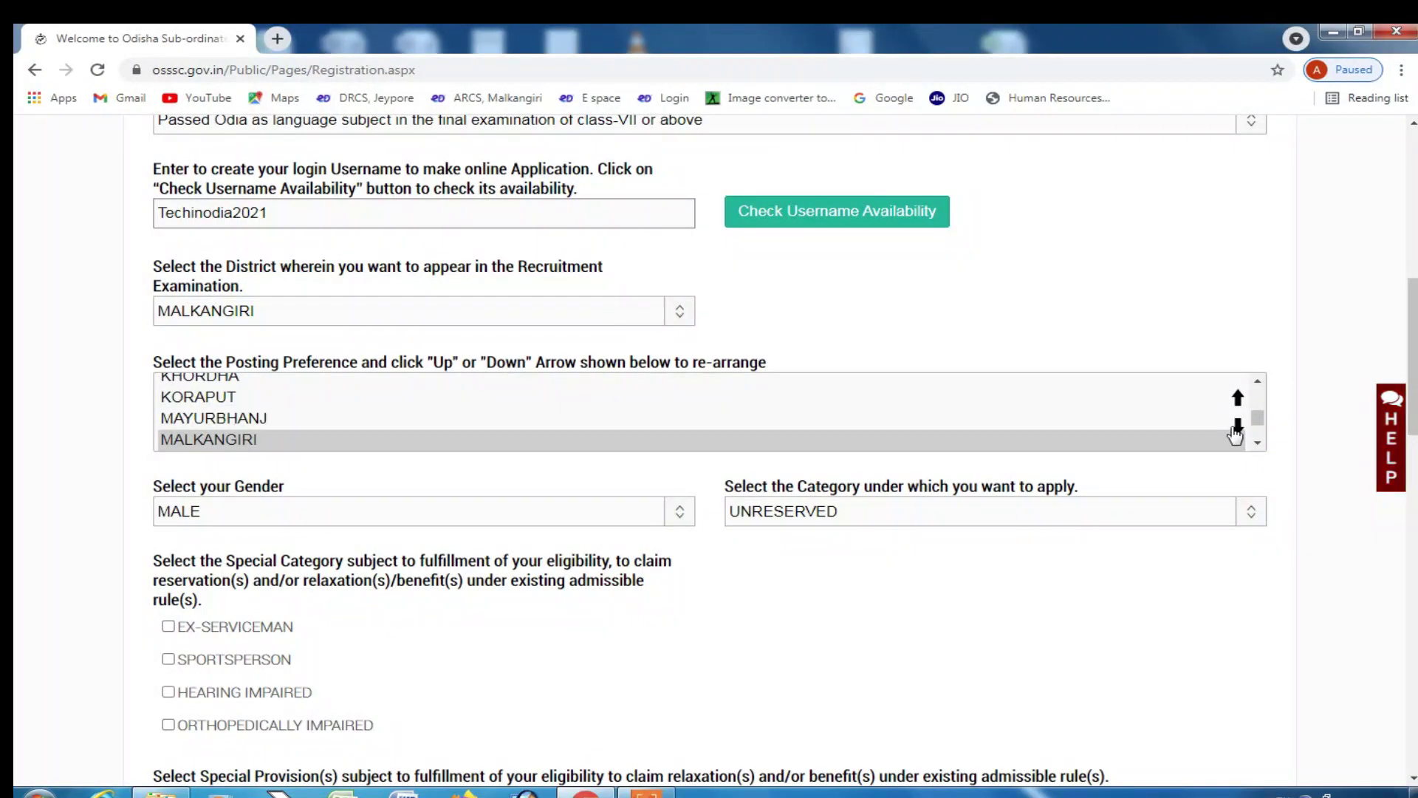
click(1236, 435)
click(1236, 434)
click(1236, 435)
click(1235, 434)
click(1235, 435)
click(1236, 435)
click(1236, 434)
click(1235, 435)
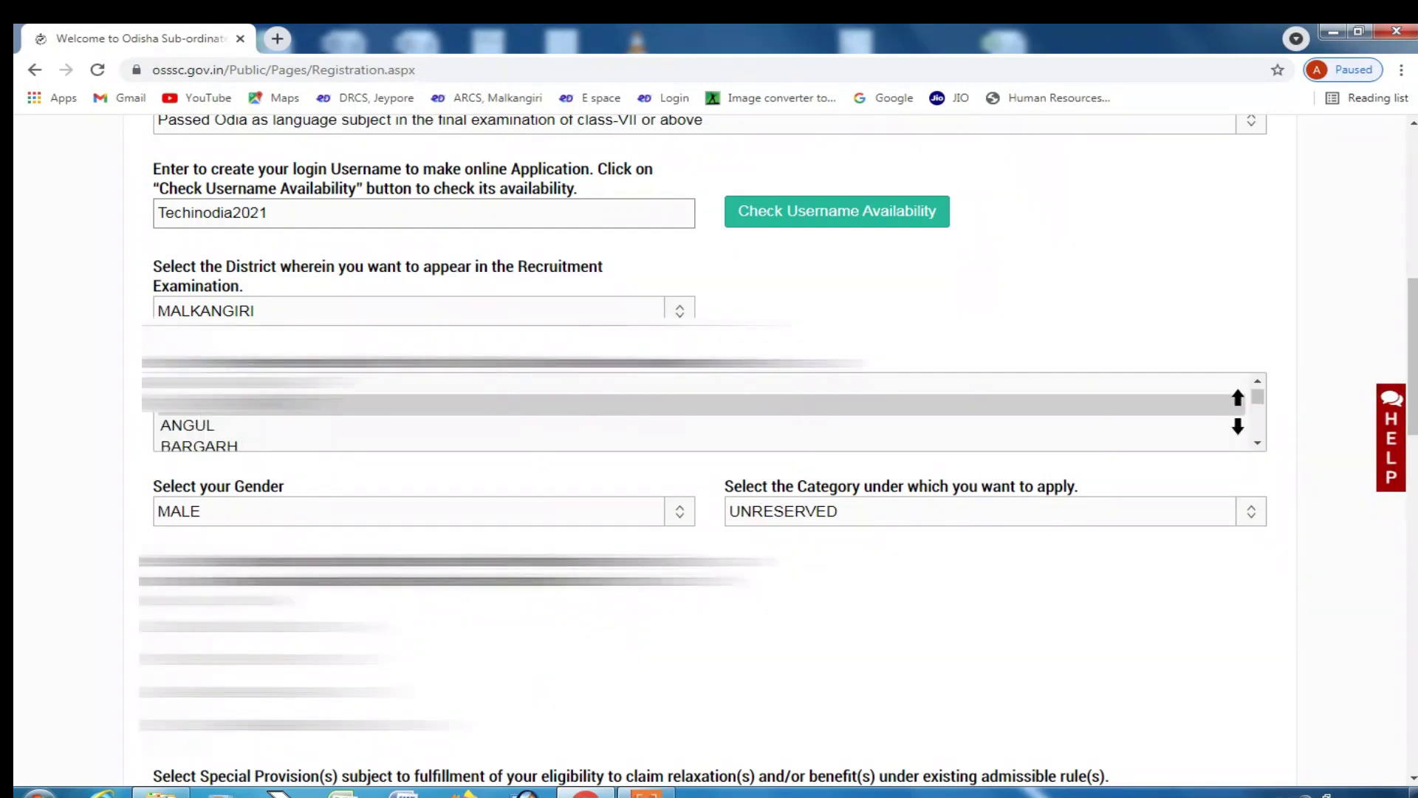
- Re-enter the password and its confirmation, type captcha UCJELG, and request the preview
scroll(905, 557, down, 20)
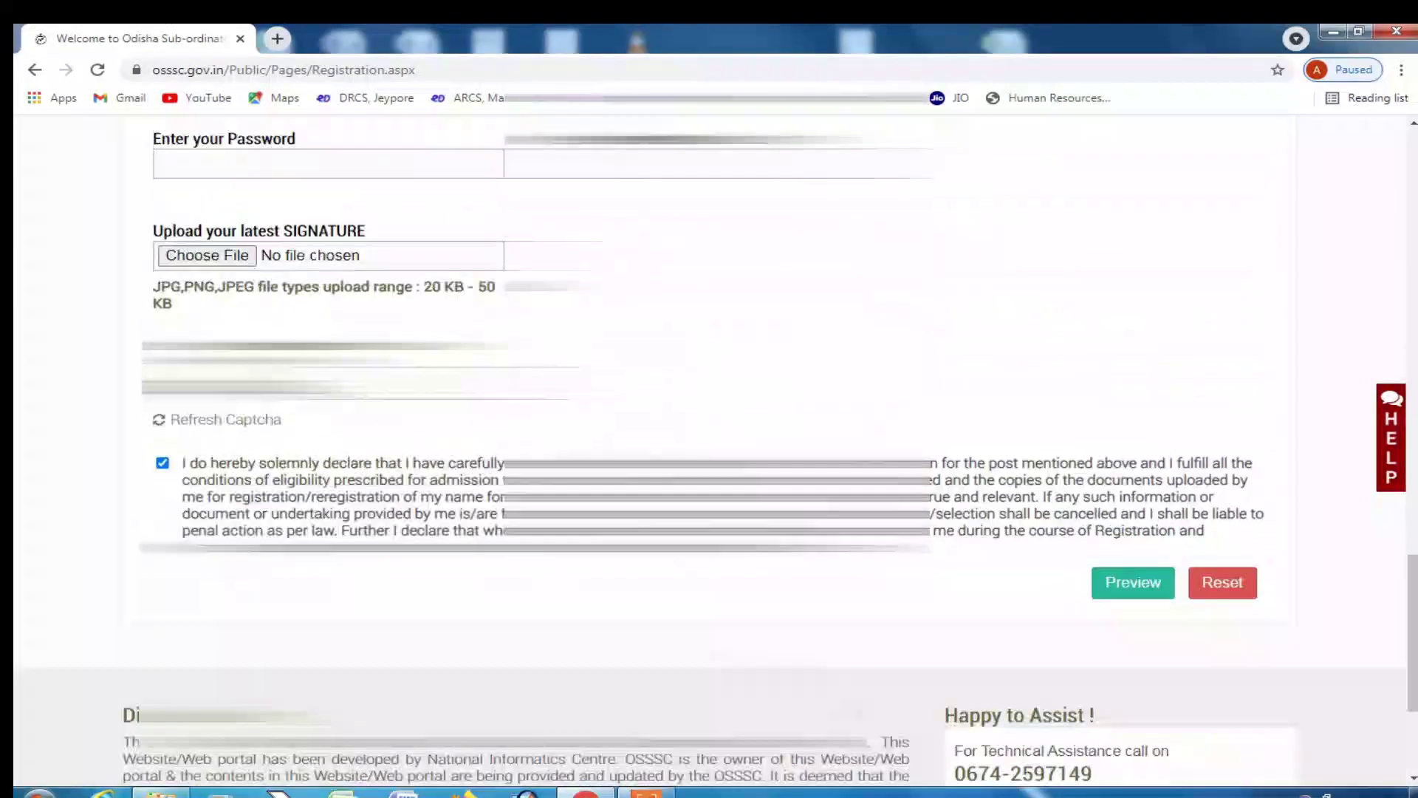
click(1129, 548)
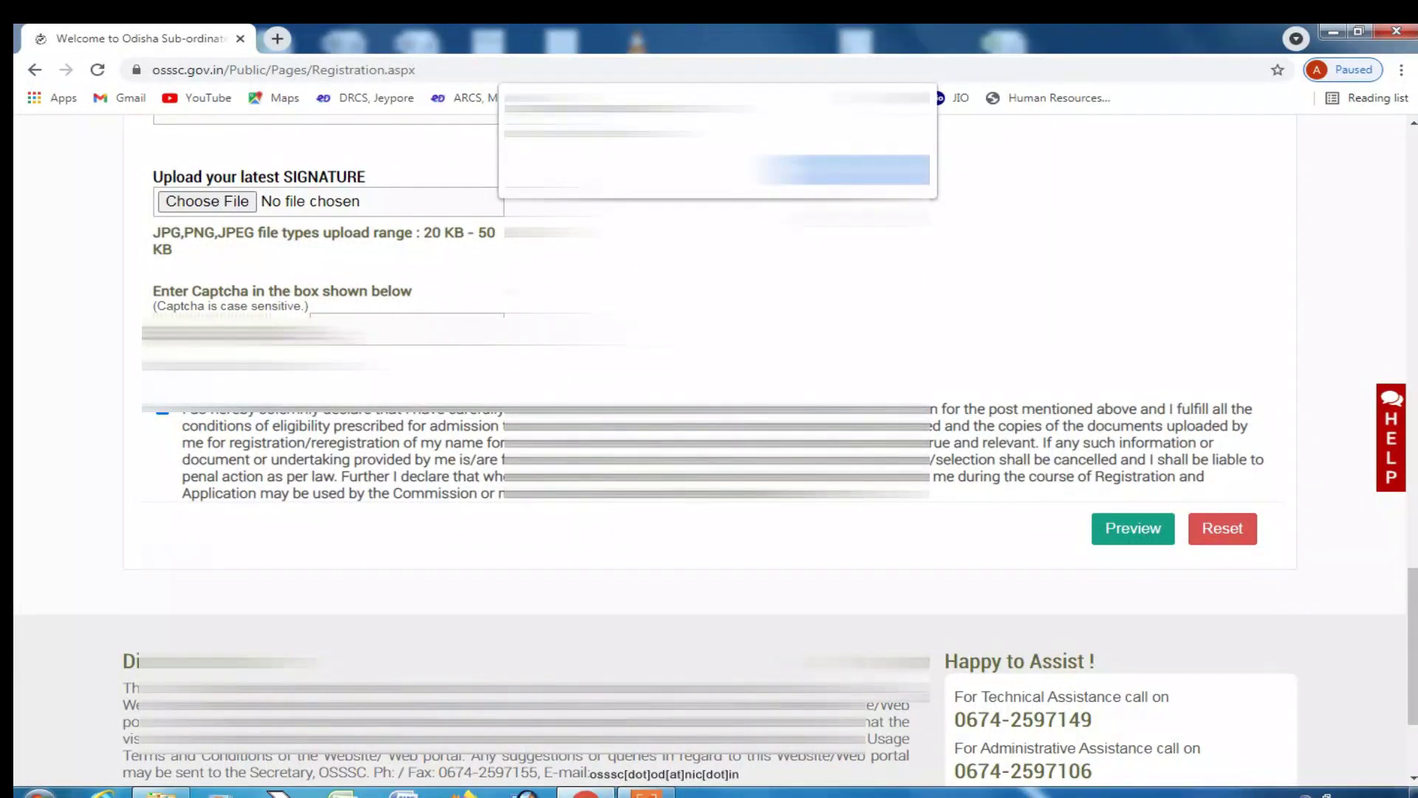
scroll(352, 315, up, 2)
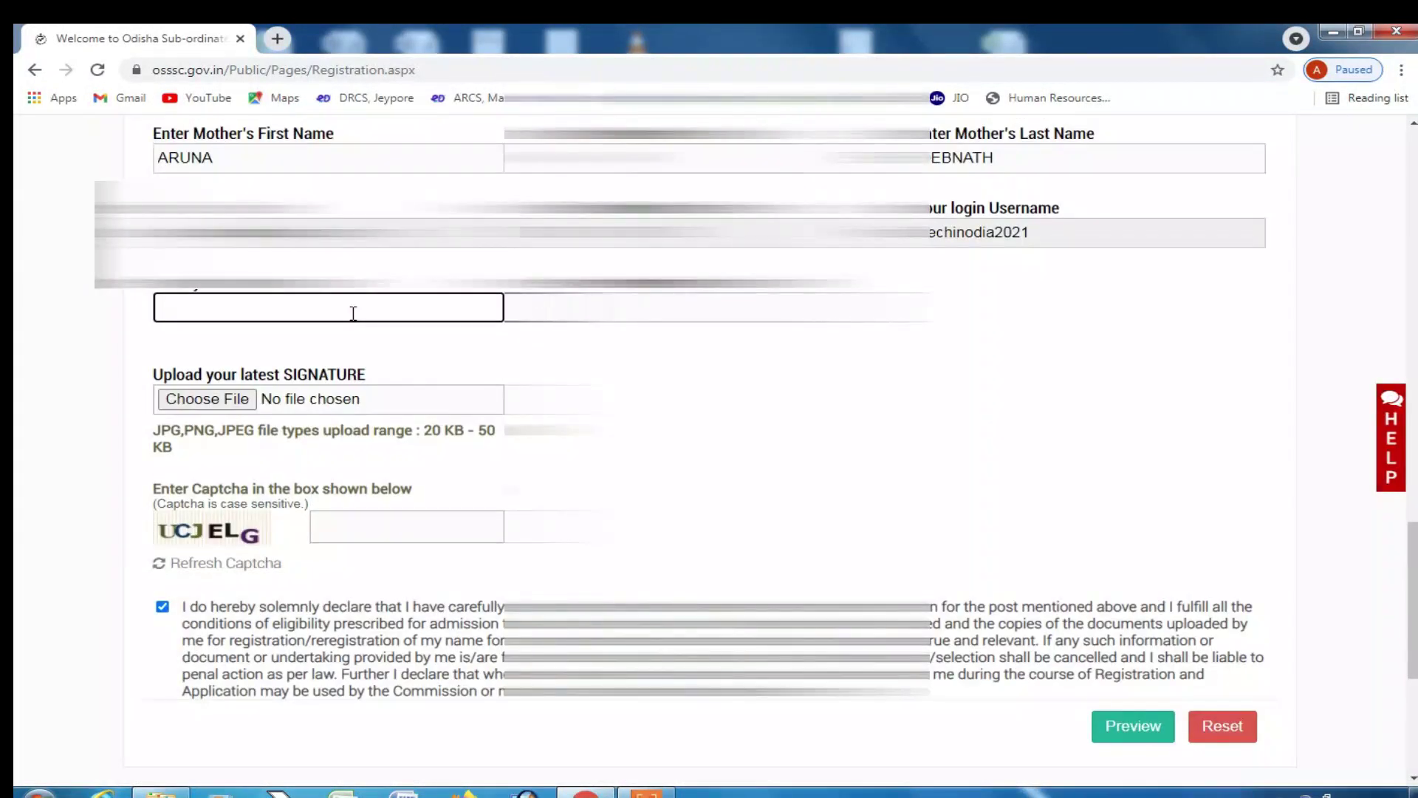
text(aa)
key(Tab)
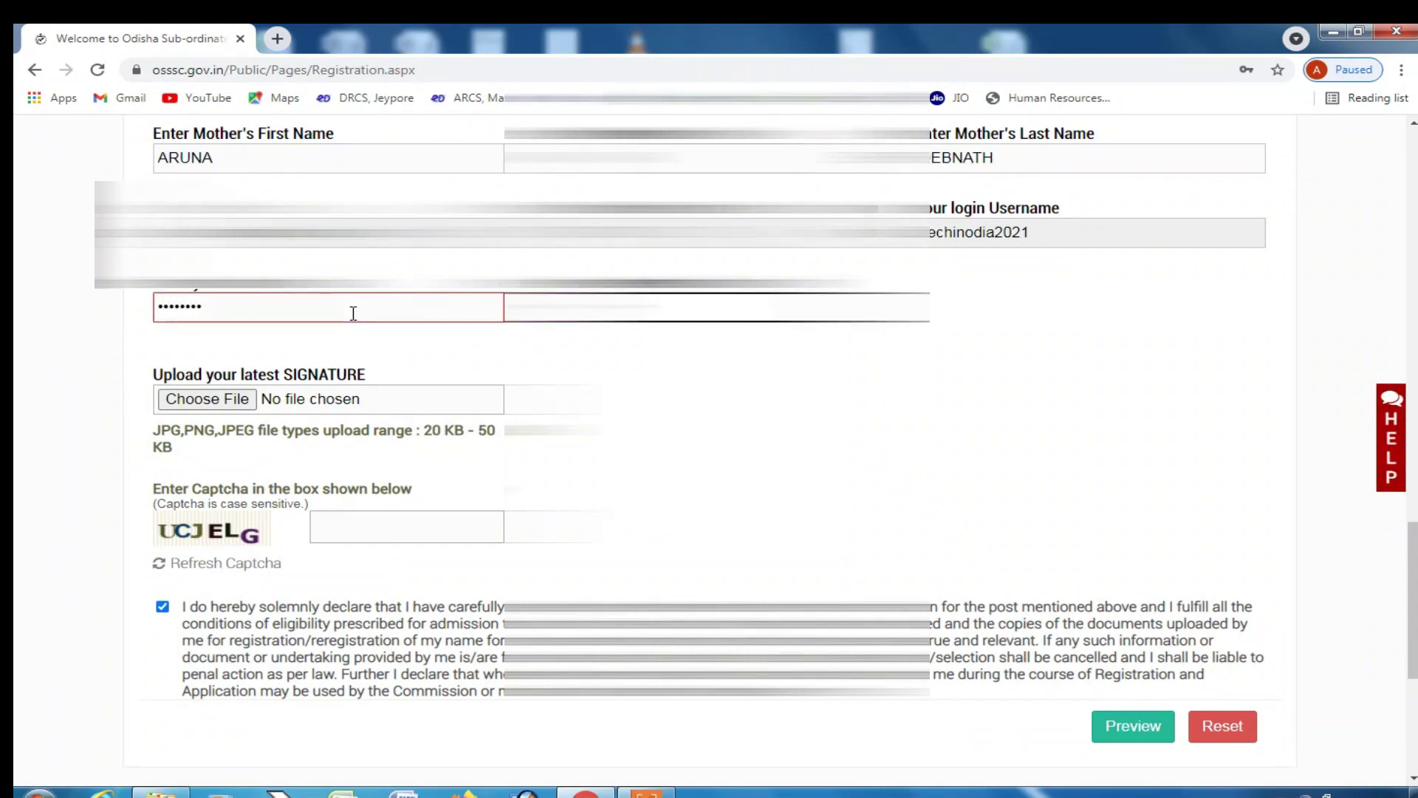
click(439, 515)
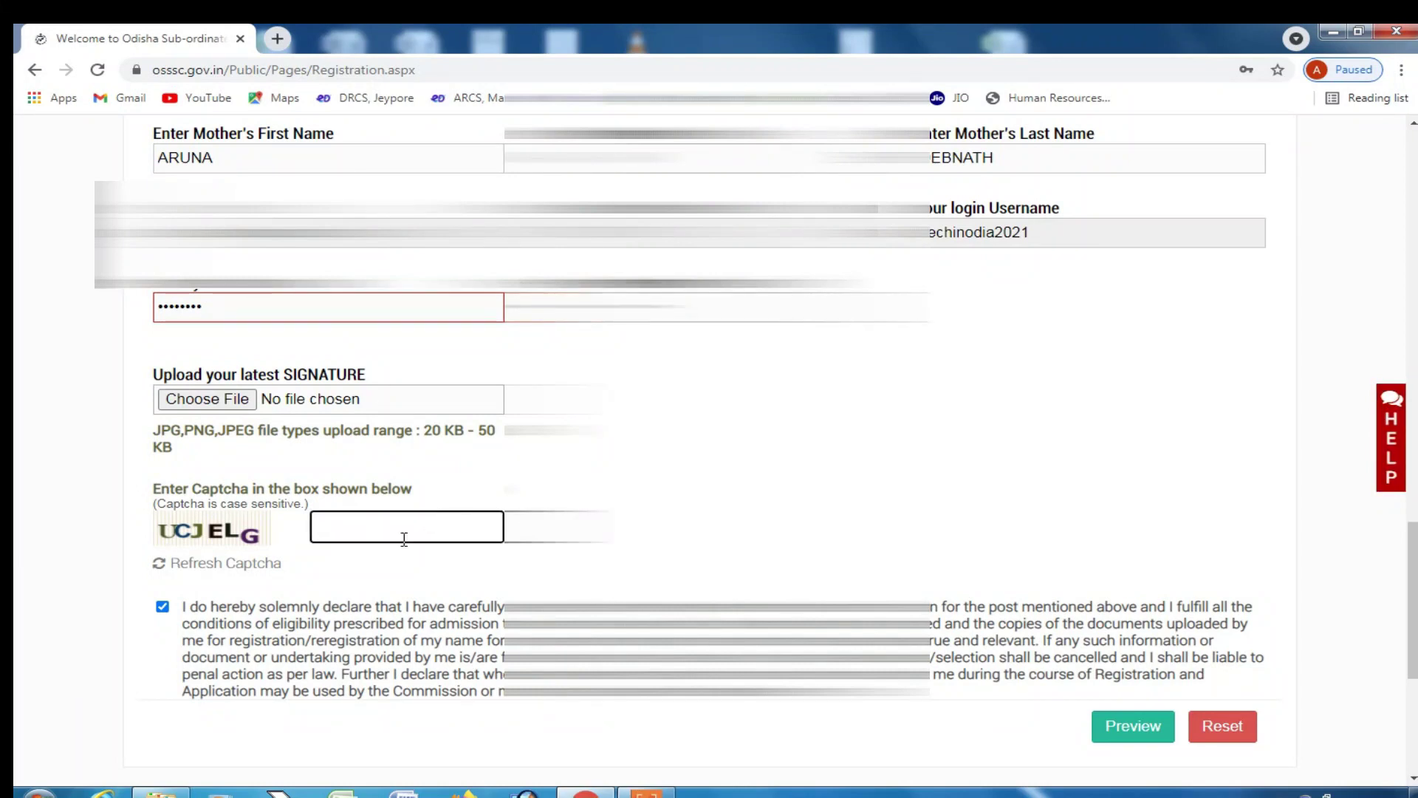
text(UCJELG)
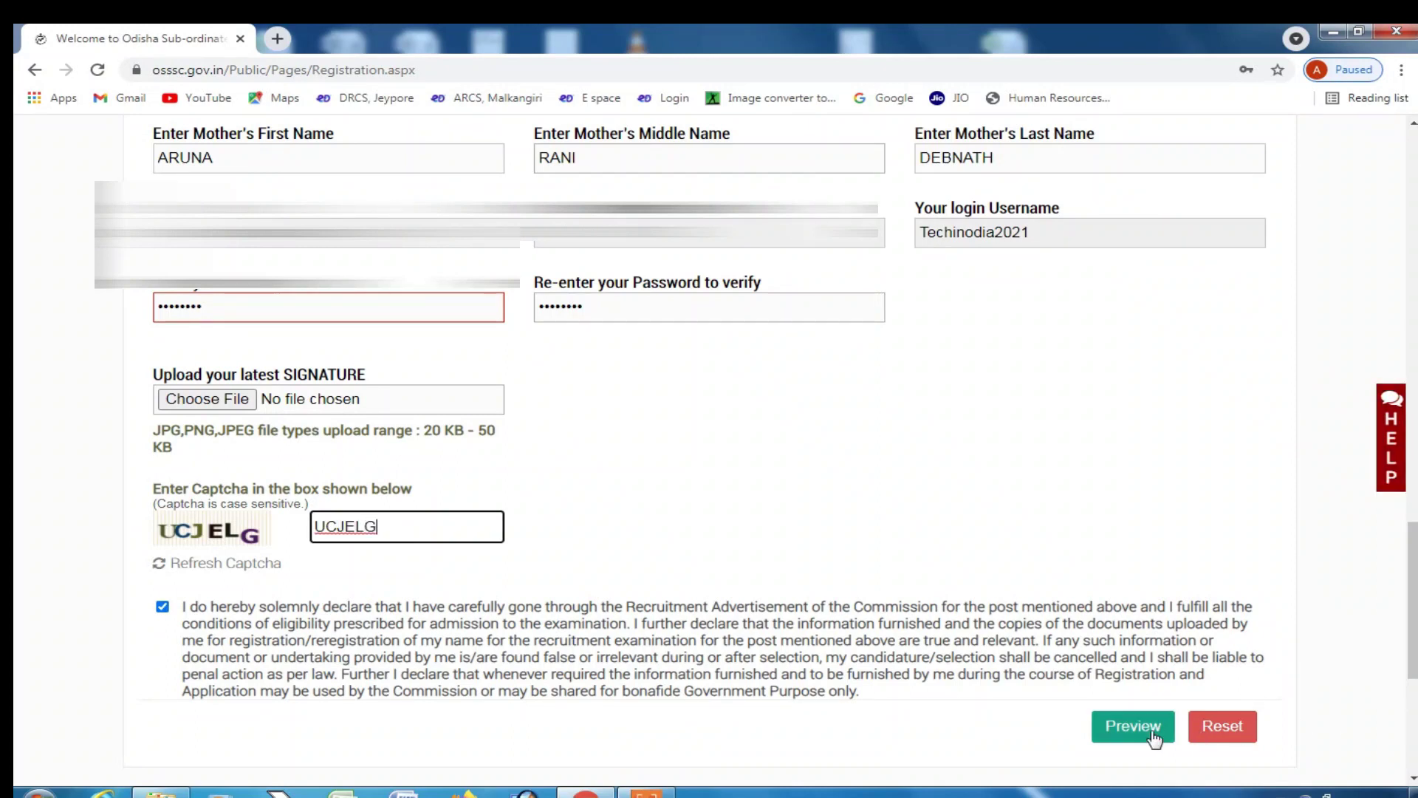
click(1153, 734)
- Confirm the preview prompt, scroll to the undertaking, and submit the registration
click(813, 171)
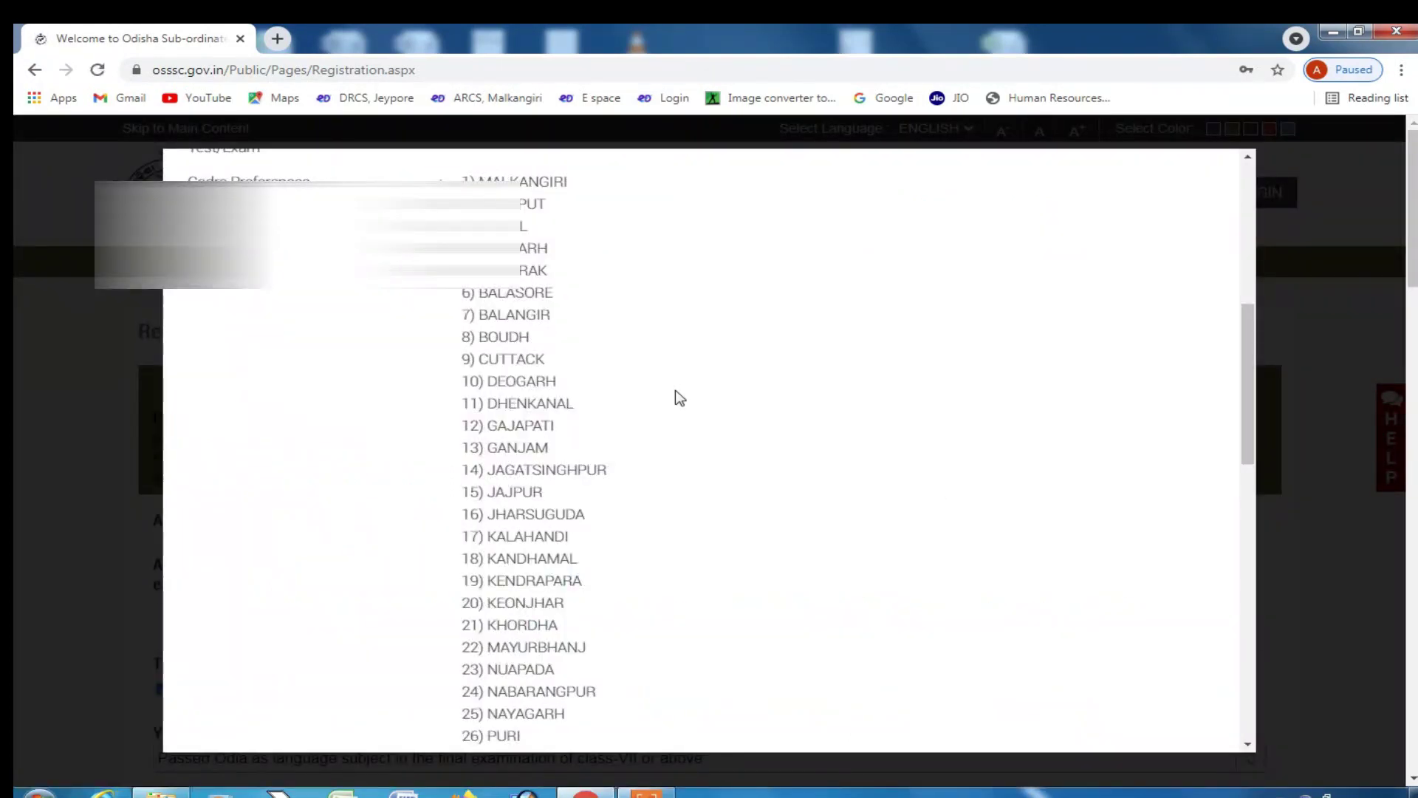
scroll(679, 397, down, 20)
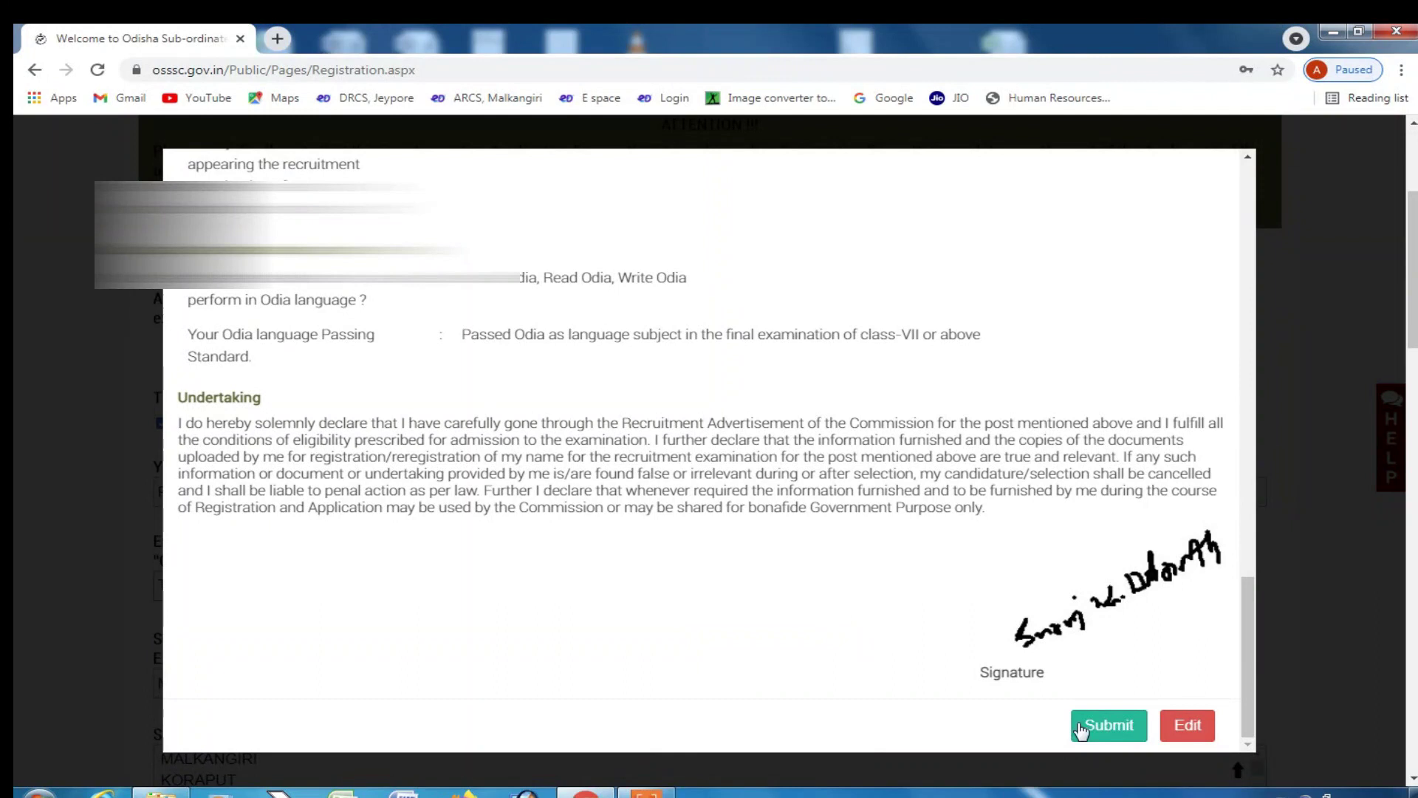
click(1082, 730)
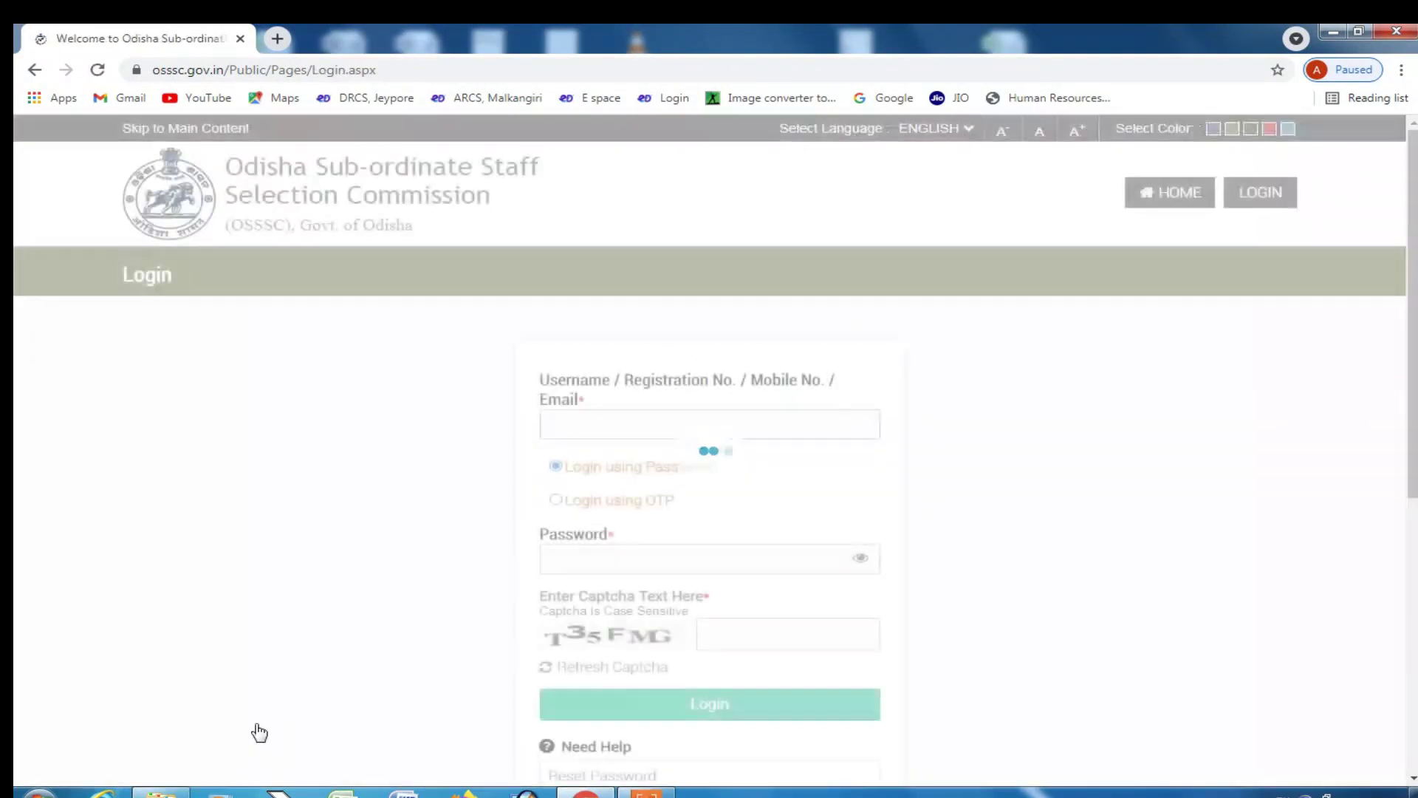
click(638, 425)
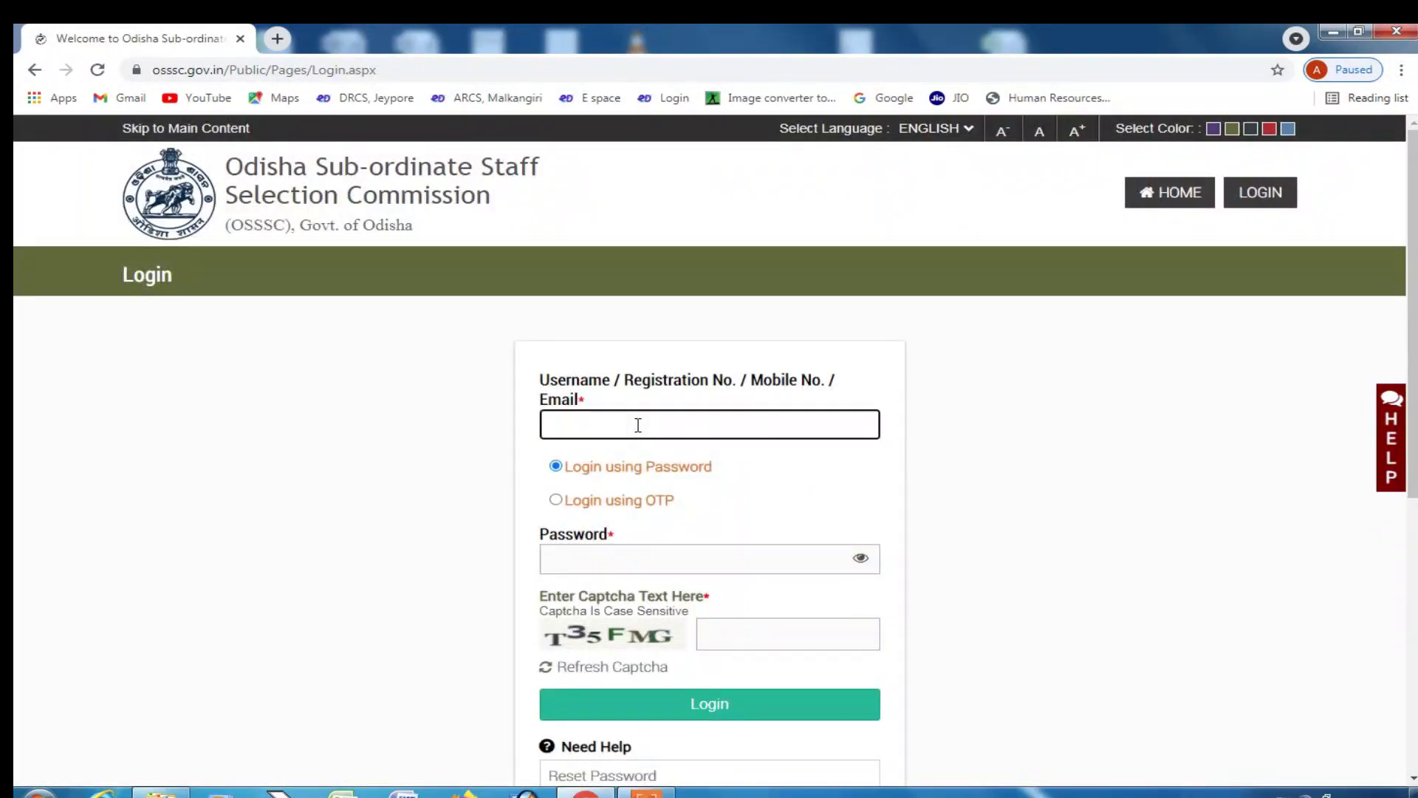
click(643, 555)
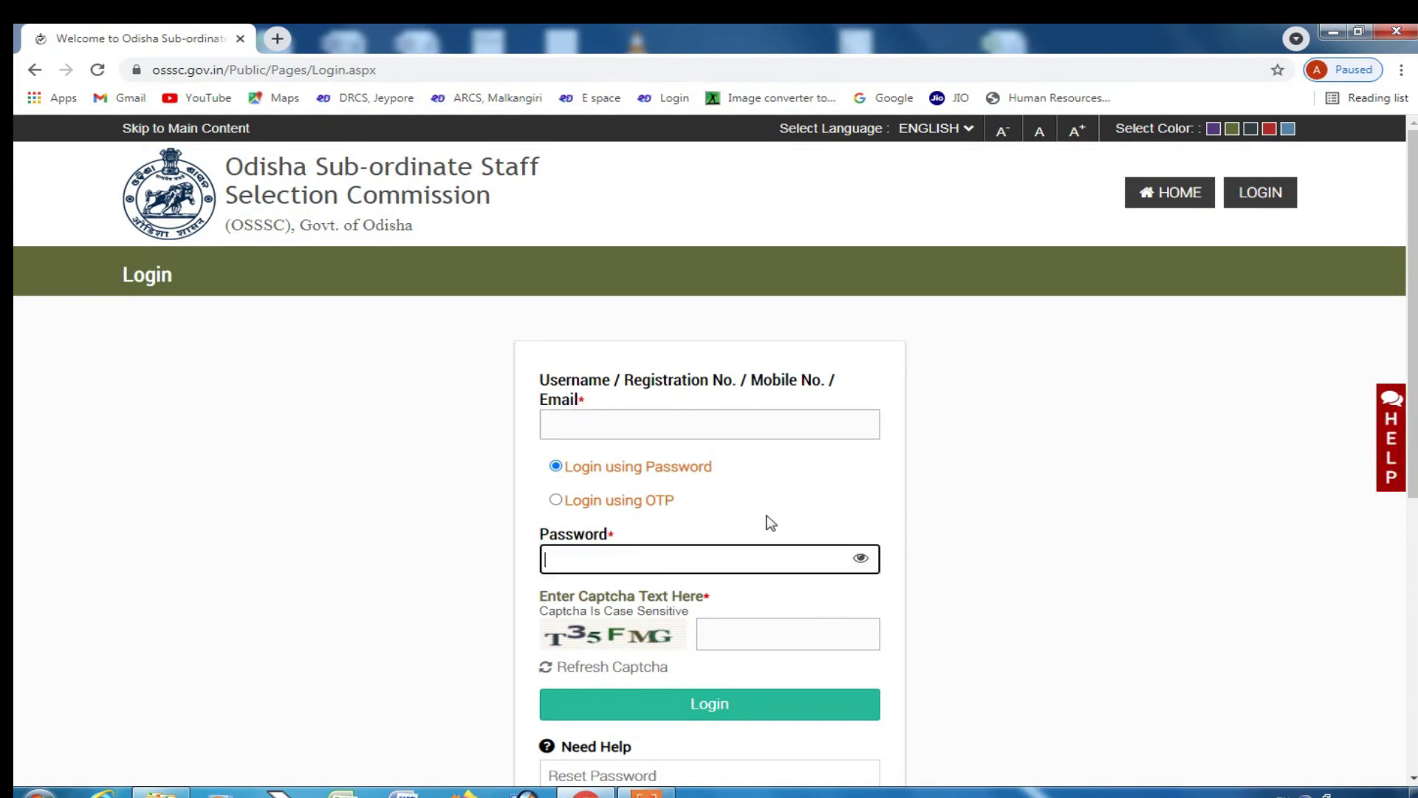
scroll(910, 517, down, 2)
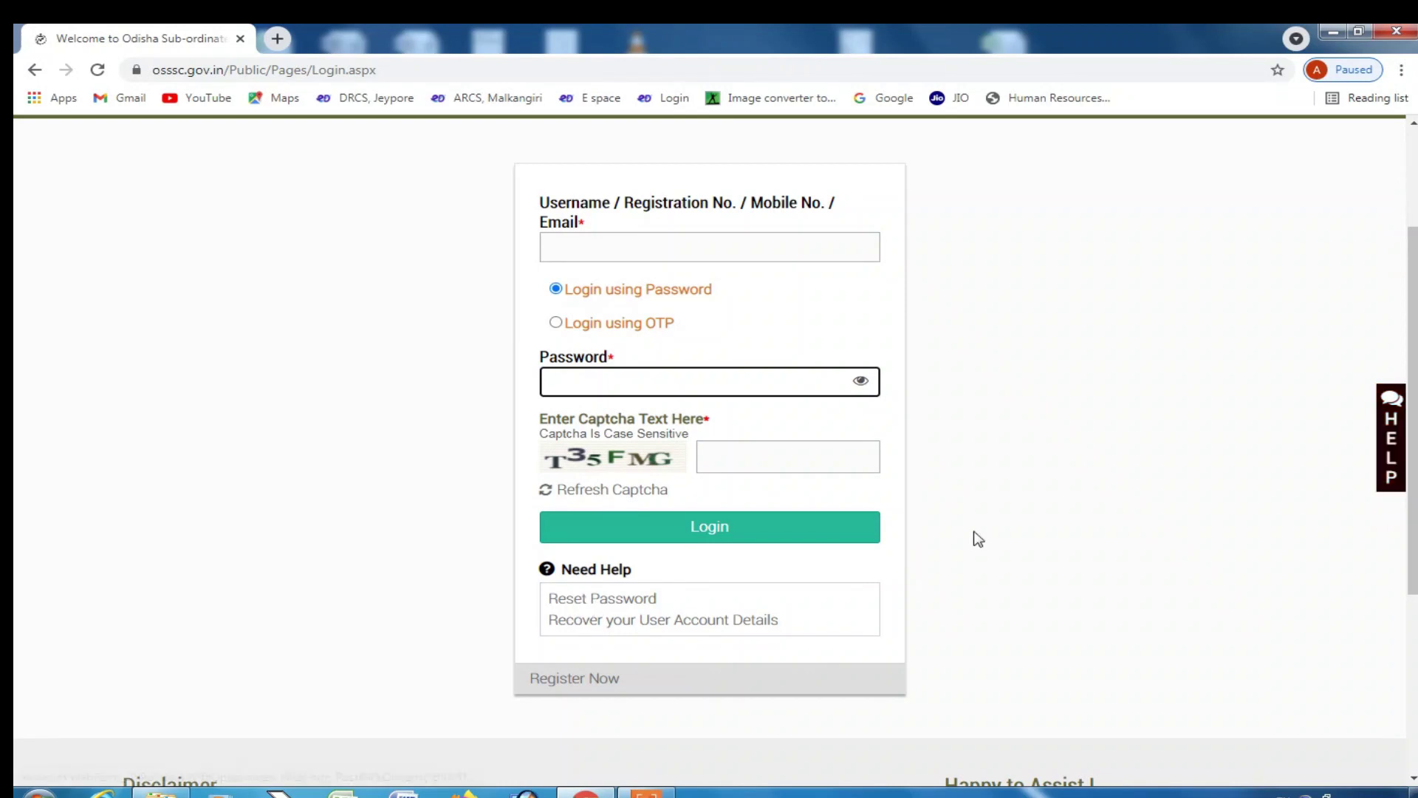
scroll(979, 538, up, 2)
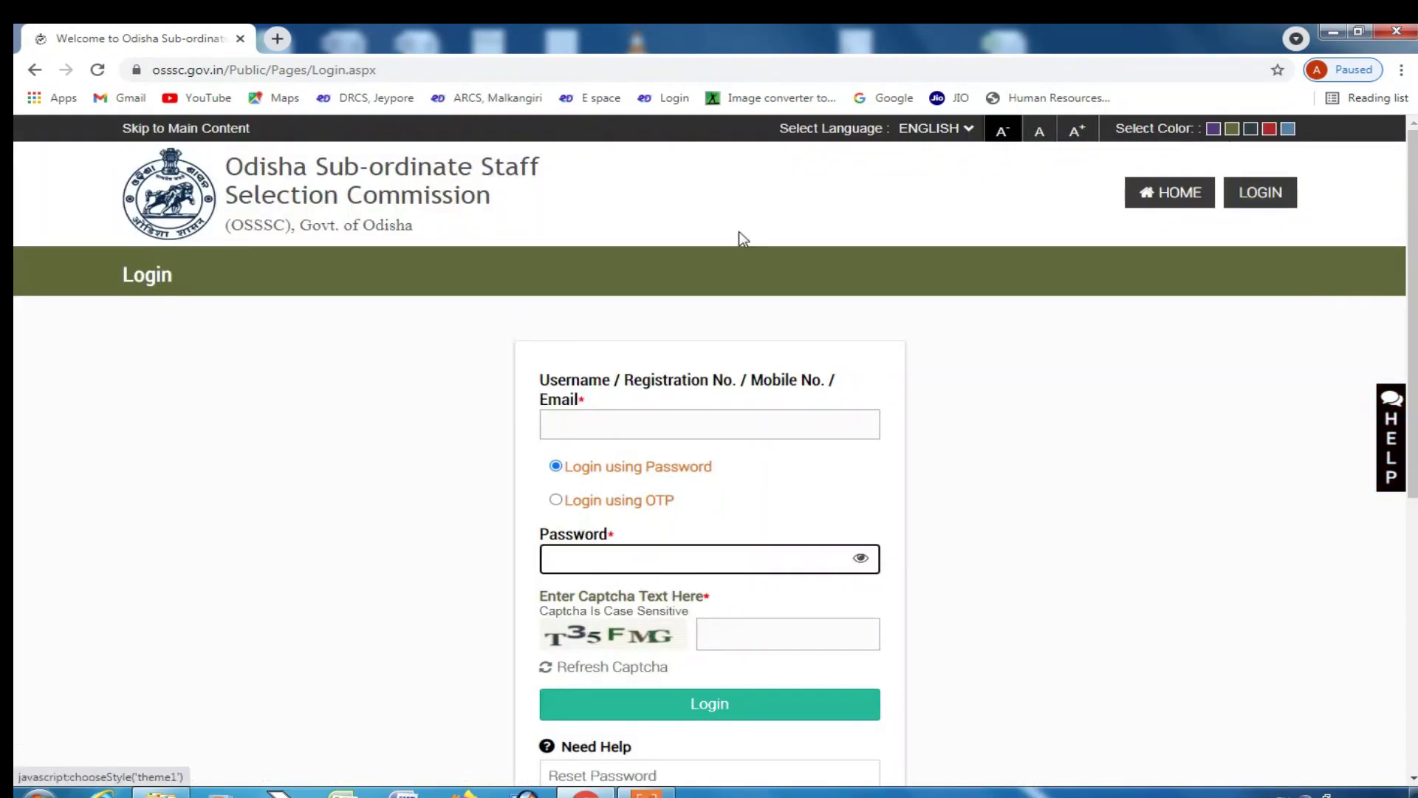
click(665, 419)
scroll(697, 580, down, 2)
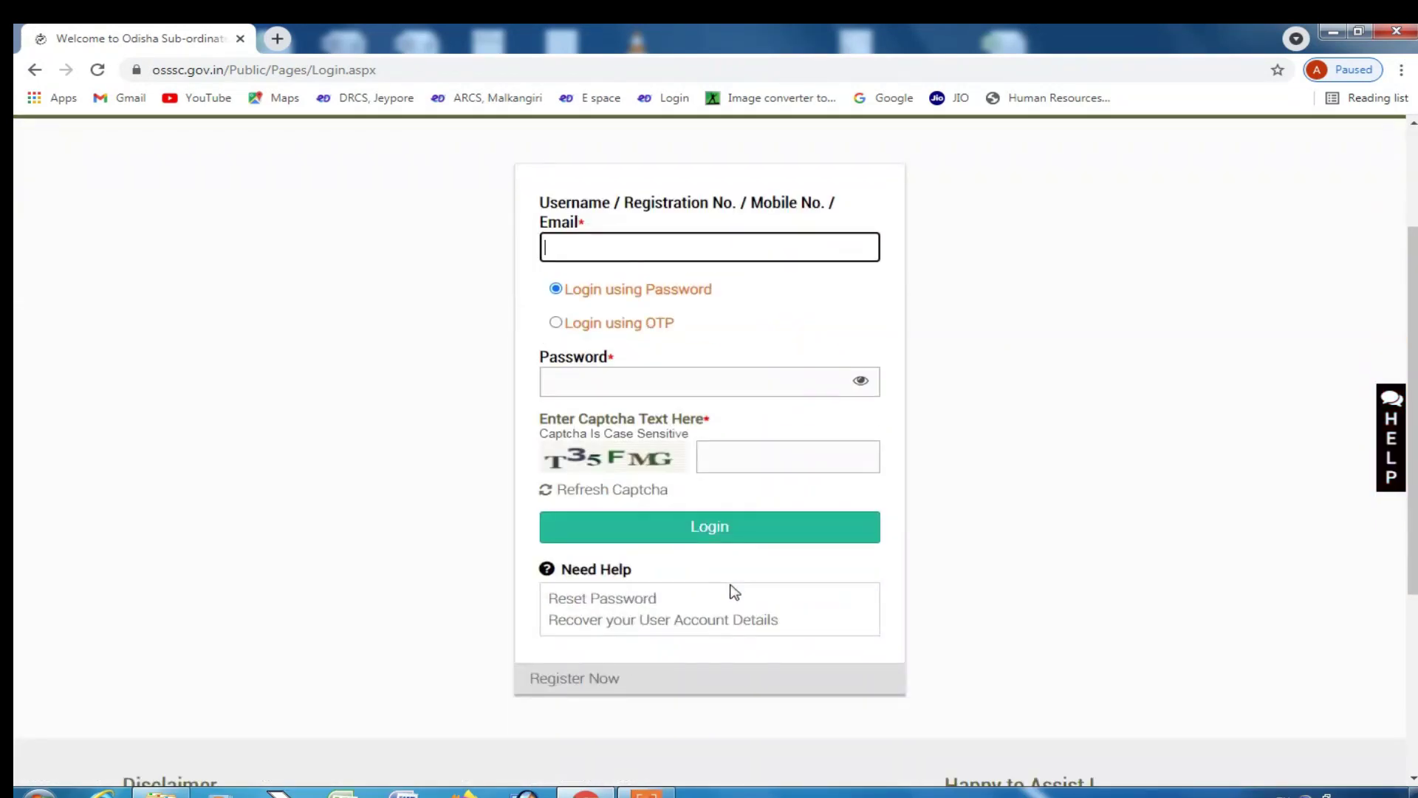
scroll(737, 583, up, 2)
click(277, 38)
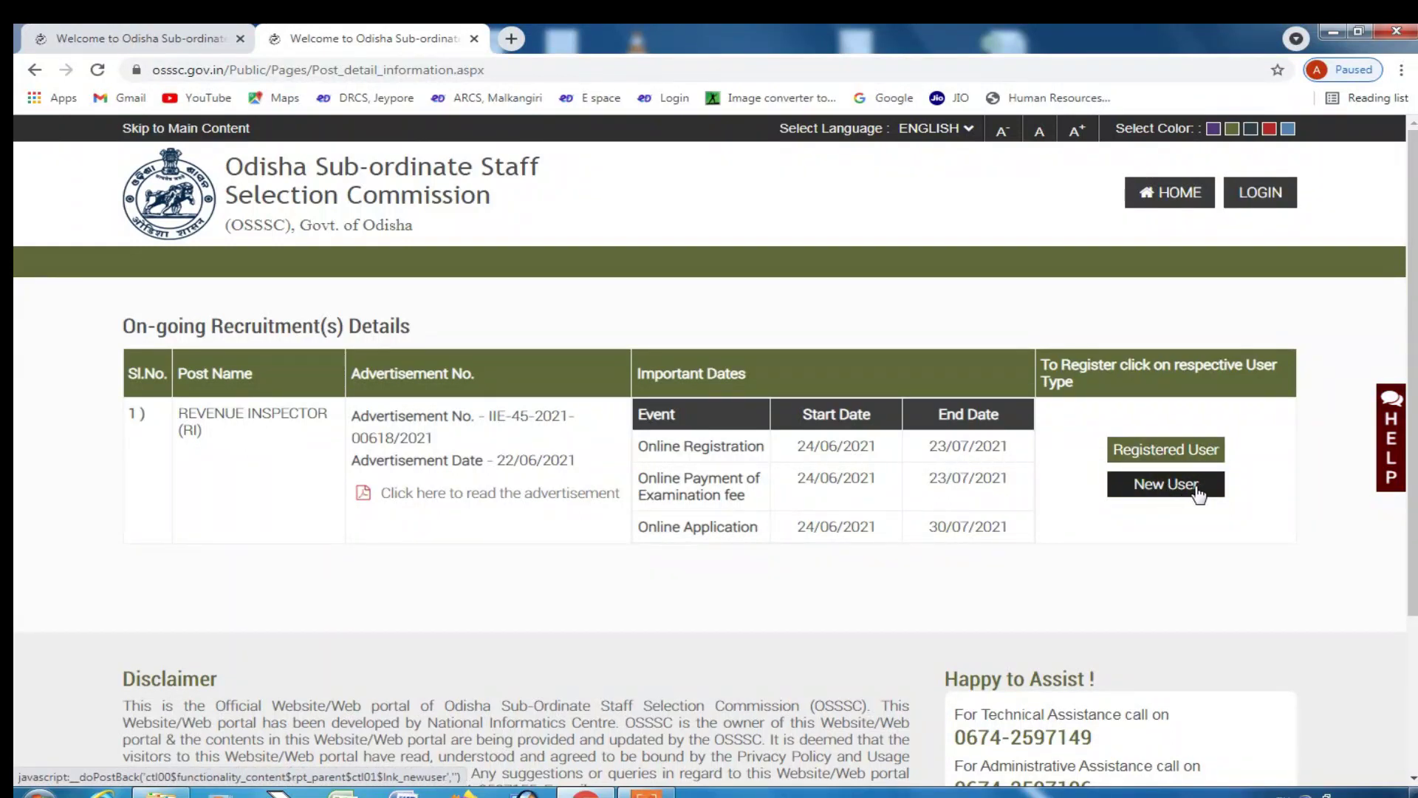
click(1161, 488)
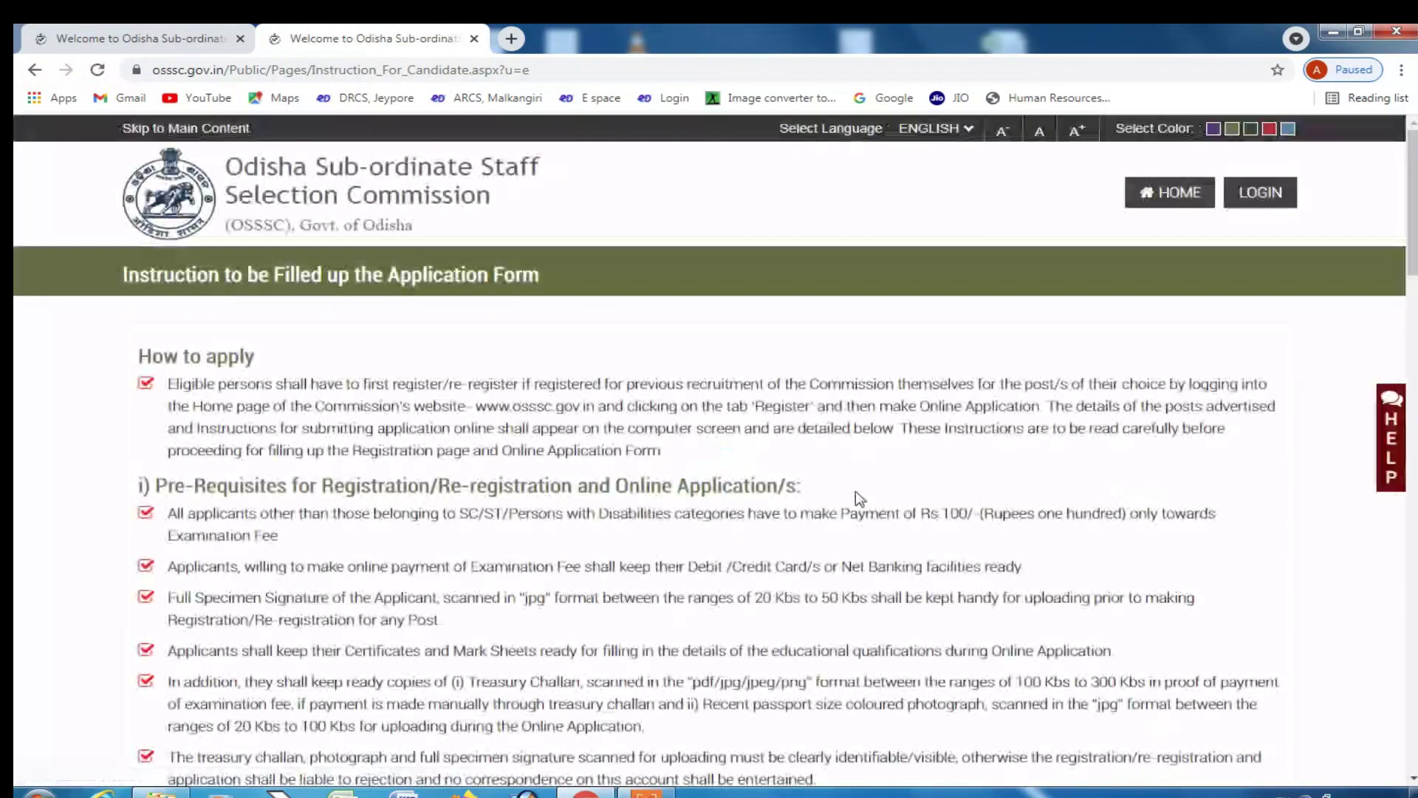
click(1256, 194)
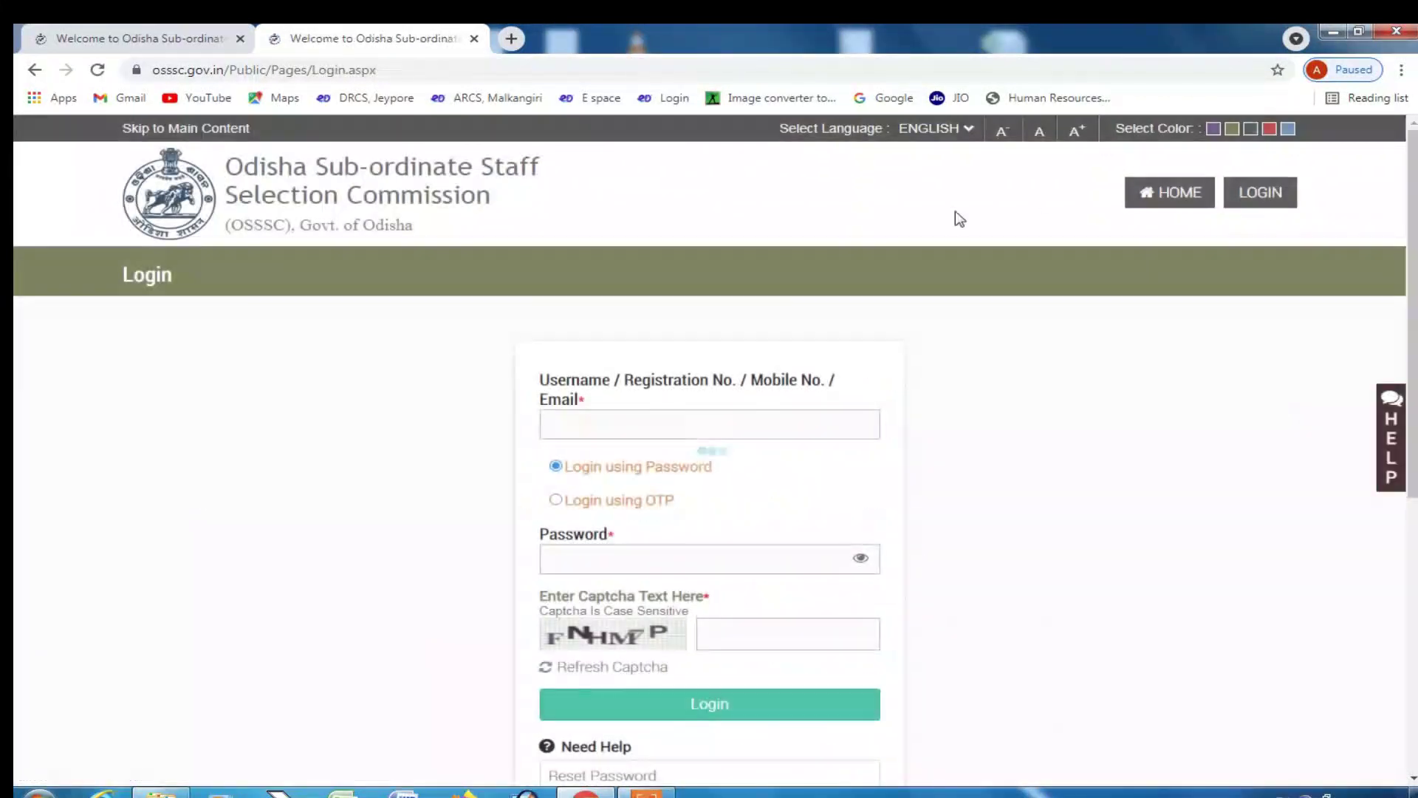
click(180, 30)
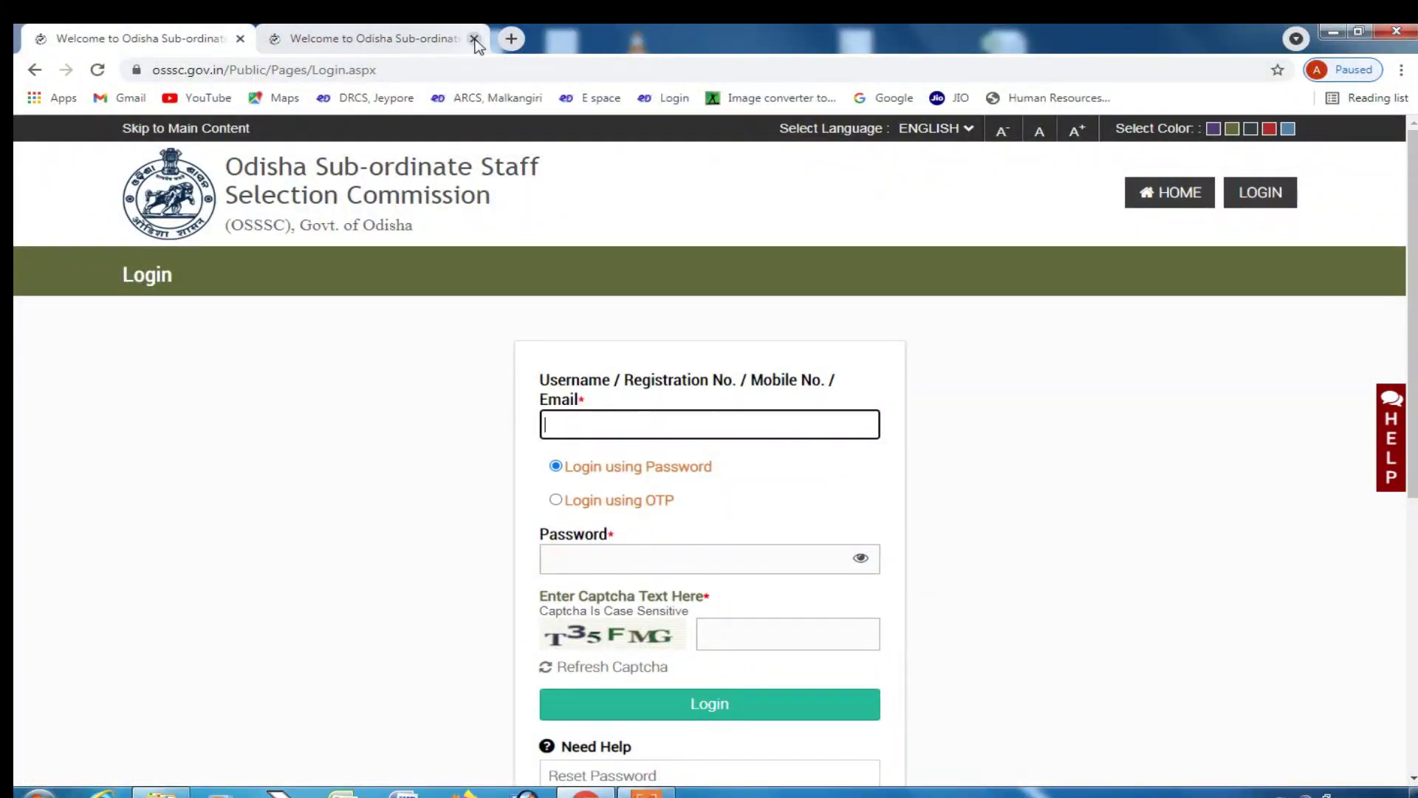
click(474, 38)
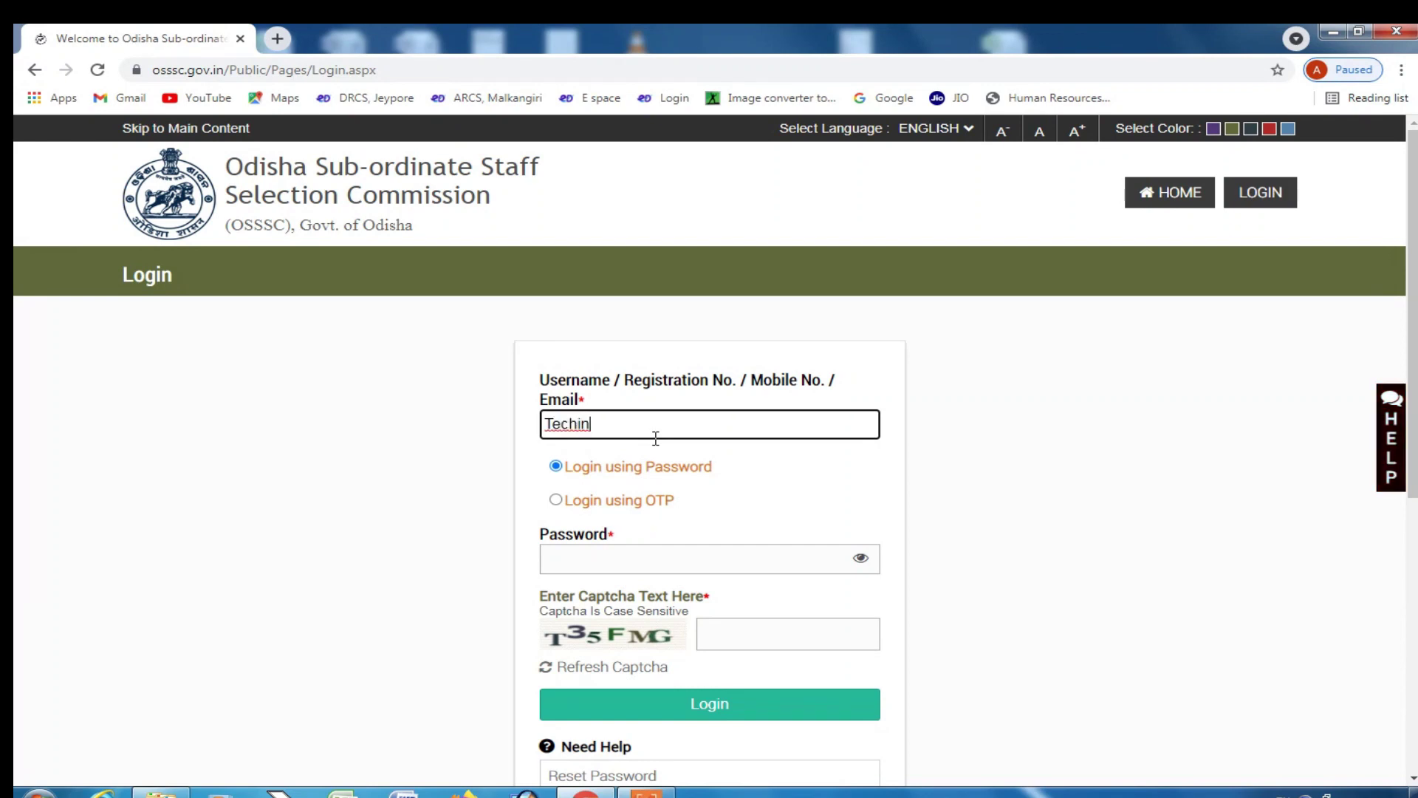
- Log in with the applicant's username, account password and the displayed captcha text
text(2)
click(647, 559)
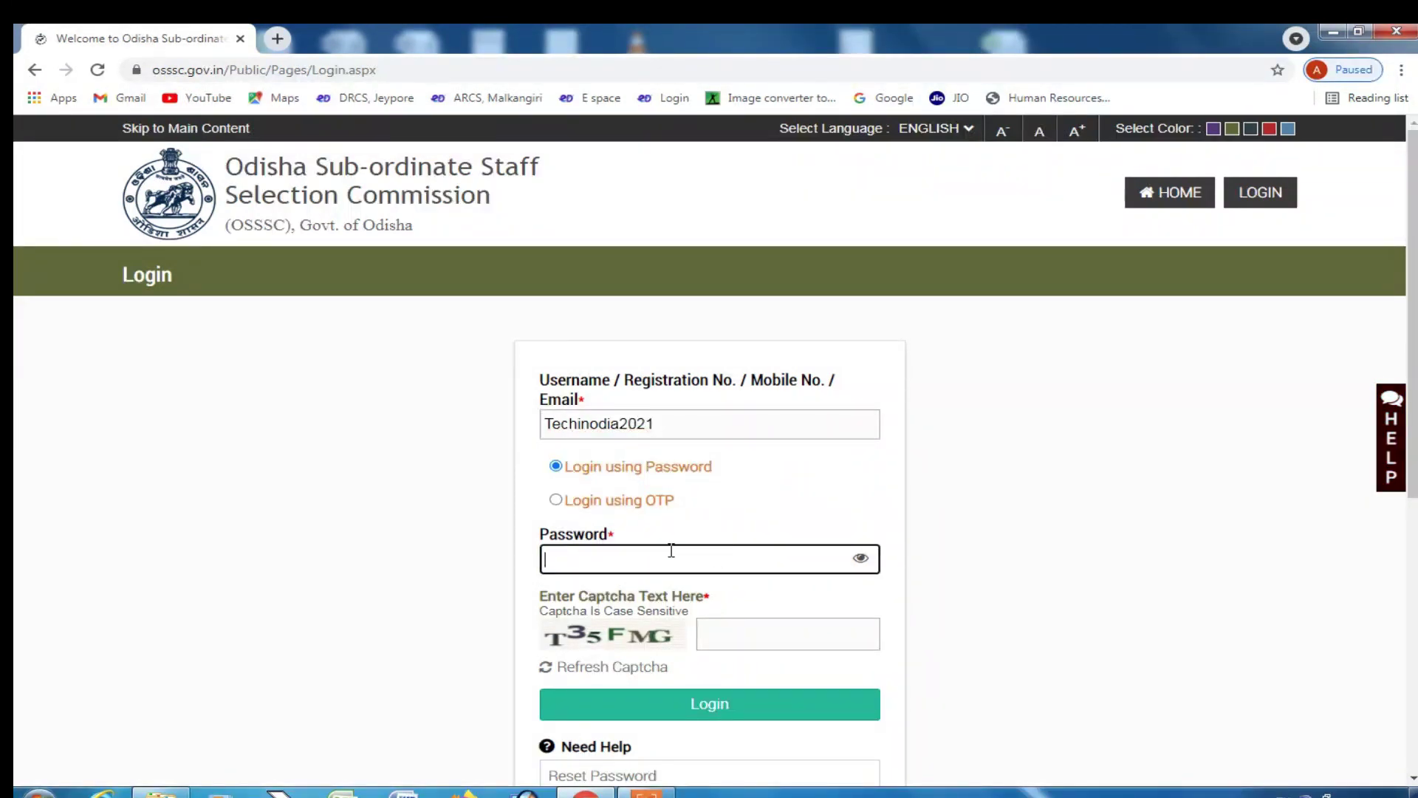
scroll(671, 551, down, 1)
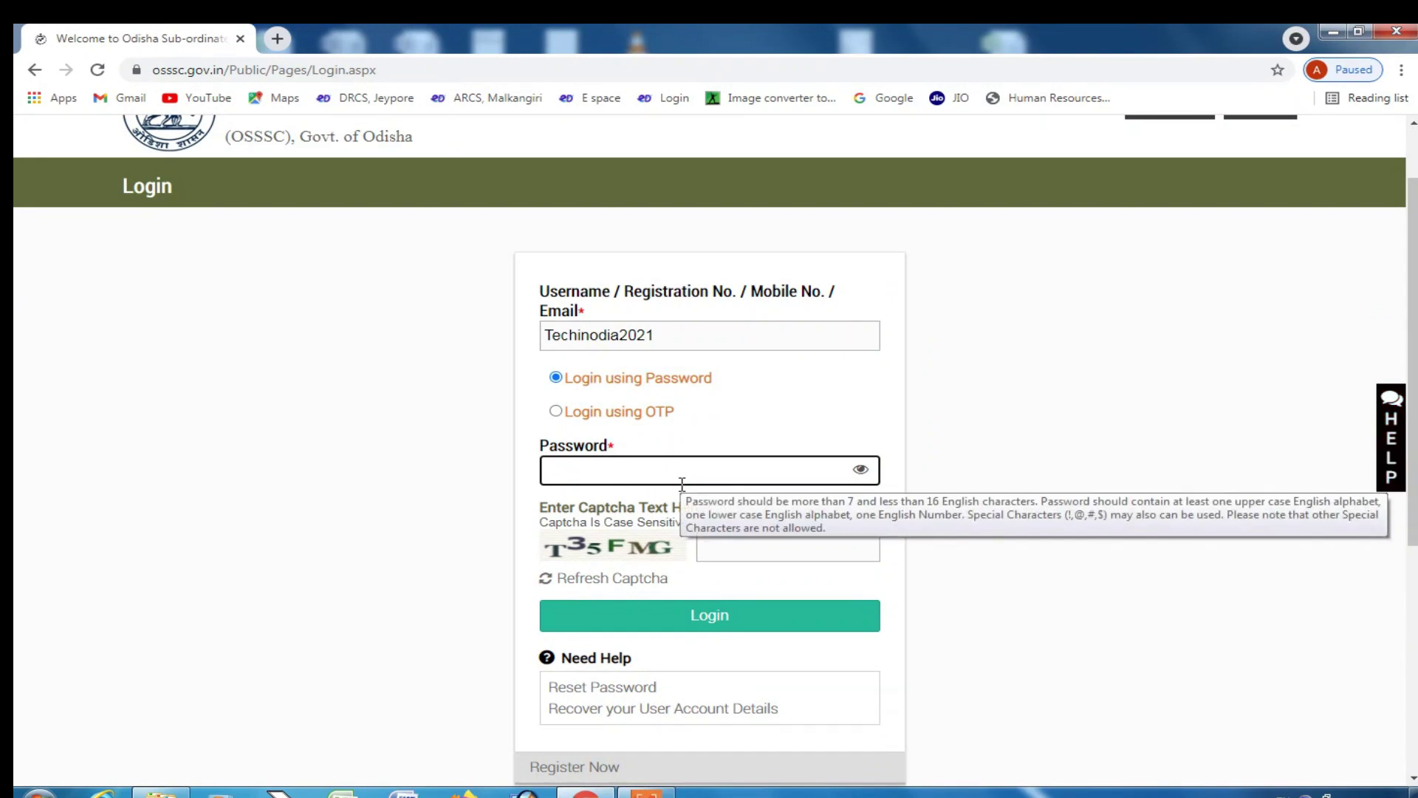
click(682, 484)
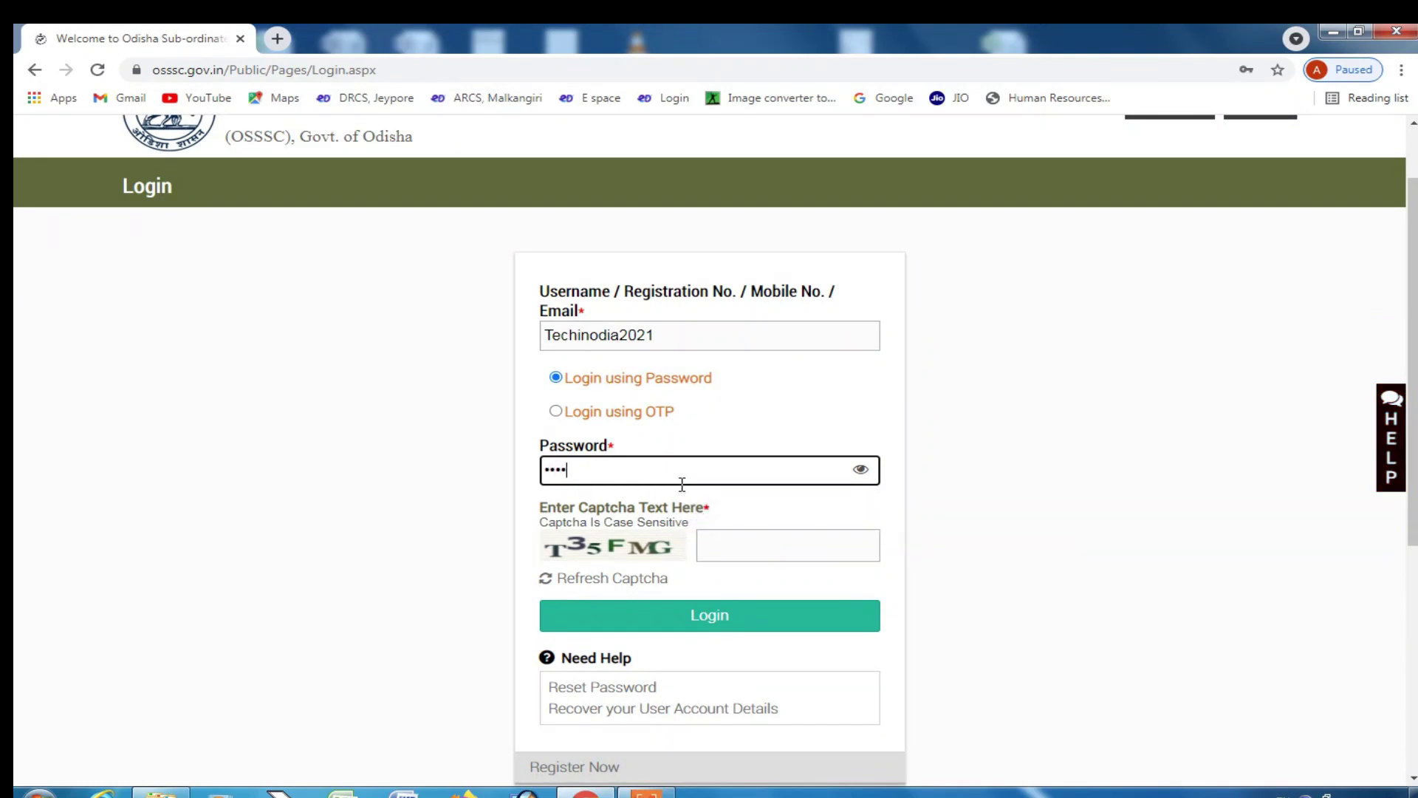
click(733, 544)
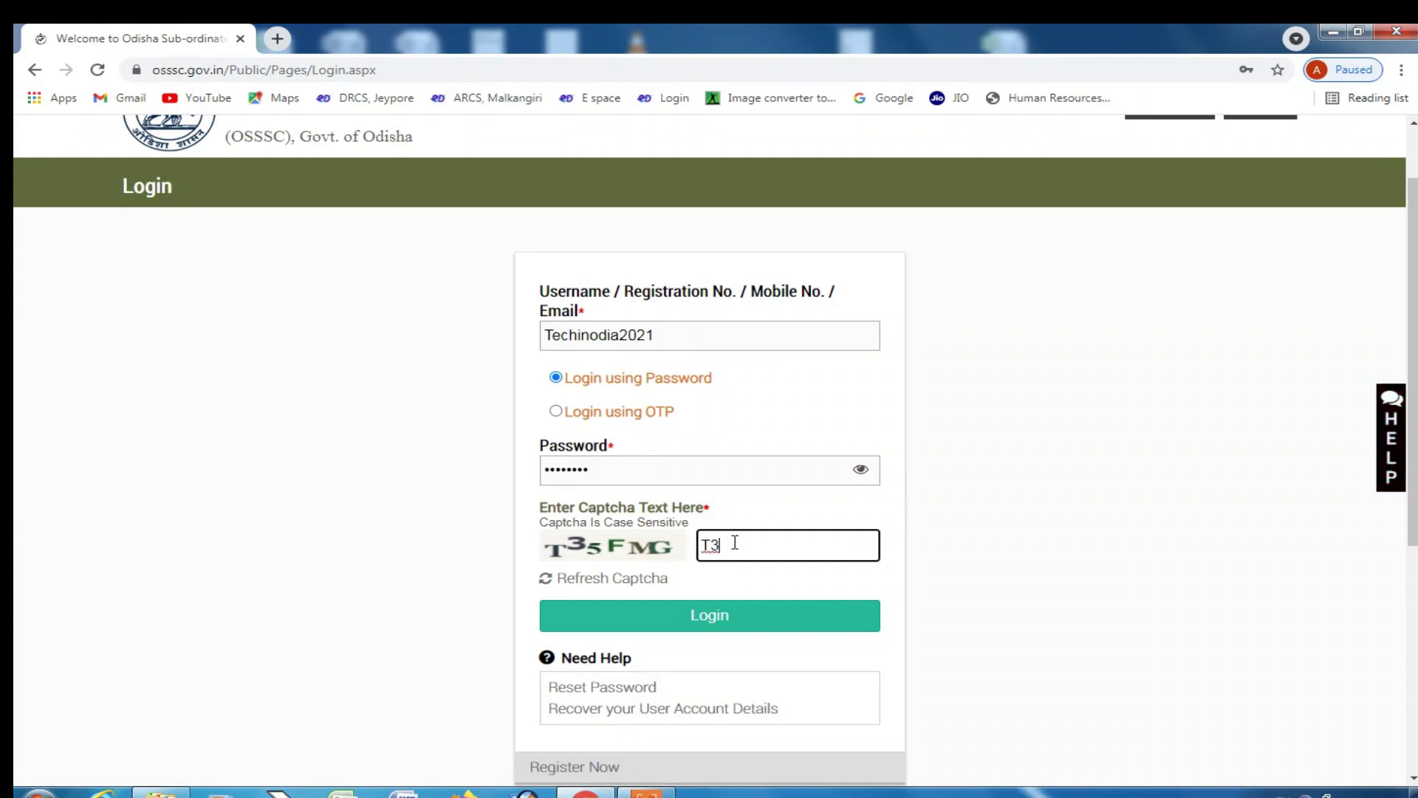
text(T35FMG)
click(773, 623)
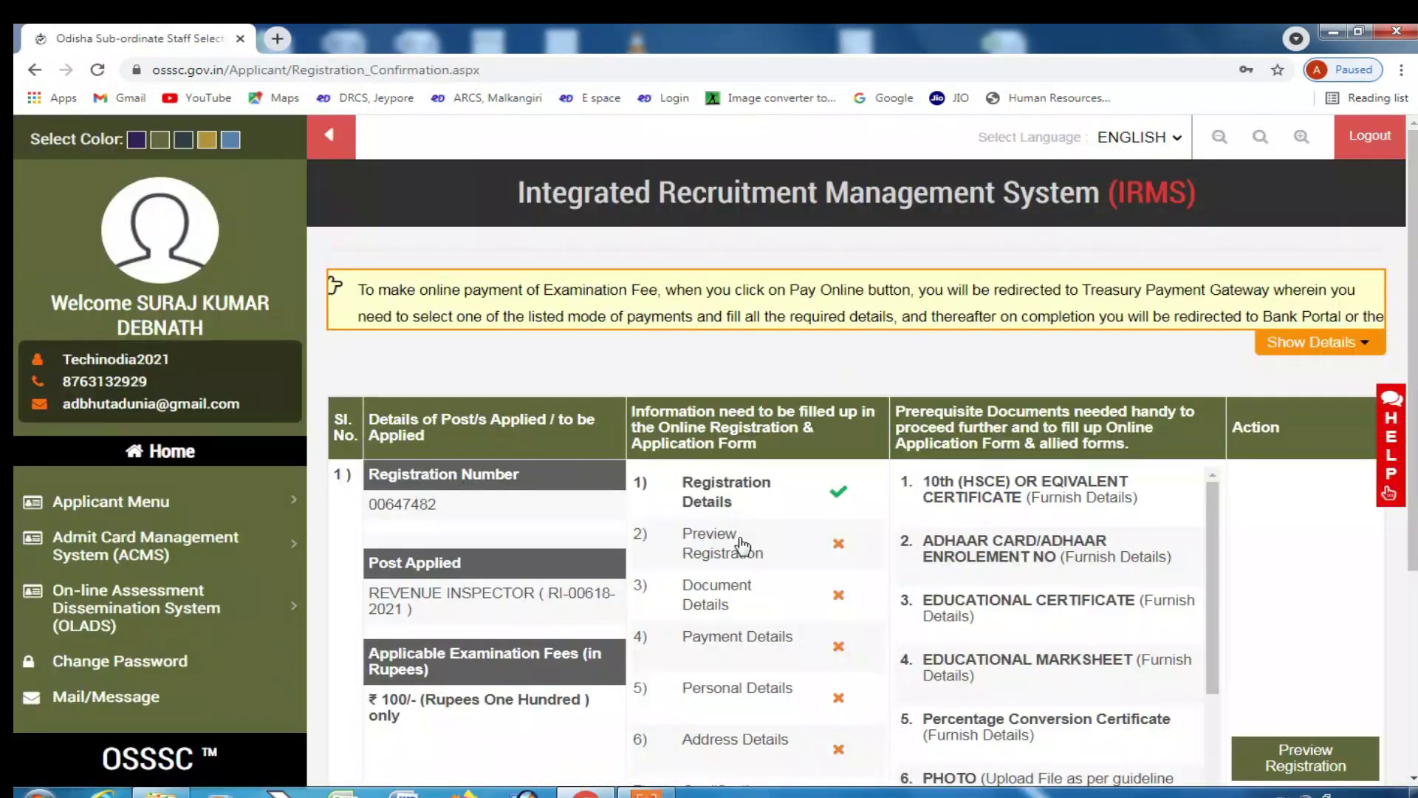
- Review the Revenue Inspector row in the IRMS status table and open Preview Registration
scroll(742, 547, down, 1)
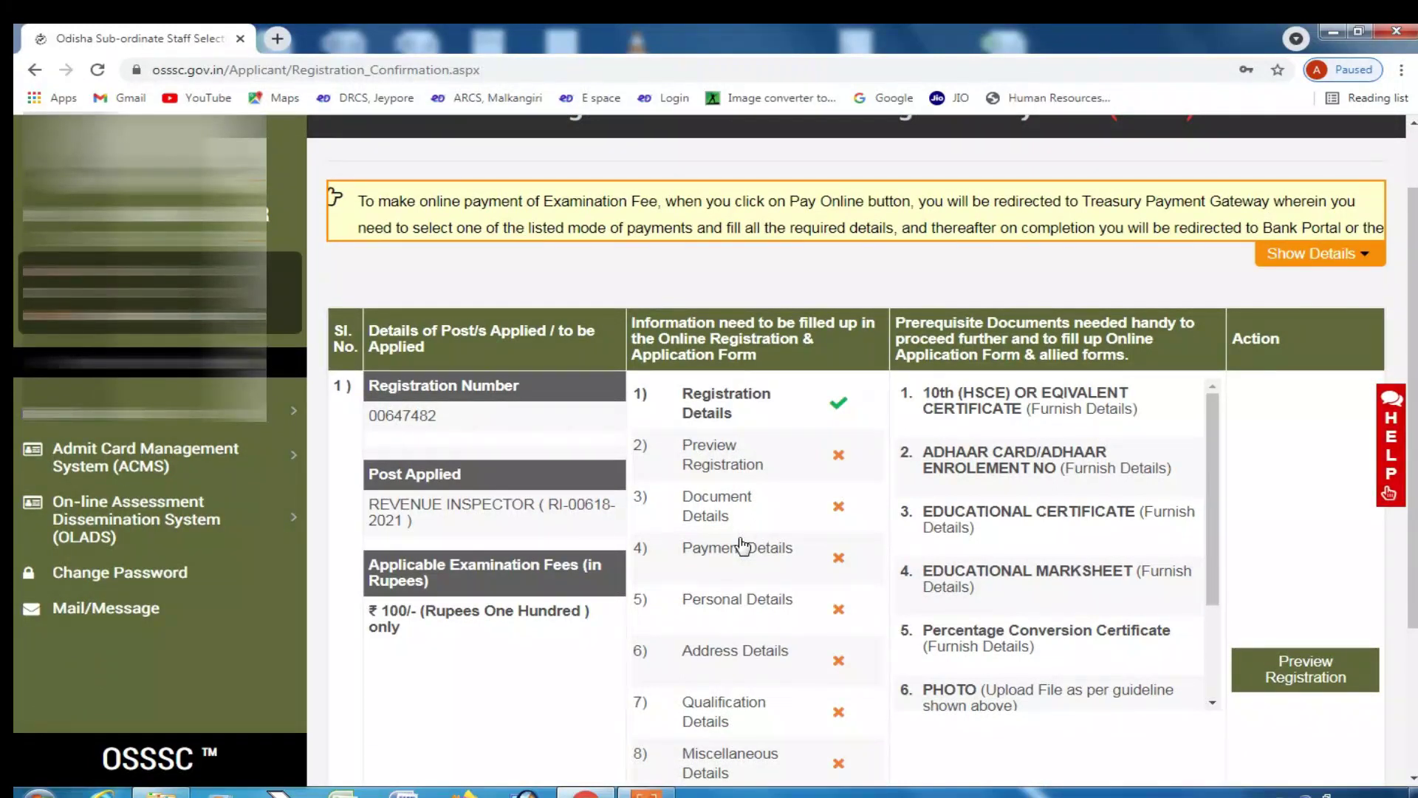
scroll(742, 547, down, 2)
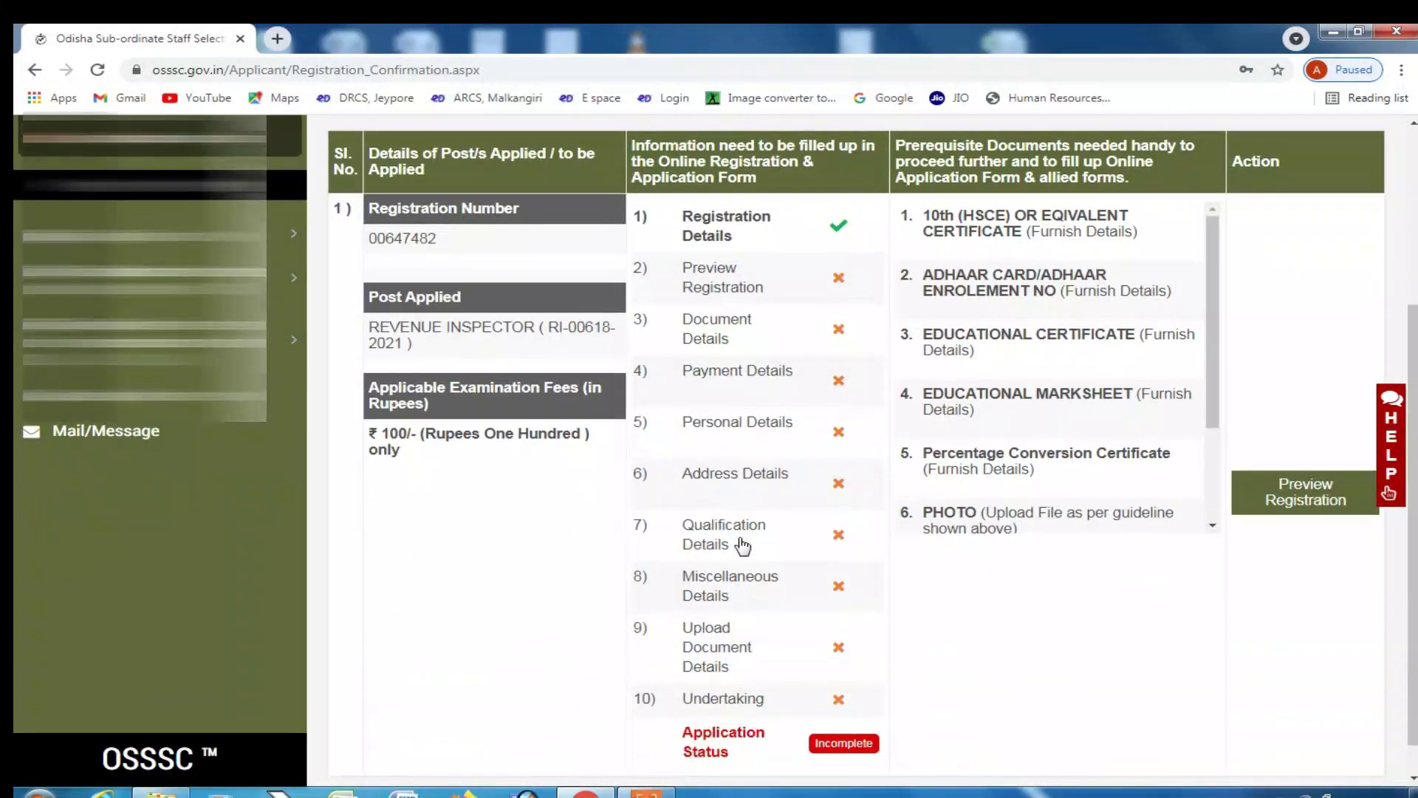
scroll(742, 546, up, 1)
scroll(710, 510, up, 1)
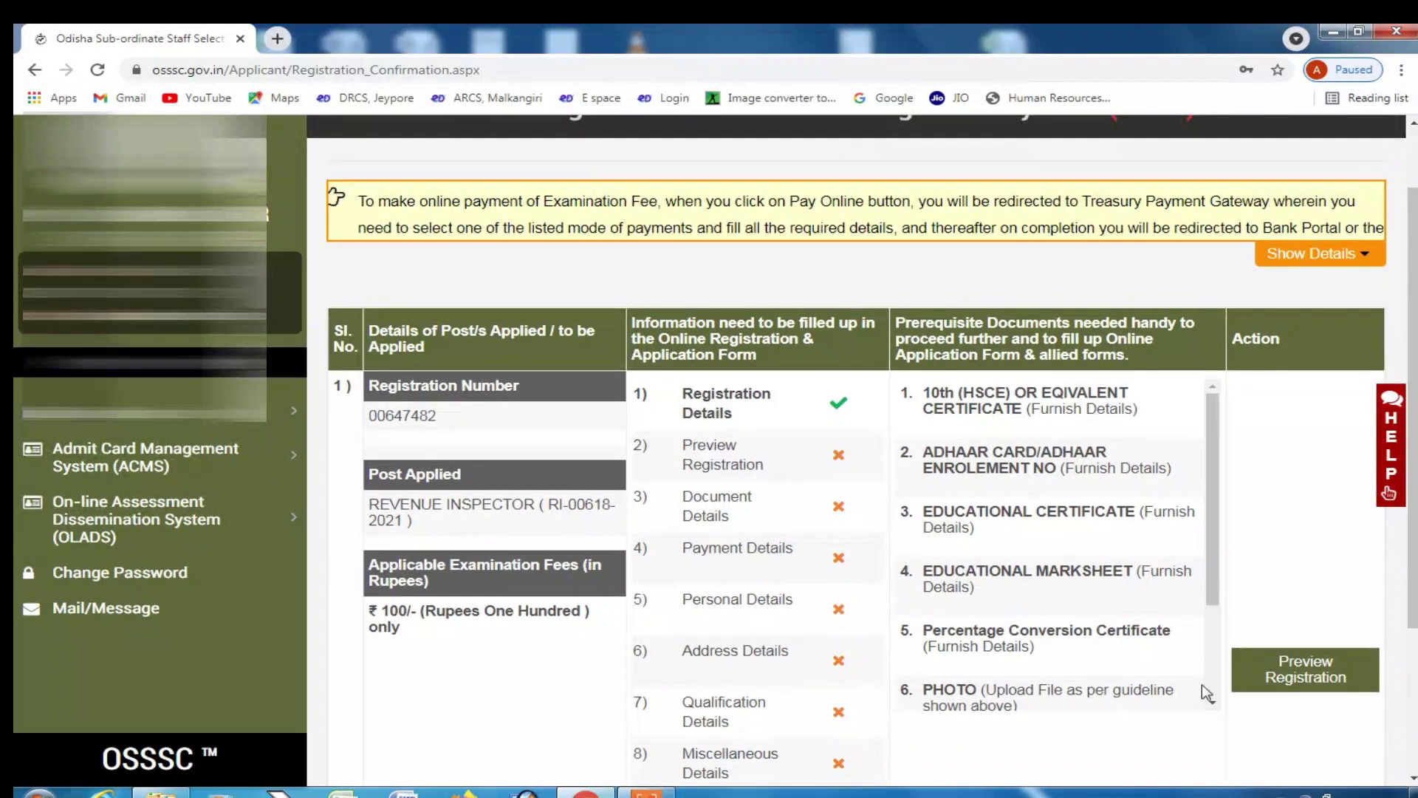
scroll(527, 336, down, 1)
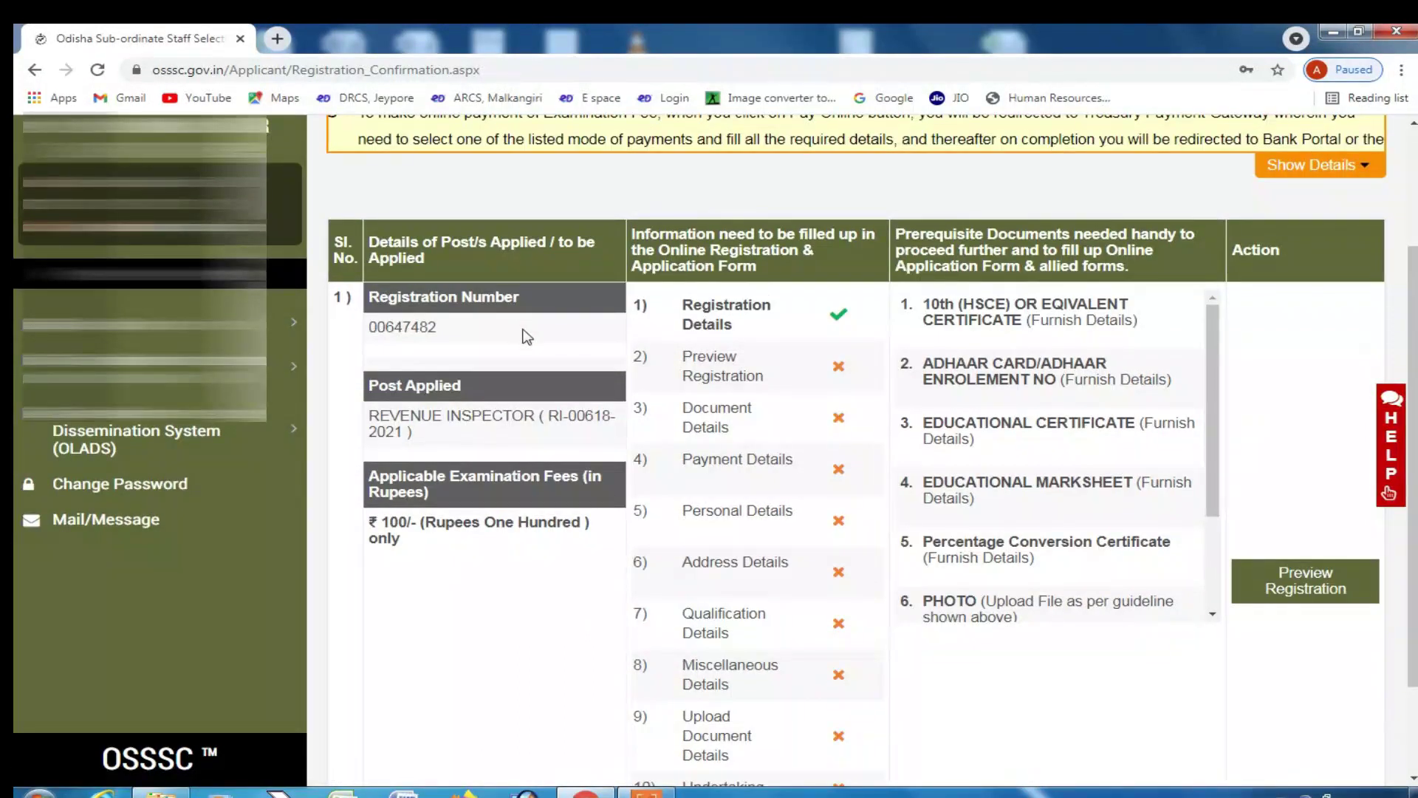
scroll(969, 349, up, 1)
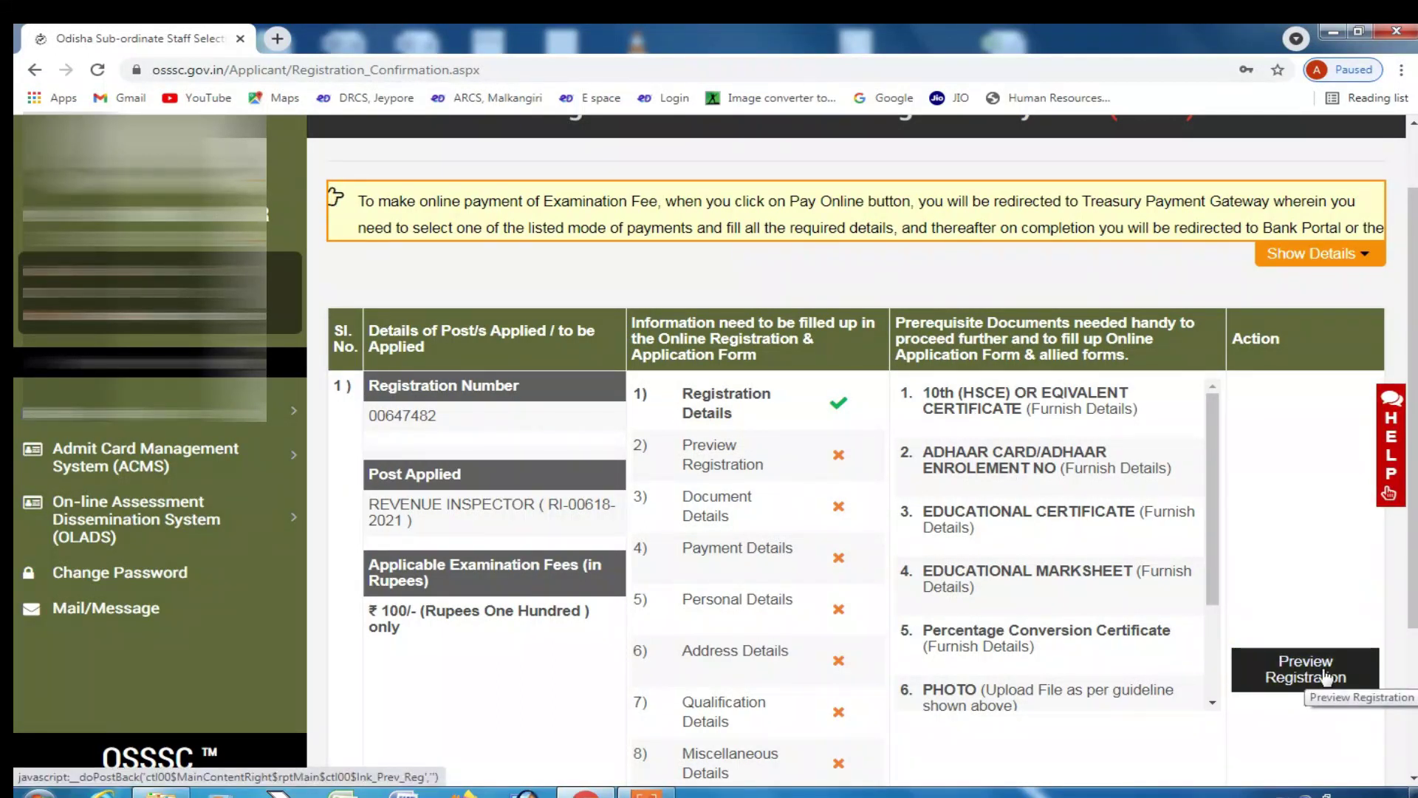
click(1328, 677)
- Open the Registration Preview, confirm it at the bottom, and accept the final submission warning
click(811, 168)
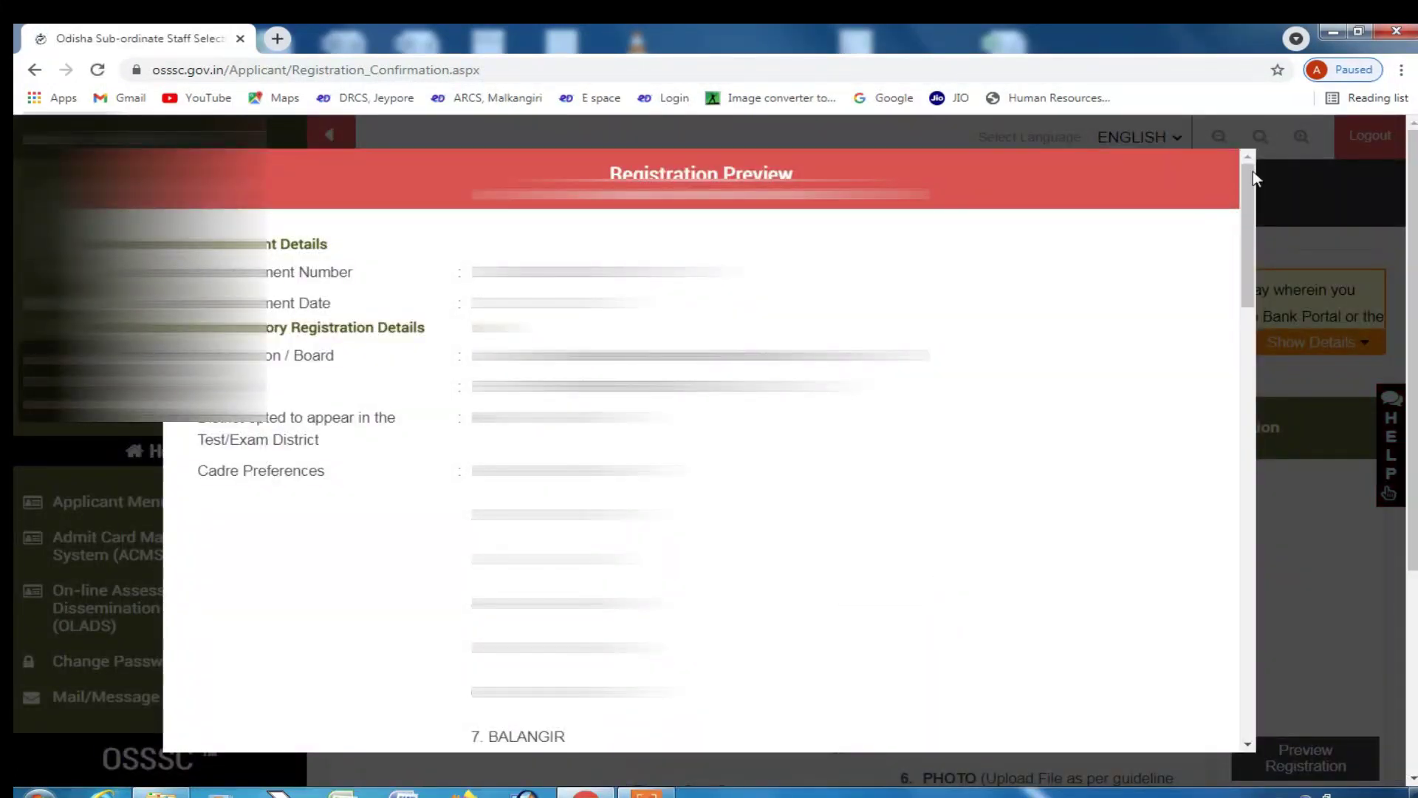
drag(1257, 303, 1262, 737)
click(1040, 727)
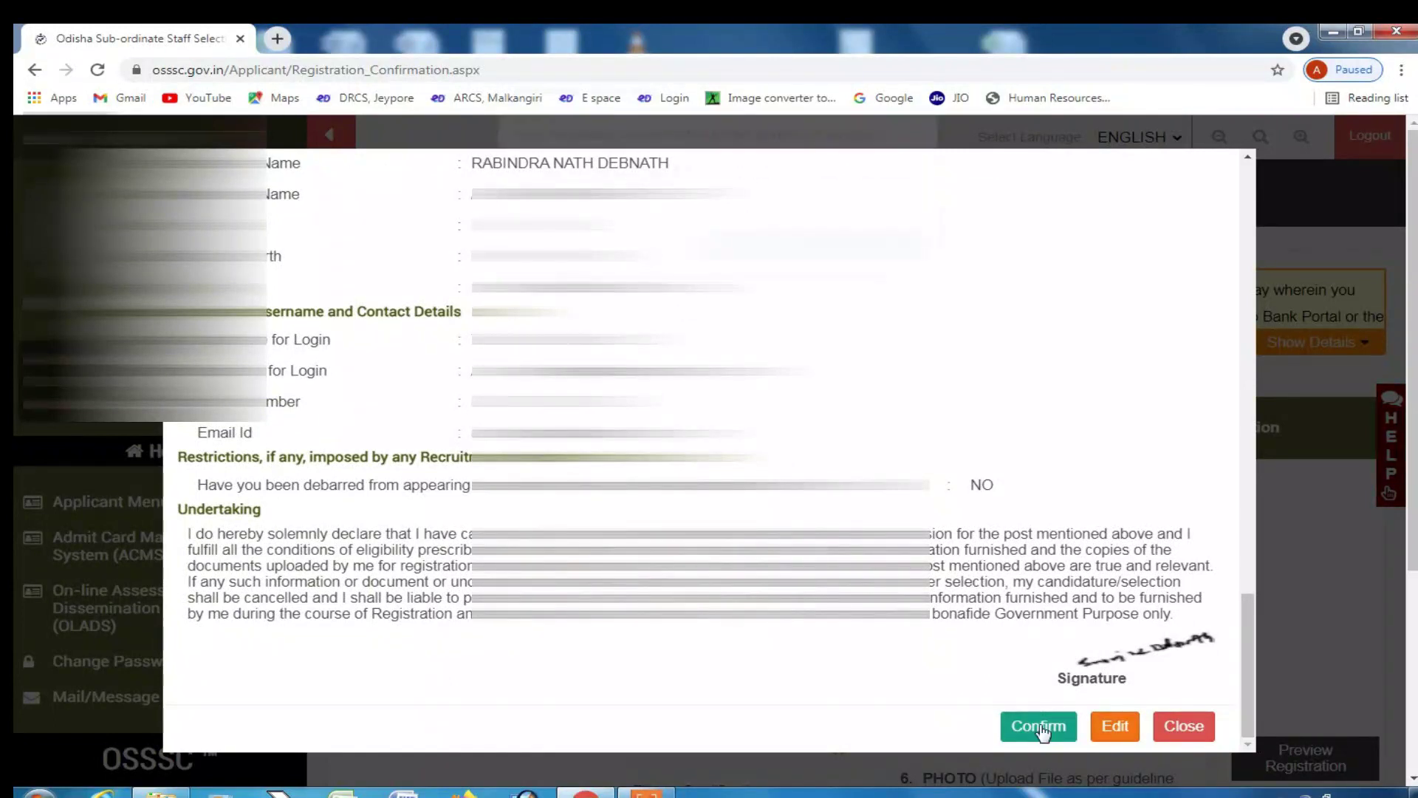
key(Return)
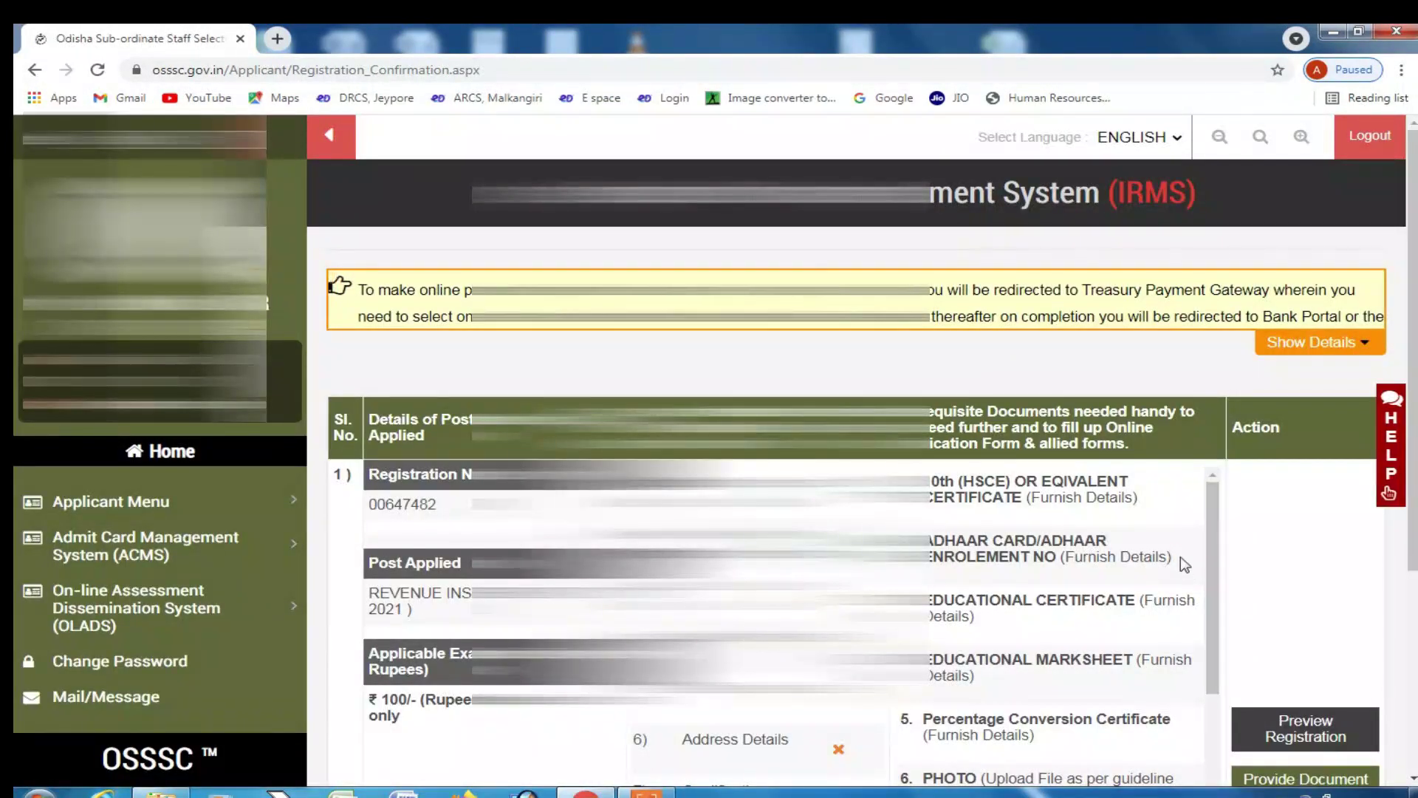
scroll(1180, 556, down, 2)
scroll(1214, 640, down, 2)
scroll(1323, 687, down, 3)
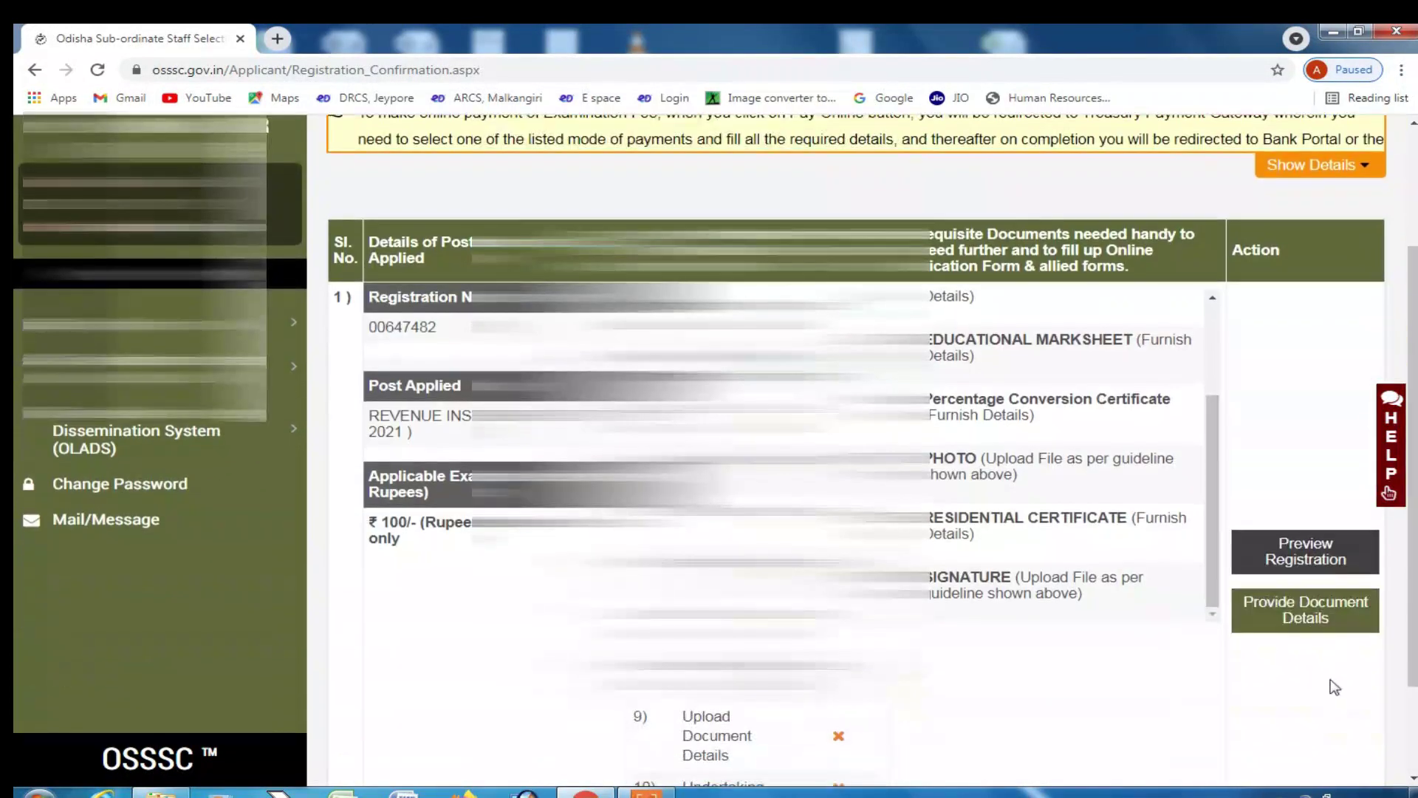
- Open the document details form and look over the ID proof type, date, Aadhaar and authority fields
click(1275, 615)
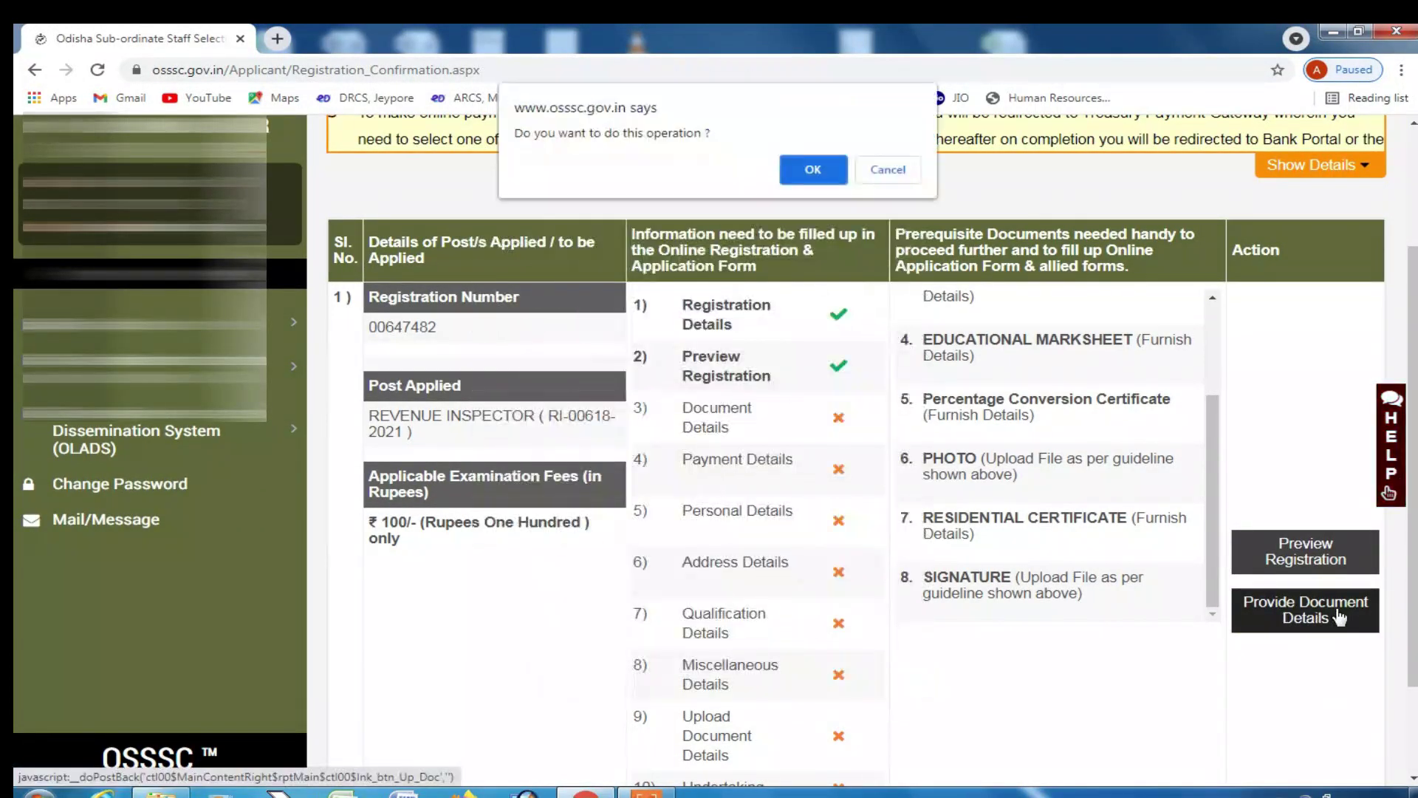
click(810, 171)
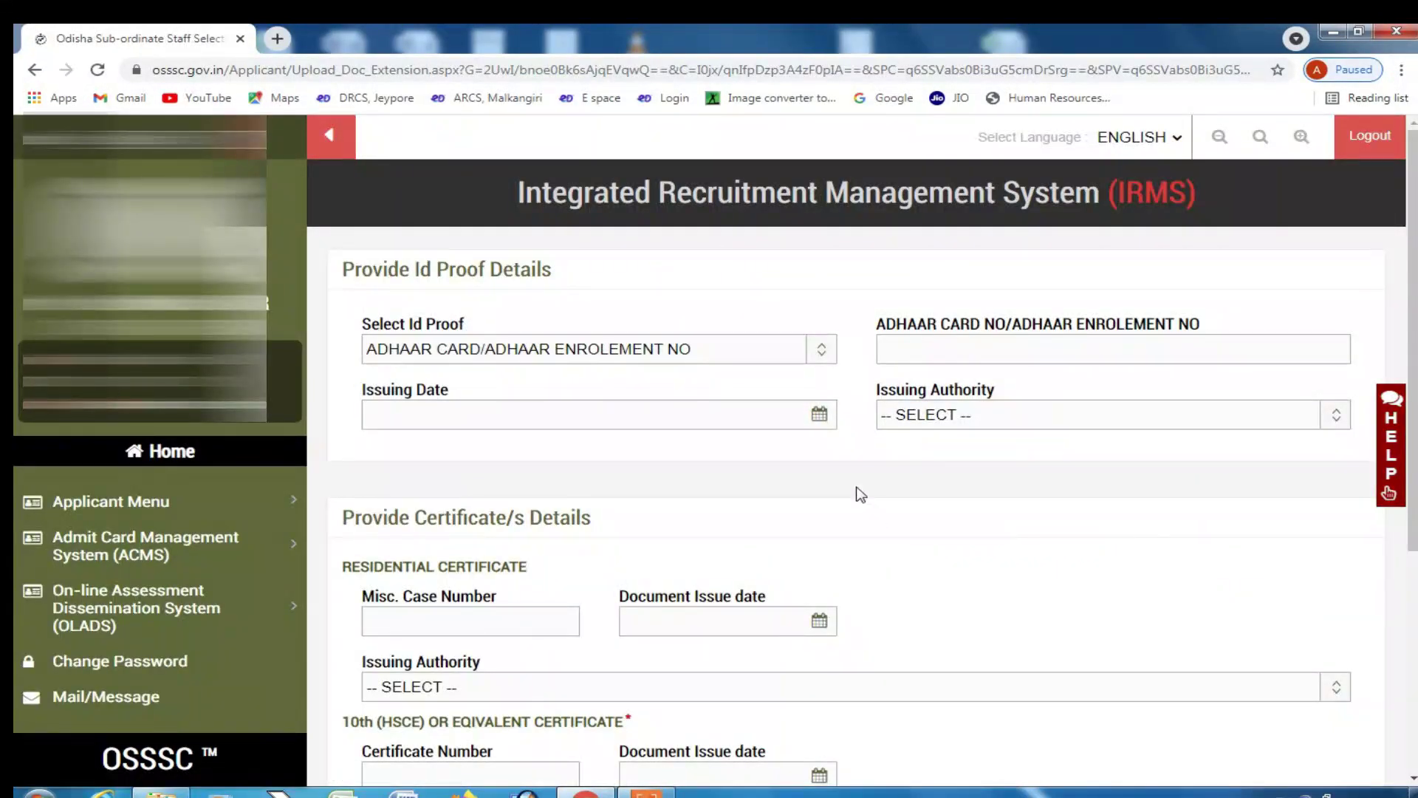
click(815, 361)
click(815, 360)
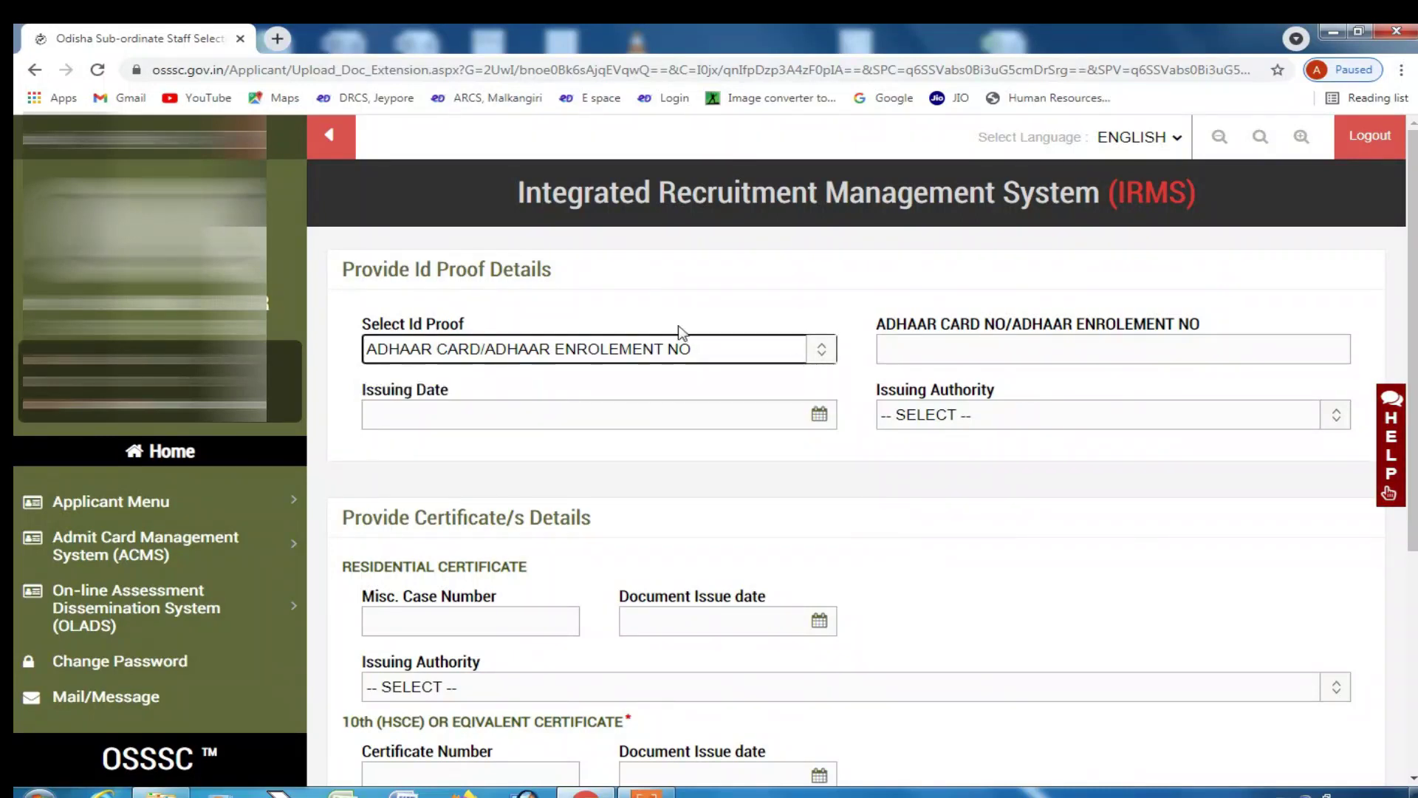
click(542, 409)
click(1013, 357)
click(1010, 418)
click(1029, 555)
- Look over the residential certificate case number, issue date and issuing authority fields
scroll(760, 513, down, 2)
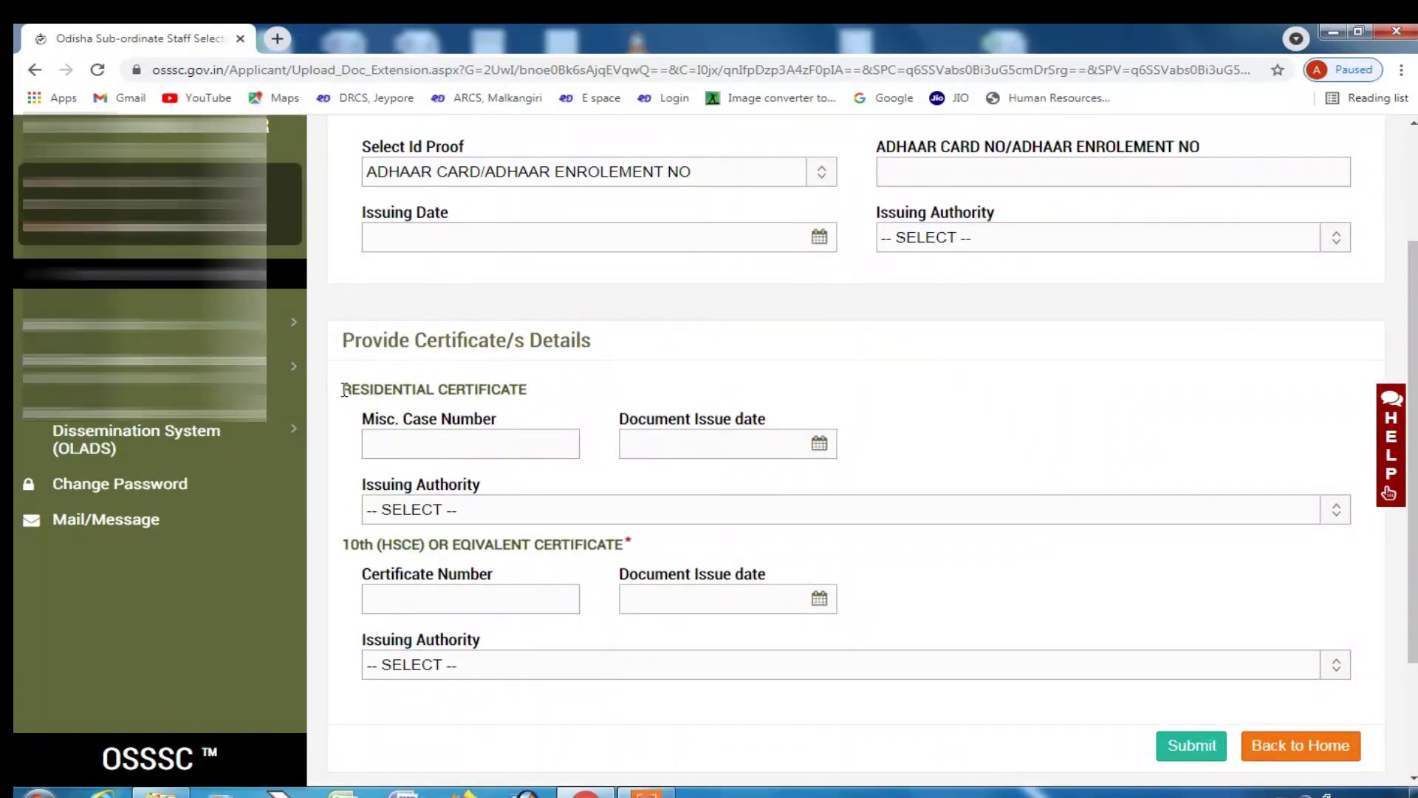
drag(342, 390, 530, 397)
click(530, 450)
click(732, 446)
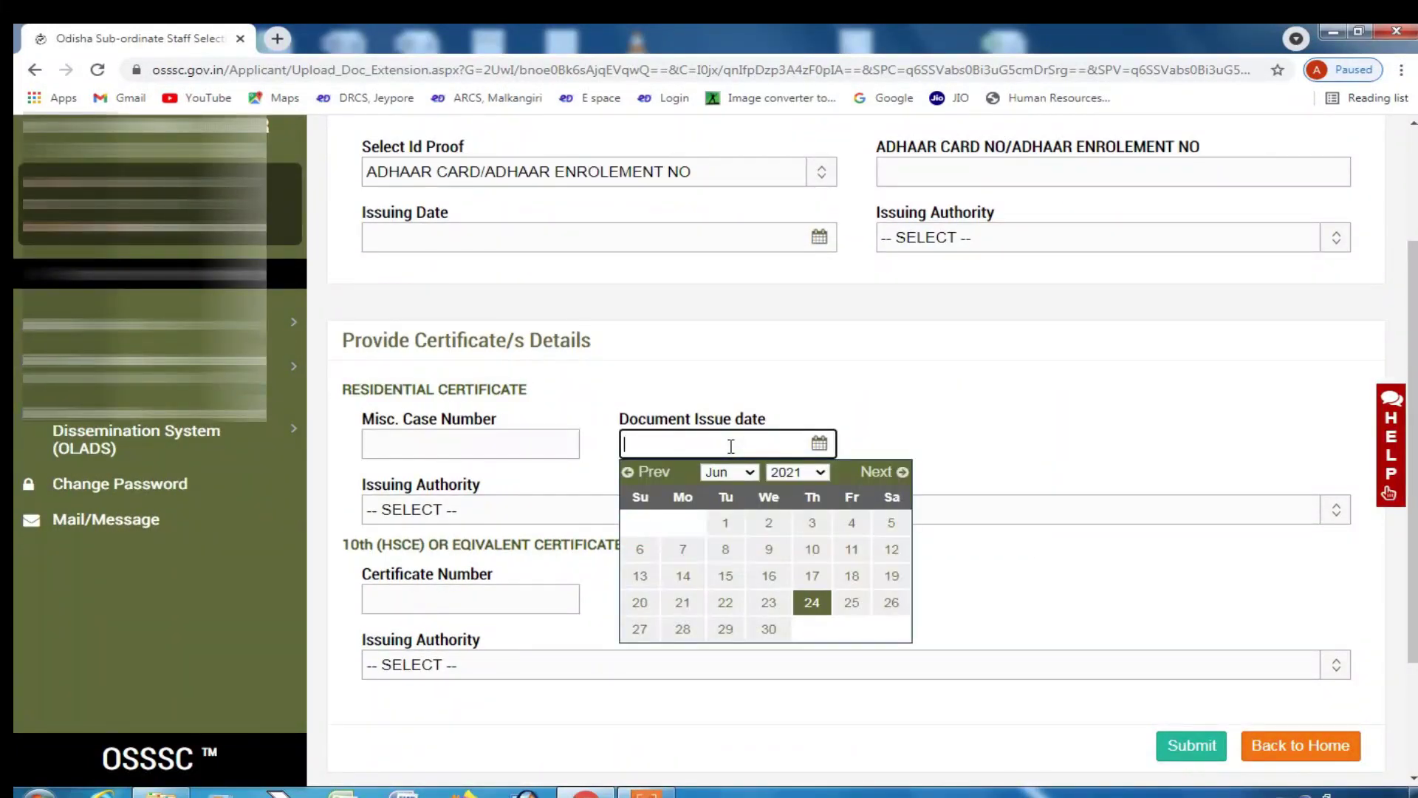
click(1027, 411)
scroll(633, 525, down, 2)
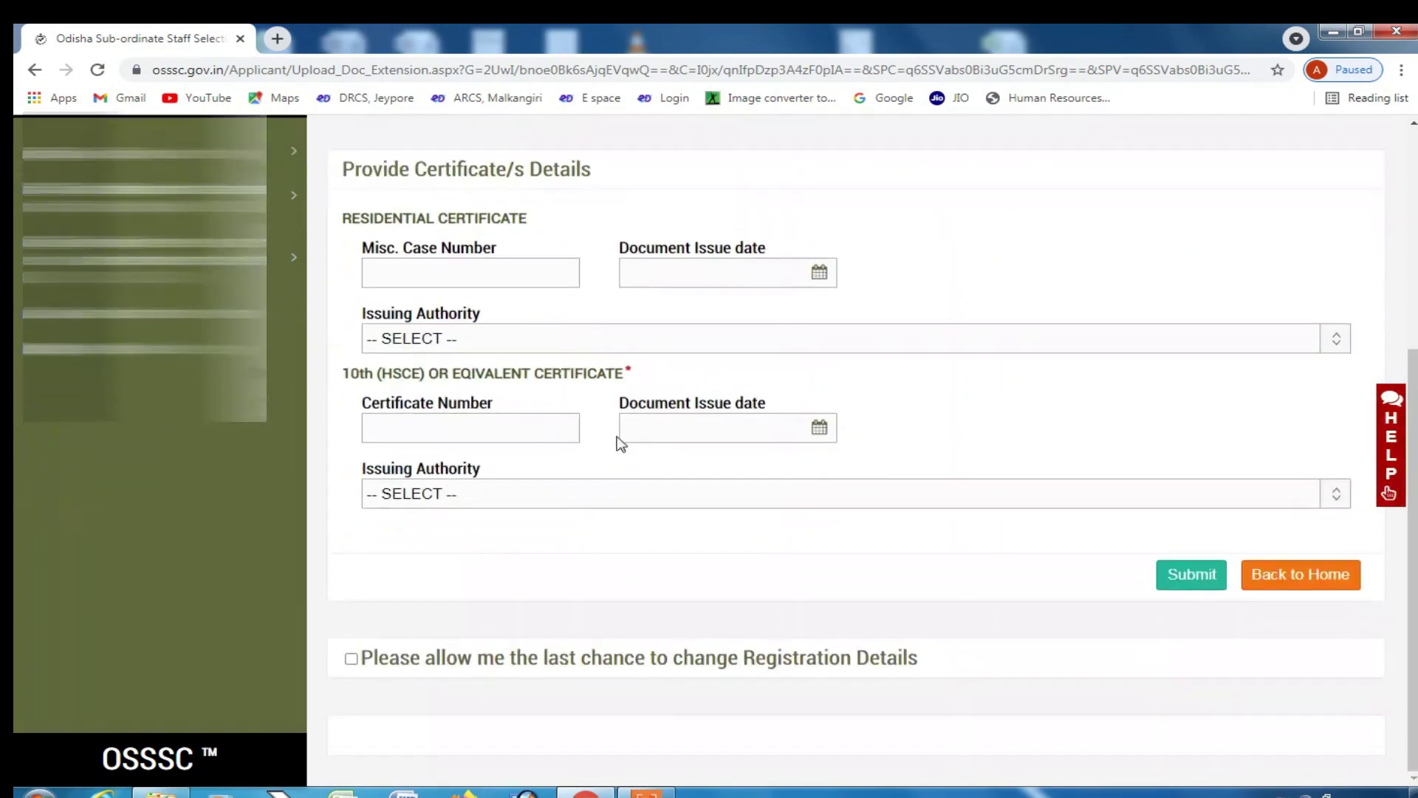
click(618, 342)
click(618, 342)
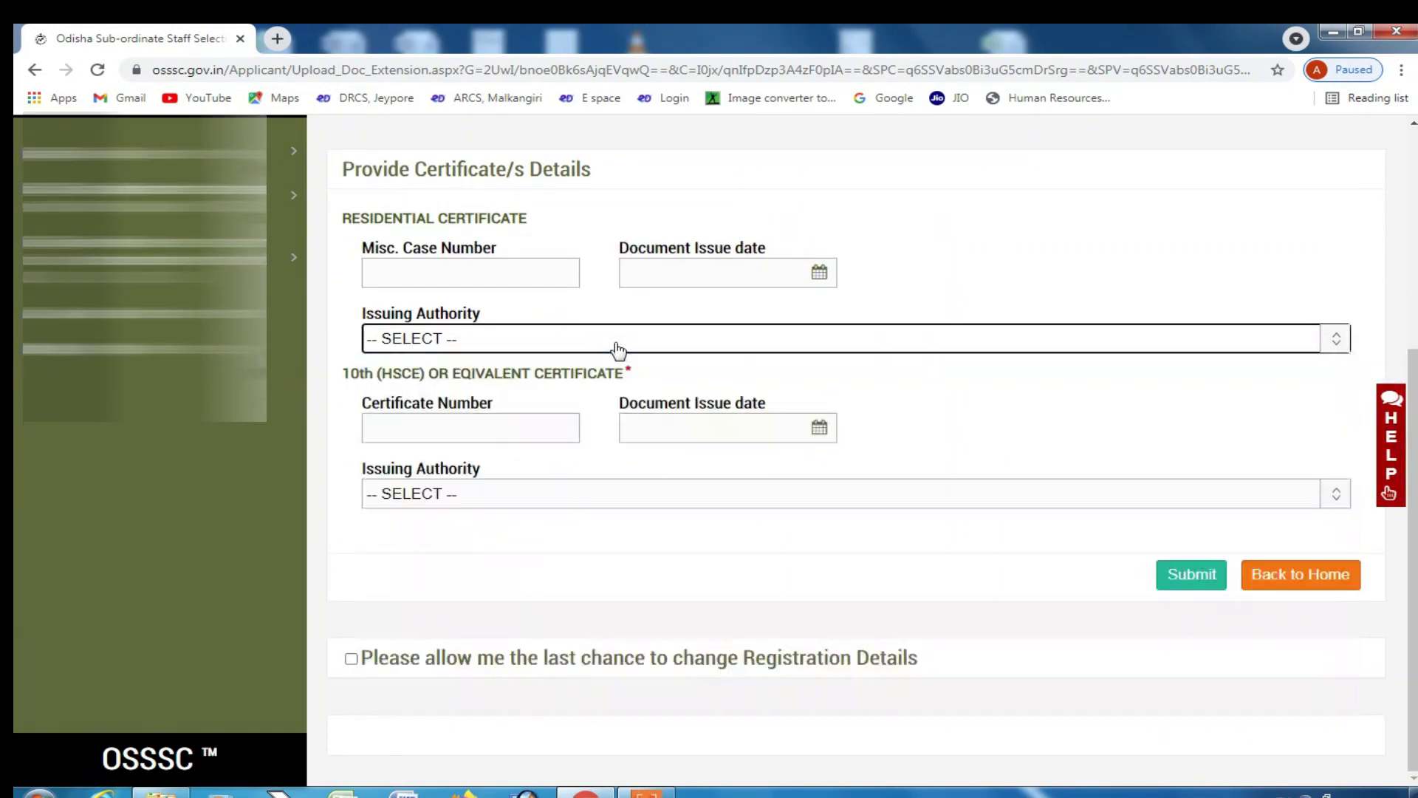
- Choose Board Of Secondary Education, Odisha as the 10th certificate's issuing authority
click(490, 418)
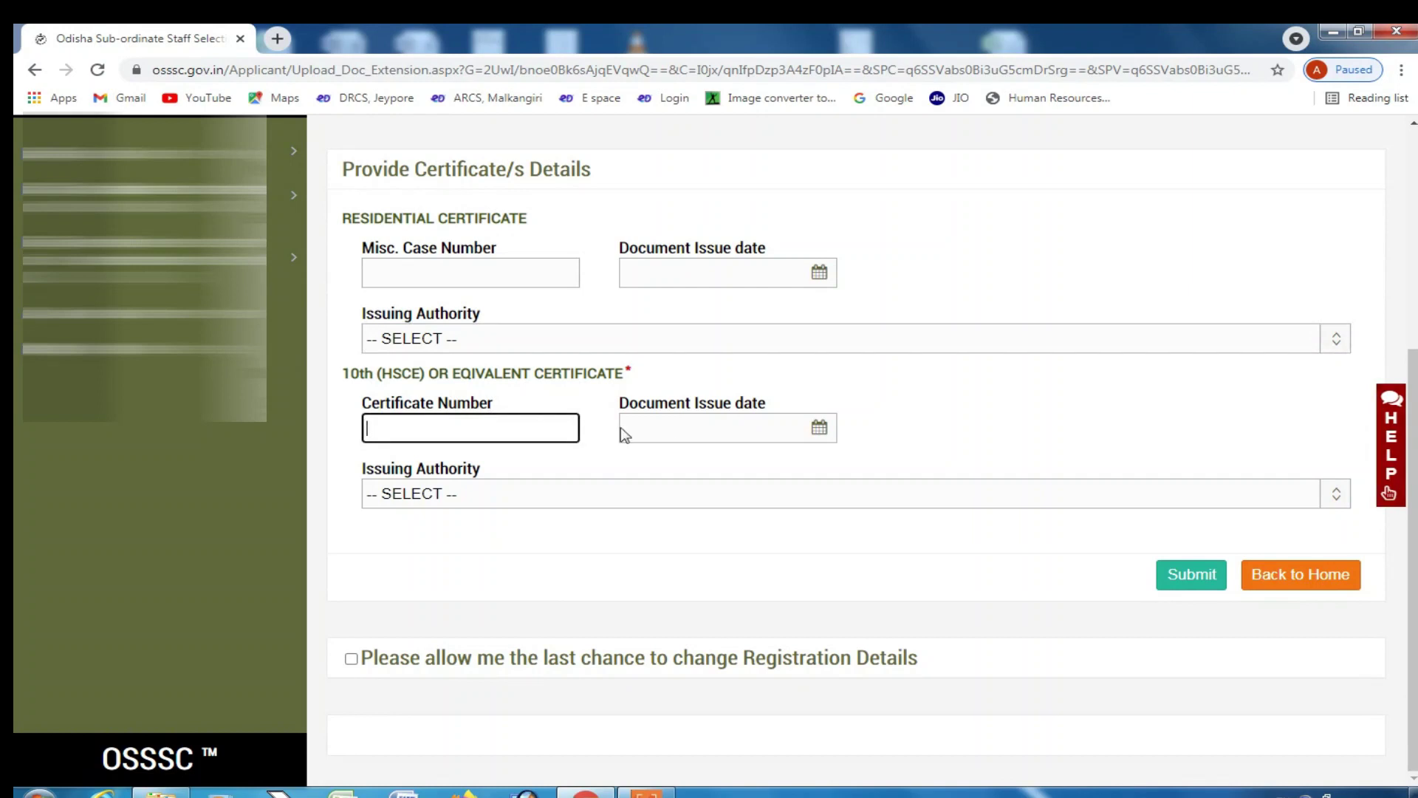
click(674, 428)
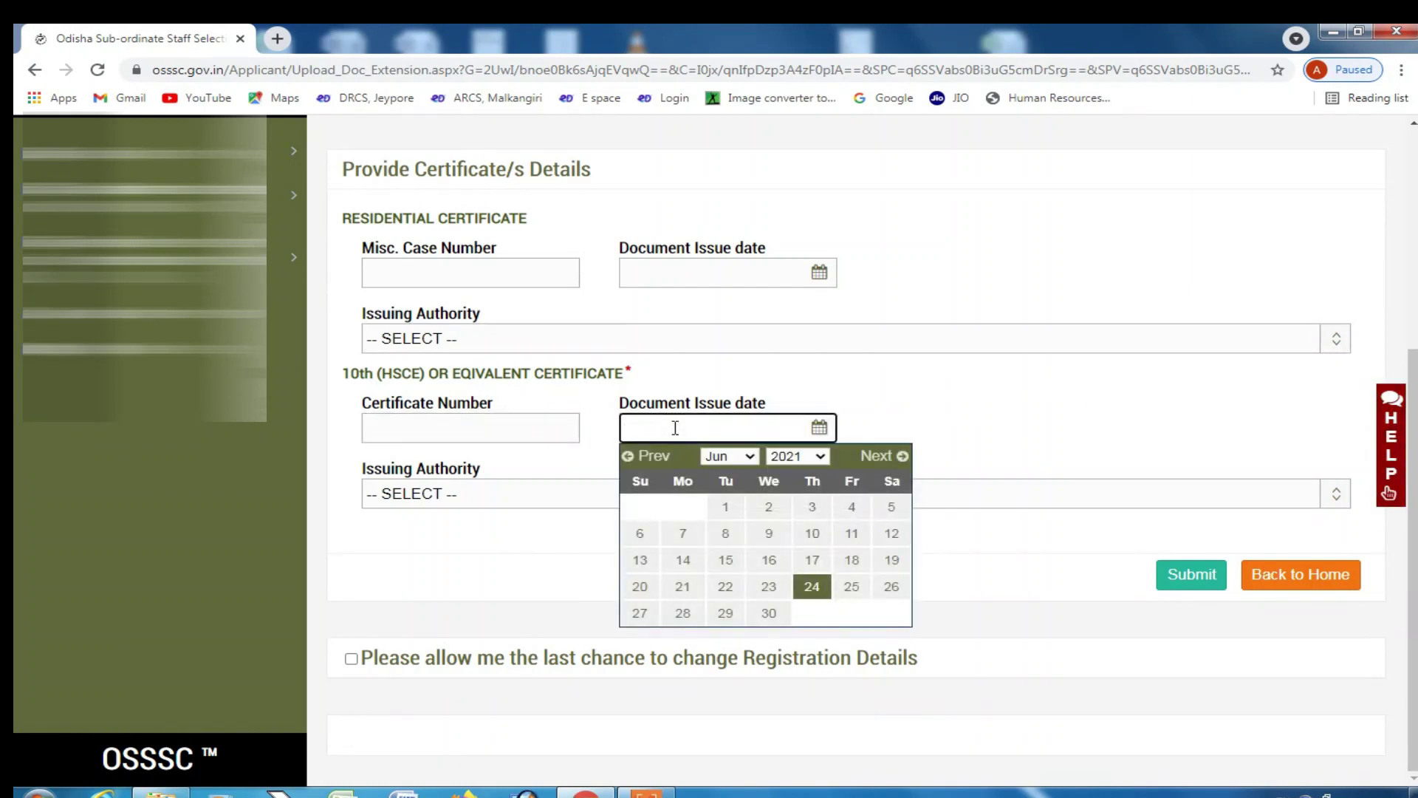
click(550, 495)
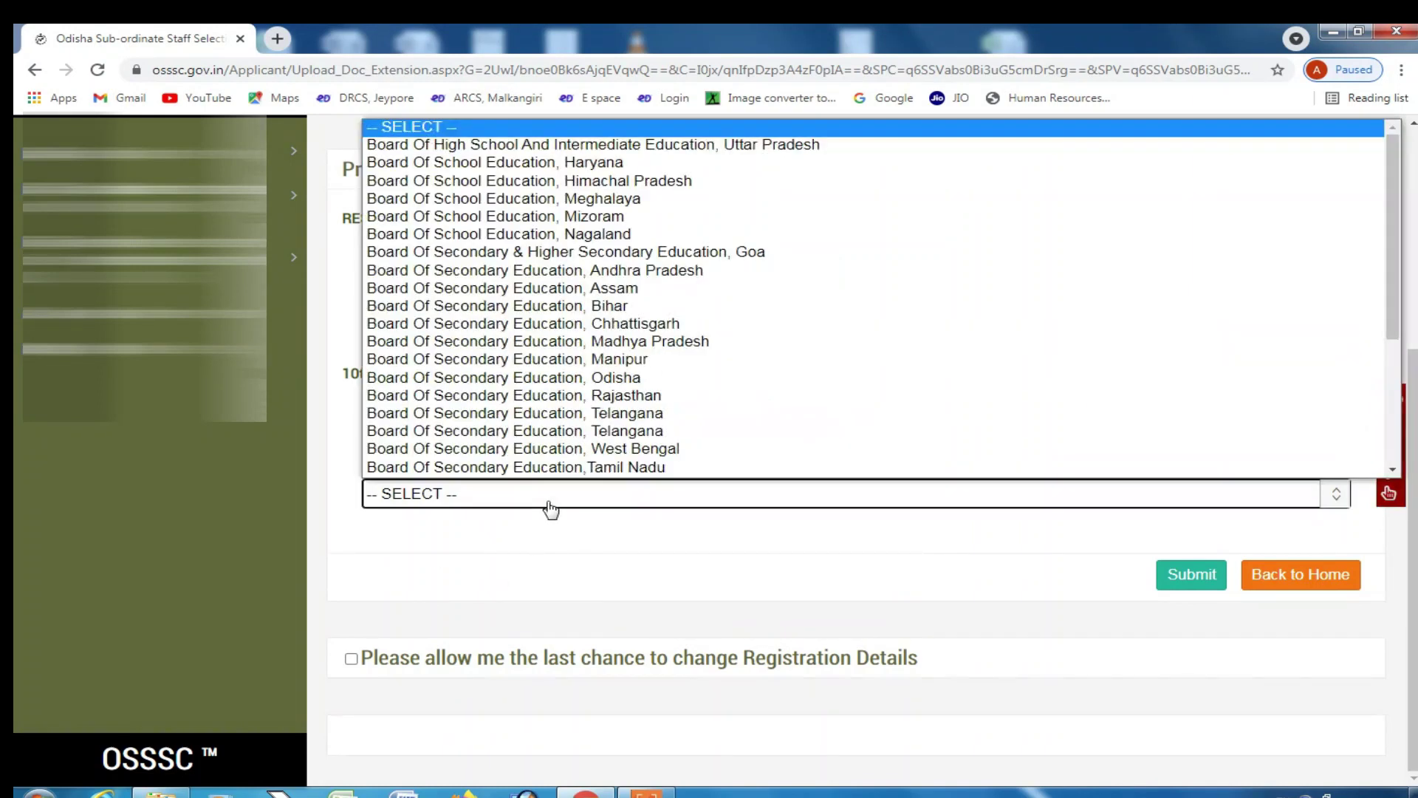
scroll(567, 270, down, 3)
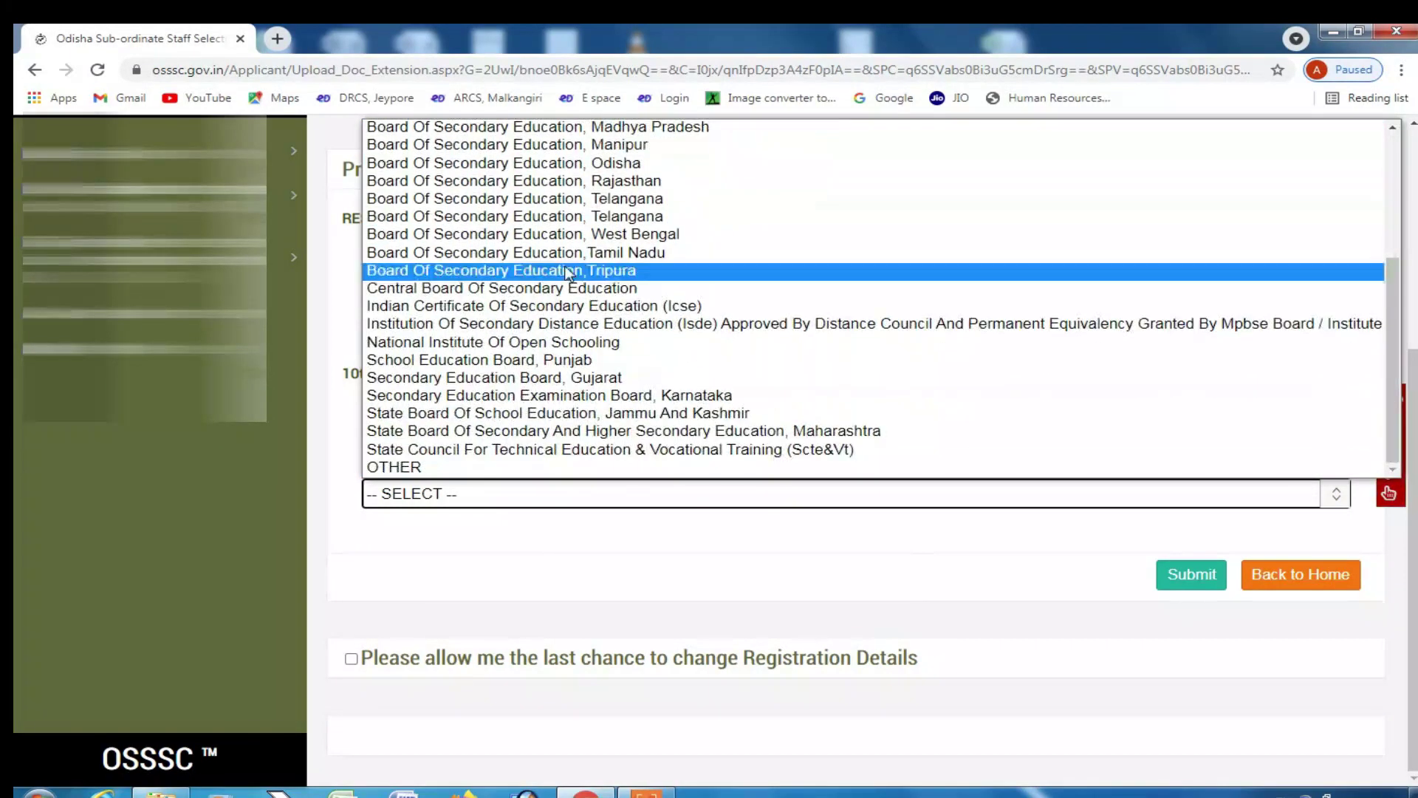
click(562, 162)
scroll(748, 526, up, 1)
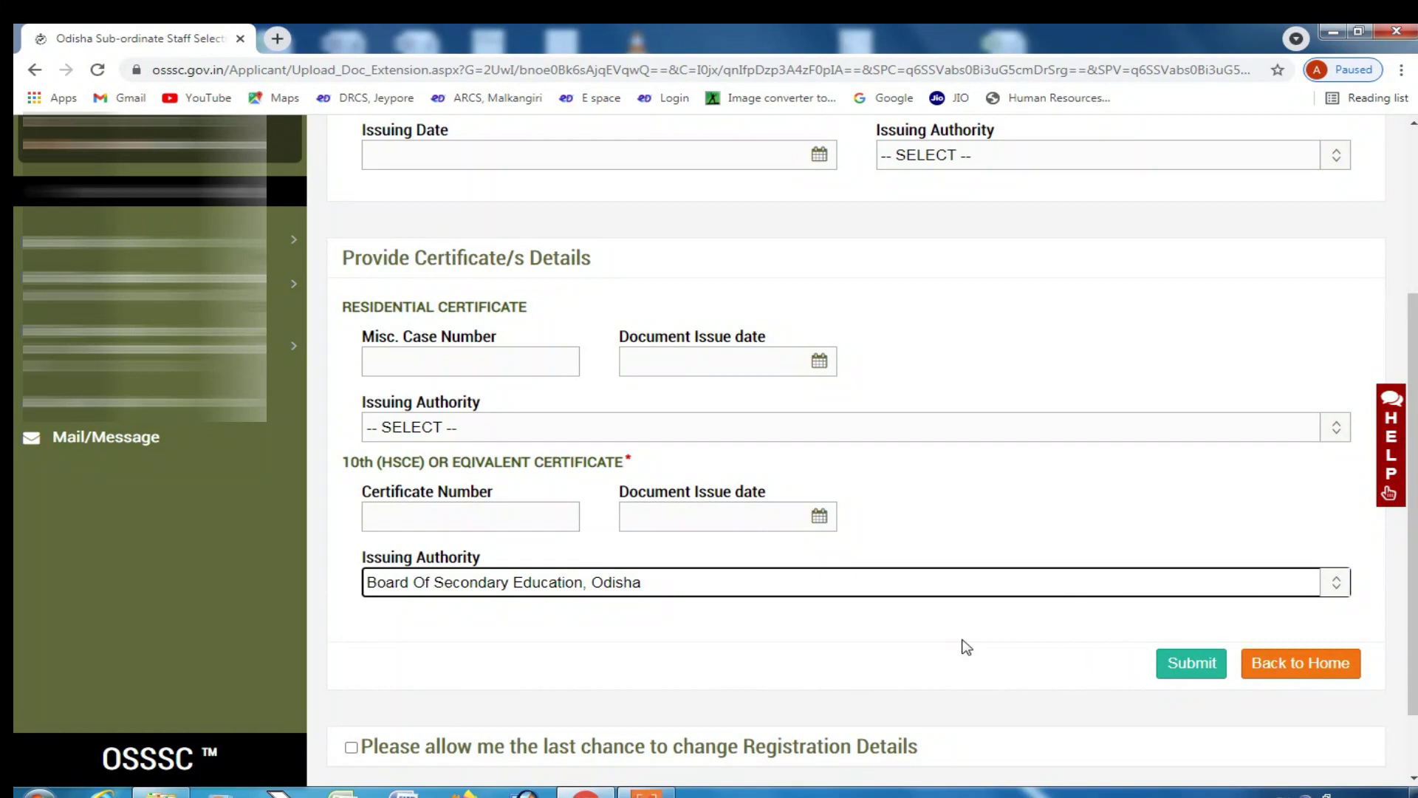
scroll(583, 668, up, 3)
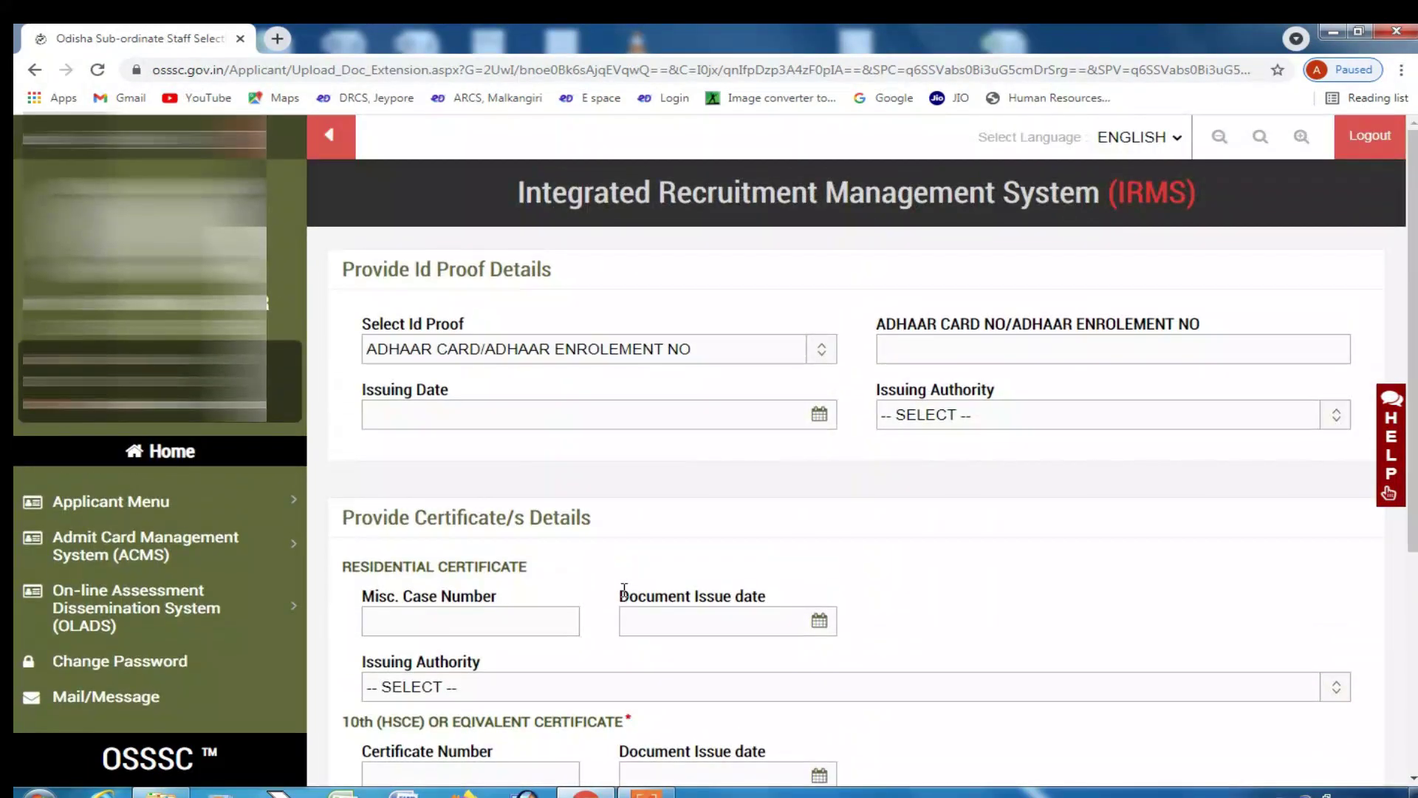
scroll(625, 589, down, 1)
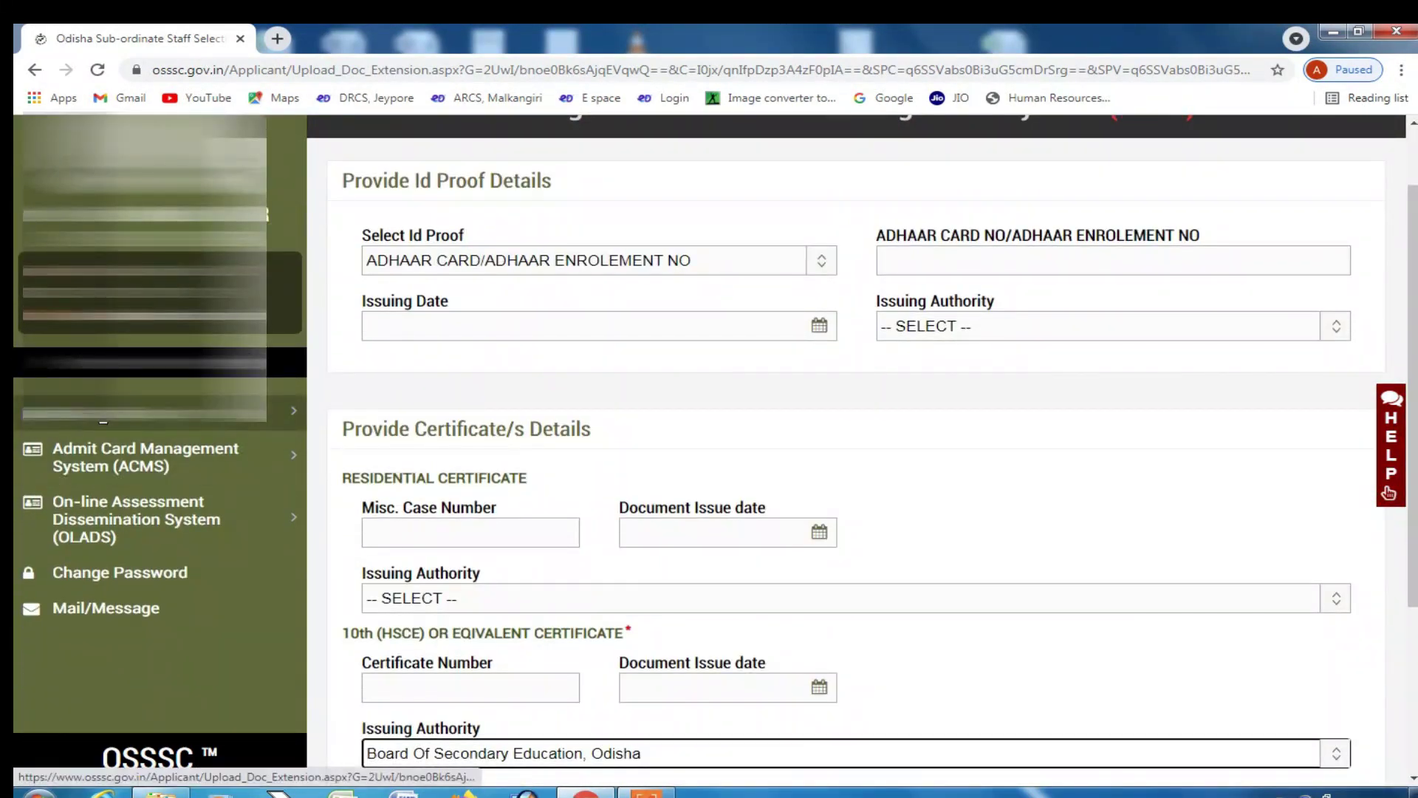
click(98, 426)
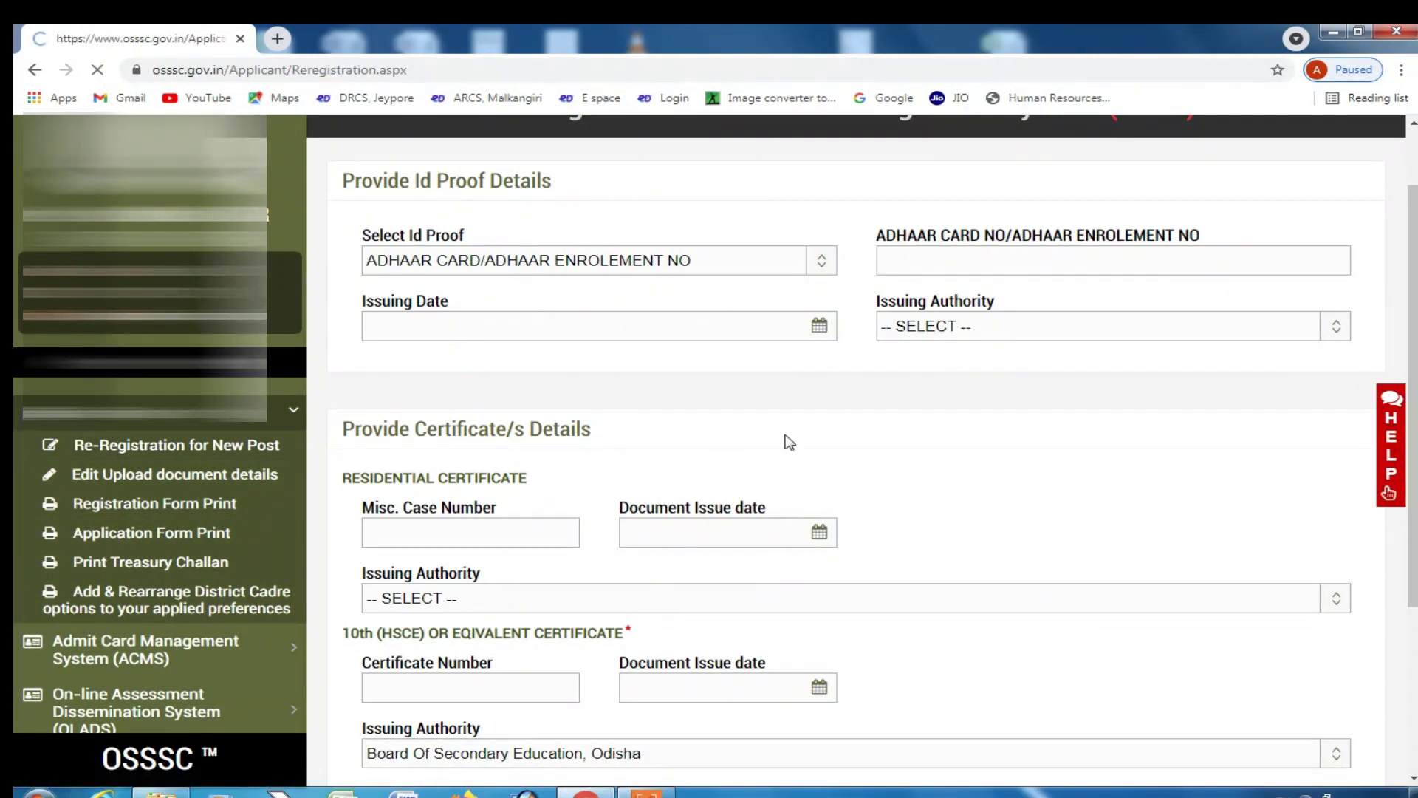
- Scroll through the incomplete Revenue Inspector registration status, then log out of the applicant account
scroll(950, 569, down, 3)
scroll(950, 572, up, 3)
scroll(937, 610, down, 1)
scroll(938, 613, down, 1)
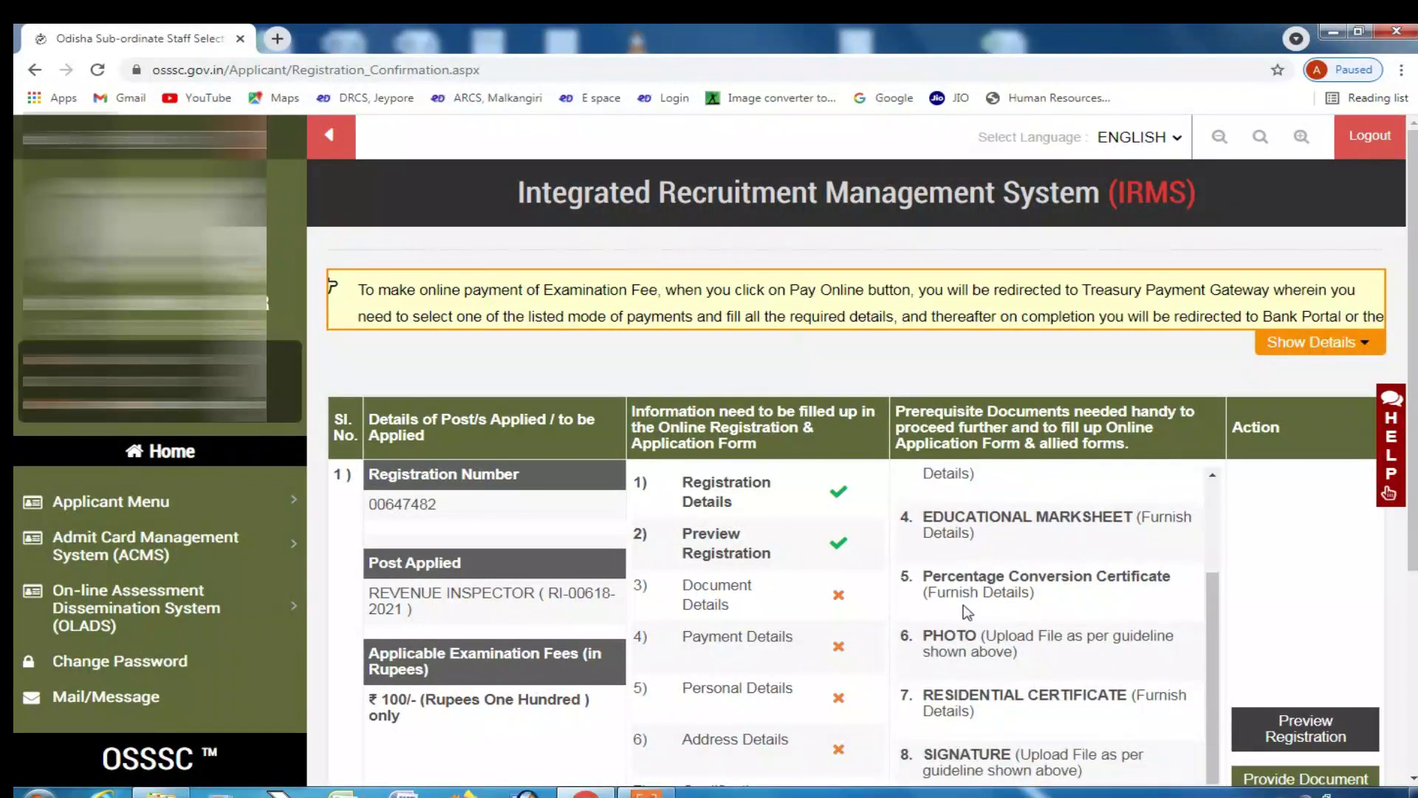
scroll(953, 640, down, 1)
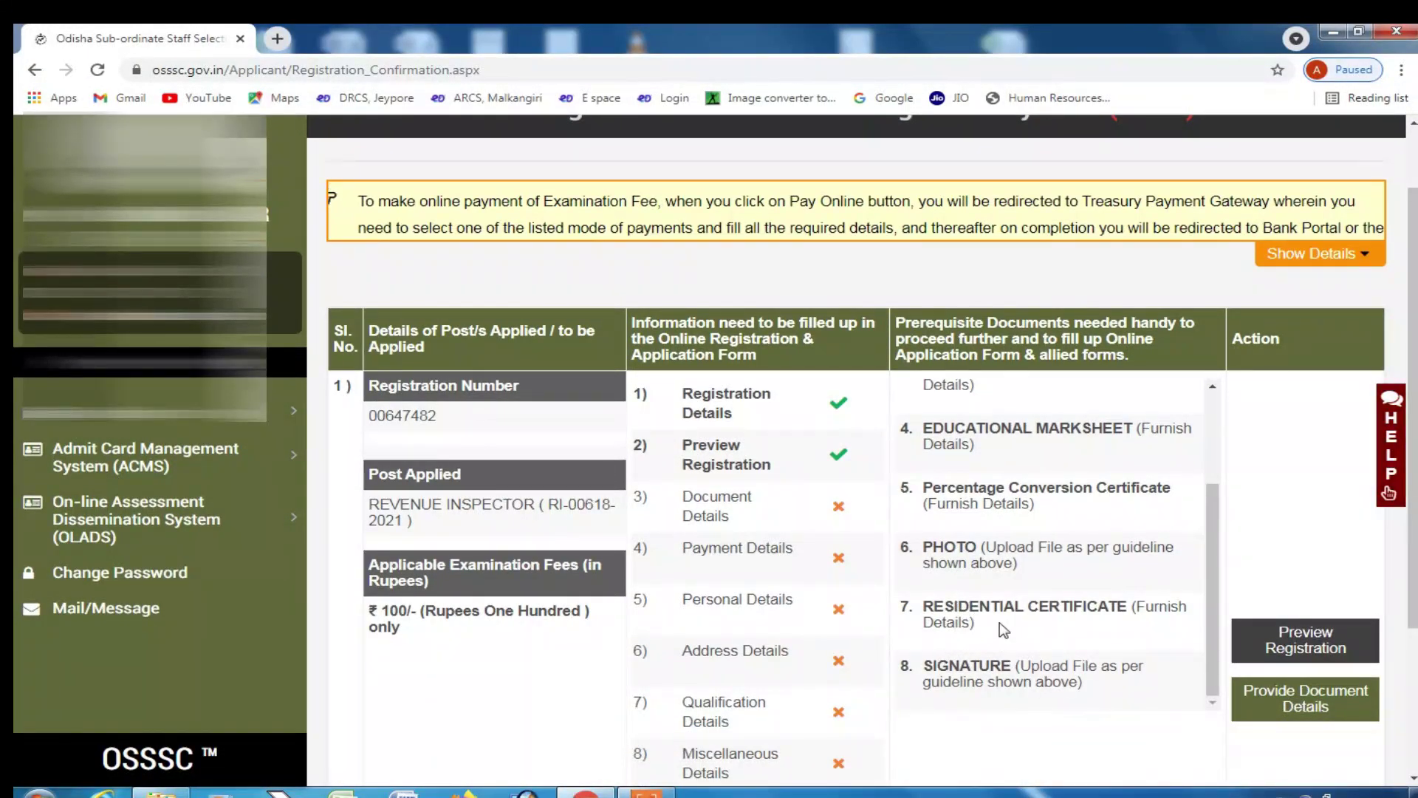
scroll(1001, 626, down, 1)
scroll(1101, 537, down, 2)
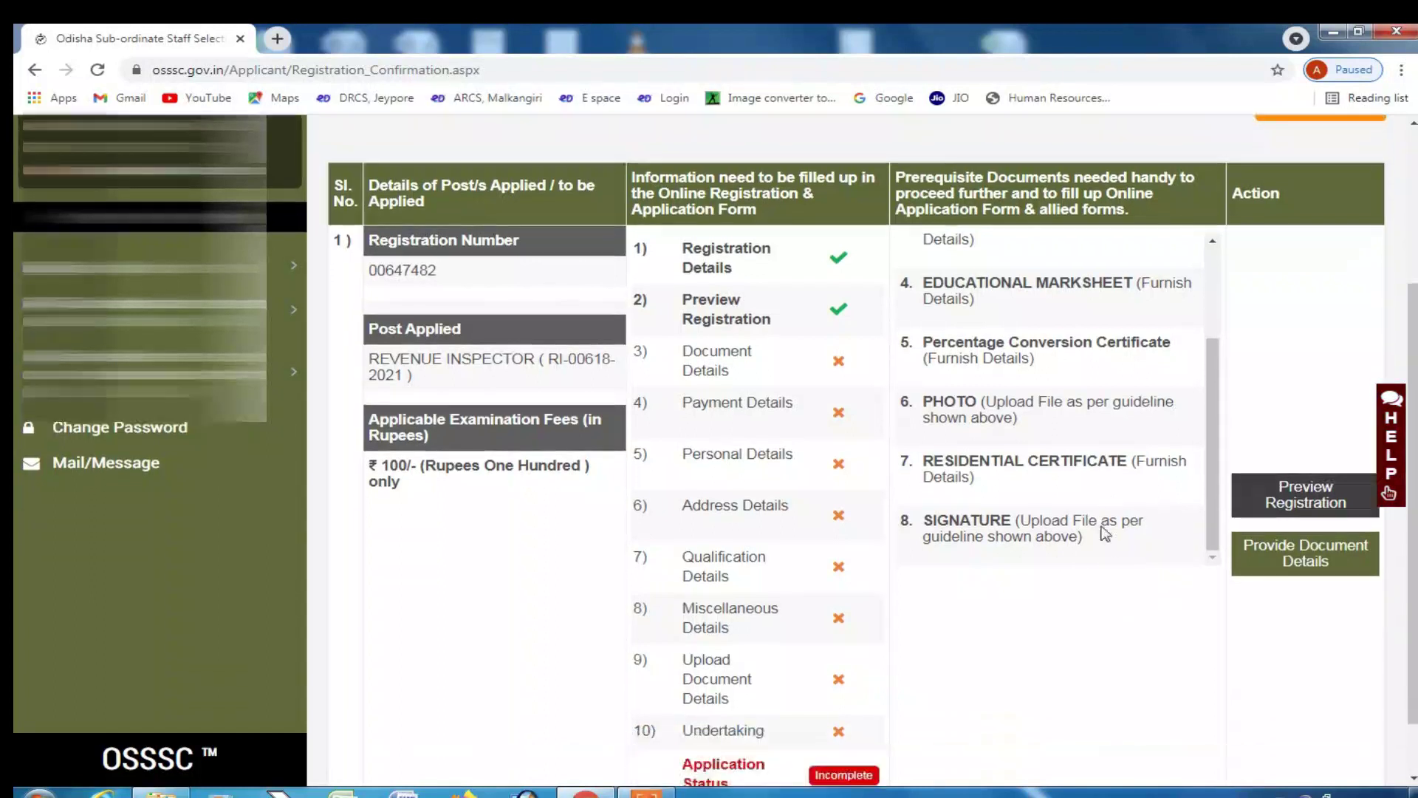
scroll(964, 555, up, 2)
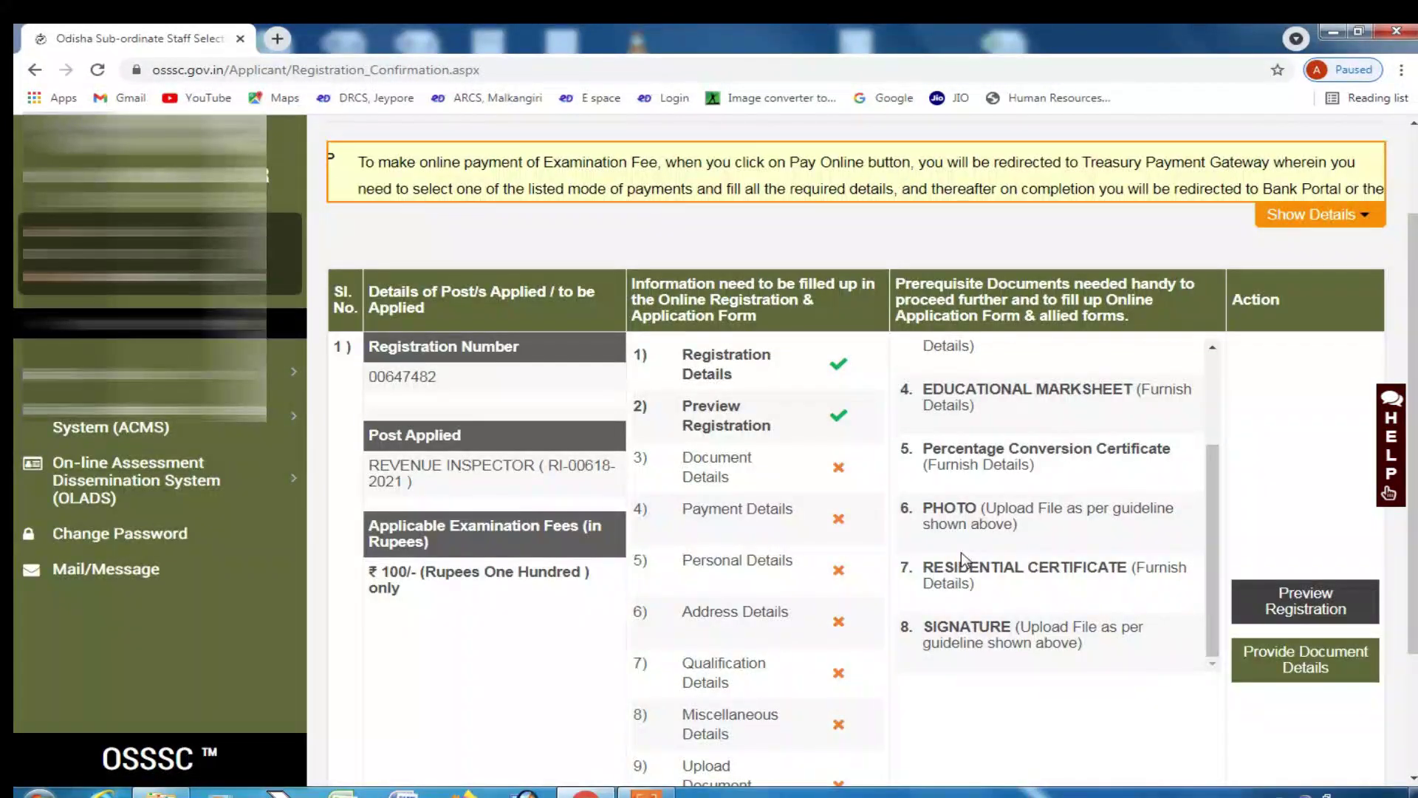
scroll(961, 552, down, 1)
scroll(979, 611, up, 5)
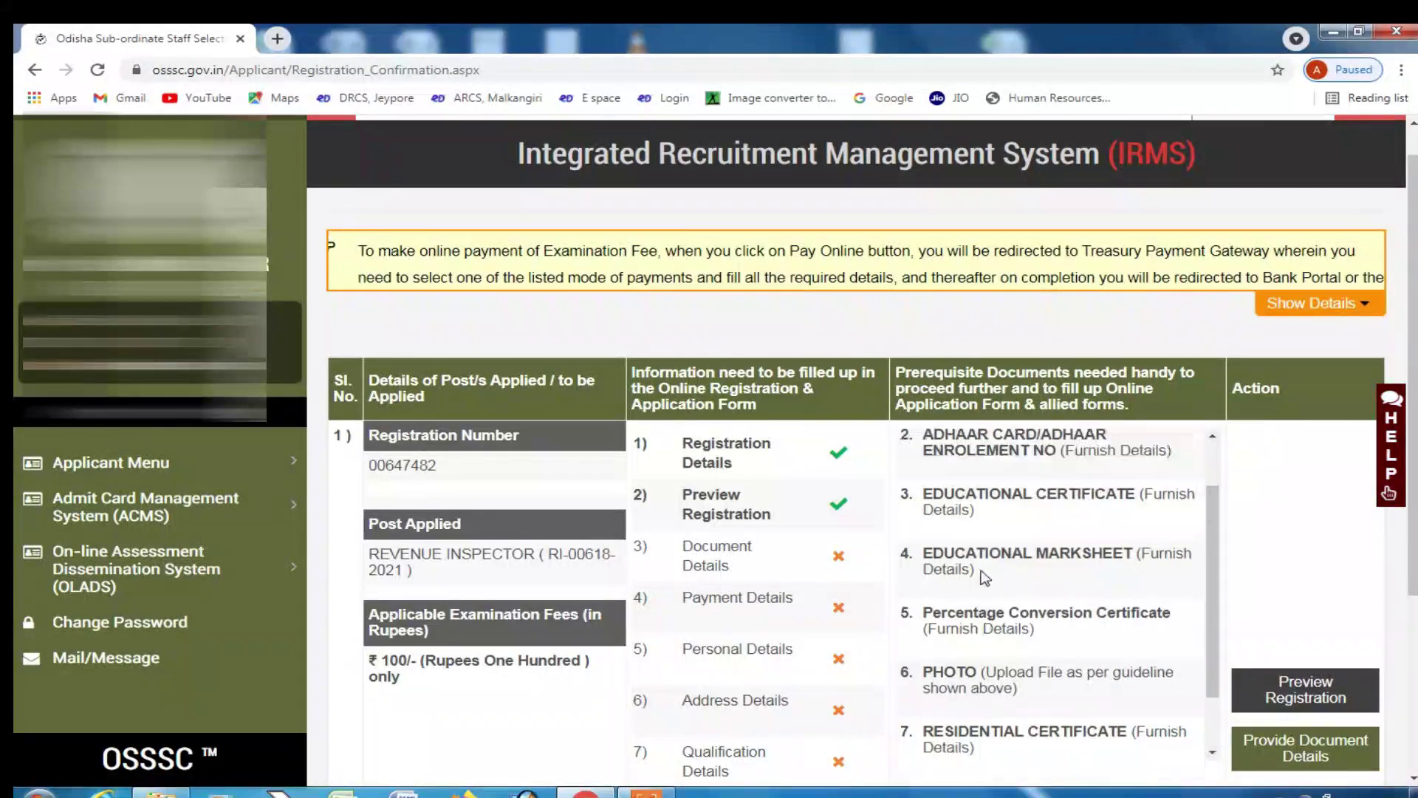
scroll(646, 528, up, 1)
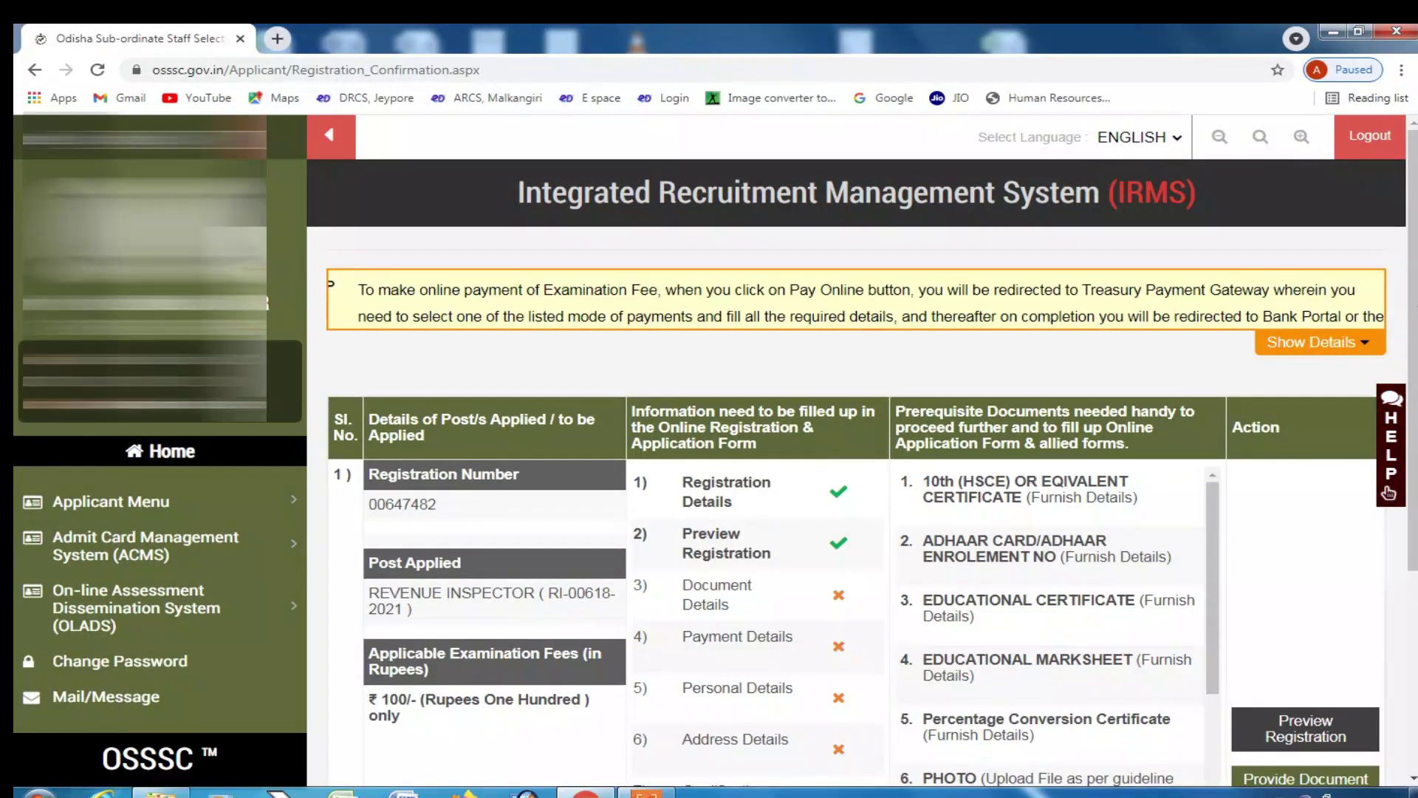
click(1371, 139)
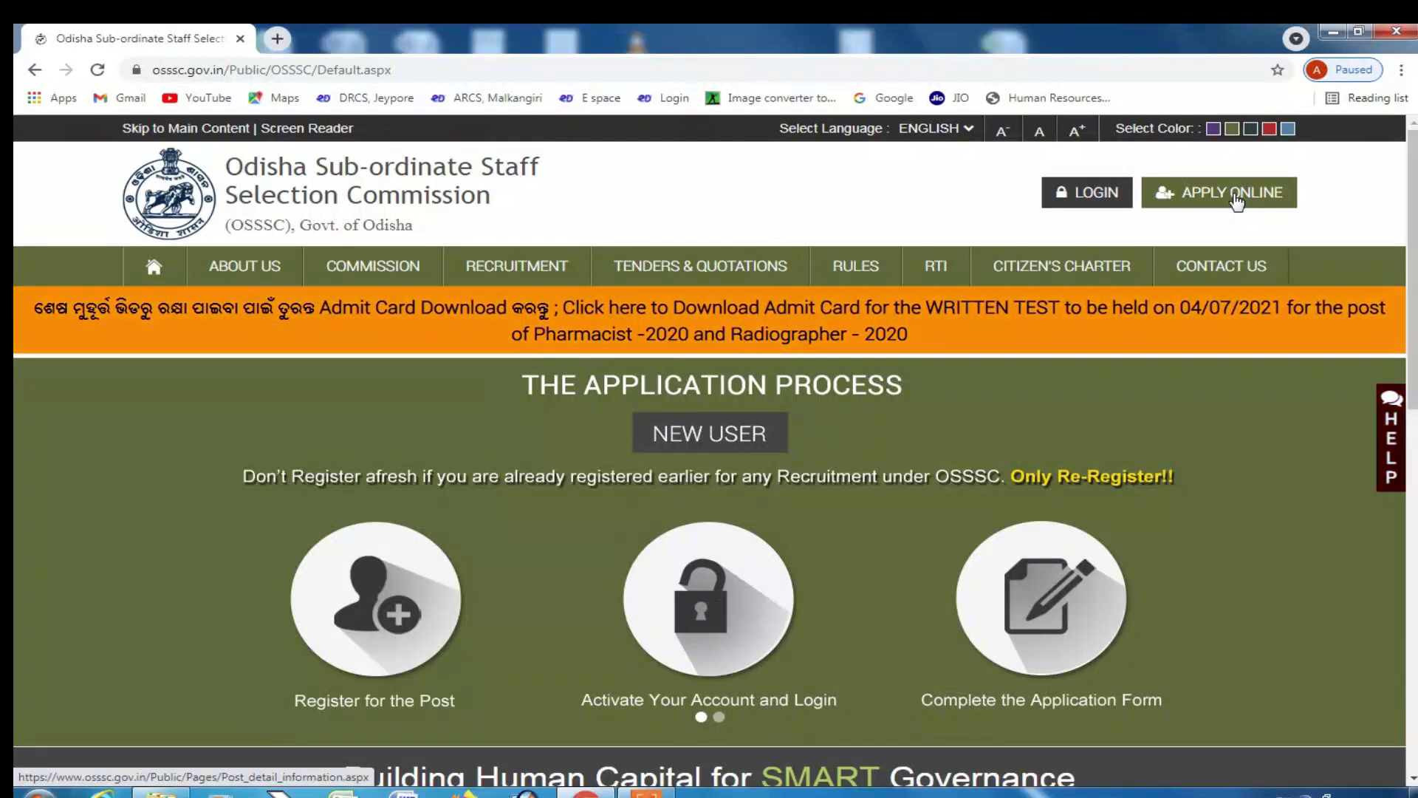
- On the login page, enter the registered mobile number and choose Login using OTP
click(1102, 196)
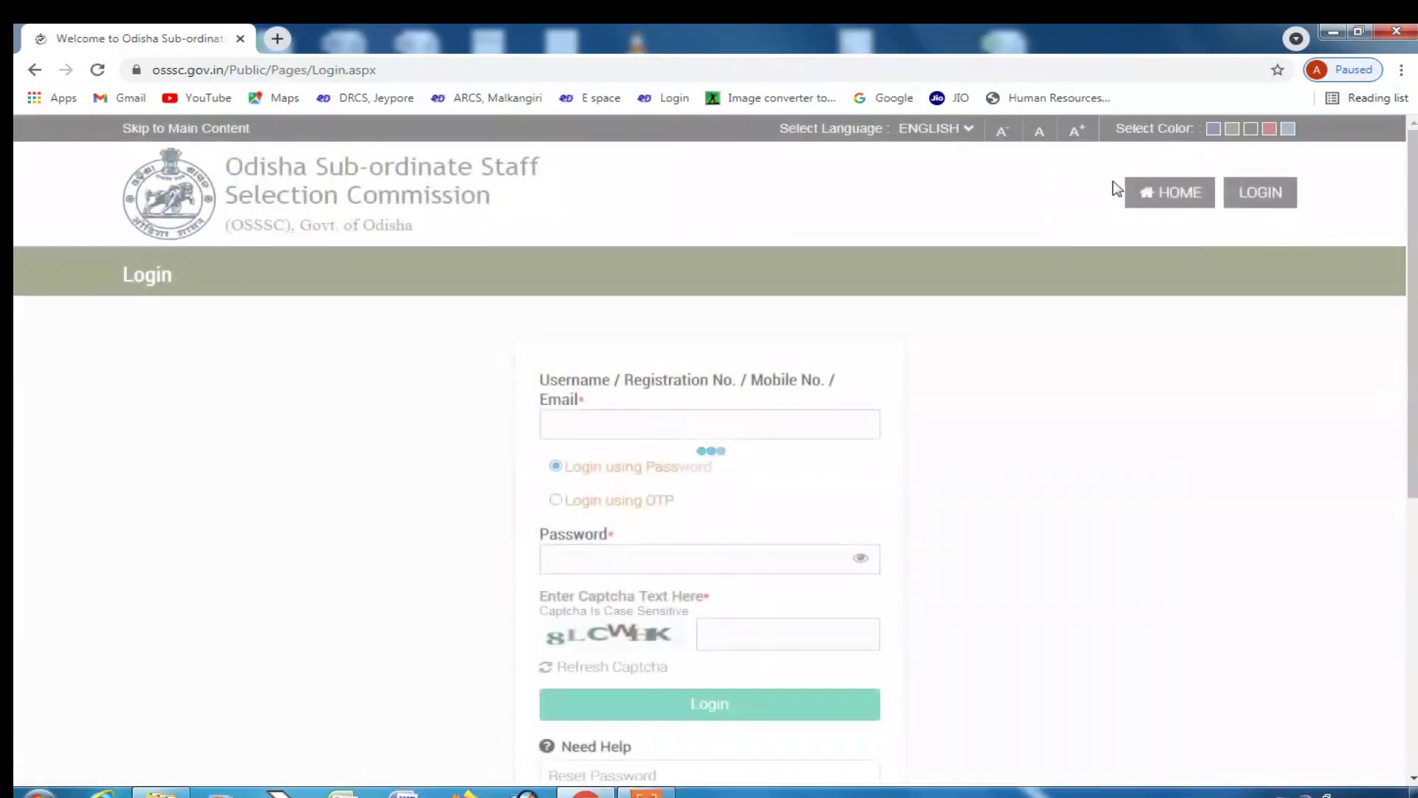
drag(568, 382, 580, 382)
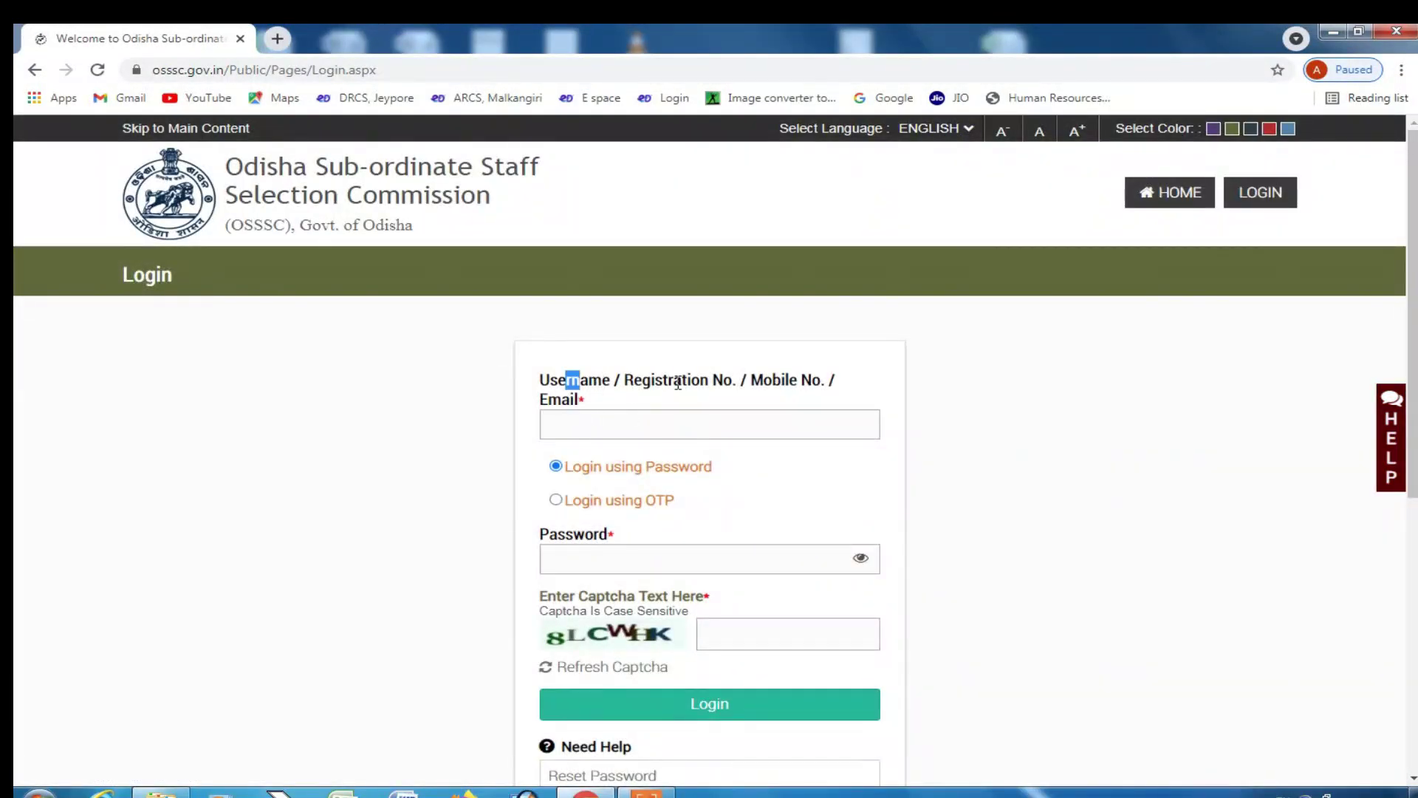
click(680, 427)
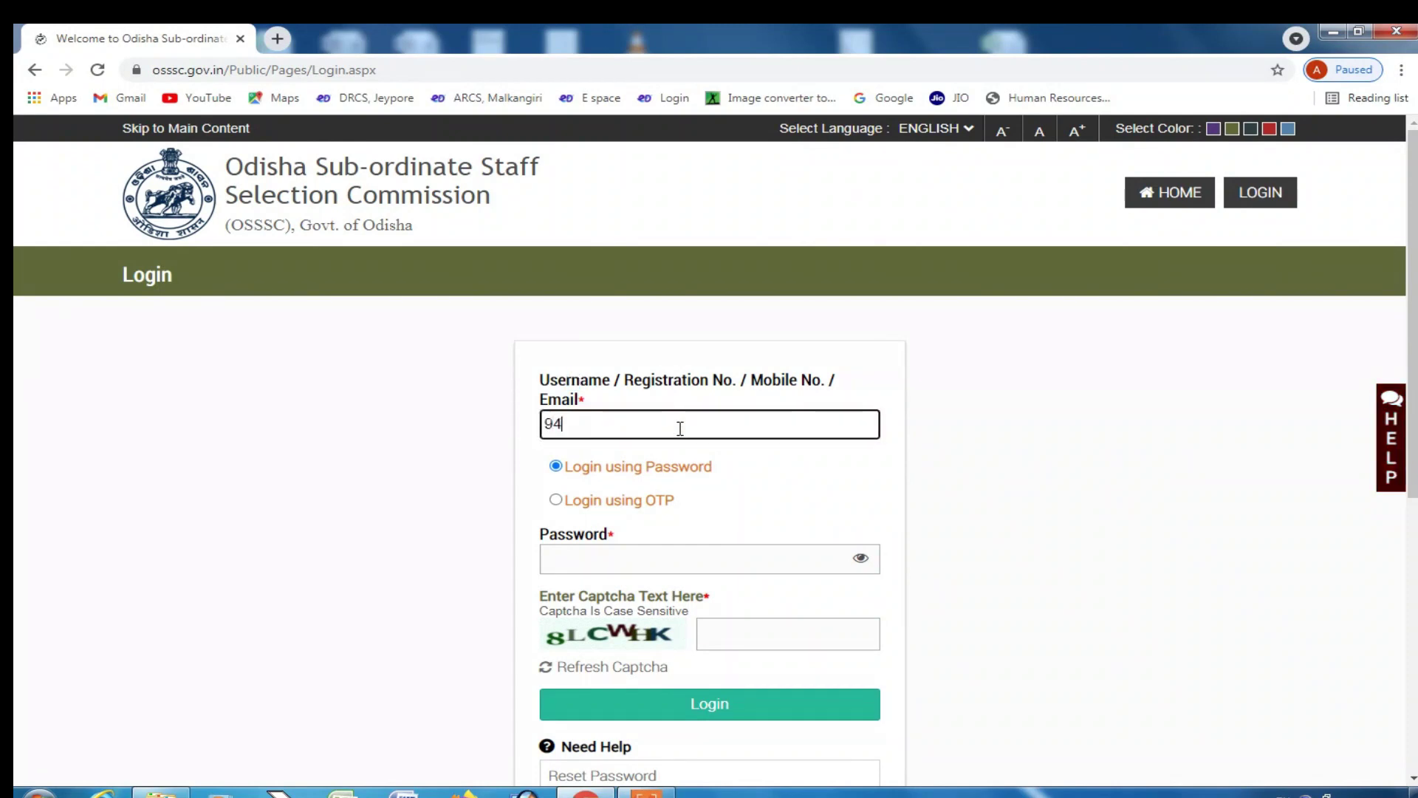
key(Tab)
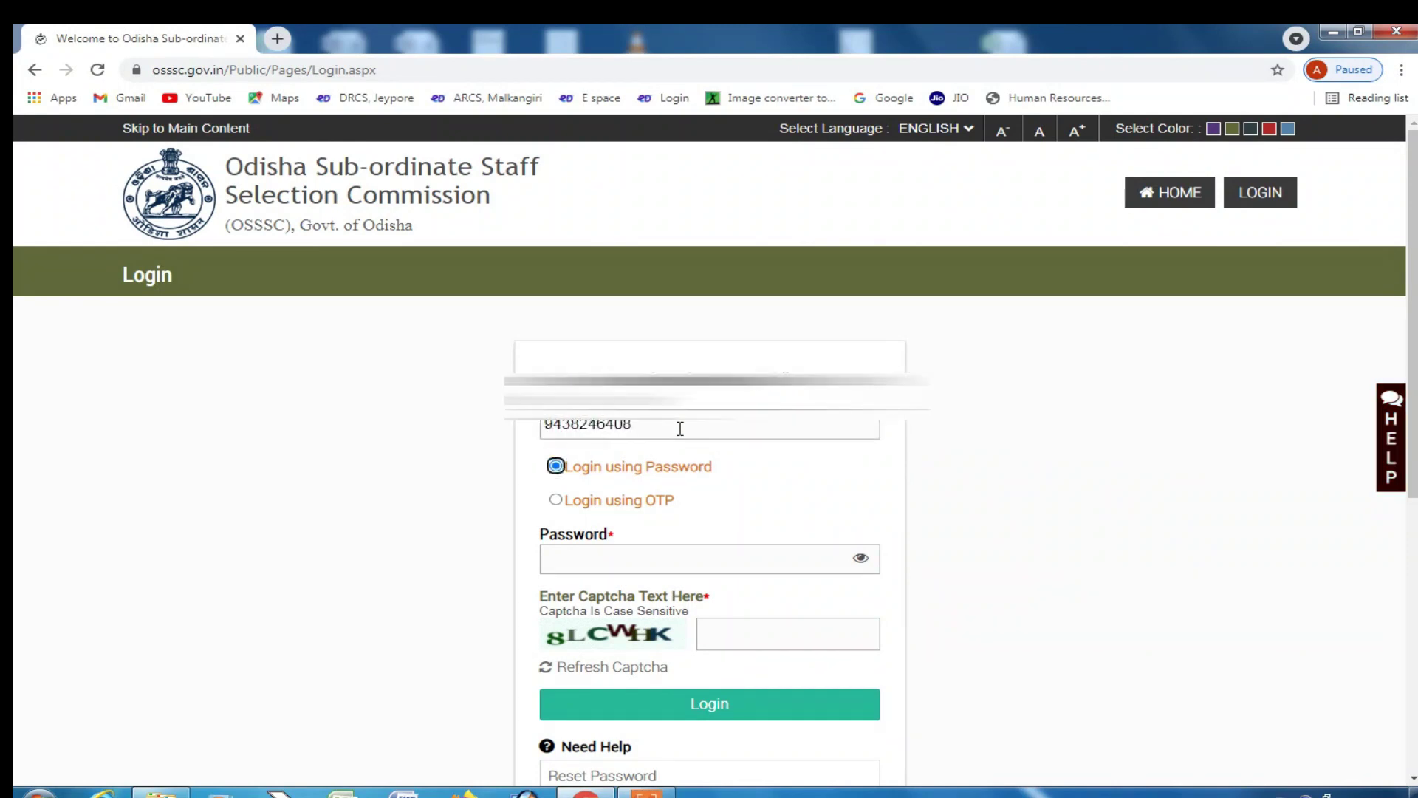
click(556, 500)
click(591, 565)
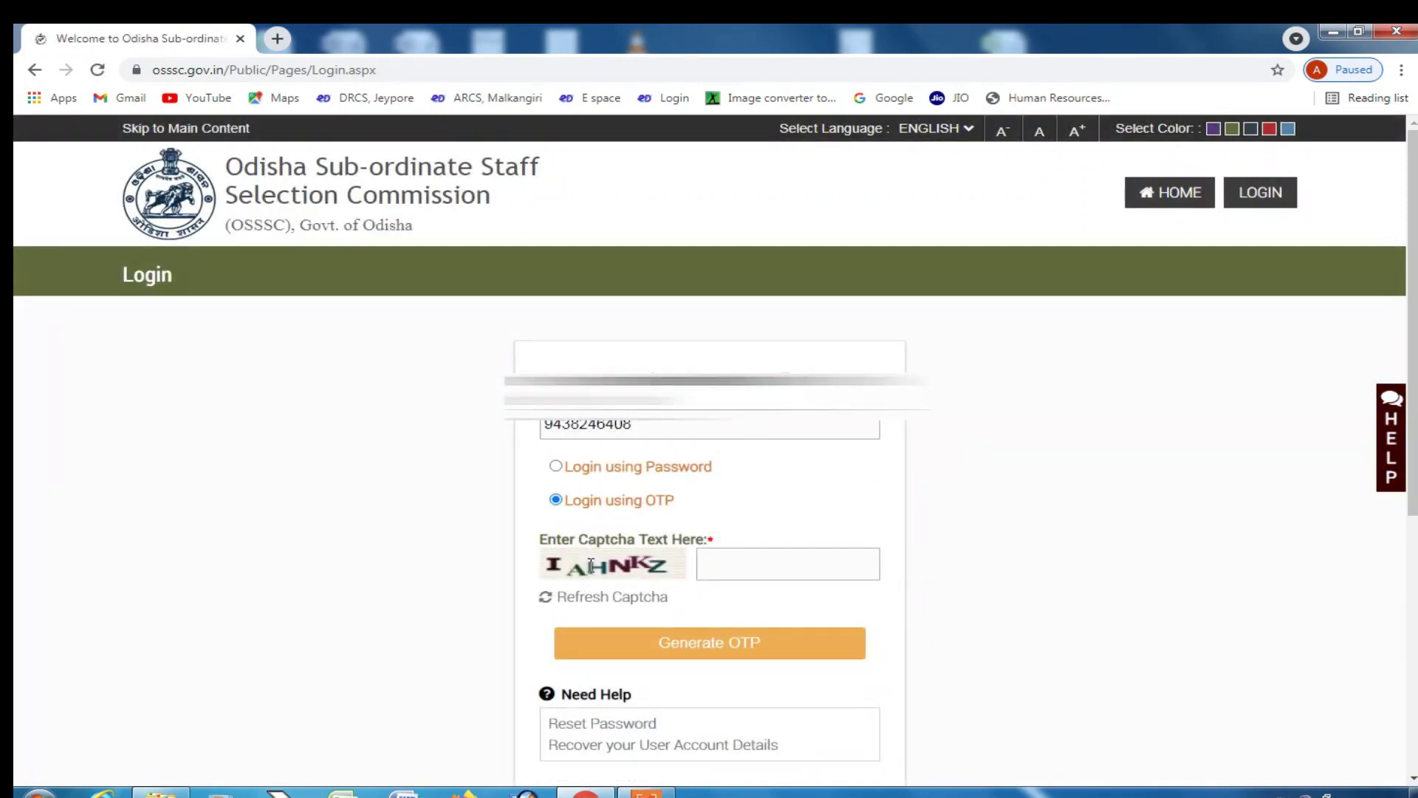
- Fill the captcha, generate the OTP, enter it with a fresh captcha, and log in
click(737, 556)
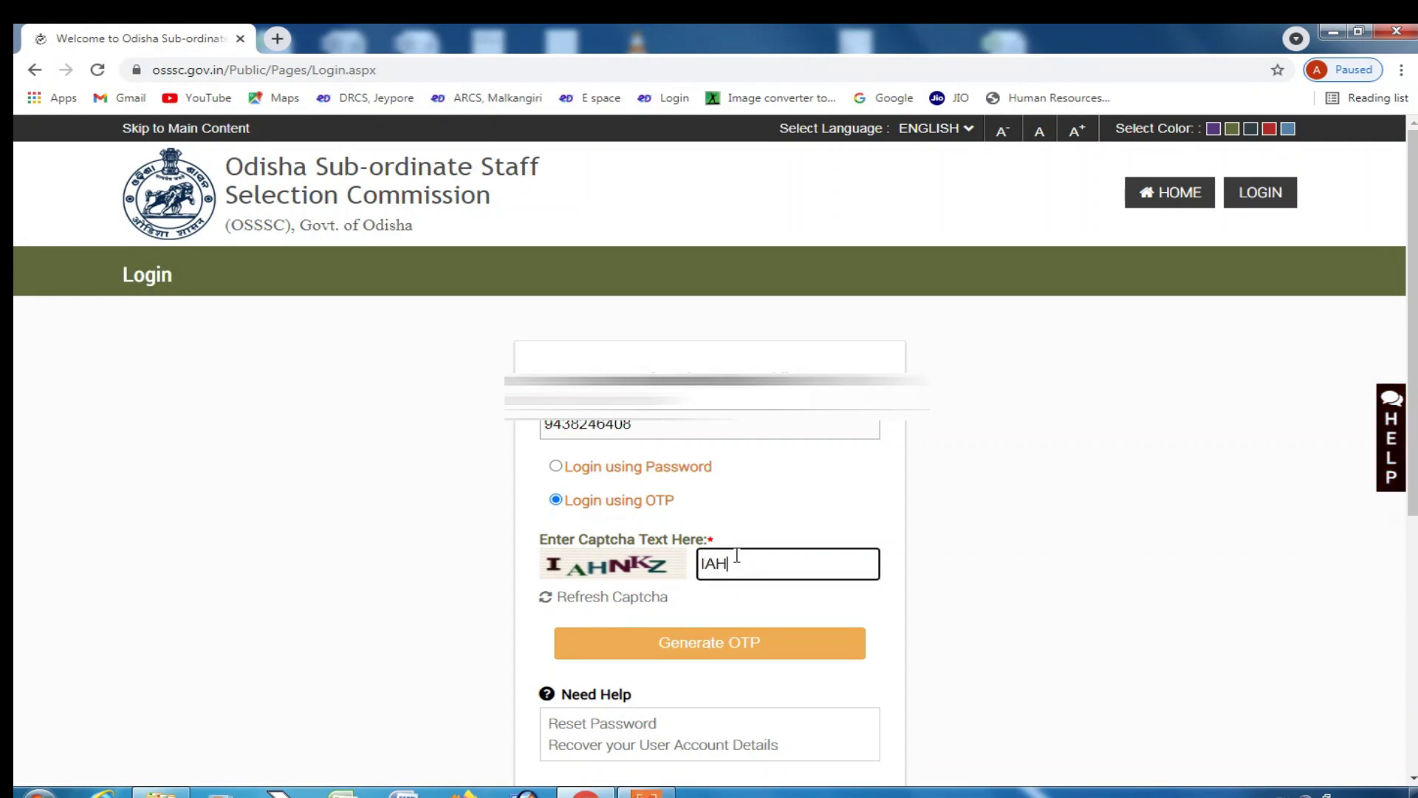
click(687, 642)
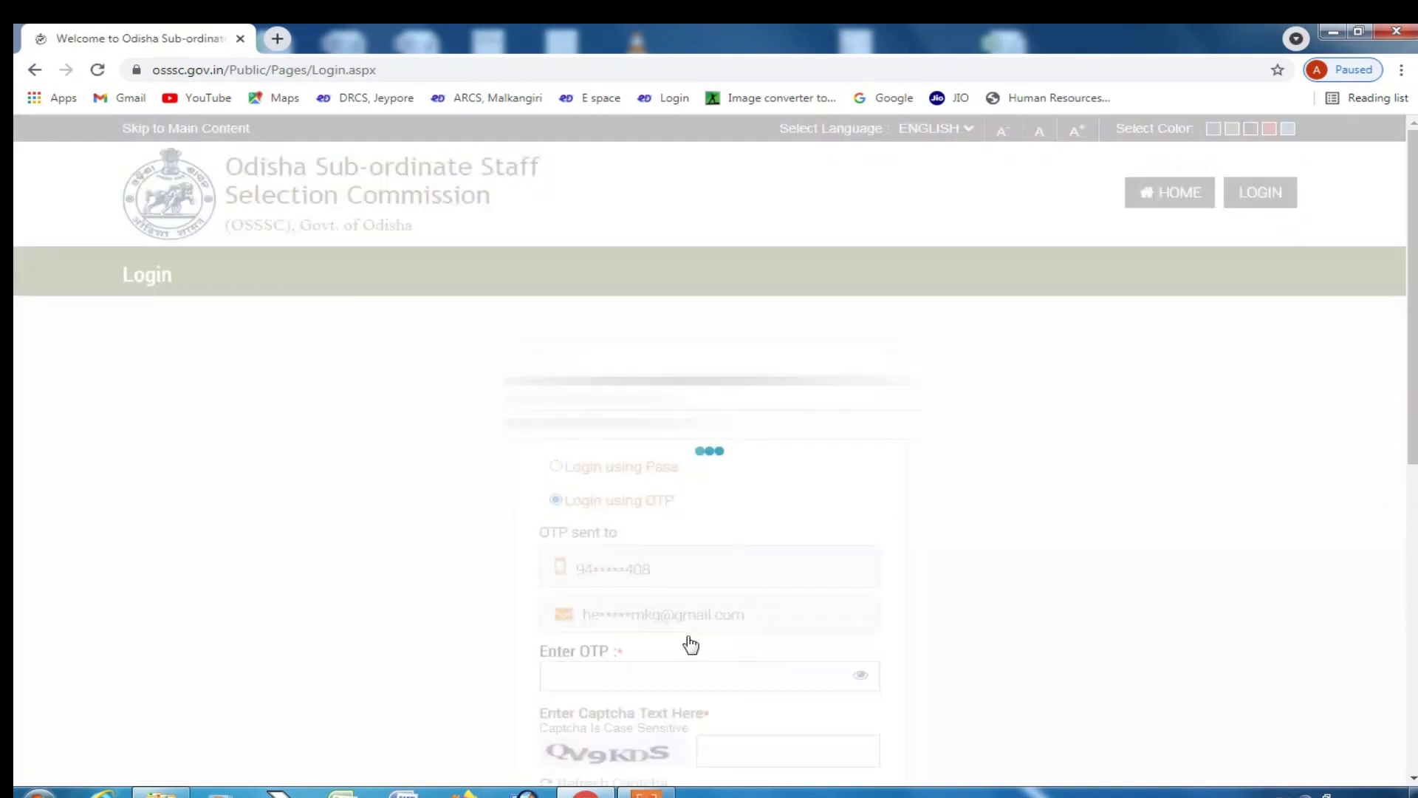
scroll(684, 650, down, 1)
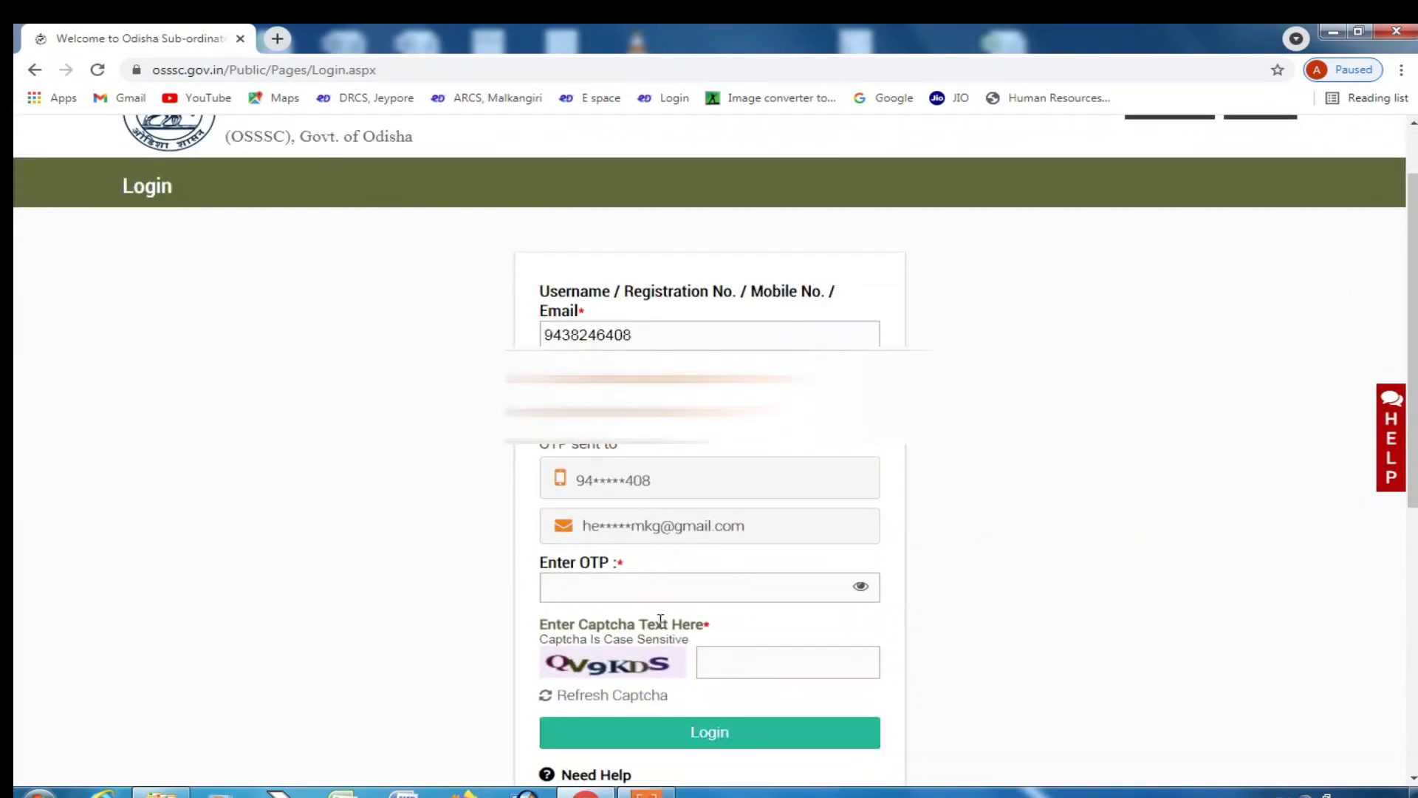
click(600, 580)
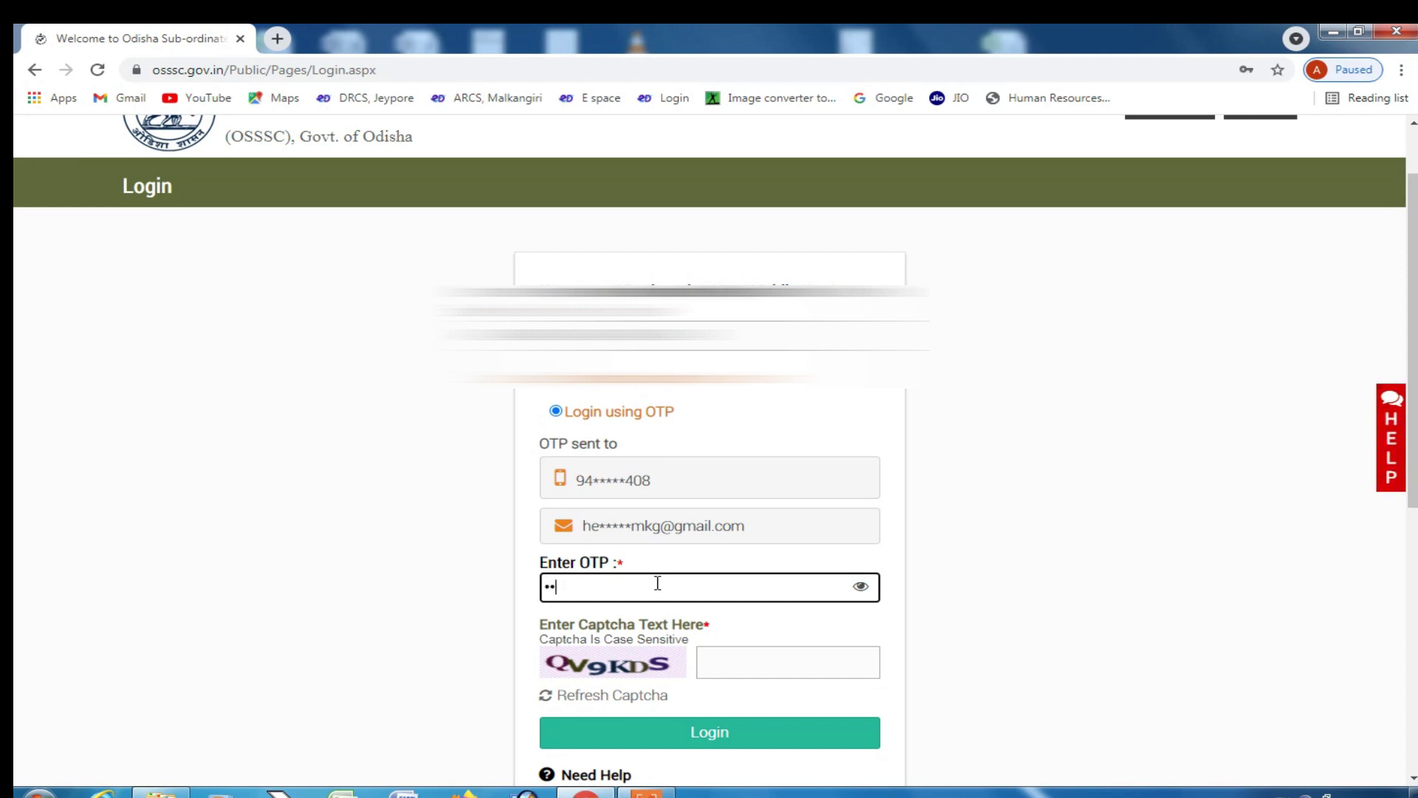
click(764, 663)
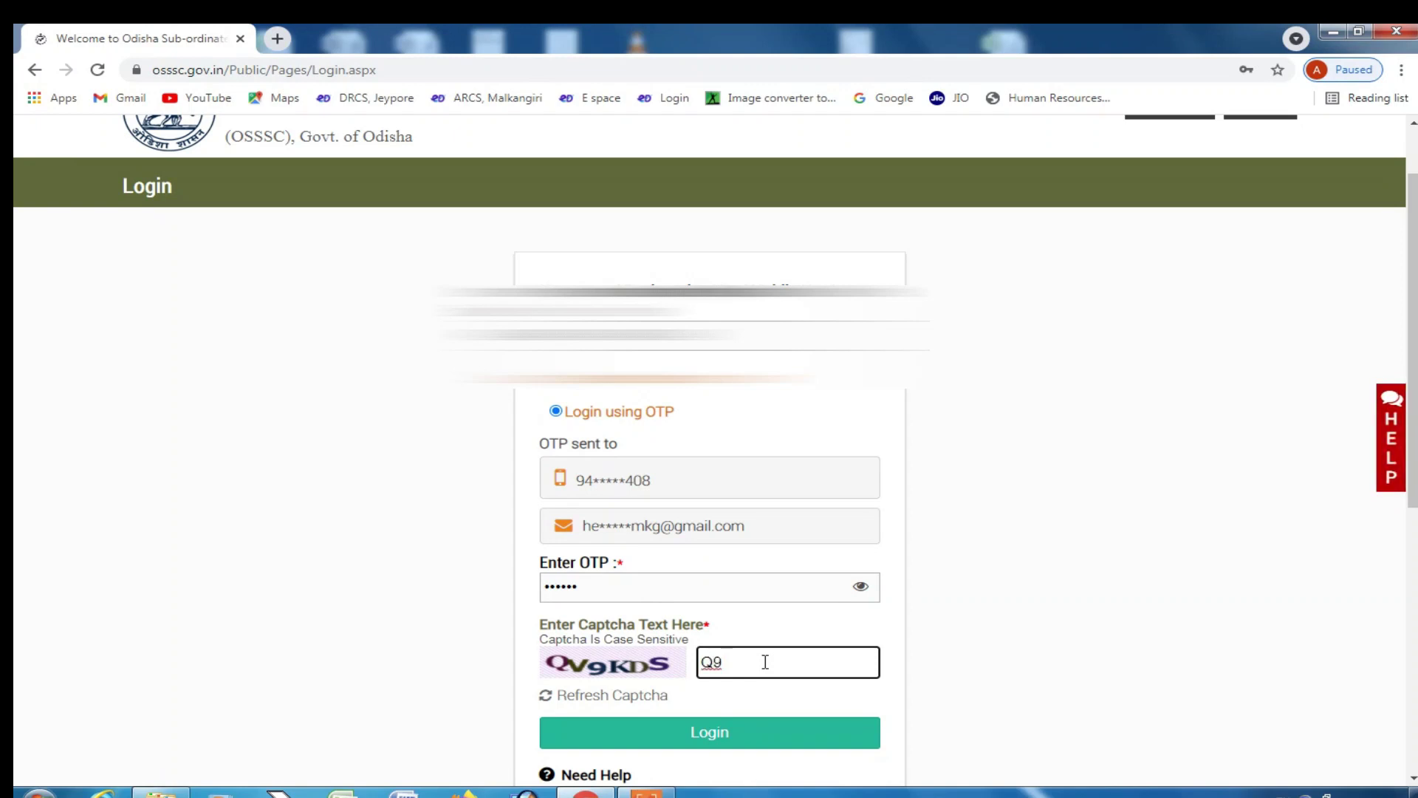
text(Q9KDS)
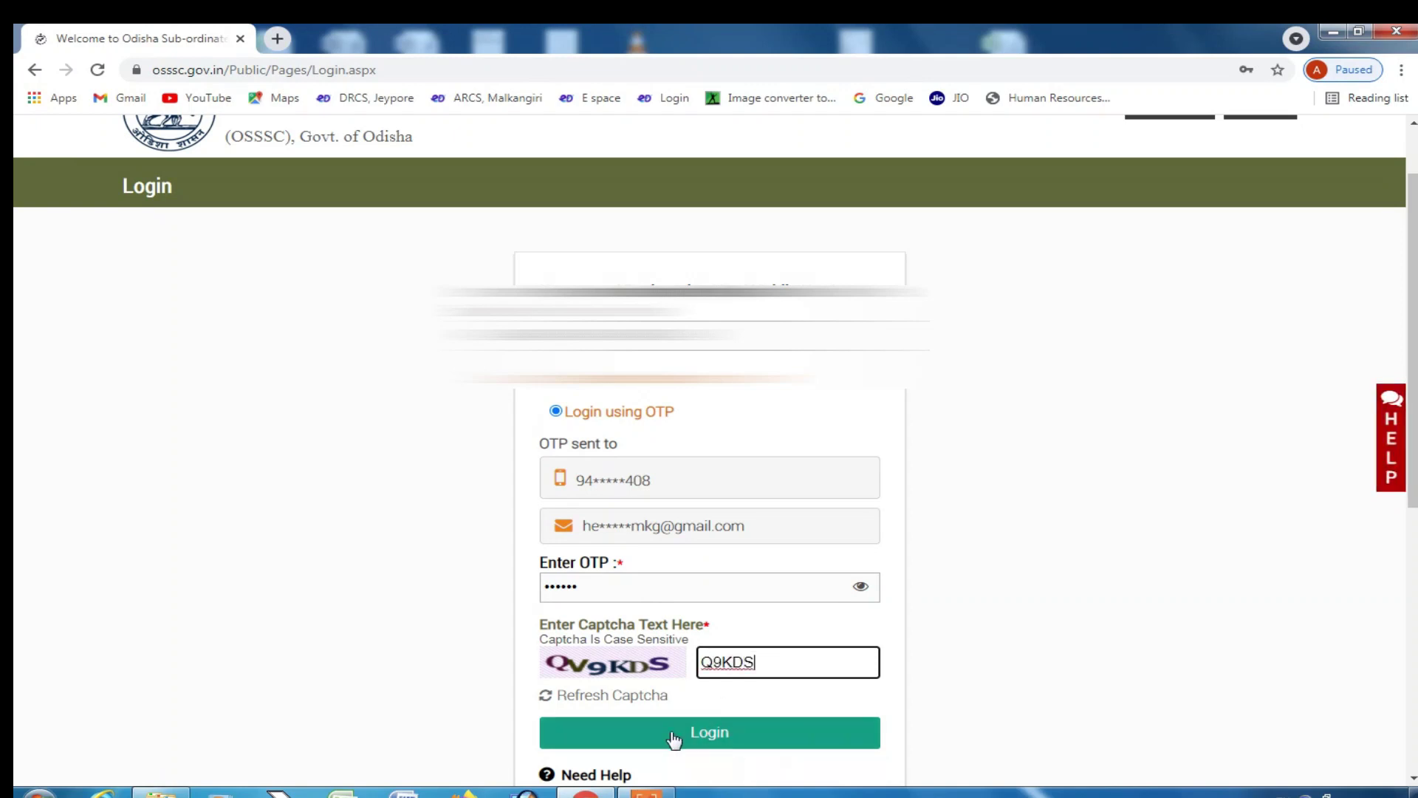
click(708, 730)
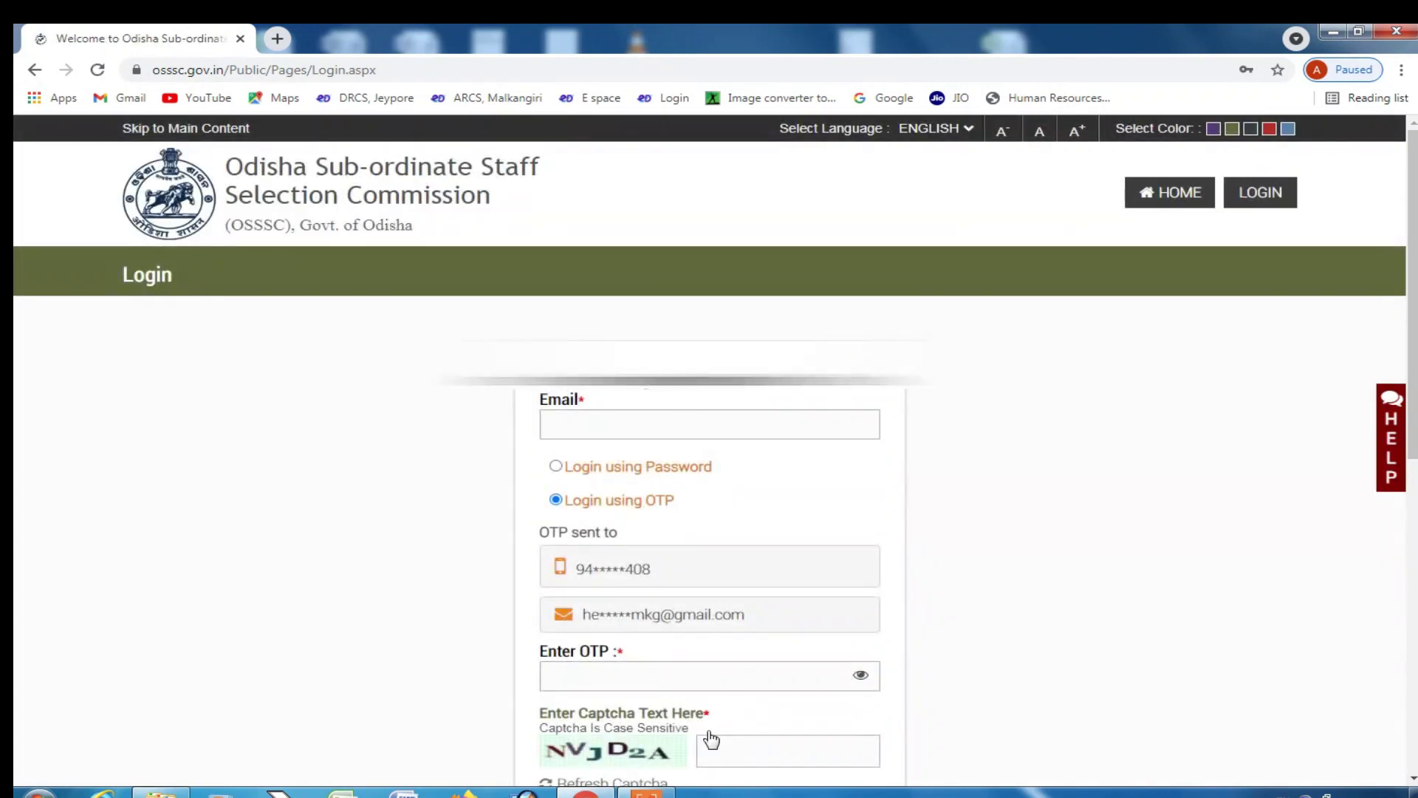
scroll(987, 570, down, 3)
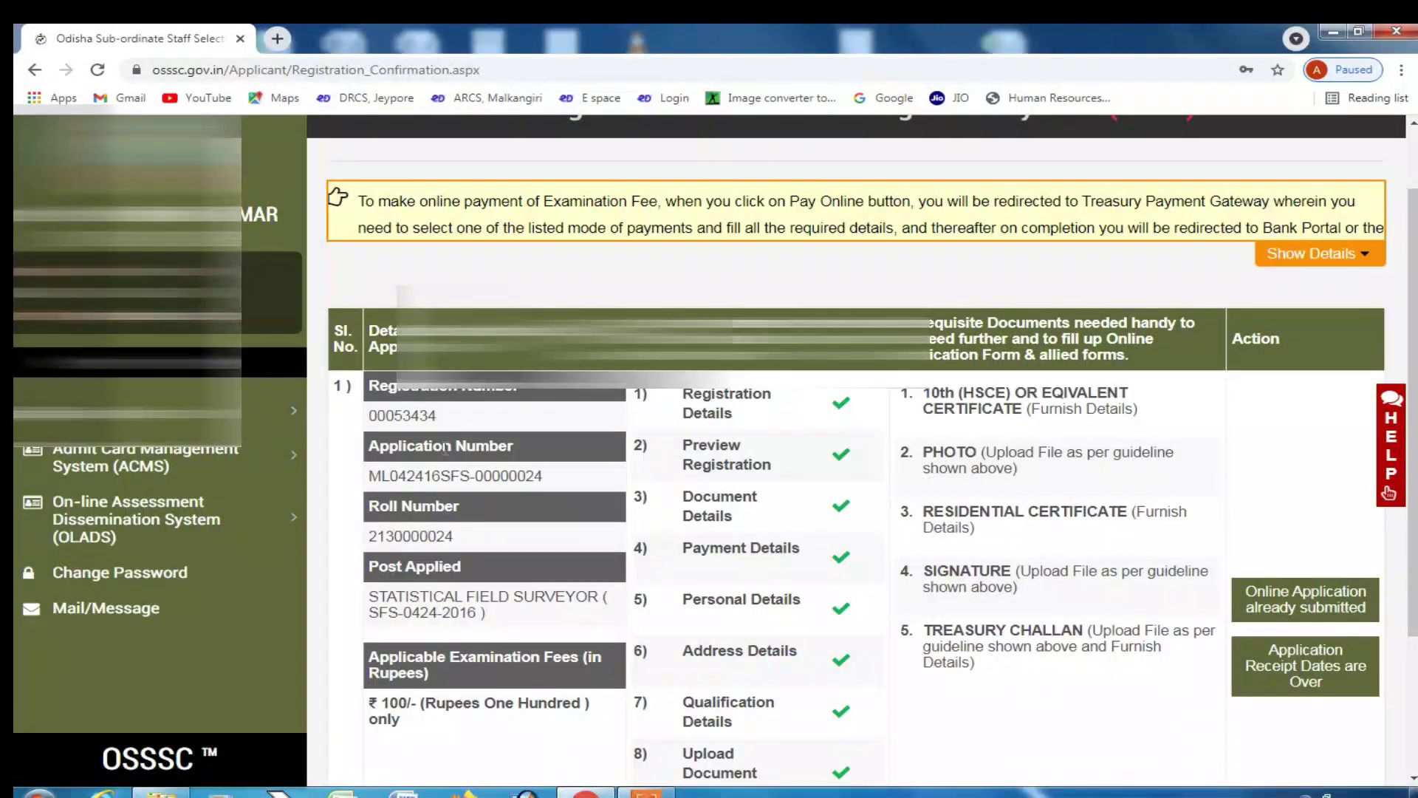
- Start a re-registration for a new post and select the REVENUE INSPECTOR post
scroll(489, 536, down, 1)
scroll(489, 536, up, 1)
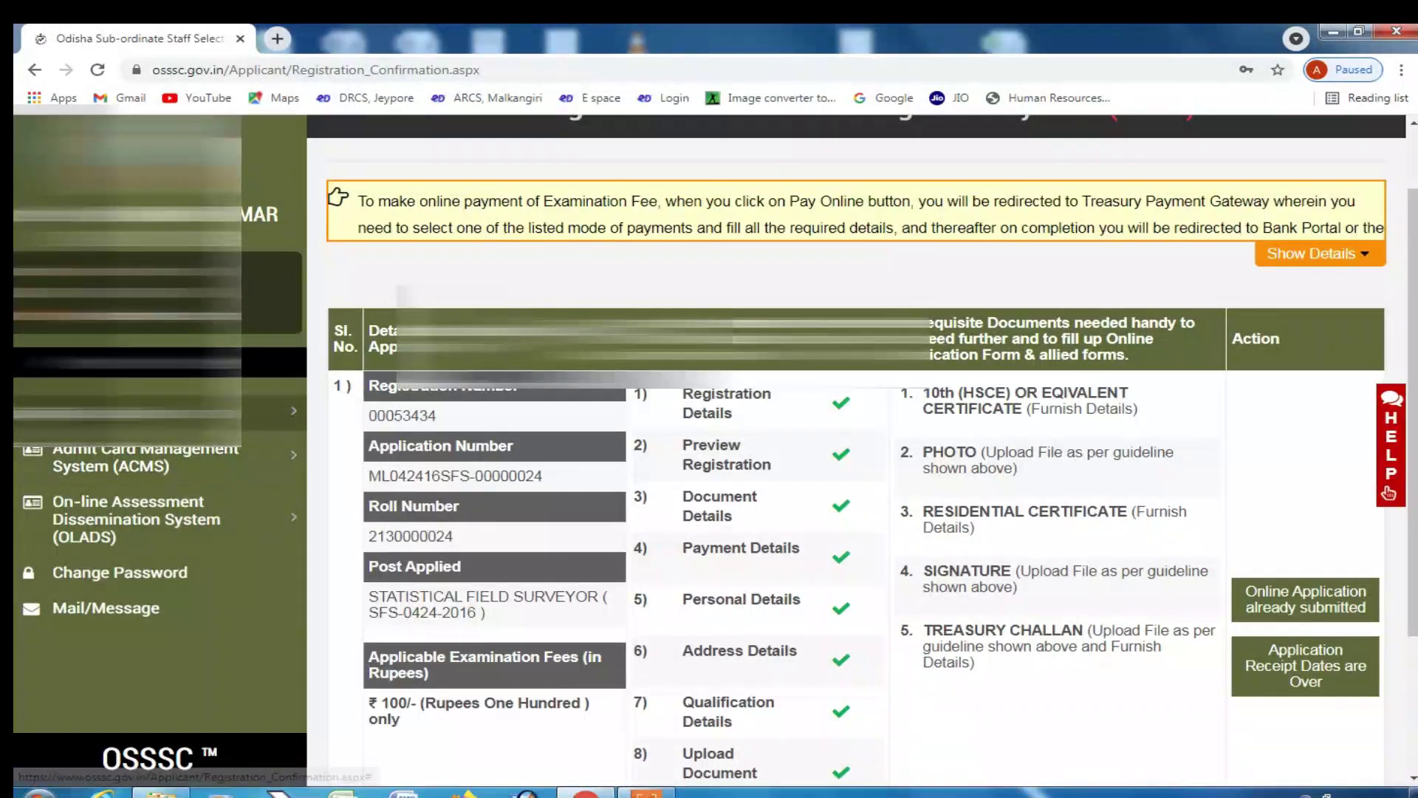
click(140, 411)
click(235, 446)
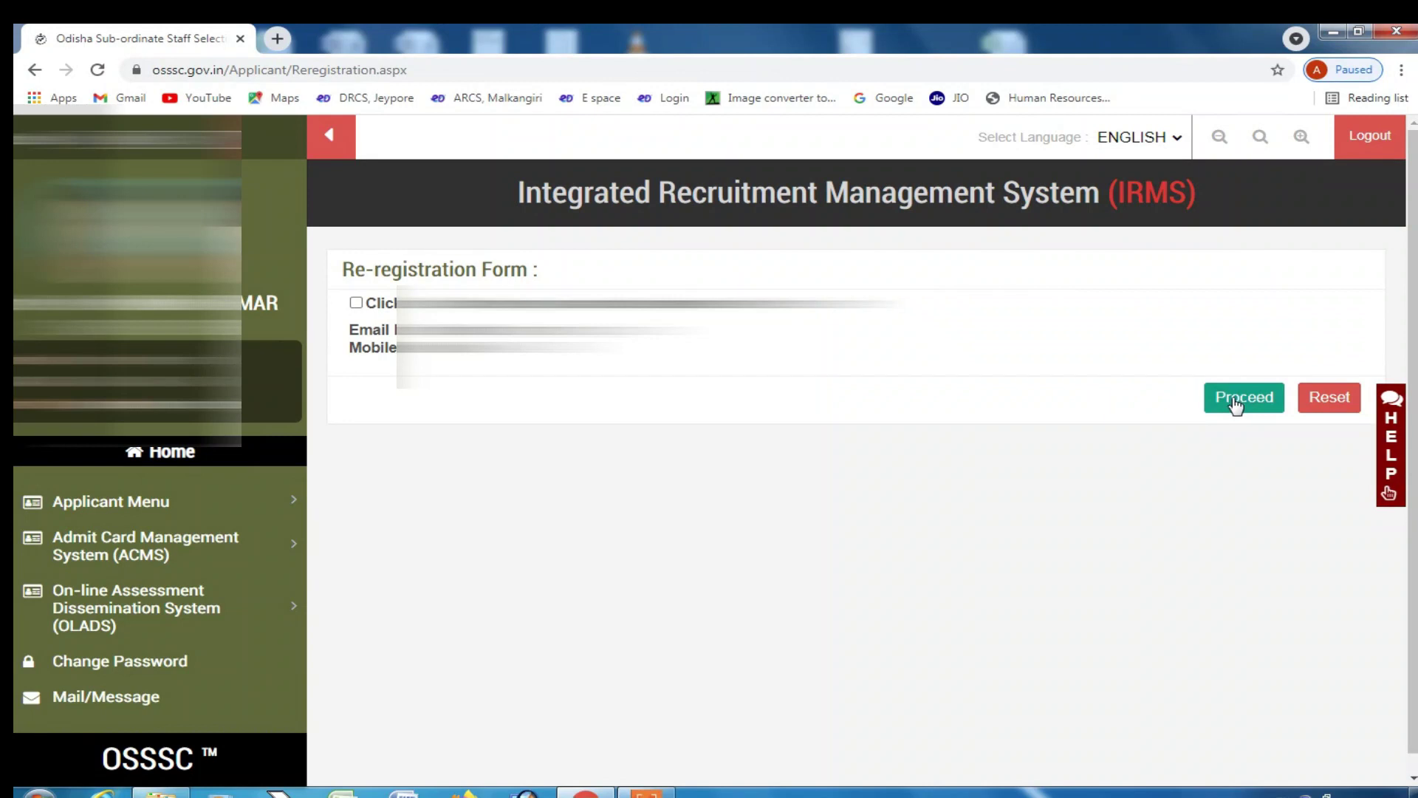
click(1244, 398)
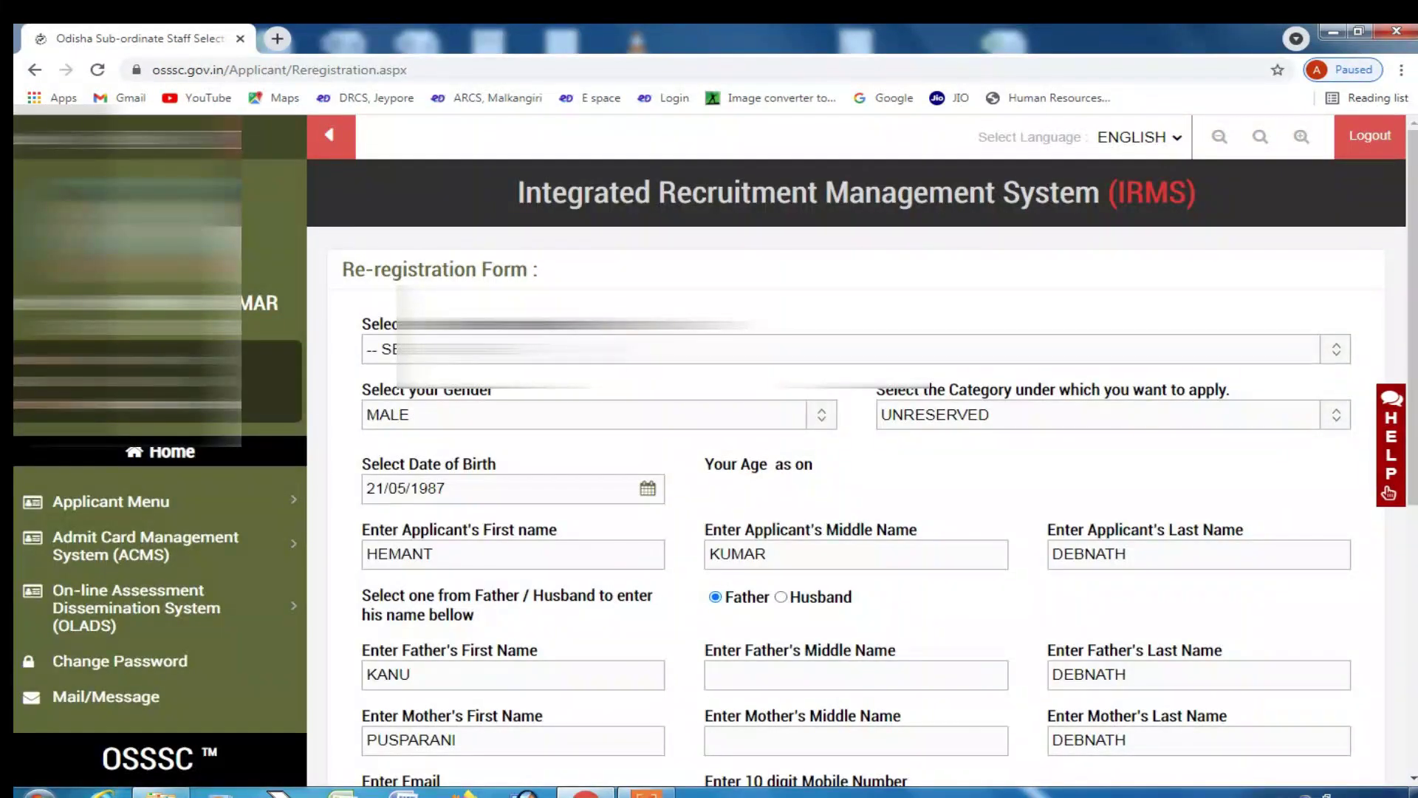
click(850, 349)
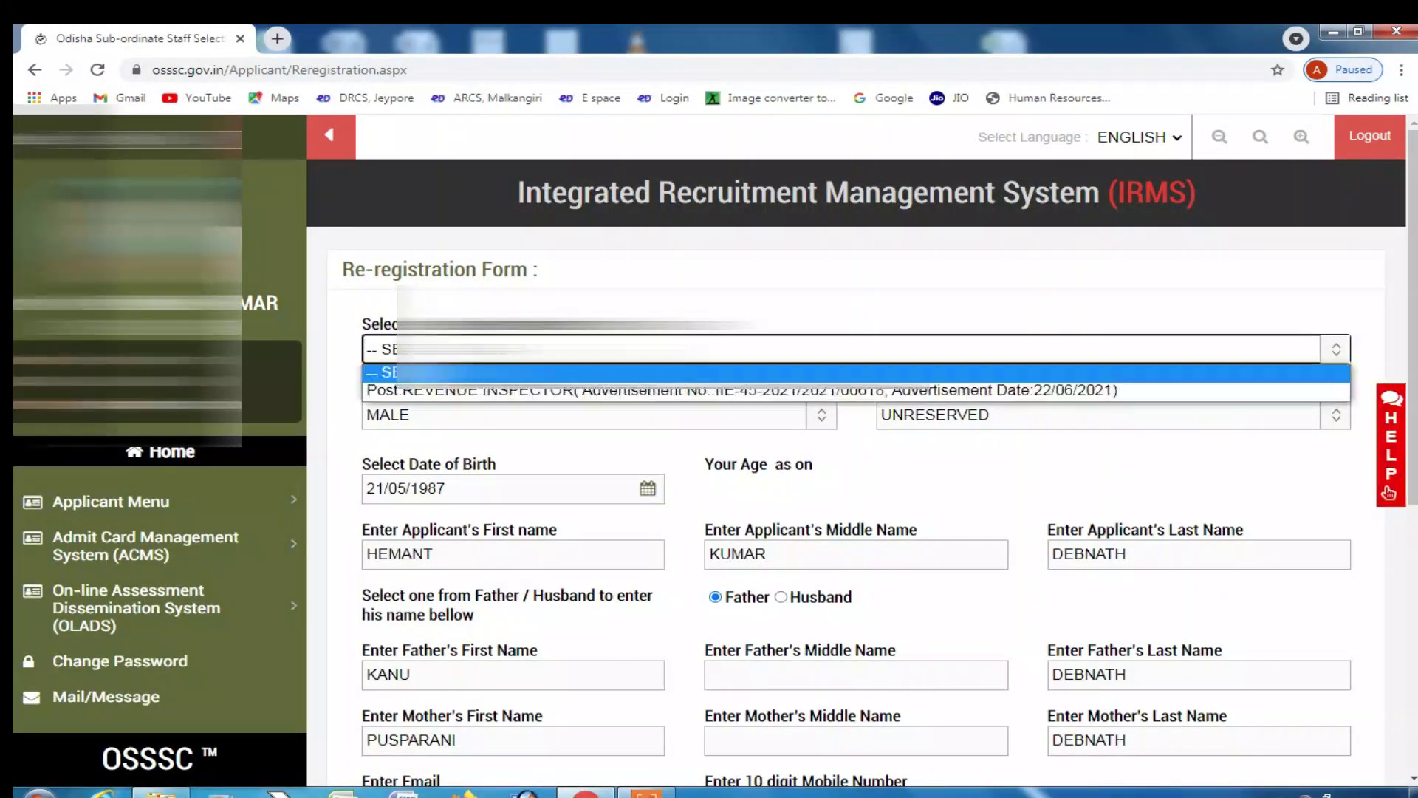
click(669, 390)
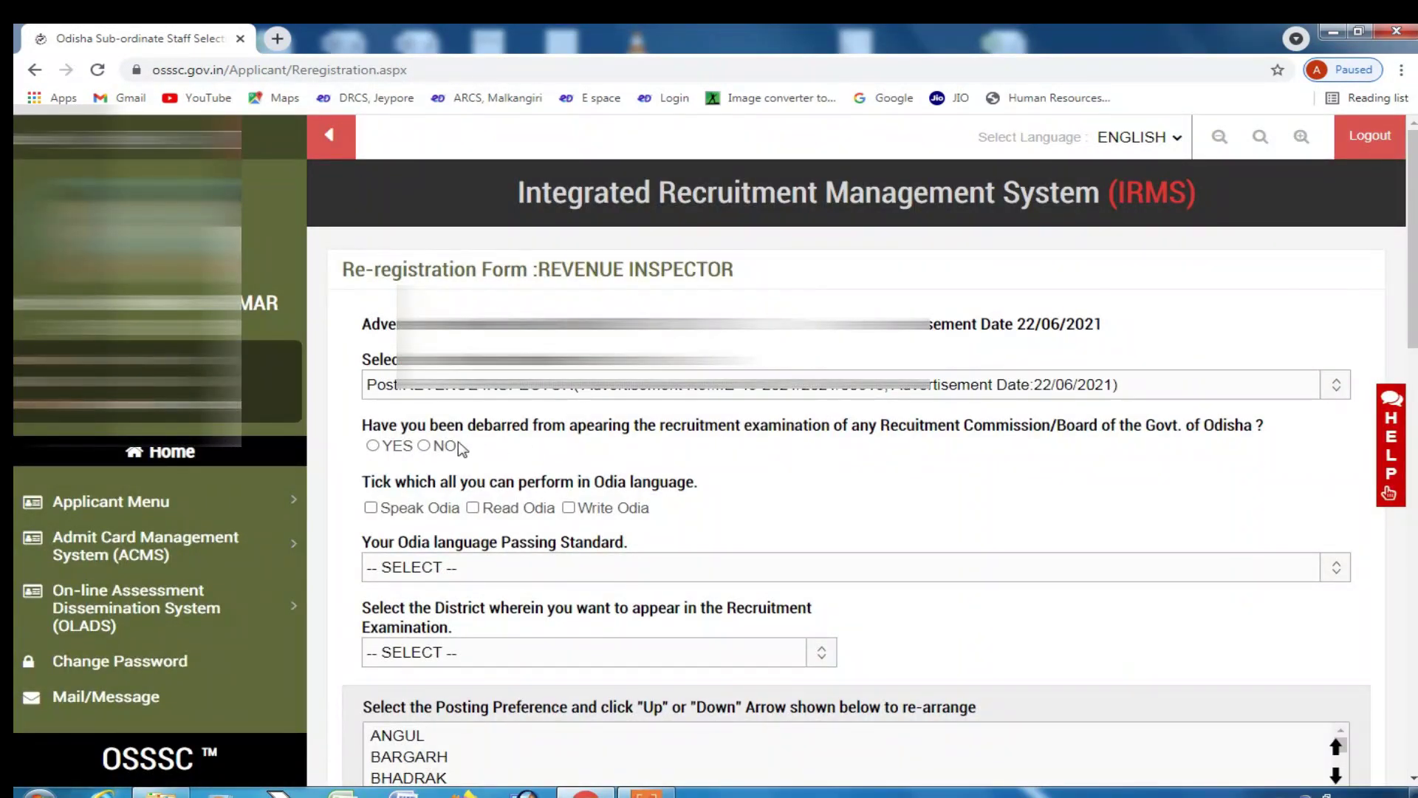
- Mark Odia as passed as a class-VII language subject and choose MALKANGIRI as examination district
scroll(334, 462, down, 1)
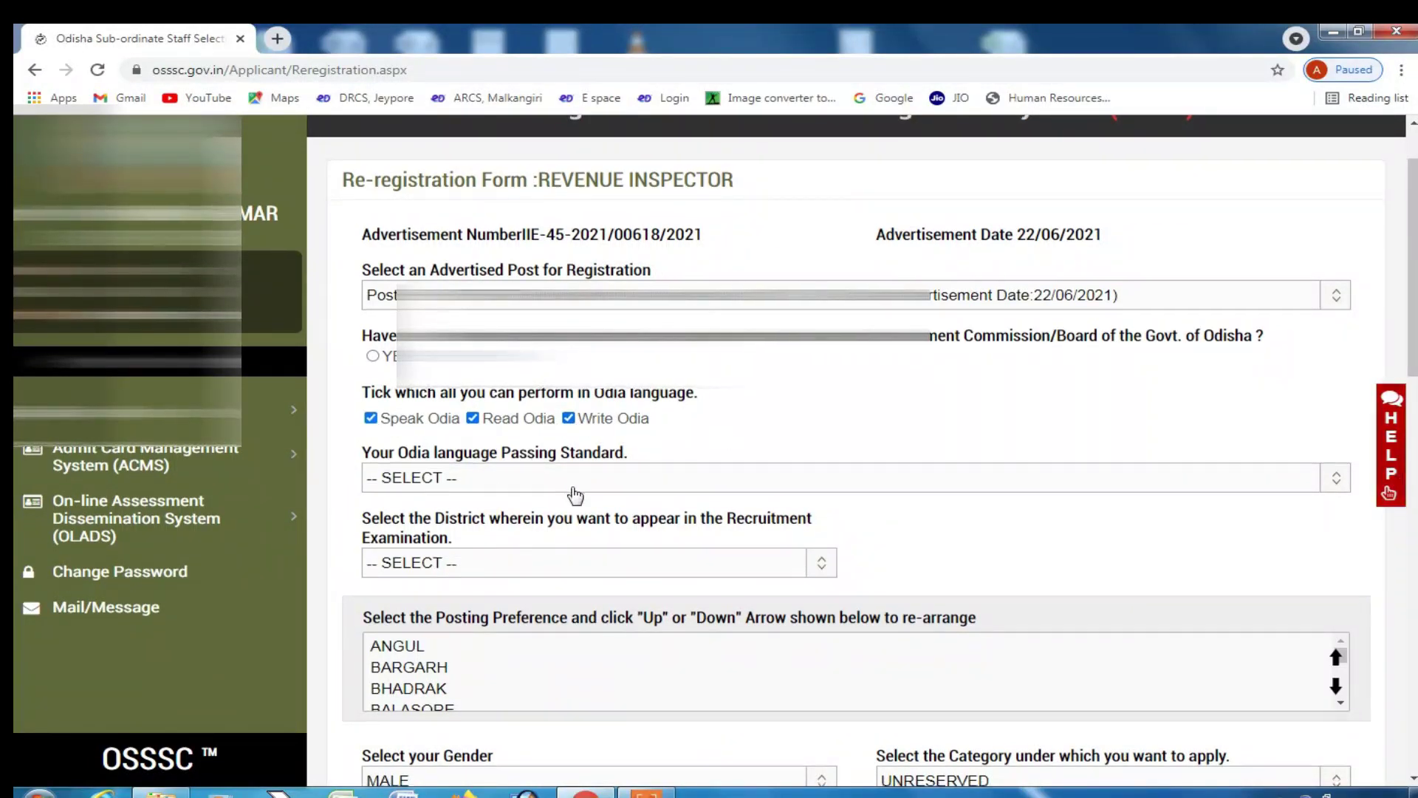
scroll(577, 418, down, 1)
click(588, 403)
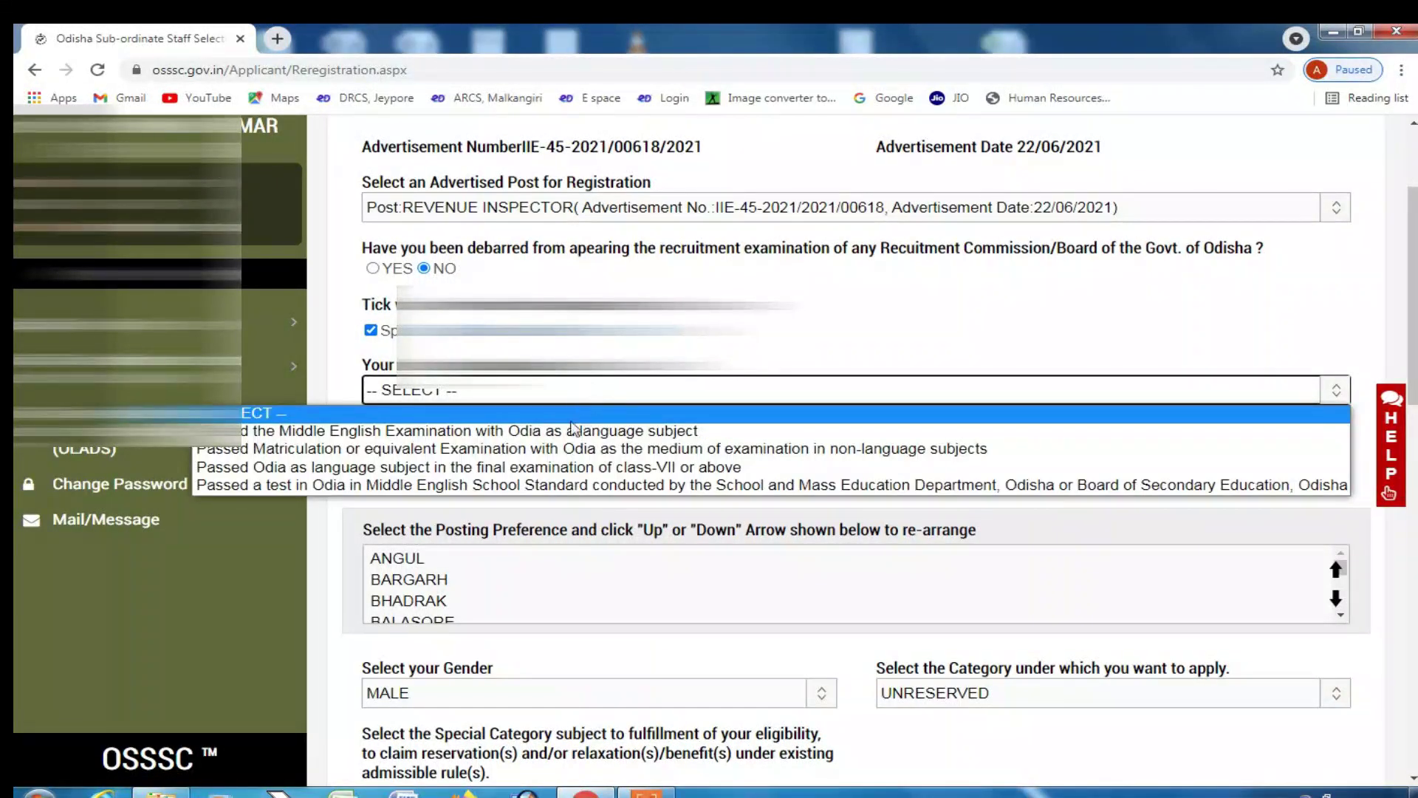
click(557, 467)
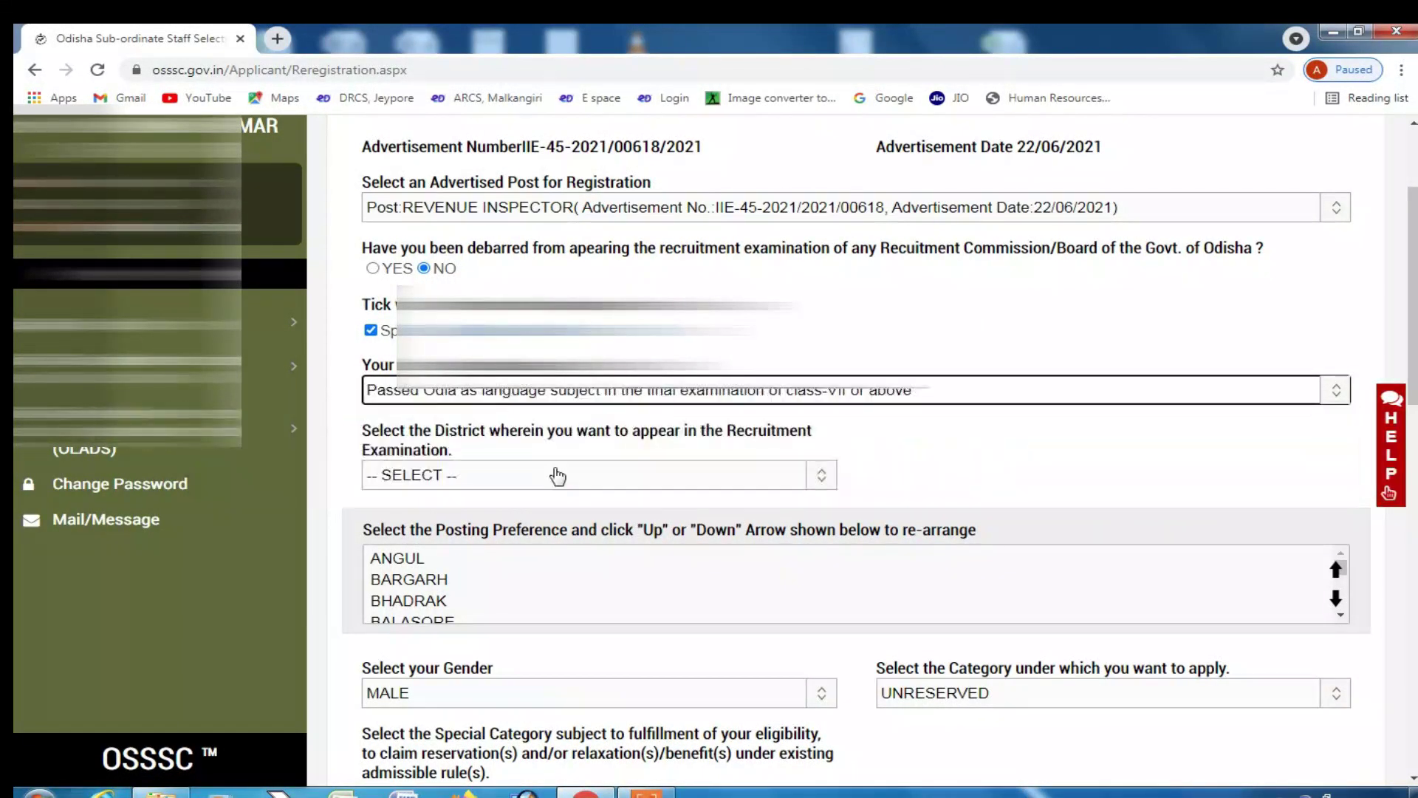
scroll(493, 437, down, 1)
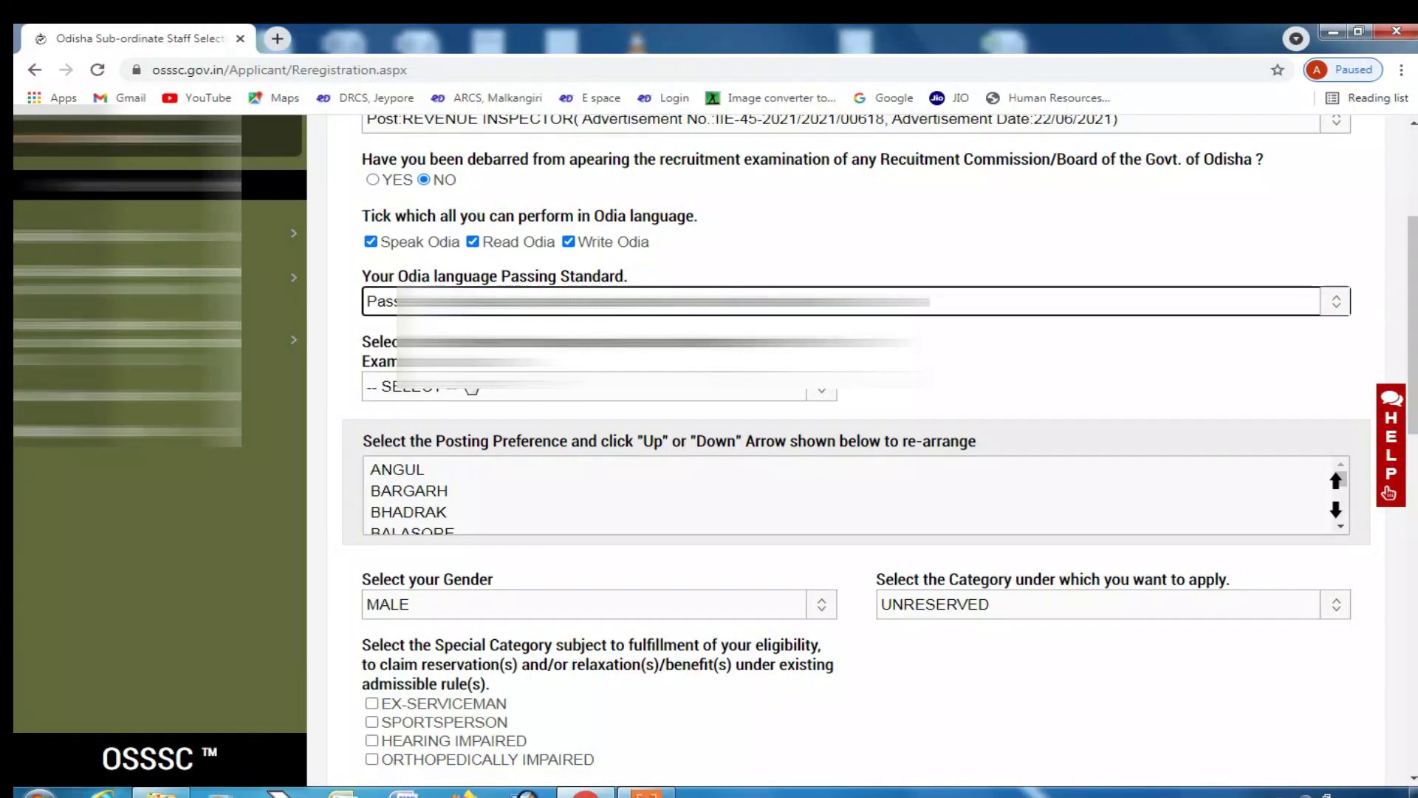
click(473, 391)
scroll(470, 473, down, 3)
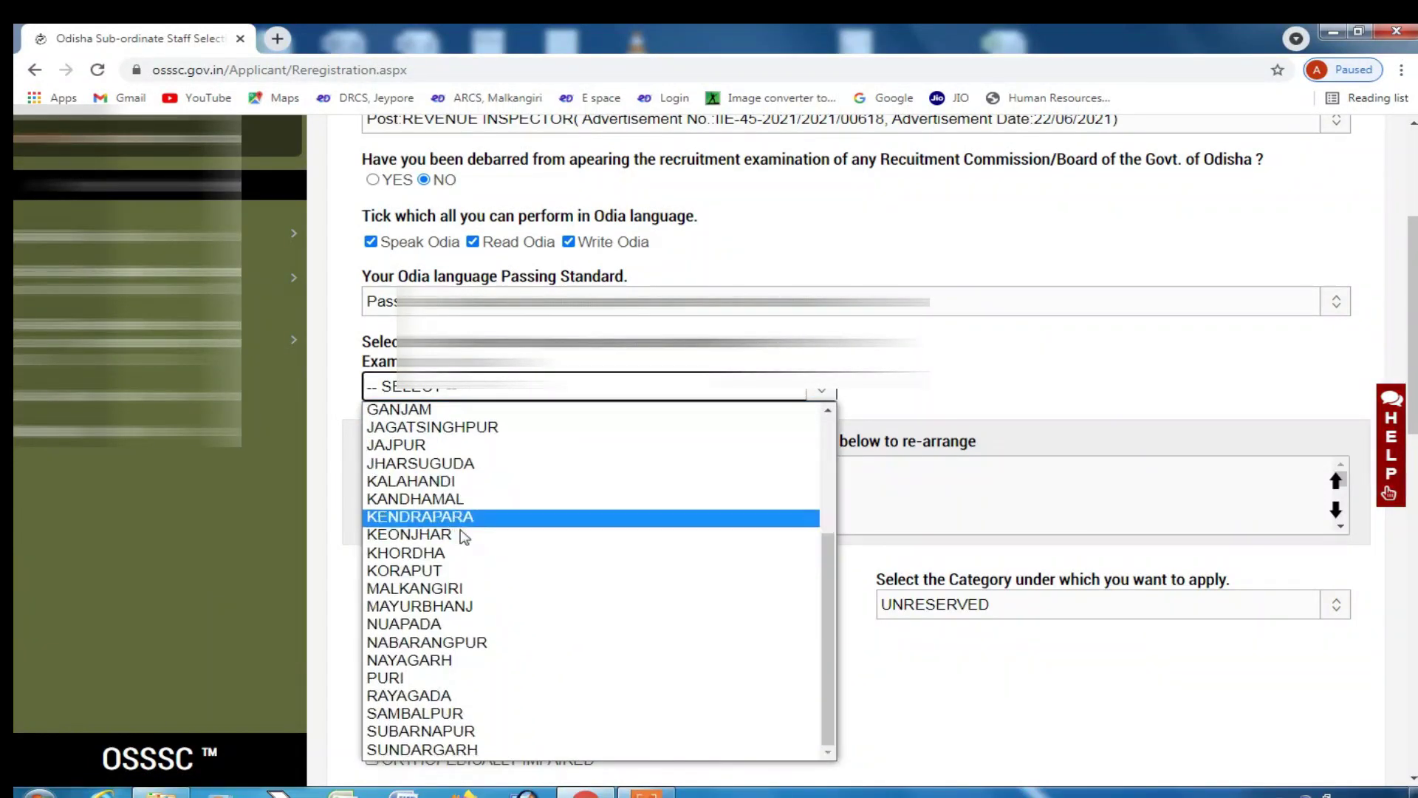
click(413, 589)
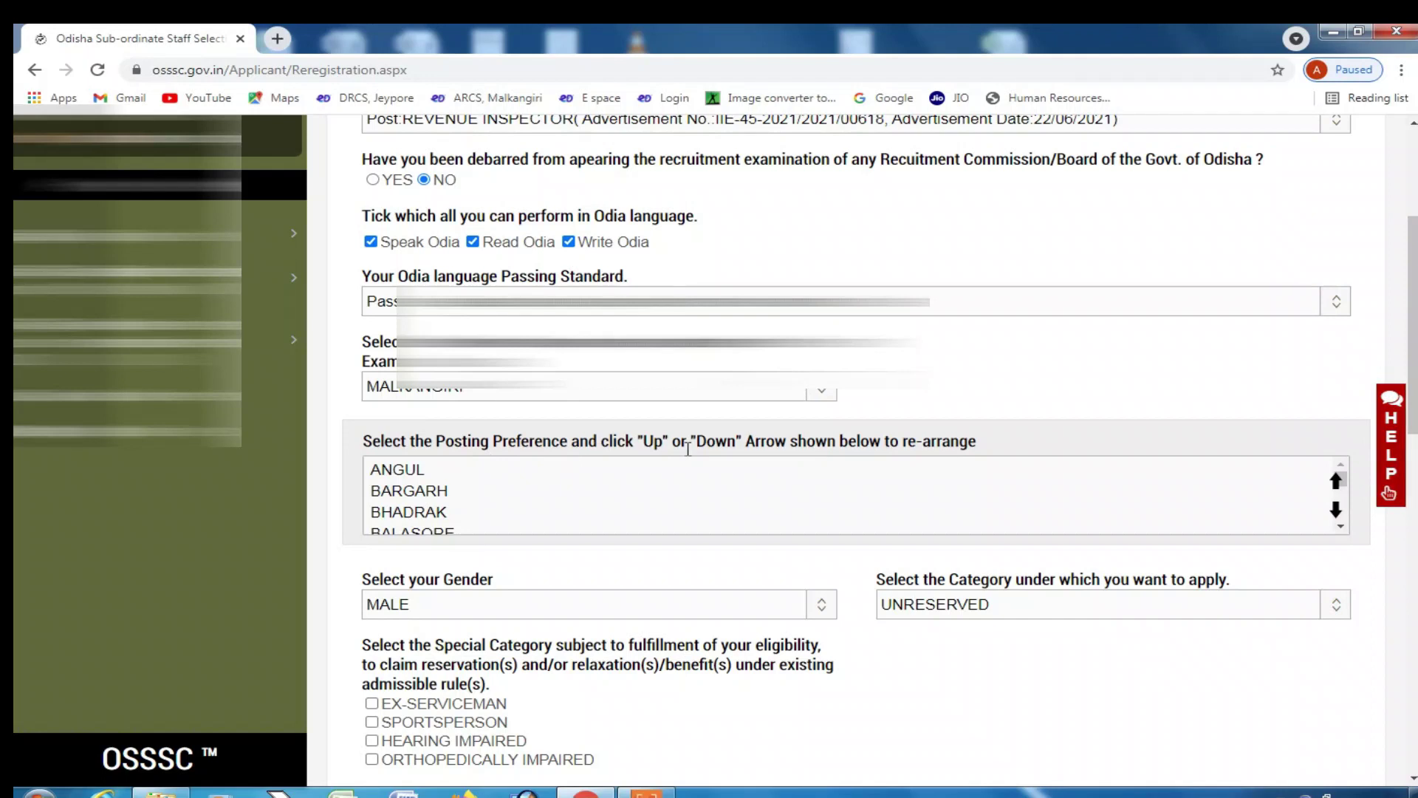
- Move MALKANGIRI up the Posting Preference list until it is the first choice
scroll(401, 509, down, 8)
scroll(399, 517, up, 1)
scroll(403, 510, up, 2)
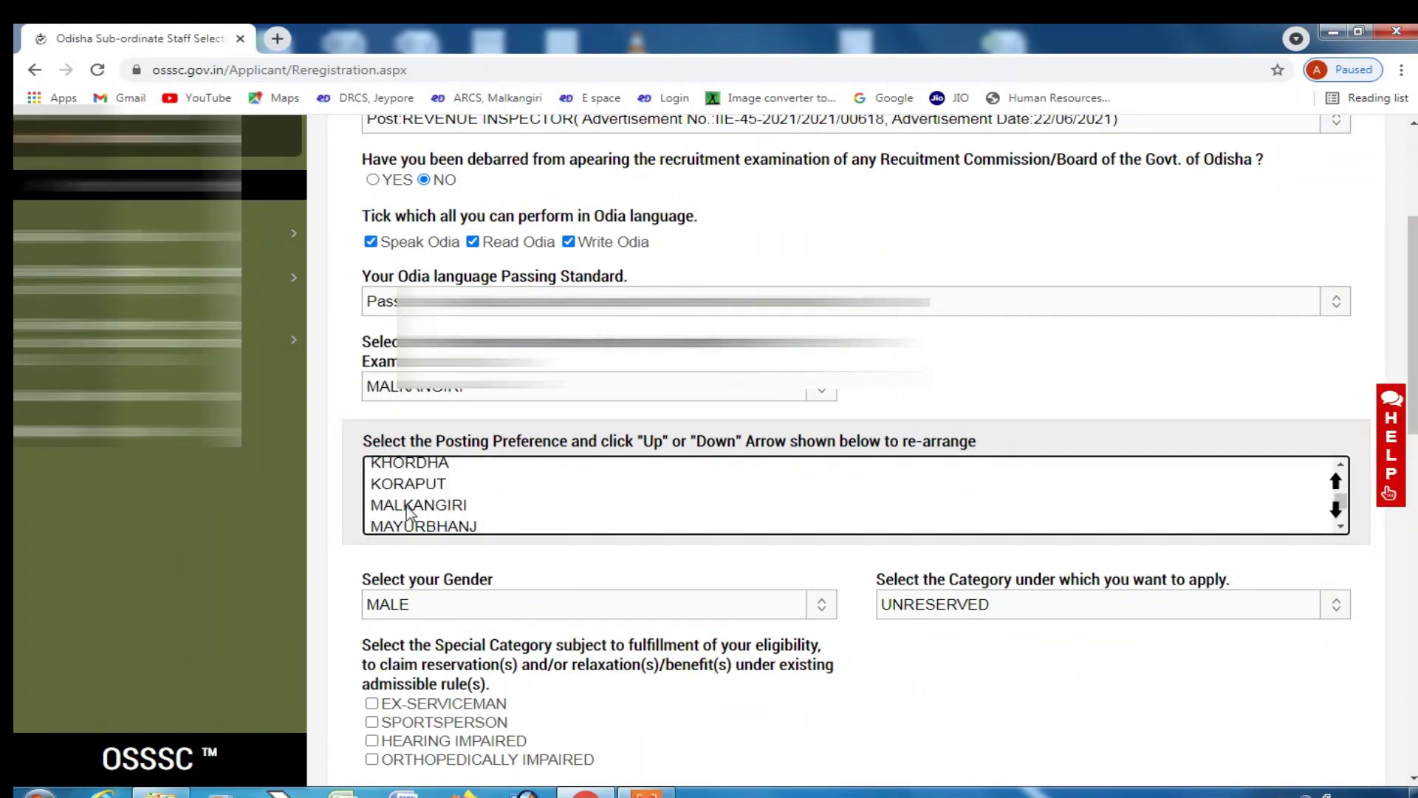
click(411, 509)
click(1335, 482)
click(1336, 481)
click(1336, 482)
click(1336, 481)
click(1336, 481)
click(1336, 482)
click(1336, 482)
click(1336, 482)
click(1336, 482)
click(1335, 482)
click(1336, 482)
click(1335, 481)
click(1336, 482)
click(1336, 482)
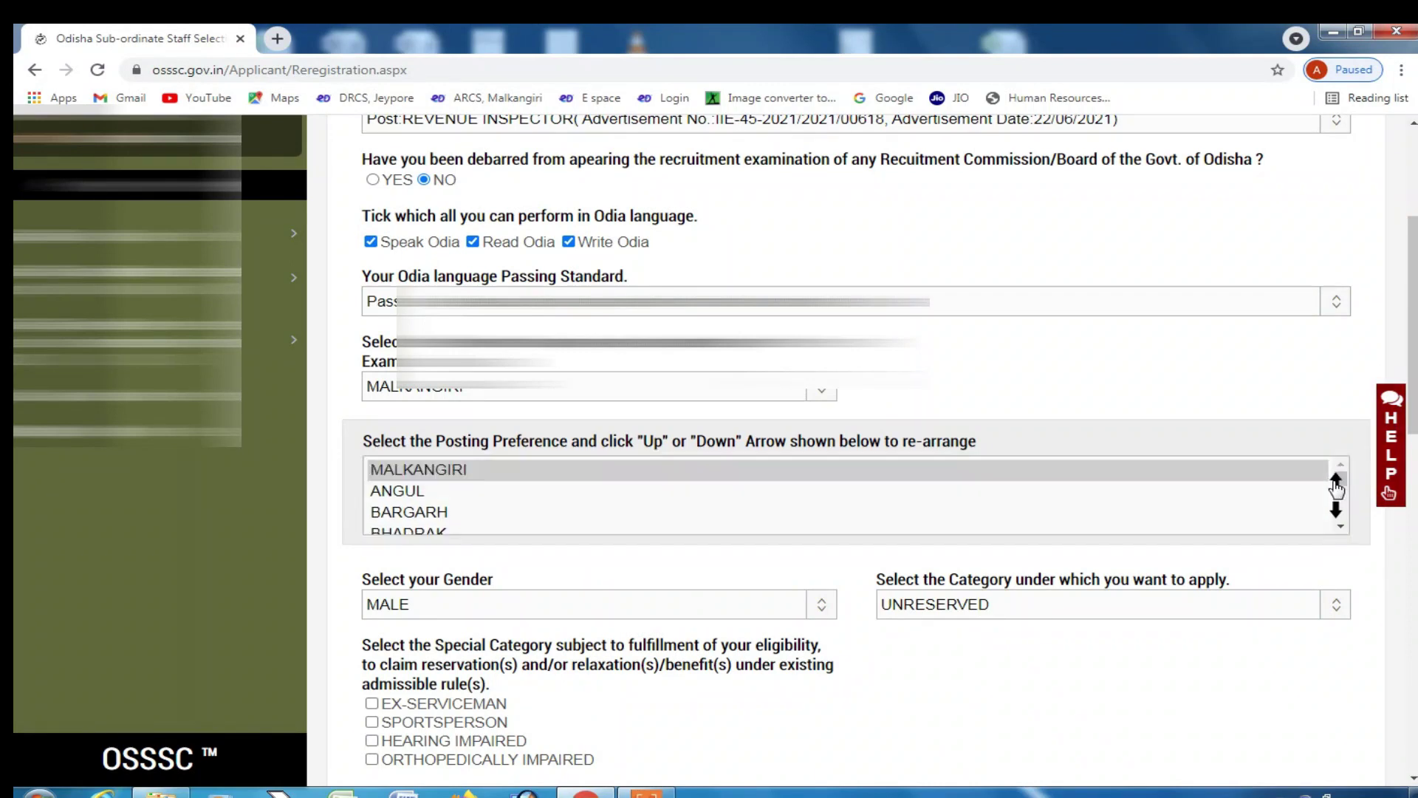
click(1334, 484)
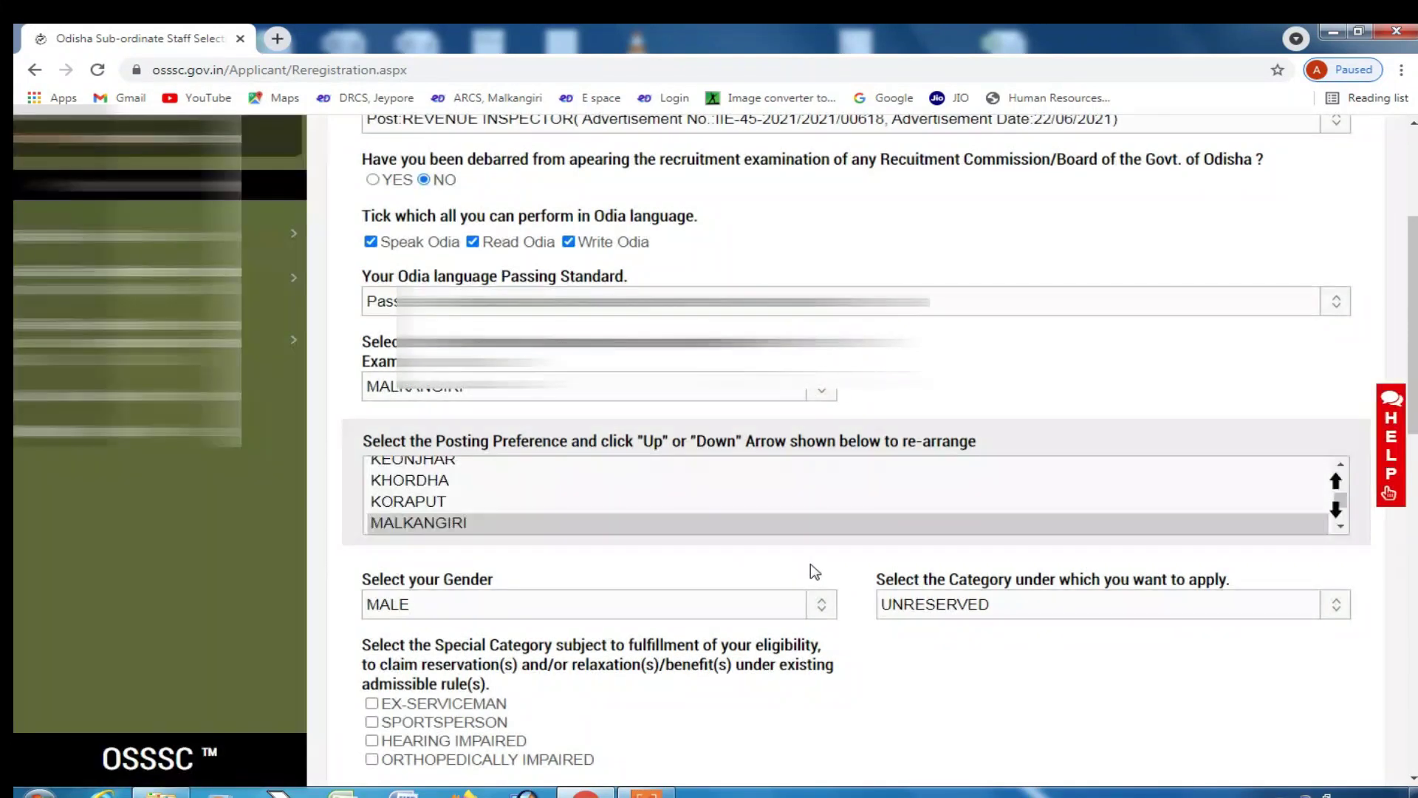
scroll(813, 569, down, 1)
- Keep MALE selected as the gender on the re-registration form
scroll(813, 569, down, 1)
scroll(547, 525, down, 2)
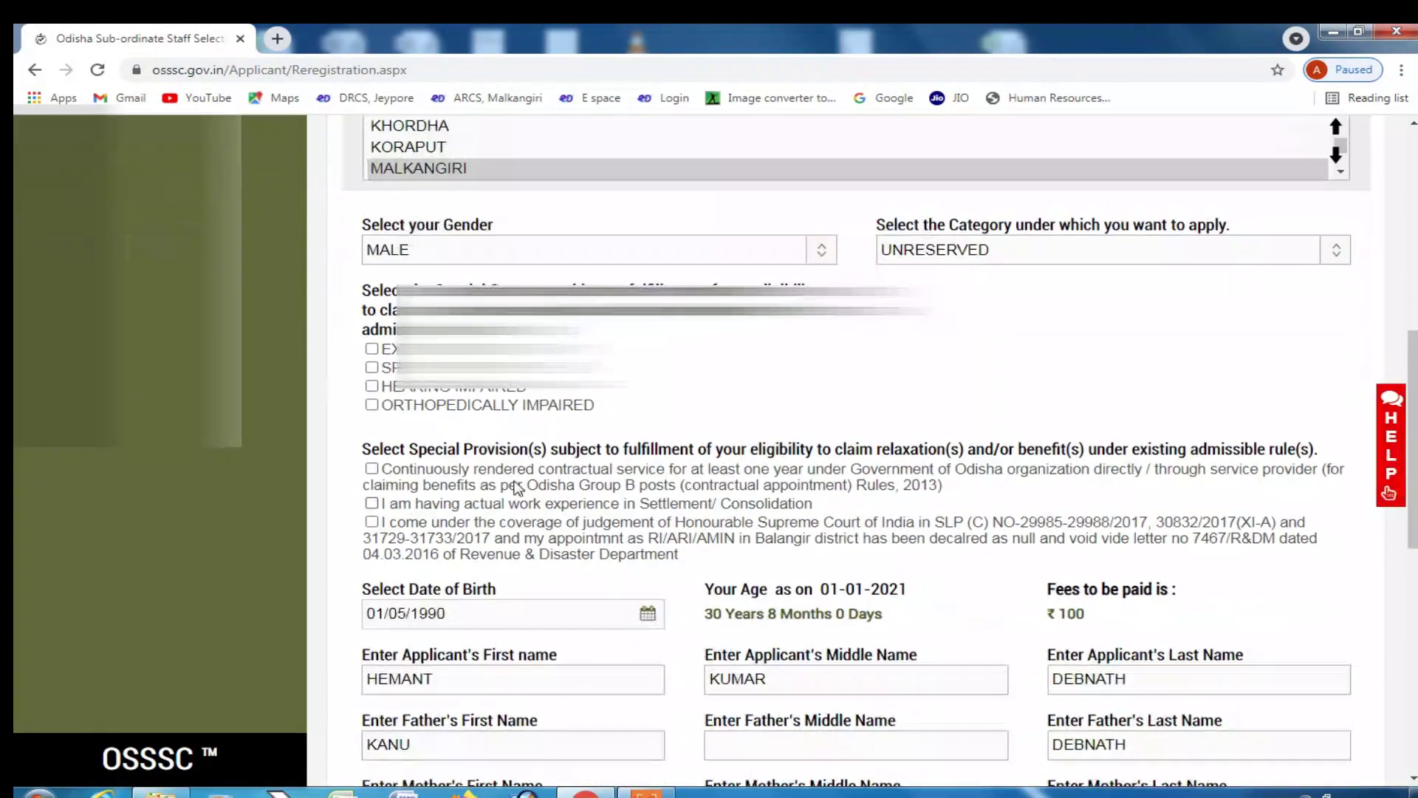
click(519, 260)
click(520, 263)
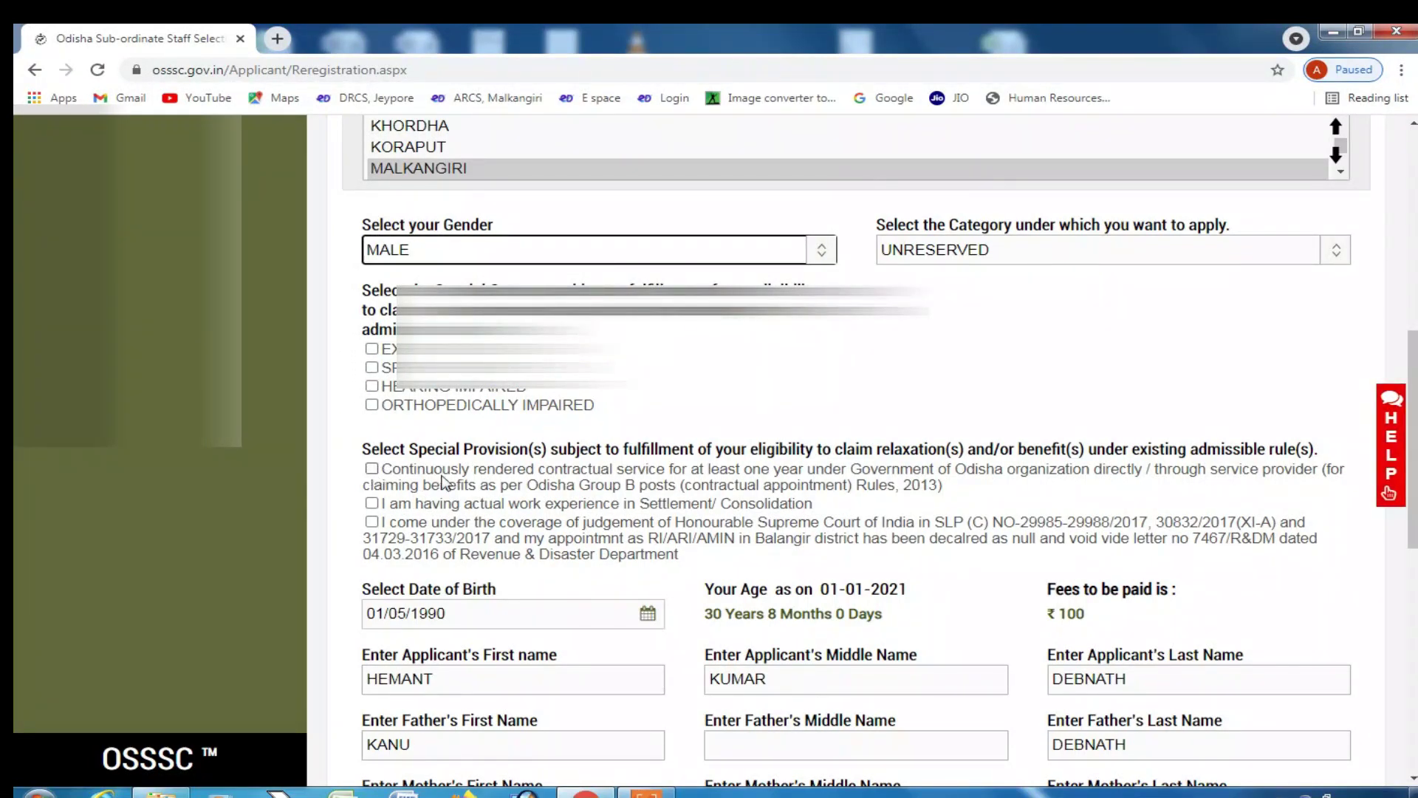
- Open the preview of the filled Revenue Inspector registration form
scroll(556, 537, down, 1)
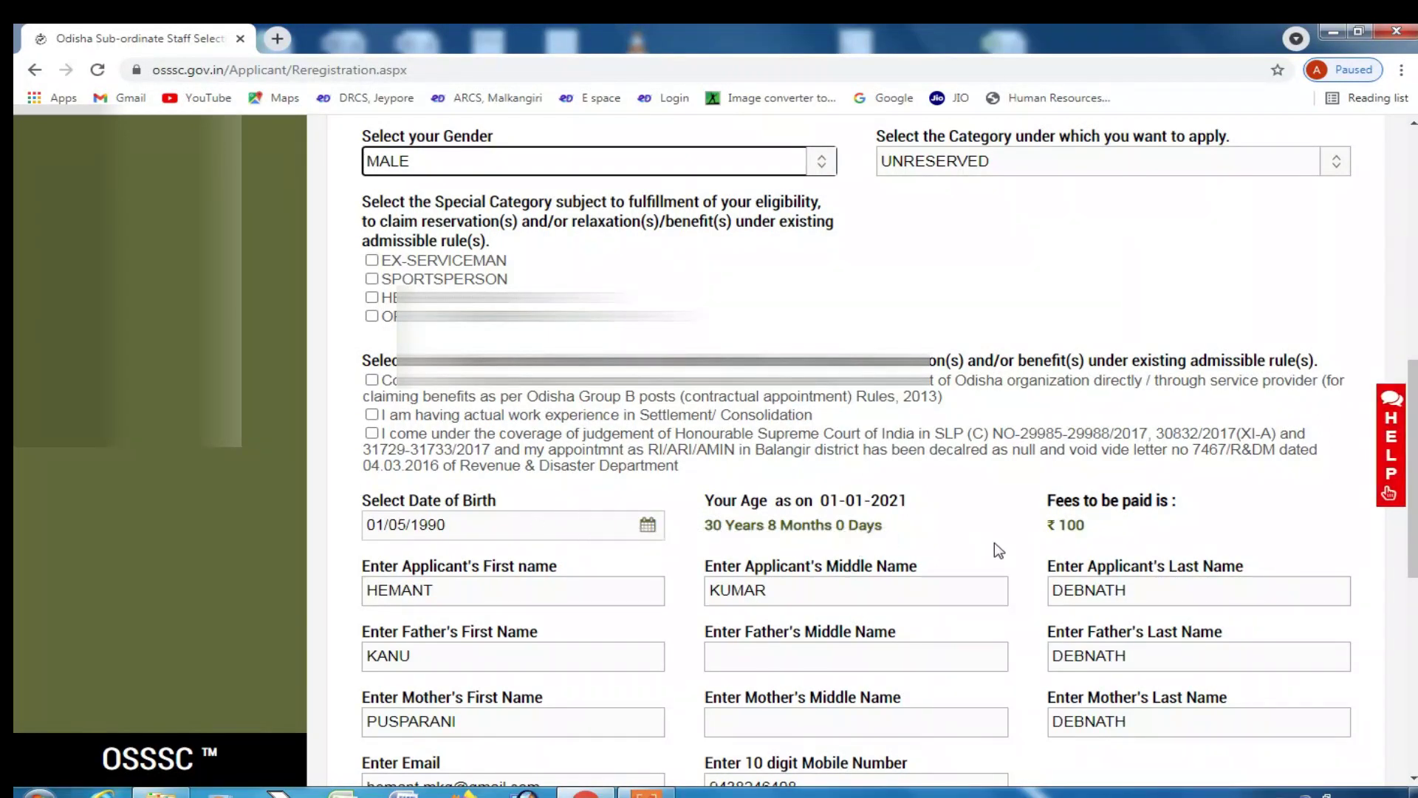
scroll(850, 443, down, 1)
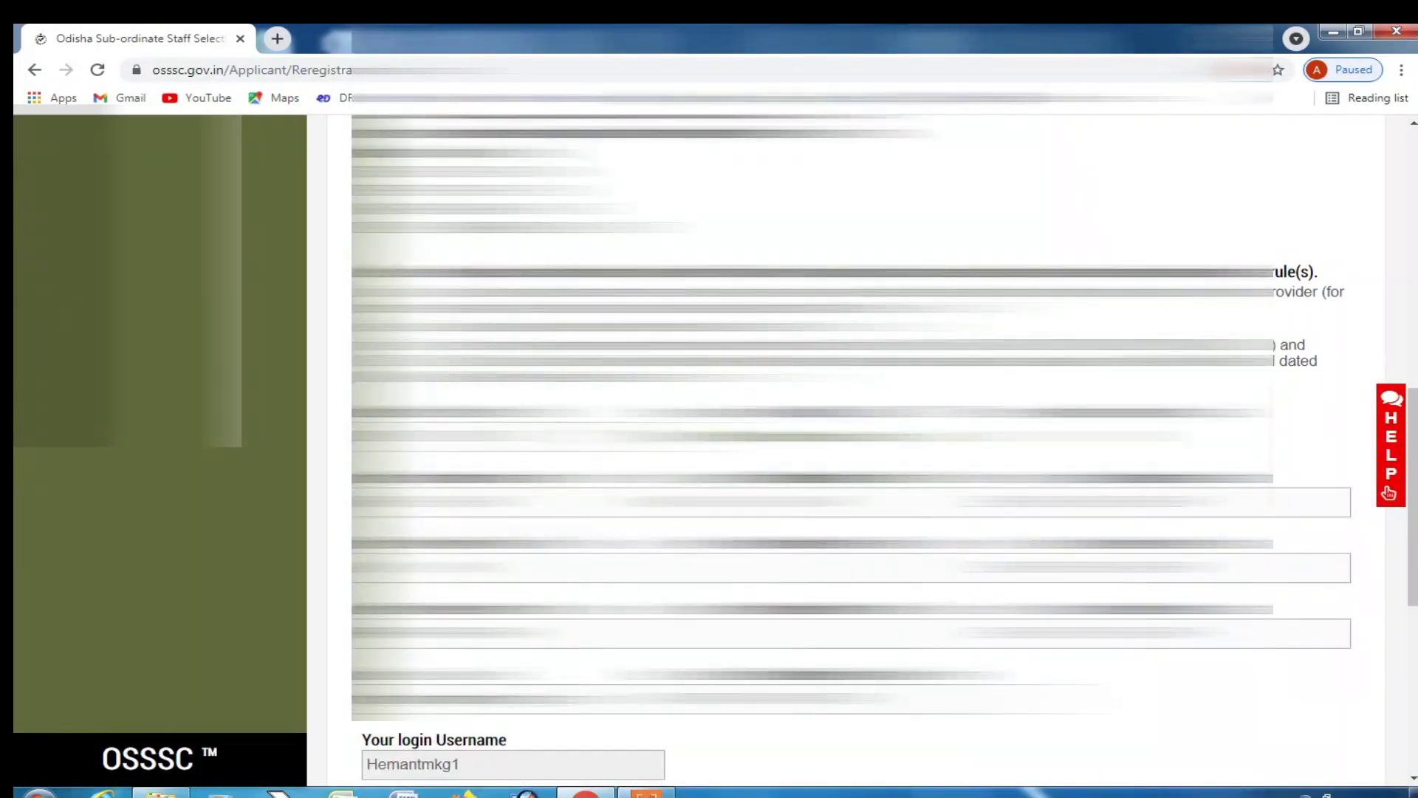
scroll(849, 443, down, 4)
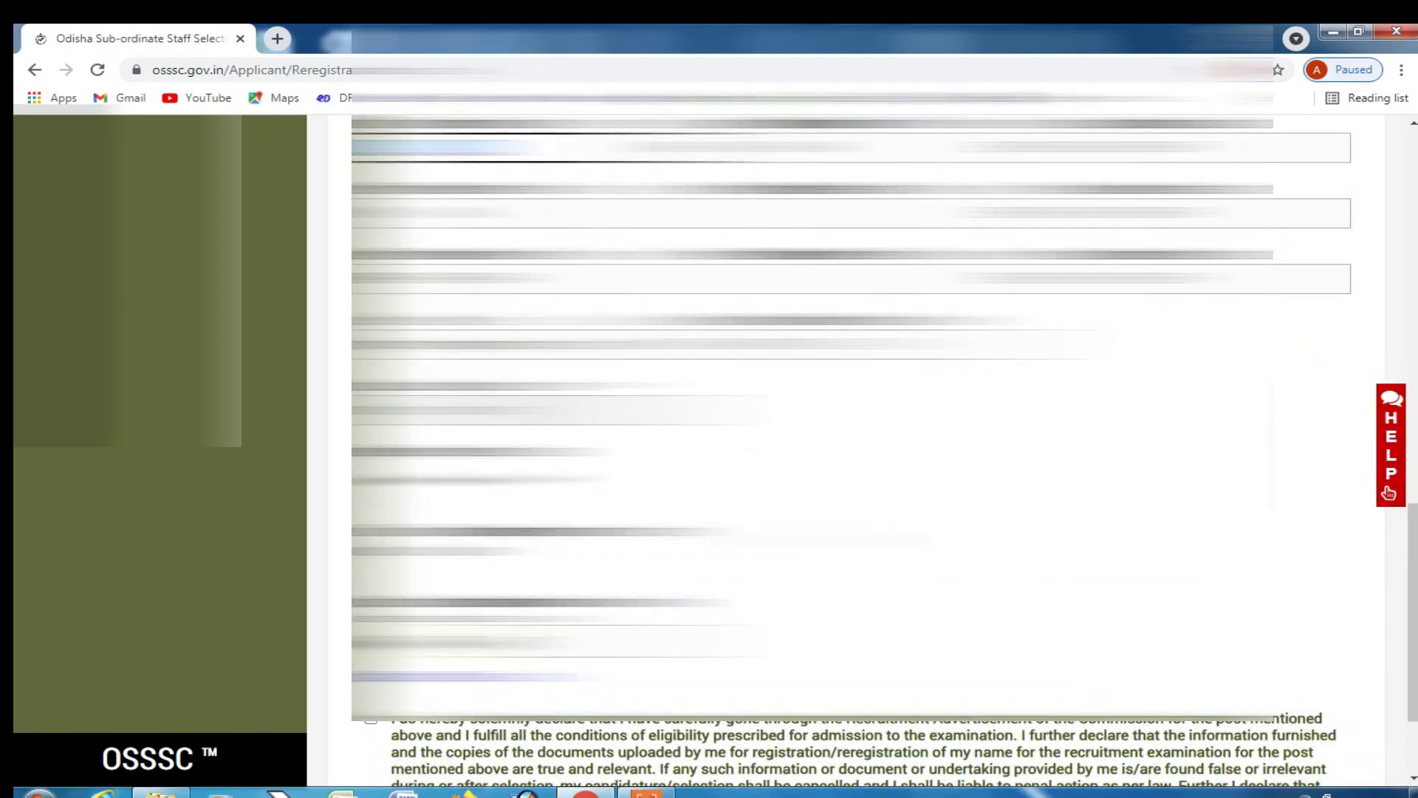
scroll(849, 443, down, 2)
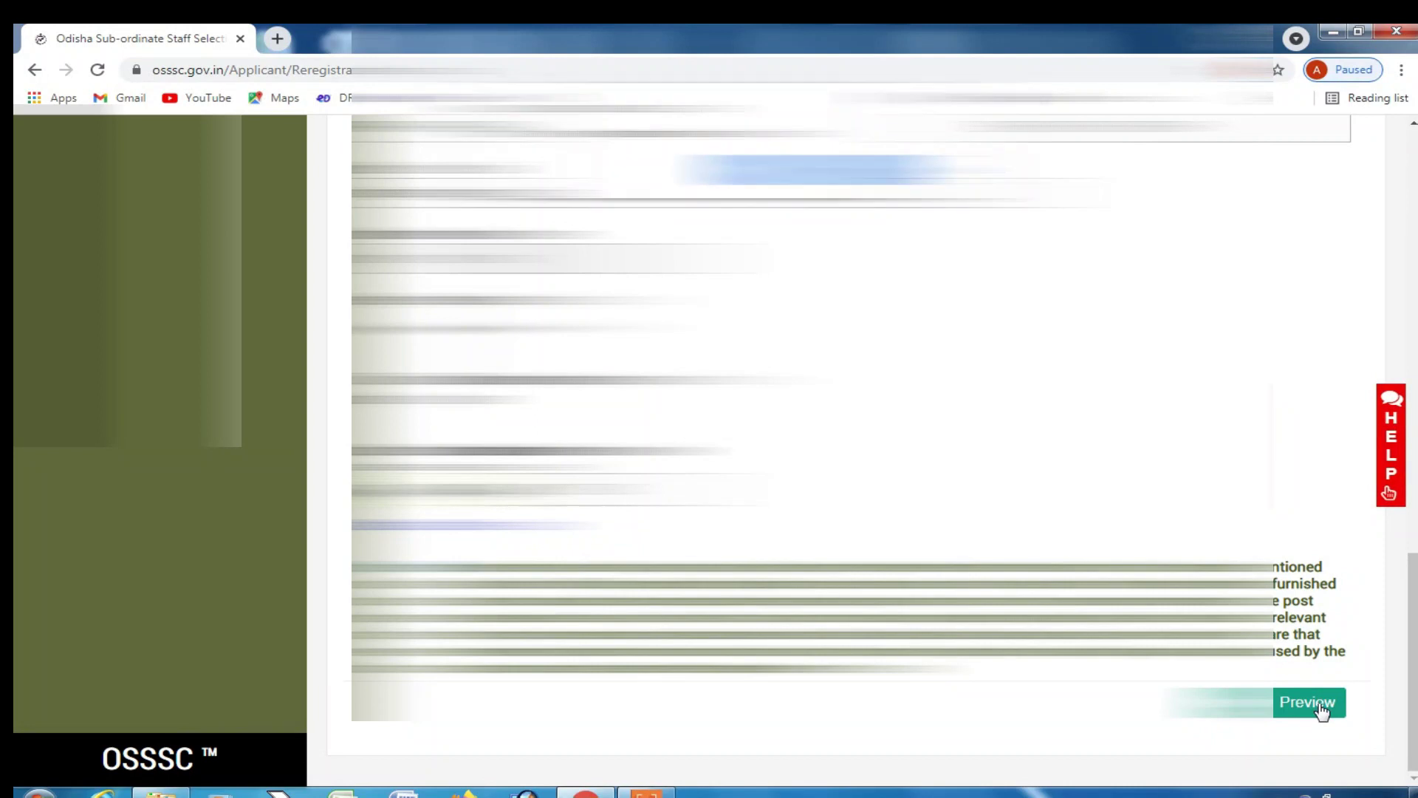
click(1308, 702)
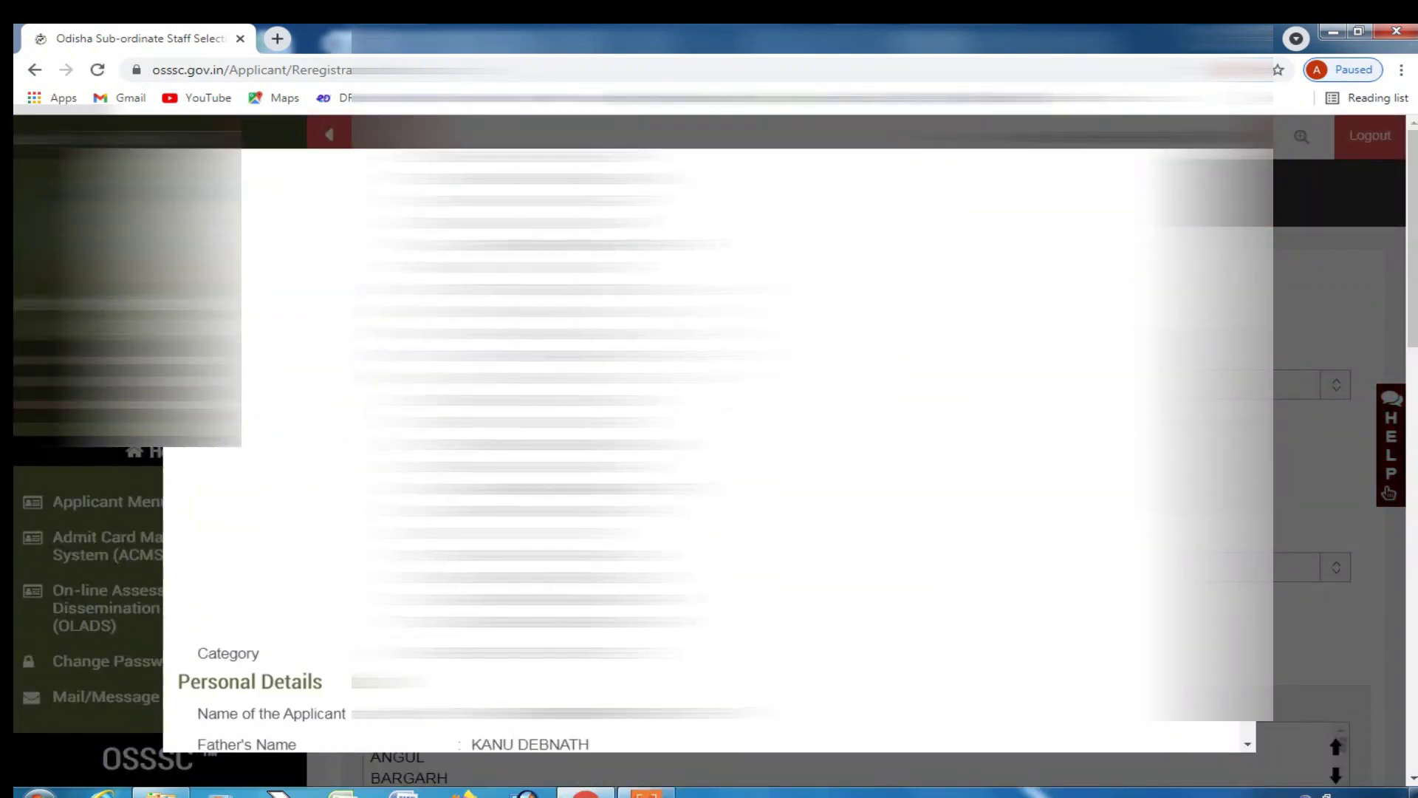
- Confirm the previewed details and check the Registration Confirmation page showing the ₹100 fee
scroll(709, 443, down, 10)
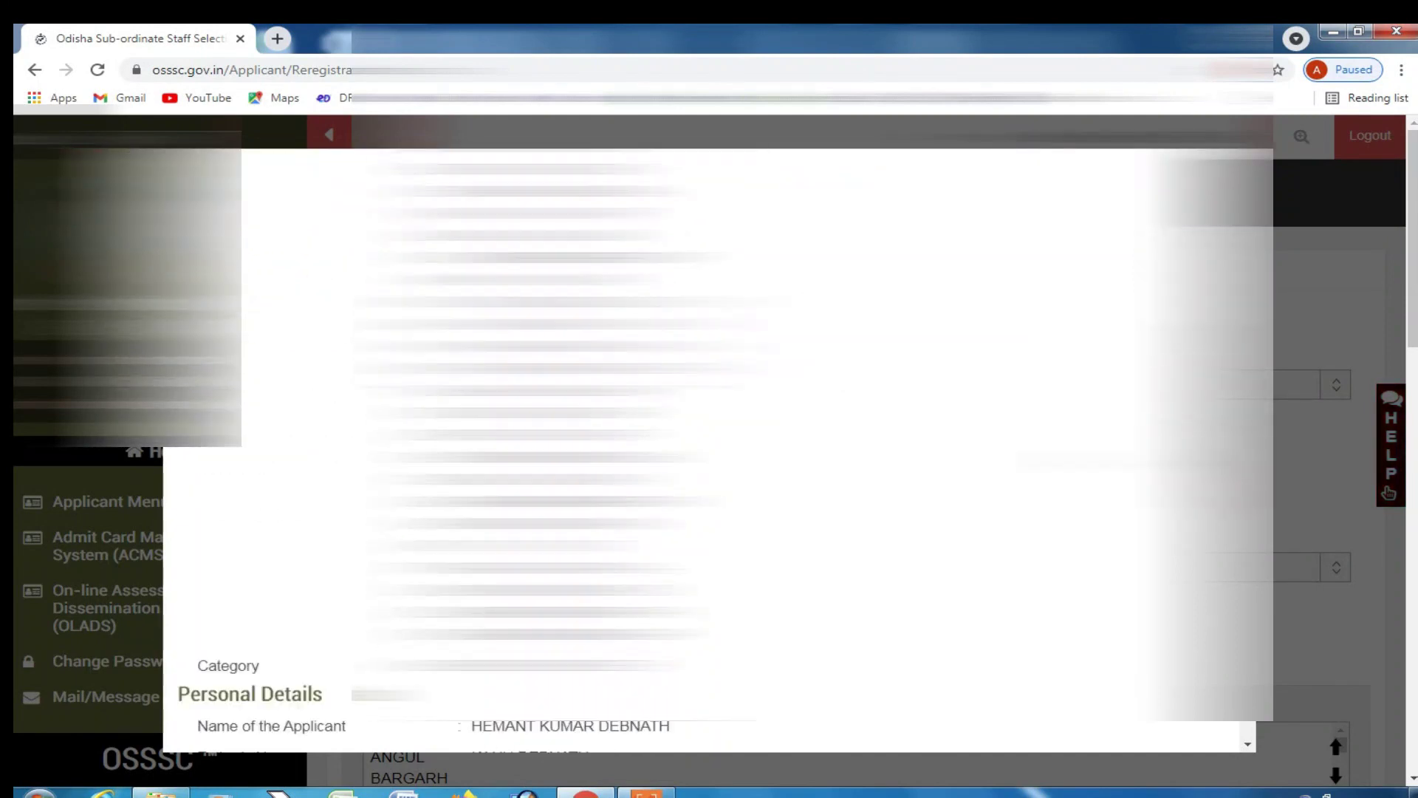
scroll(709, 444, down, 5)
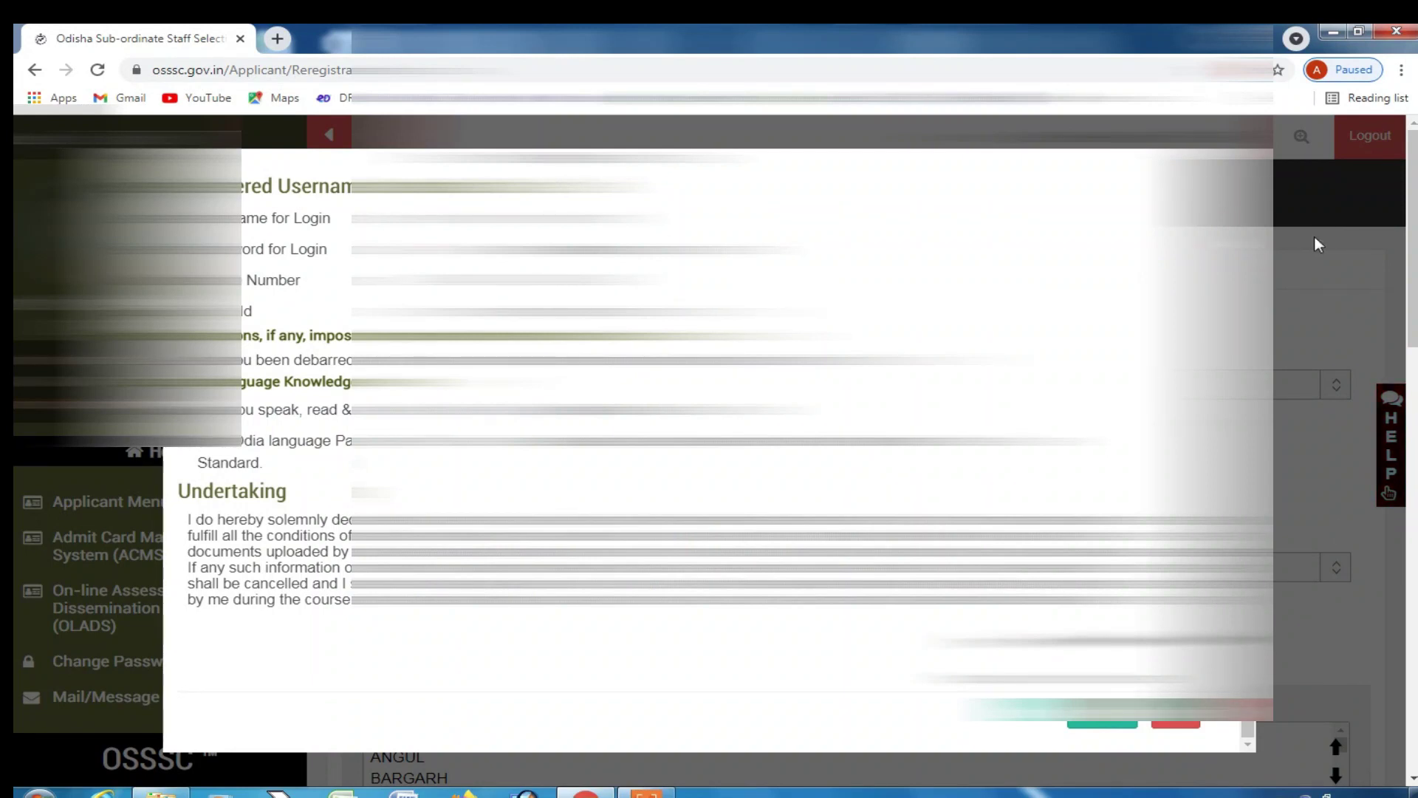
click(1184, 727)
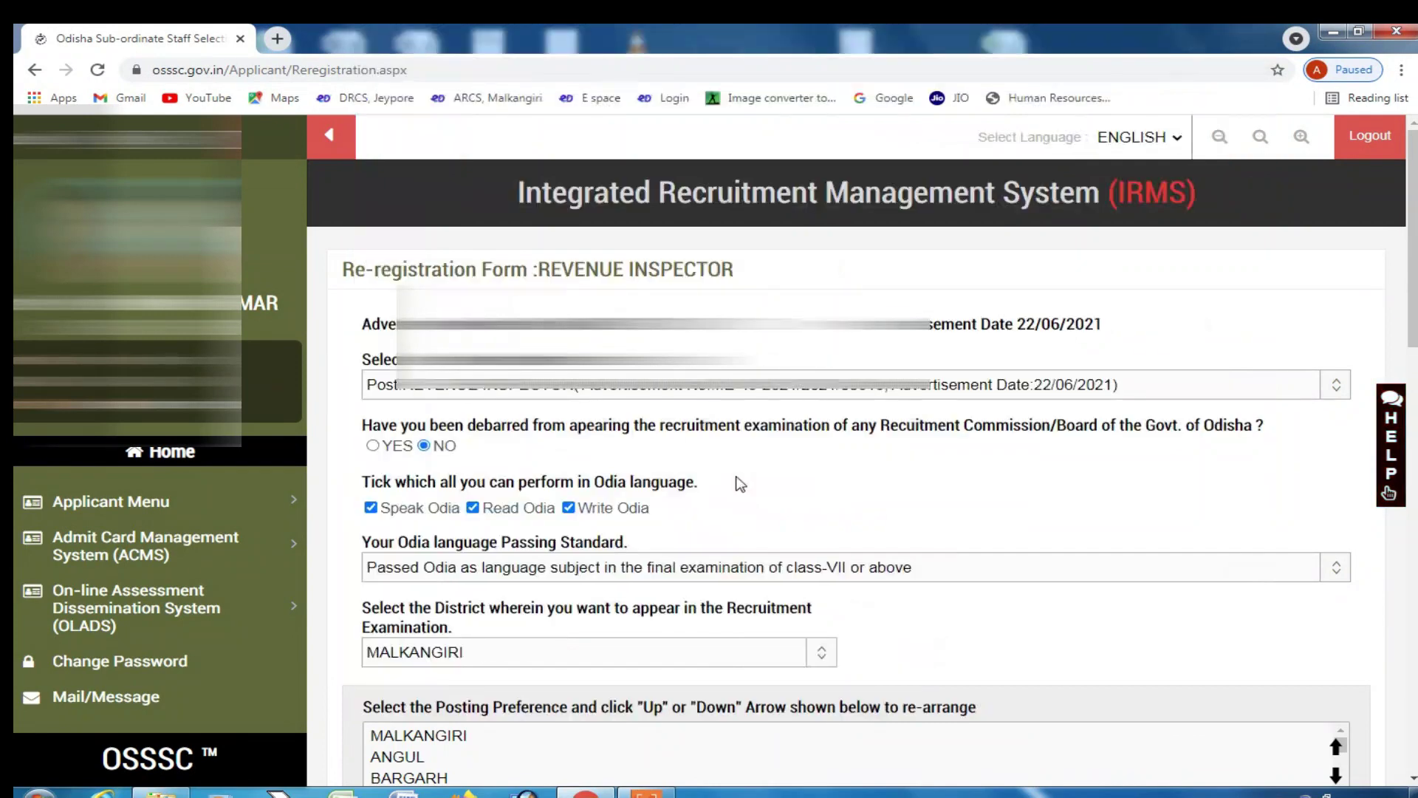
scroll(739, 487, down, 6)
scroll(737, 505, down, 5)
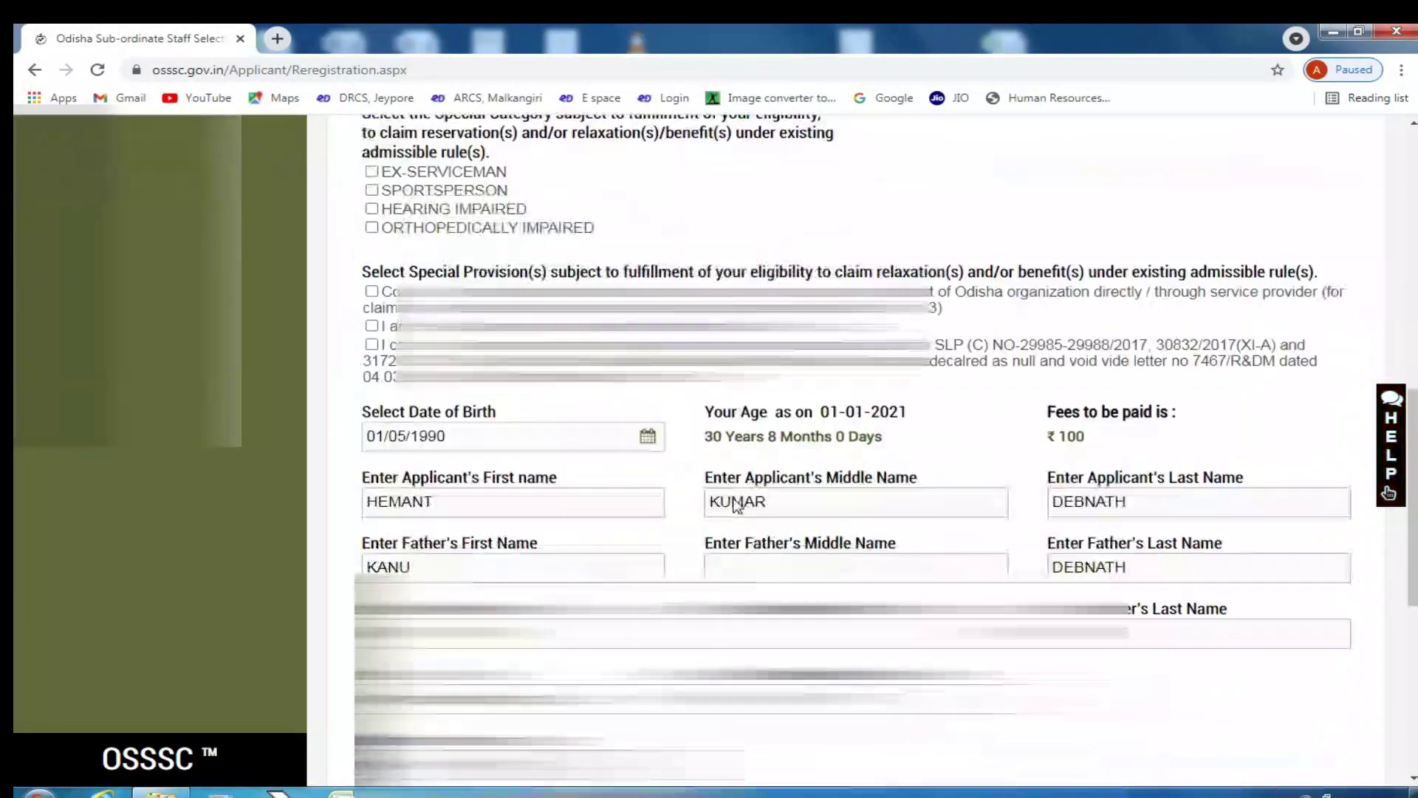
scroll(737, 505, up, 11)
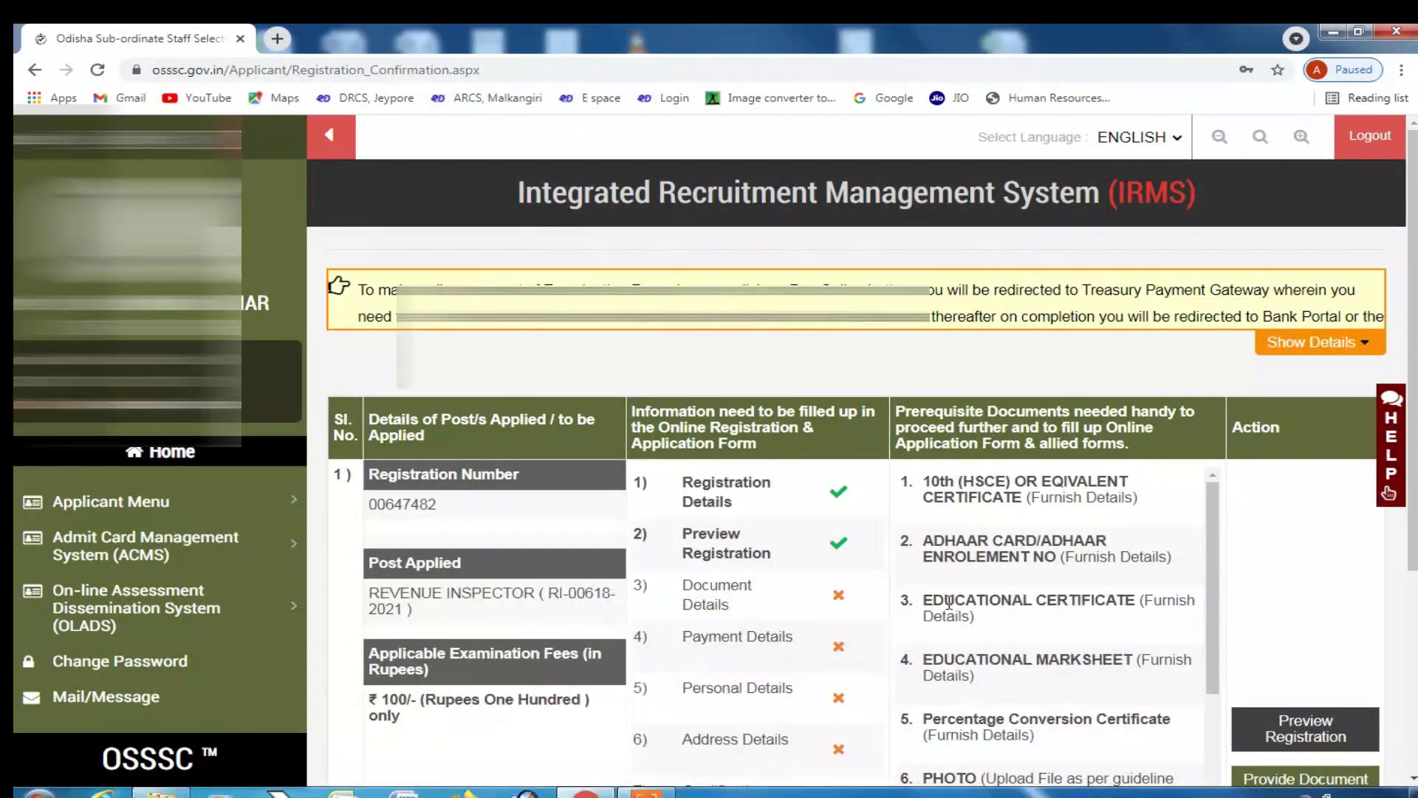
scroll(769, 510, down, 1)
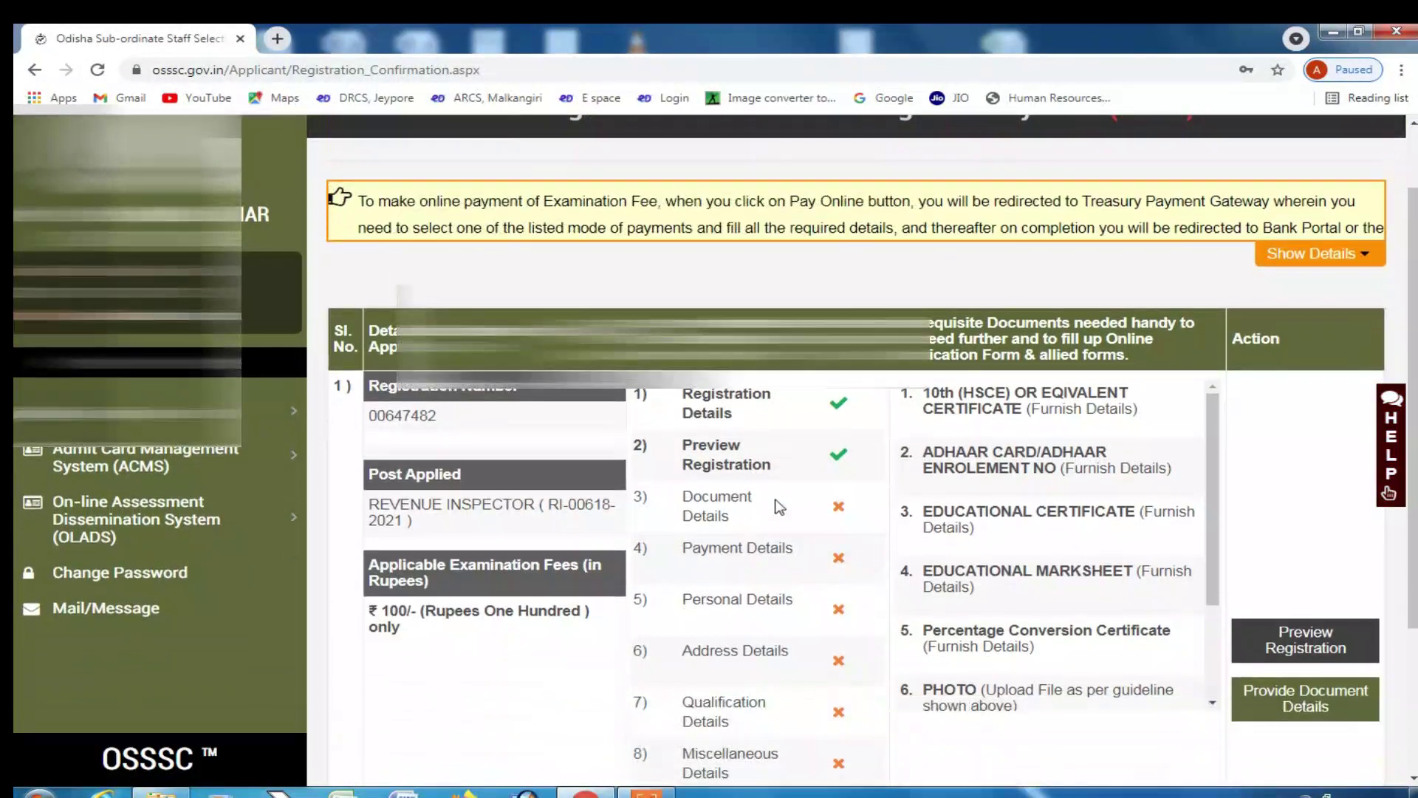
scroll(1063, 507, down, 2)
scroll(1064, 505, up, 2)
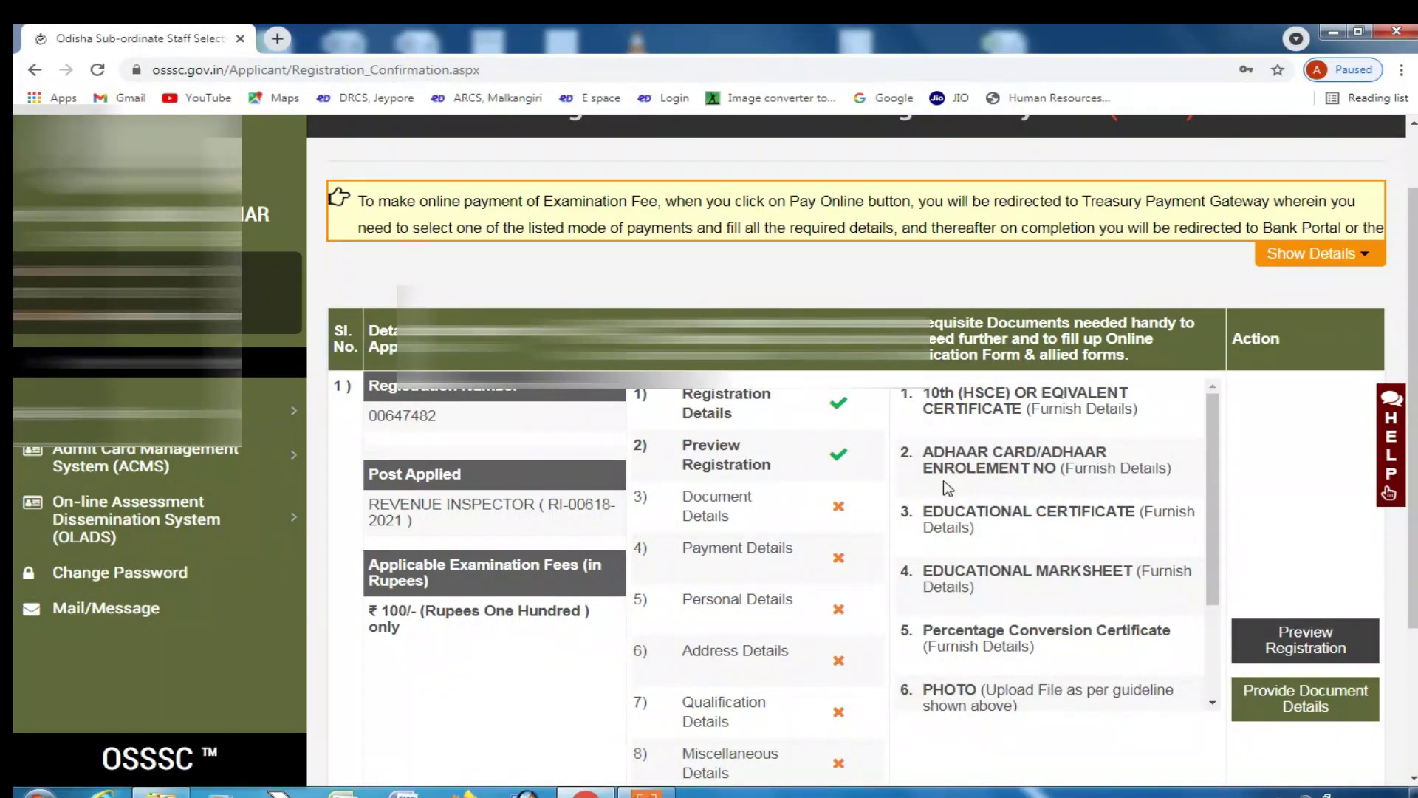
scroll(1015, 521, down, 3)
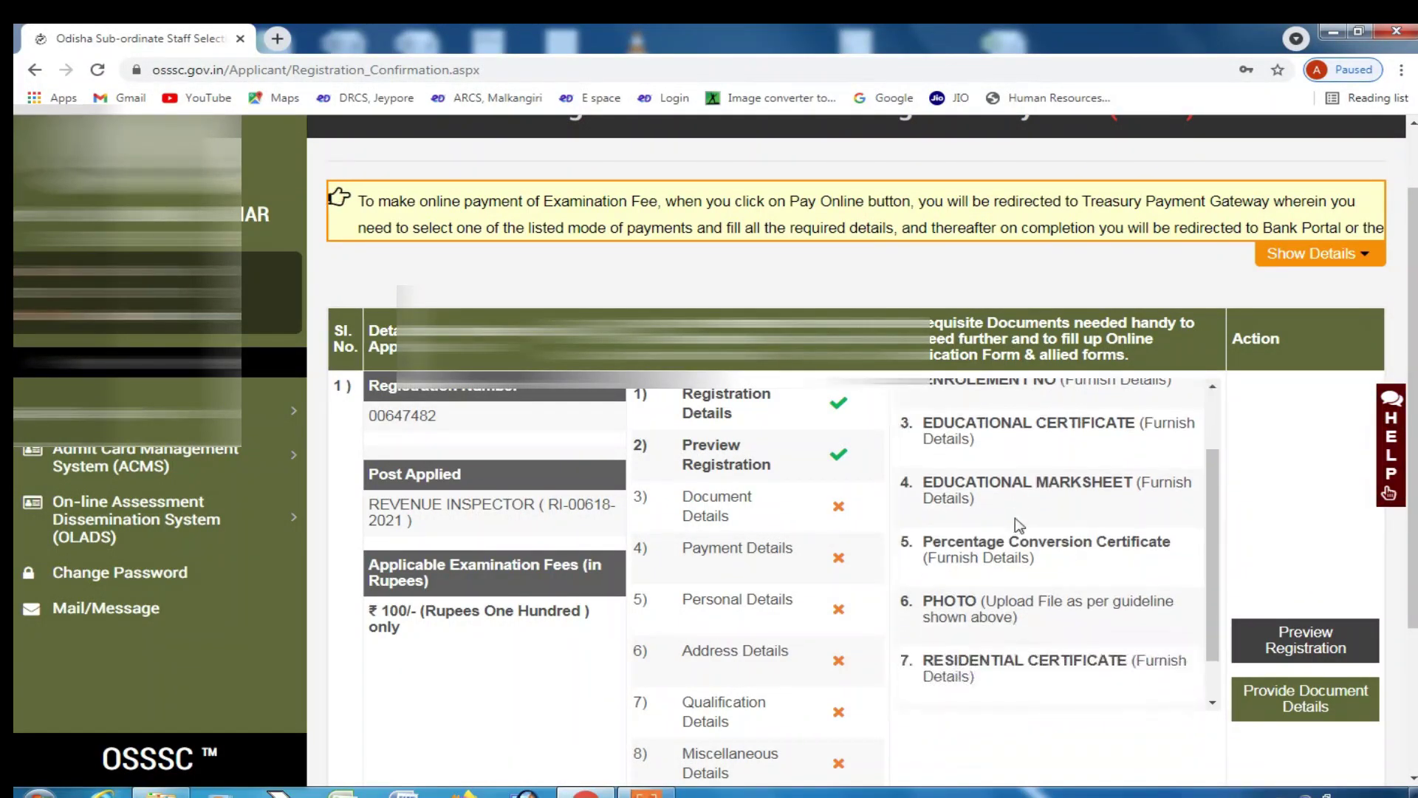
scroll(1018, 523, down, 3)
scroll(1015, 518, up, 2)
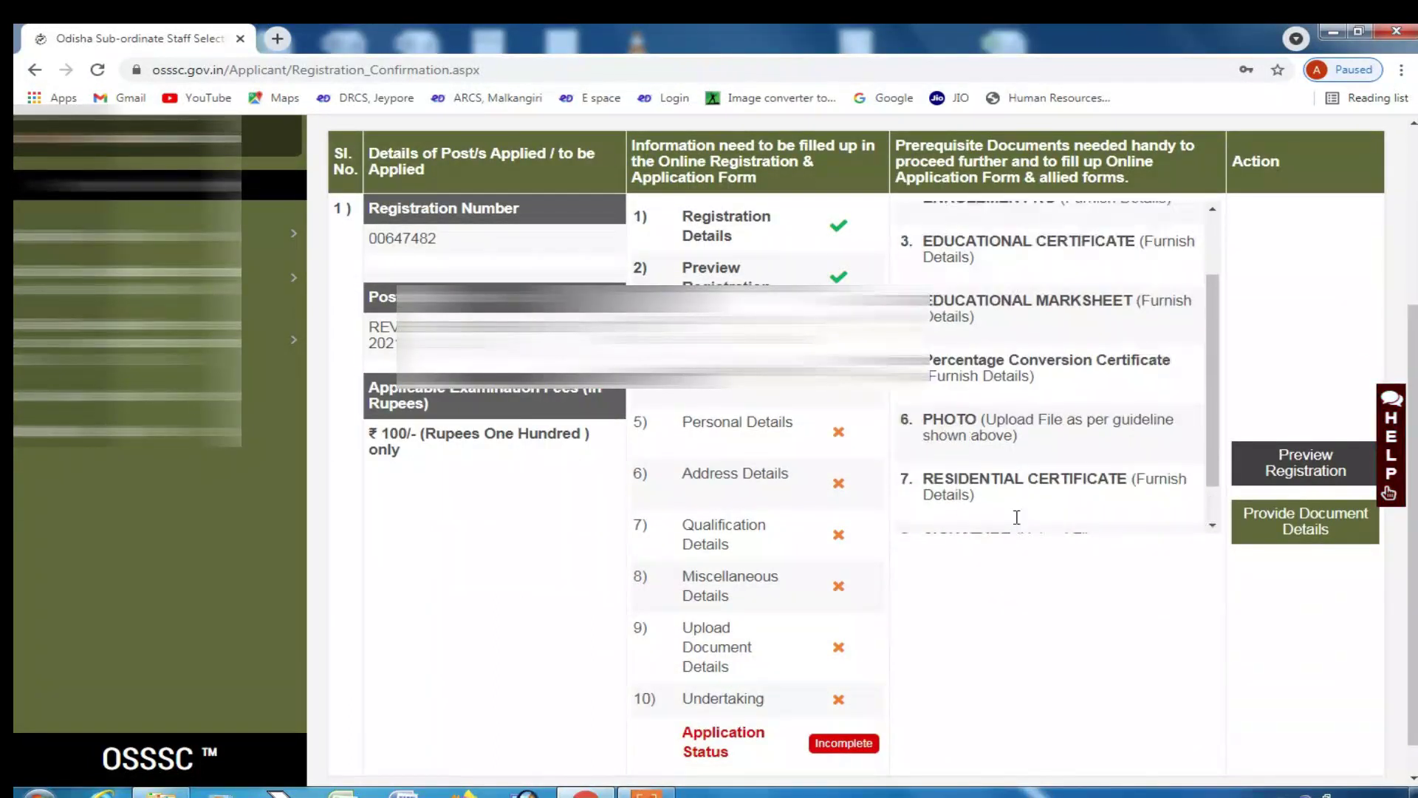
scroll(998, 472, down, 2)
scroll(987, 438, up, 3)
scroll(953, 452, up, 3)
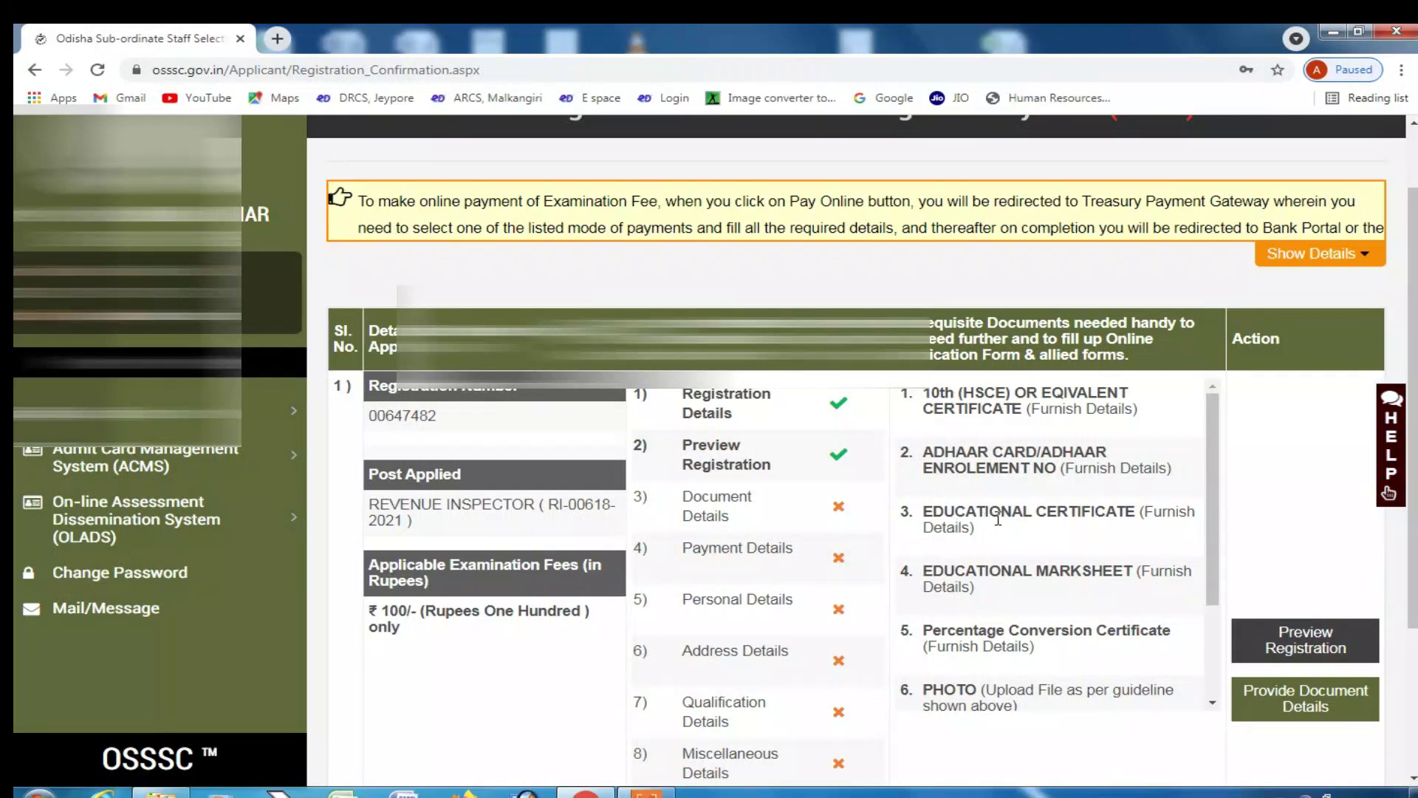
scroll(990, 510, down, 1)
scroll(993, 525, down, 1)
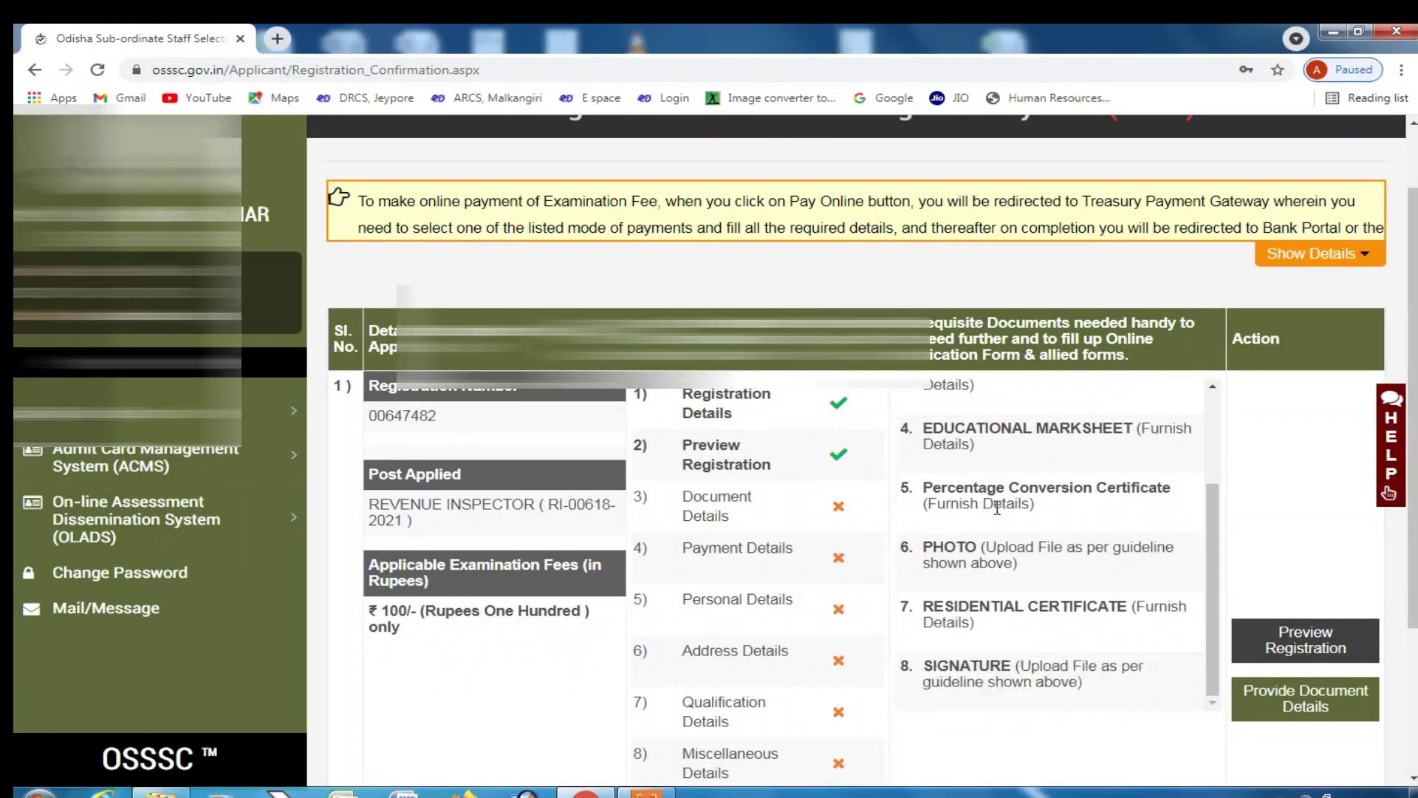
scroll(1034, 565, down, 1)
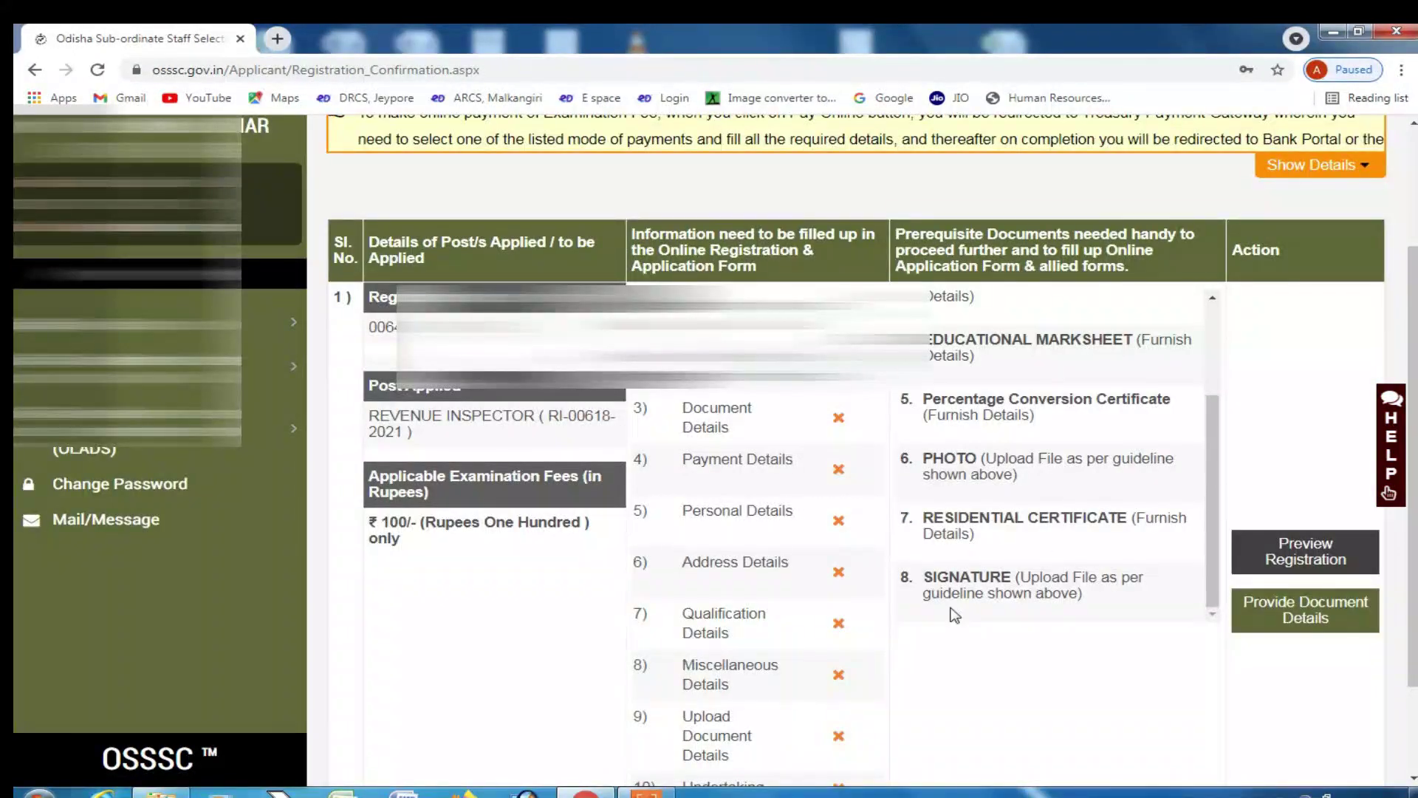
scroll(1093, 458, down, 2)
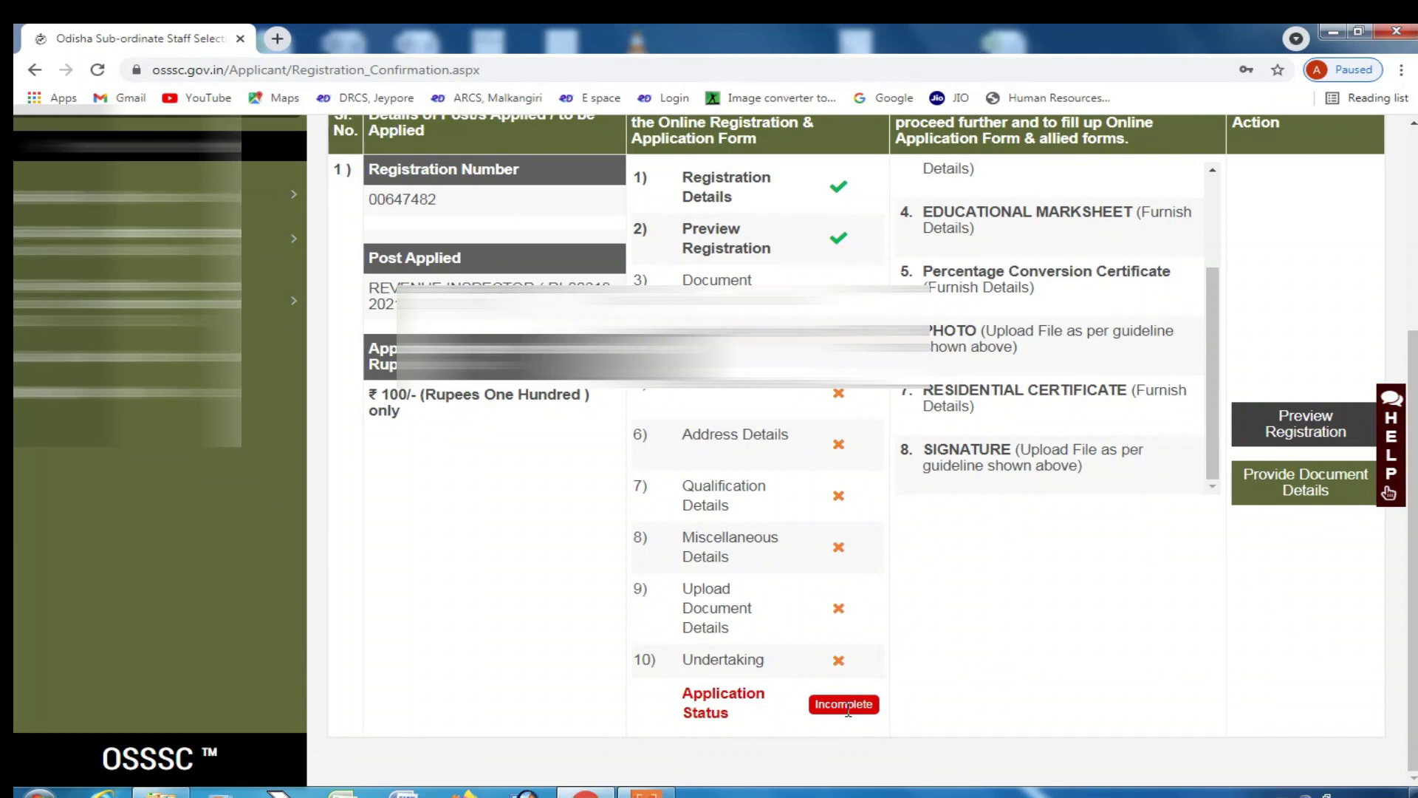
drag(381, 406, 410, 396)
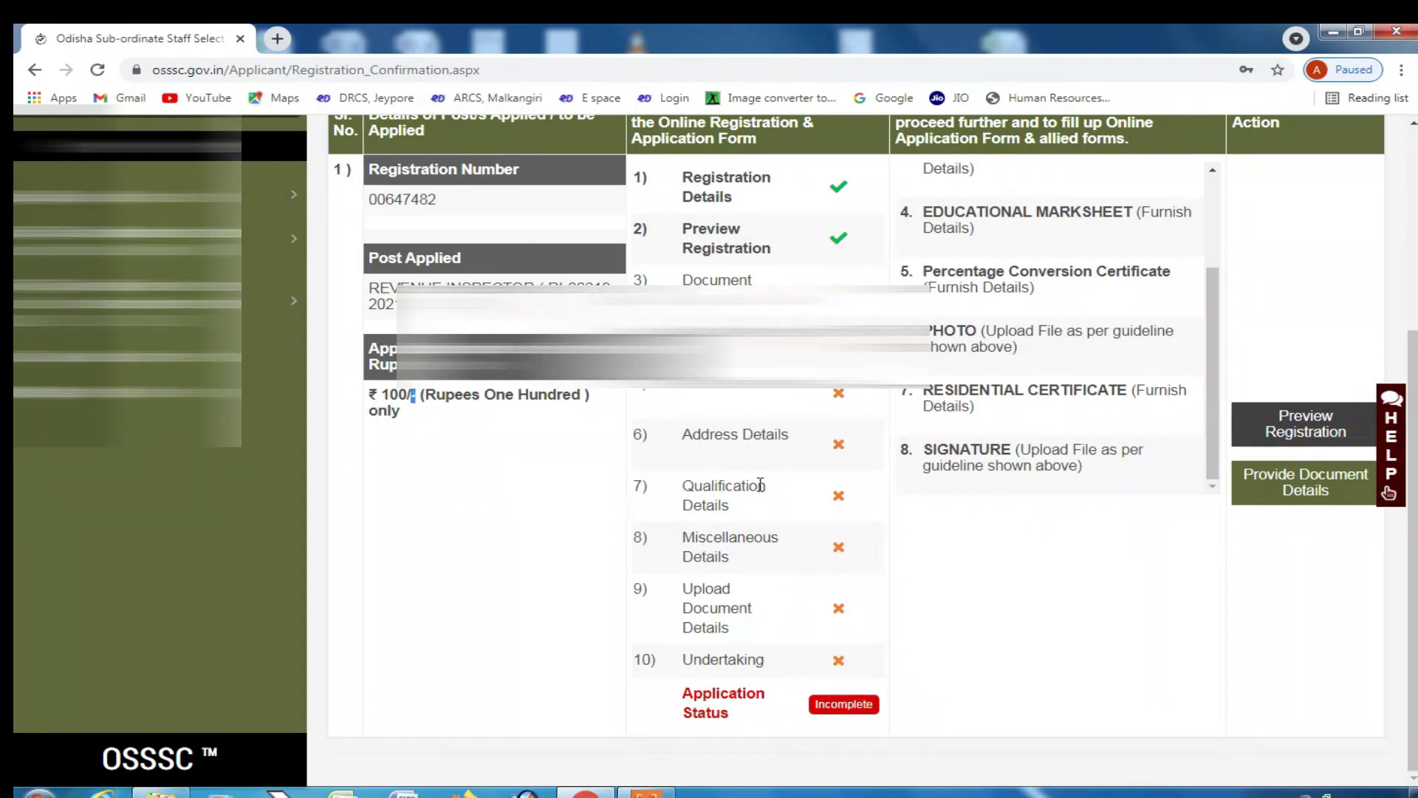